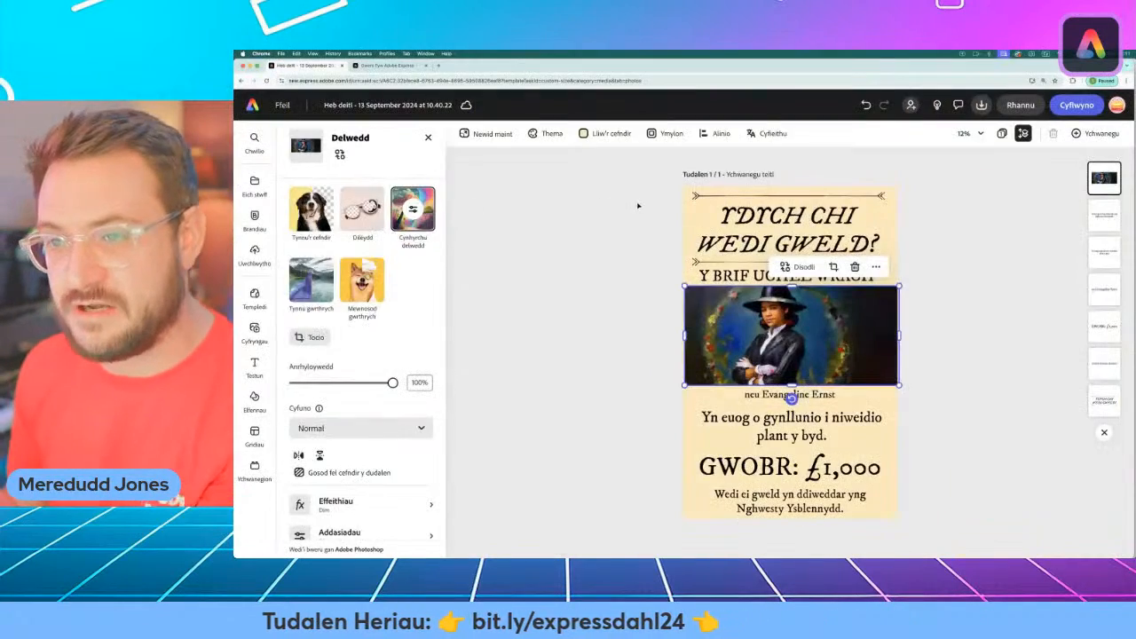
Try the Lluosogi and Sgrin blend modes on the poster's portrait image, and return it to Normal.
left_click(866, 249)
left_click(750, 315)
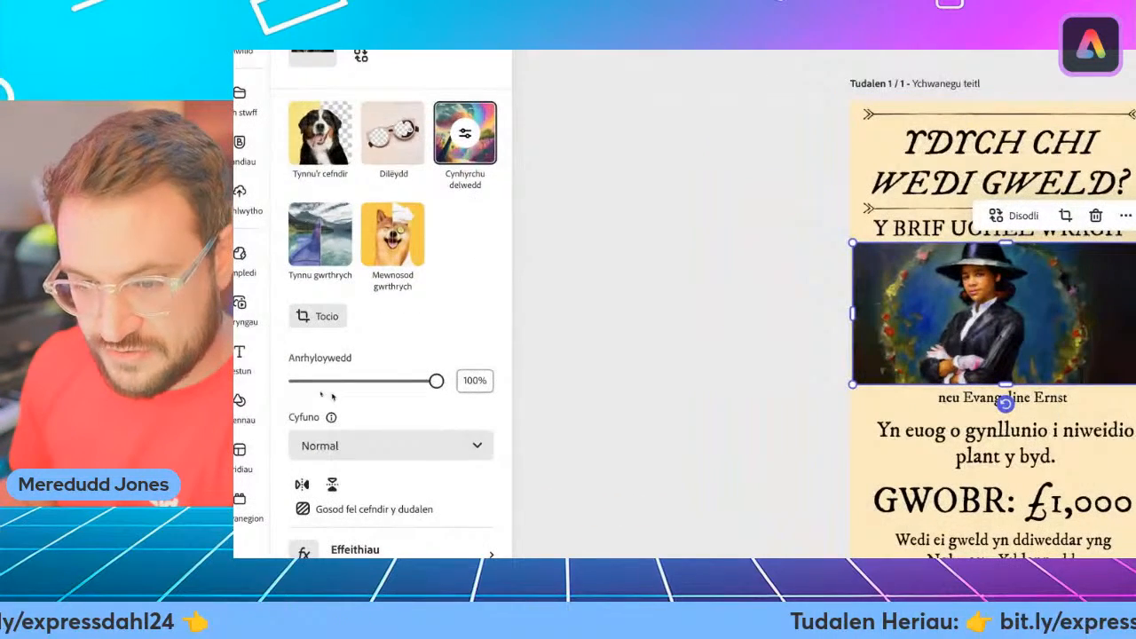
scroll(315, 393, "down", 2)
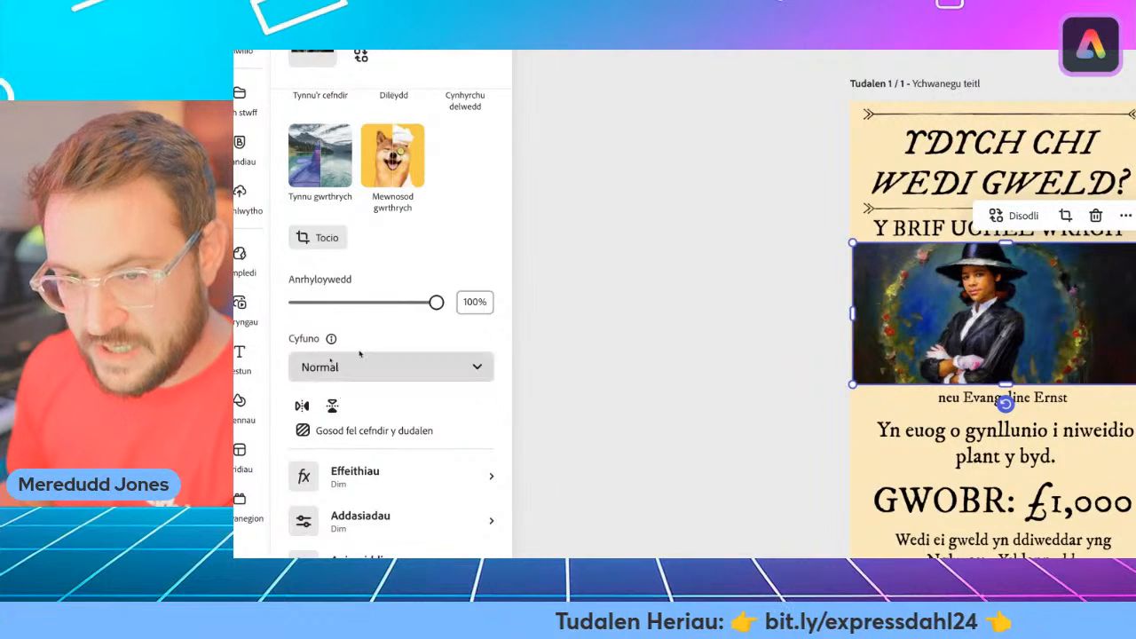
left_click(345, 360)
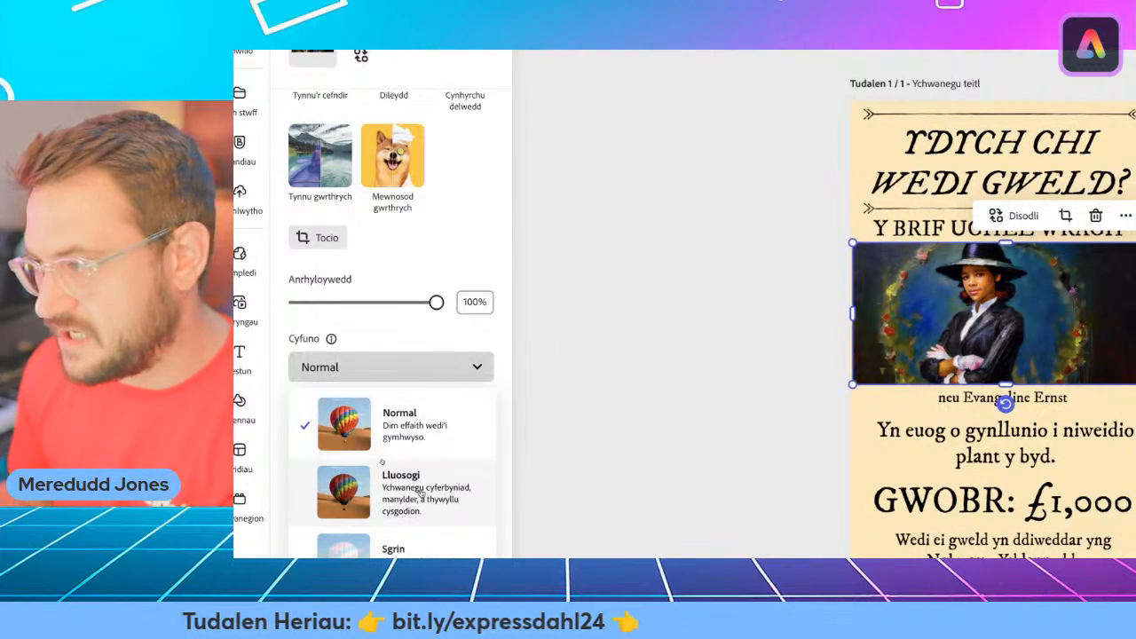
left_click(422, 494)
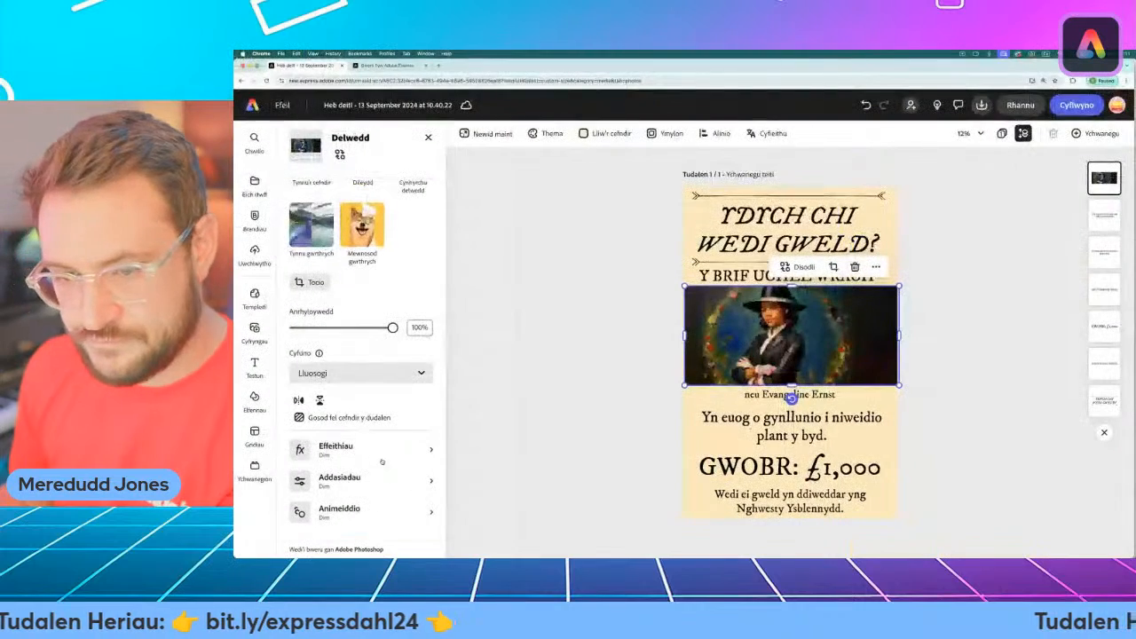
left_click(391, 367)
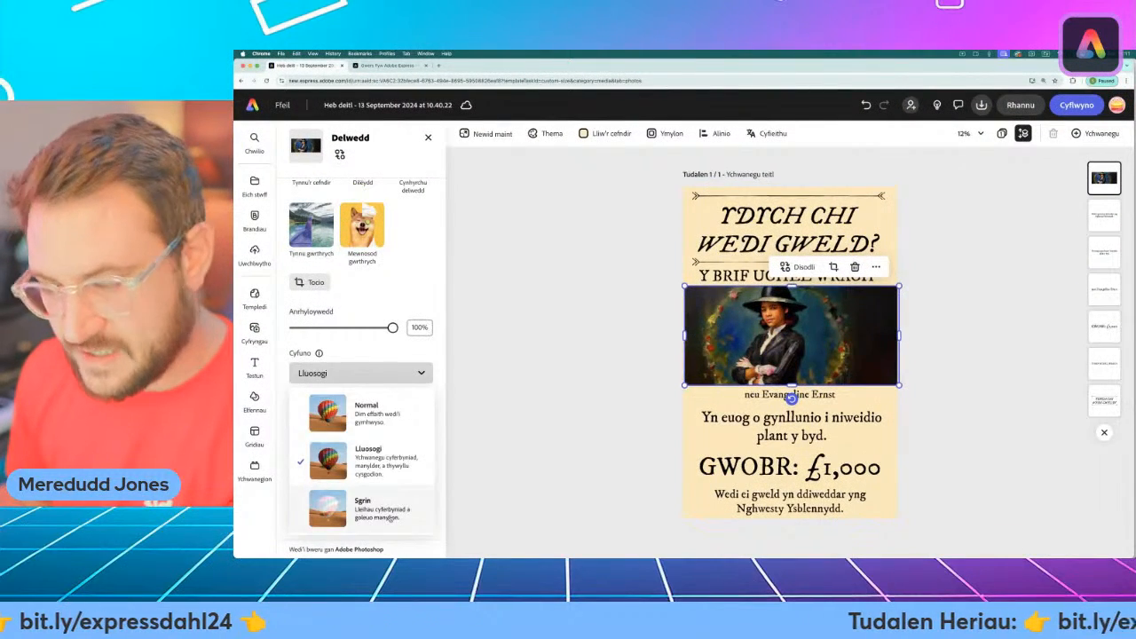
left_click(389, 518)
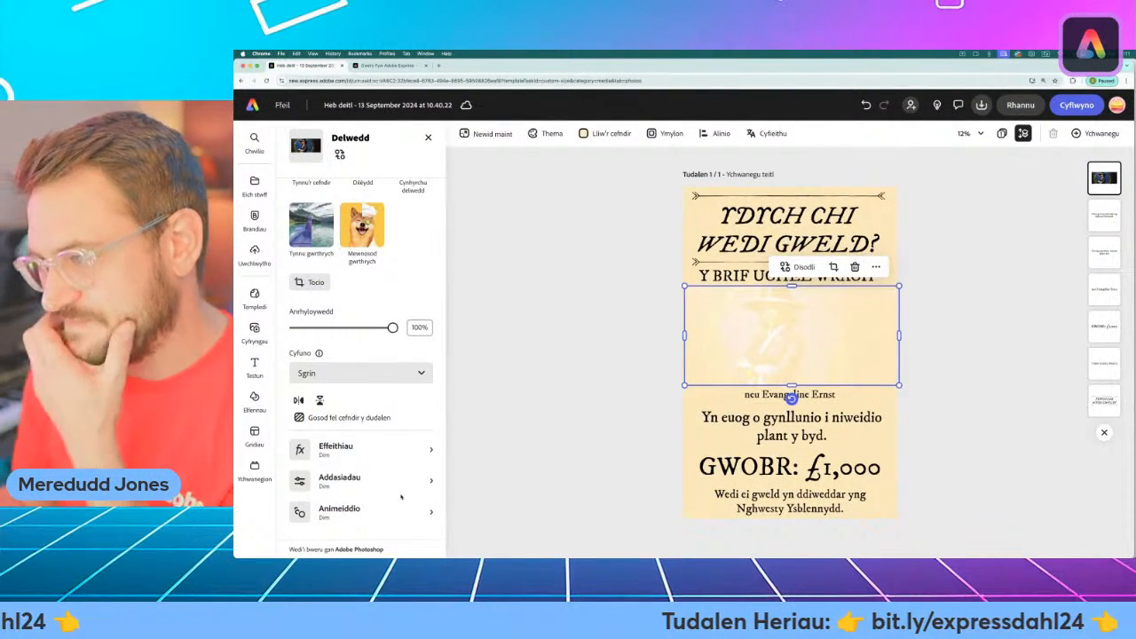
left_click(401, 375)
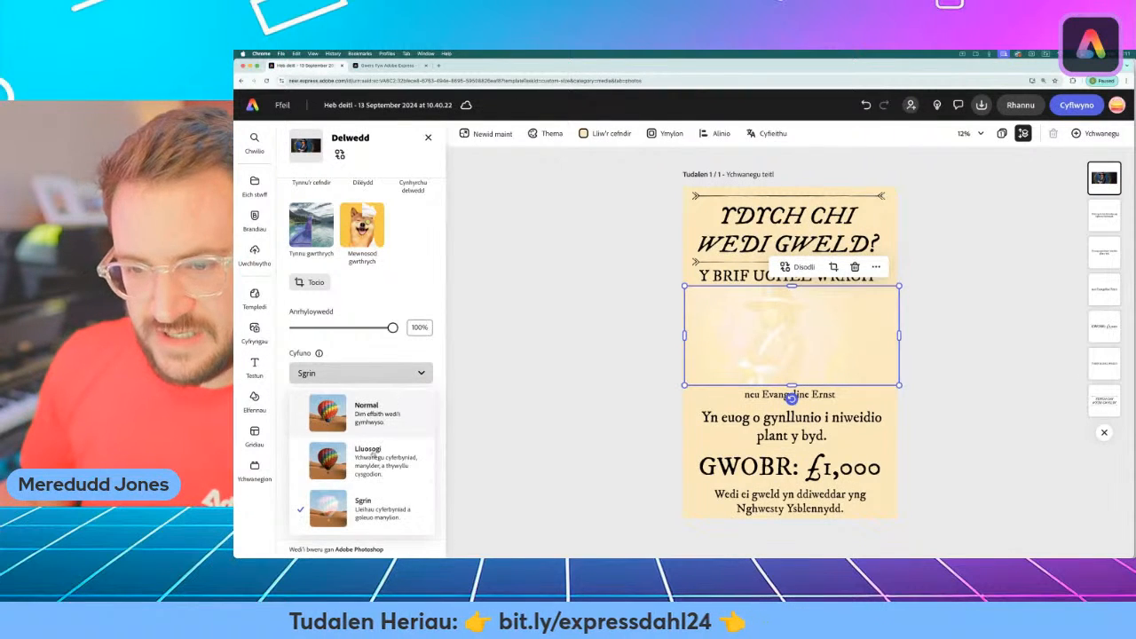
left_click(374, 475)
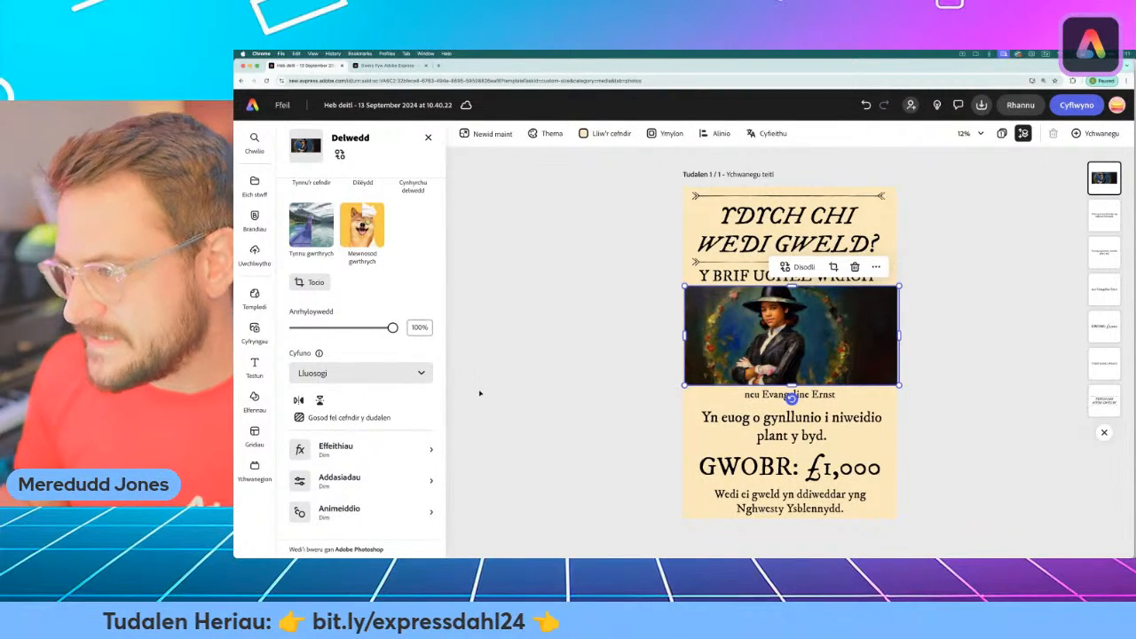
left_click(420, 372)
left_click(377, 404)
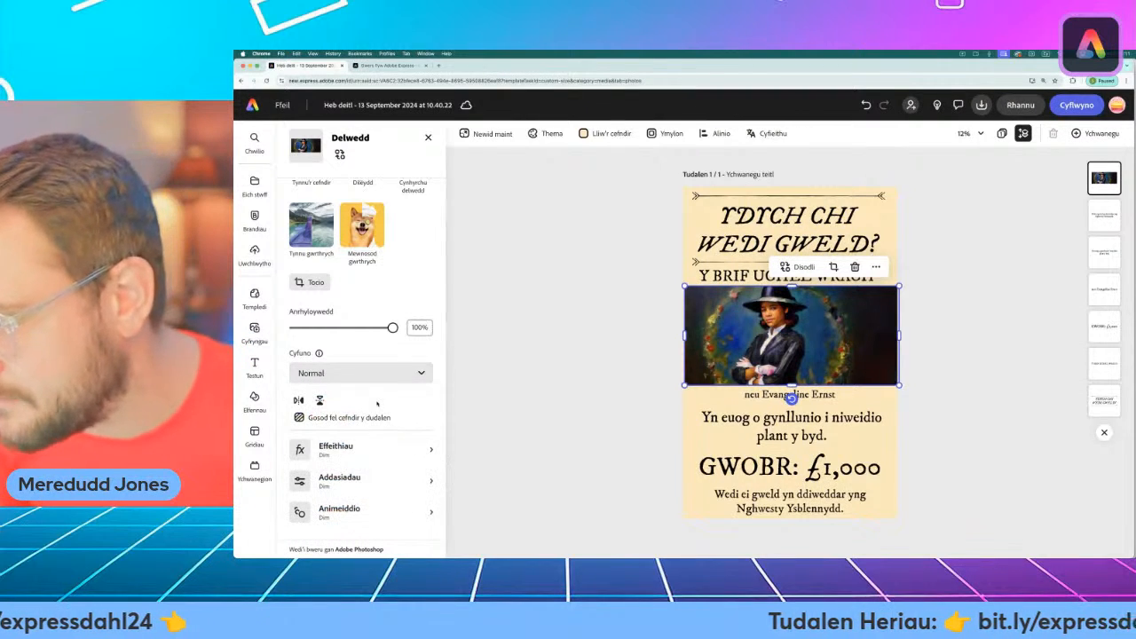
left_click(355, 452)
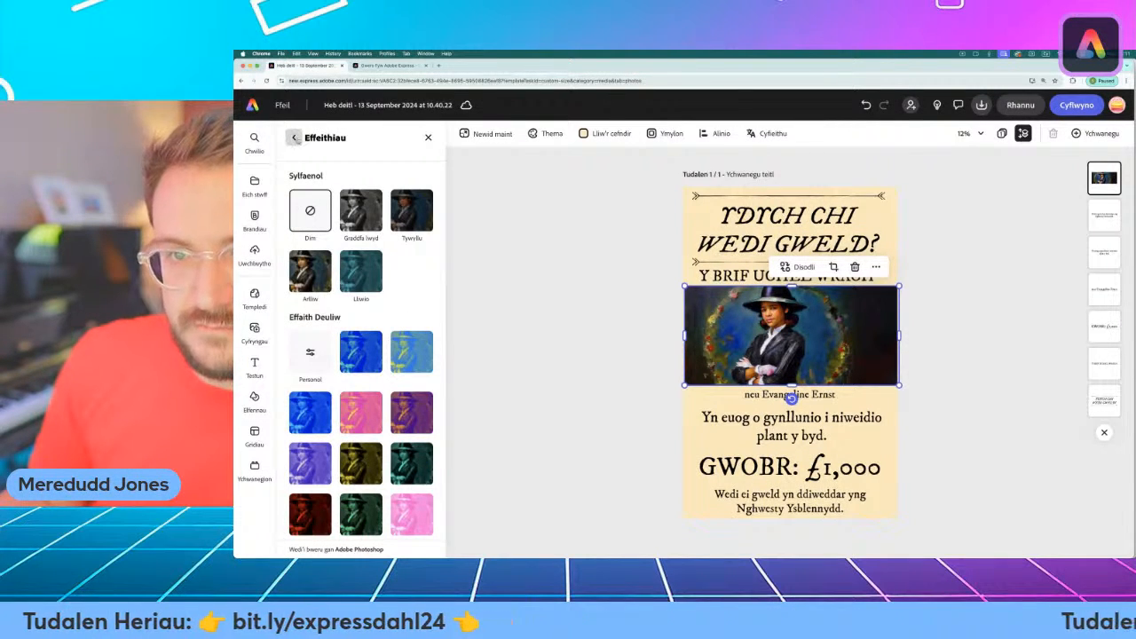
left_click(294, 137)
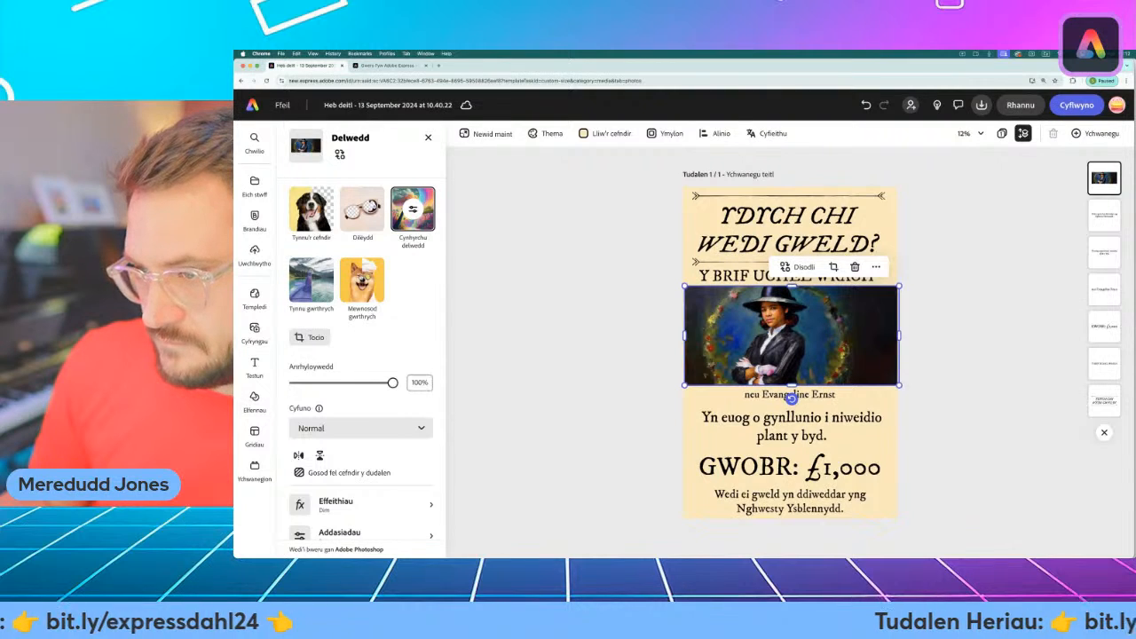
Turn the portrait image black and white by setting its saturation (Dirlawnder) to -100.
scroll(367, 460, "down", 2)
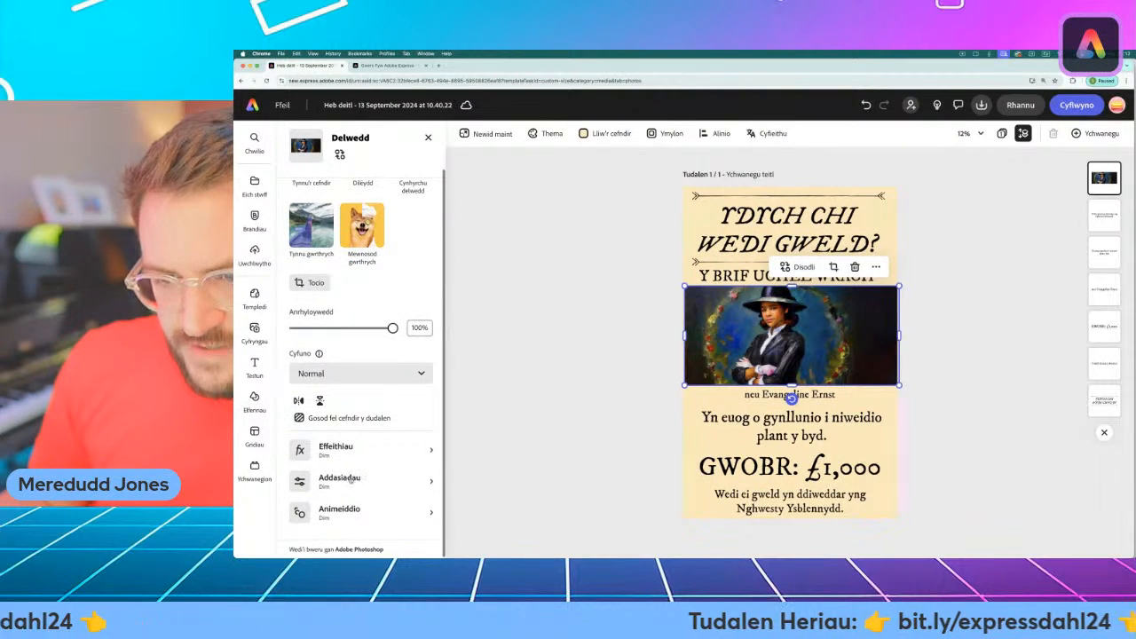
left_click(351, 477)
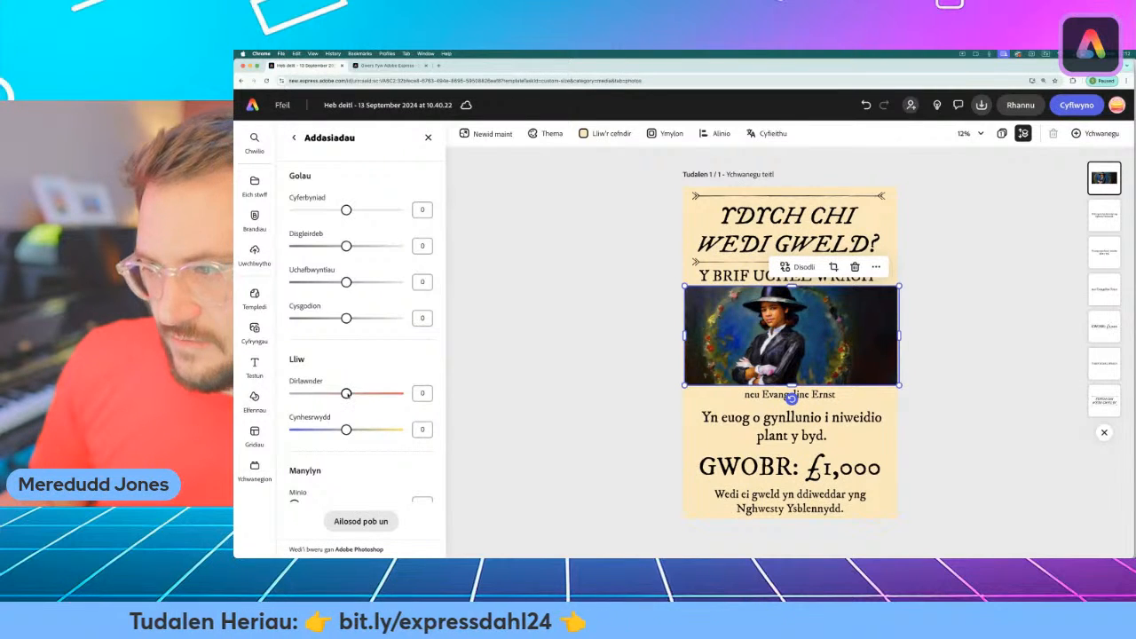
left_click_drag(346, 393, 257, 396)
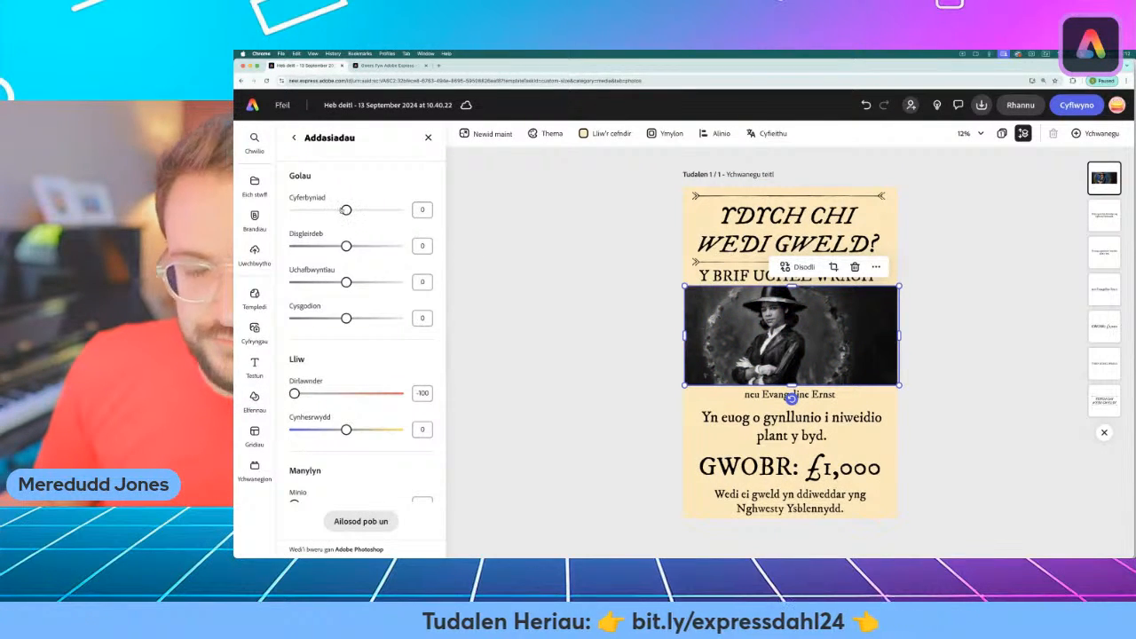
Adjust the portrait's light settings to contrast 22, brightness 62, highlights 71 and shadows 21.
left_click_drag(345, 209, 378, 246)
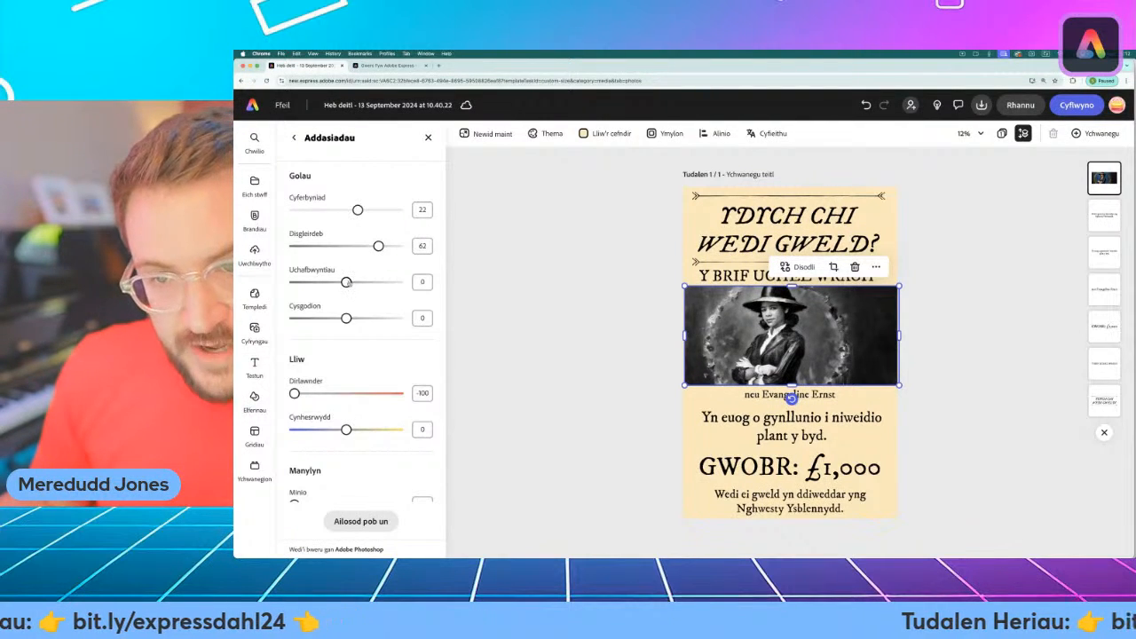
left_click_drag(346, 283, 388, 282)
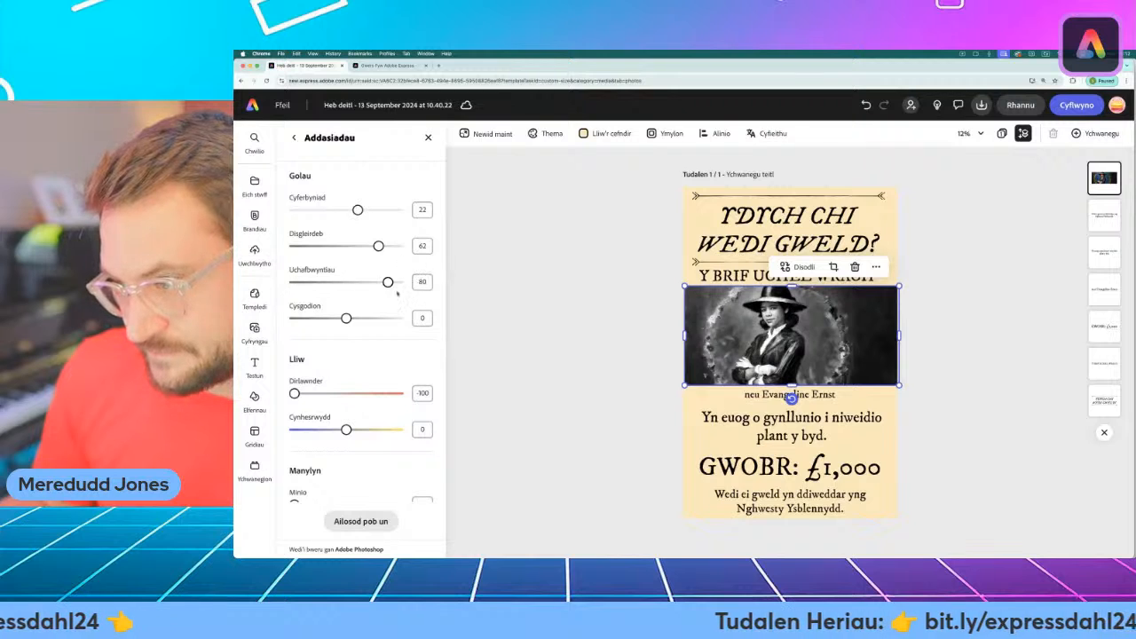
mouse_move(341, 318)
left_mouse_down()
mouse_move(399, 318)
mouse_move(357, 319)
left_mouse_up()
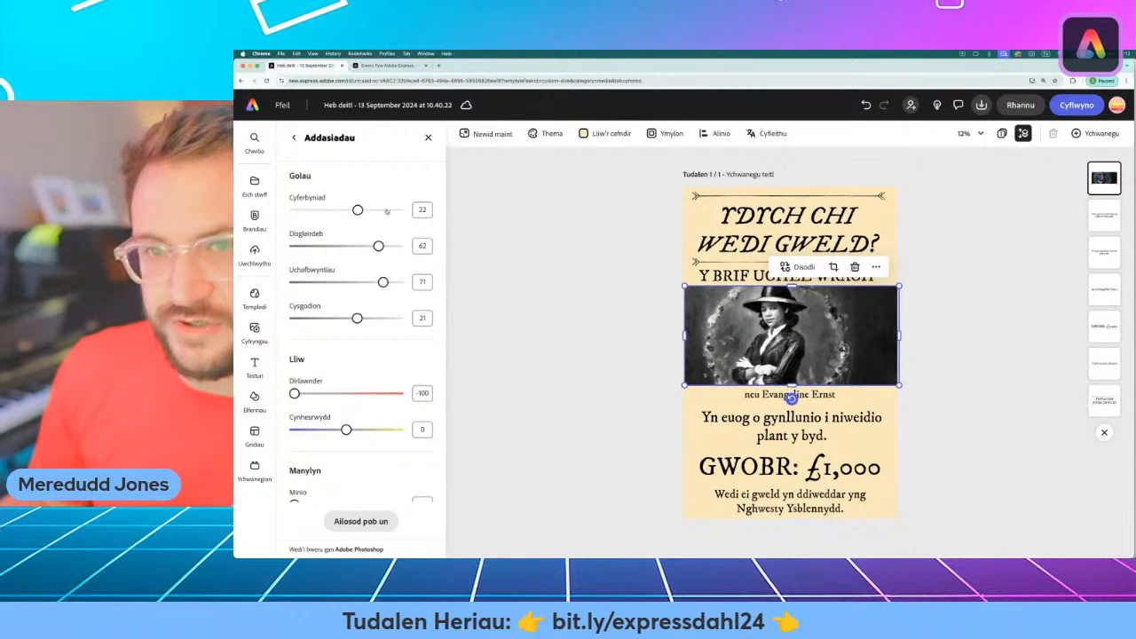
left_click(293, 139)
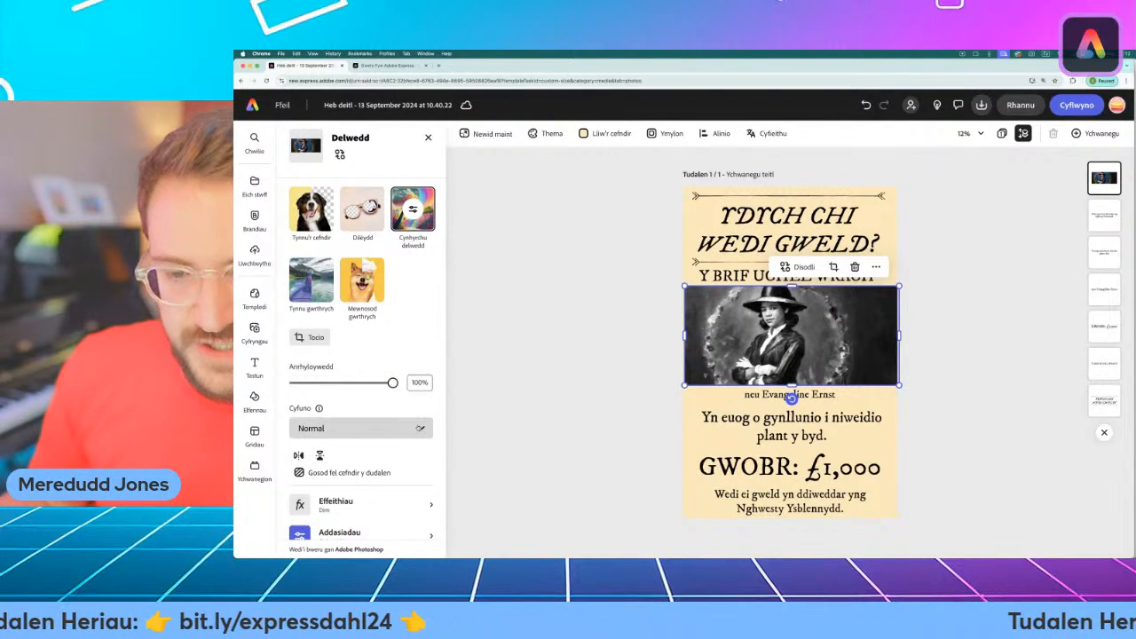
Set the black-and-white portrait's blend mode to Lluosogi and deselect the image.
left_click(406, 428)
left_click(368, 335)
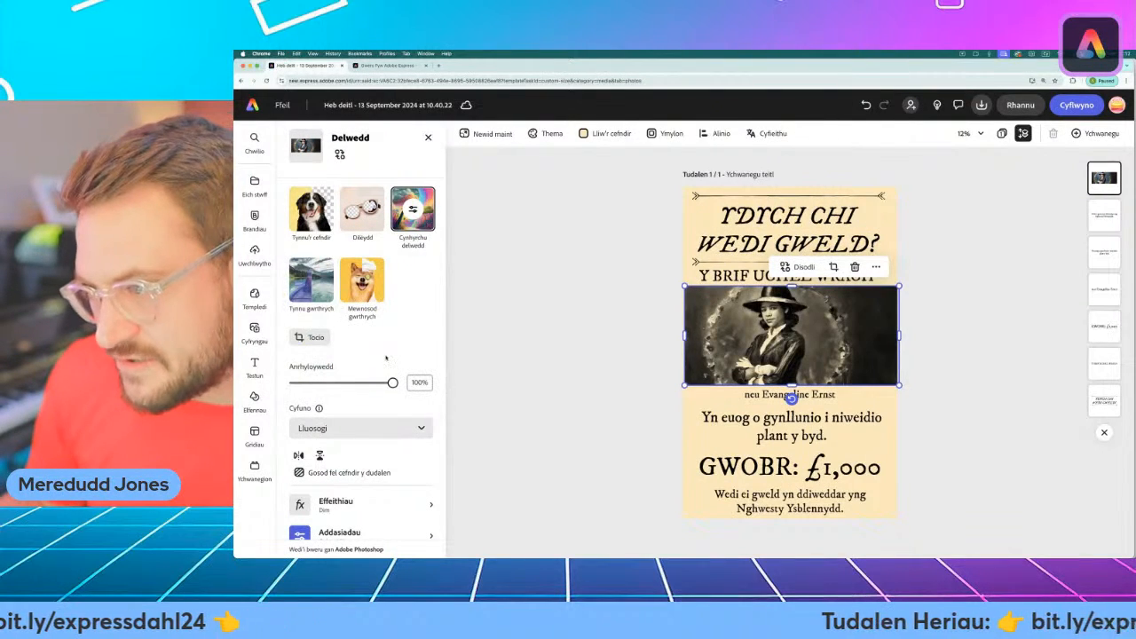
left_click(615, 383)
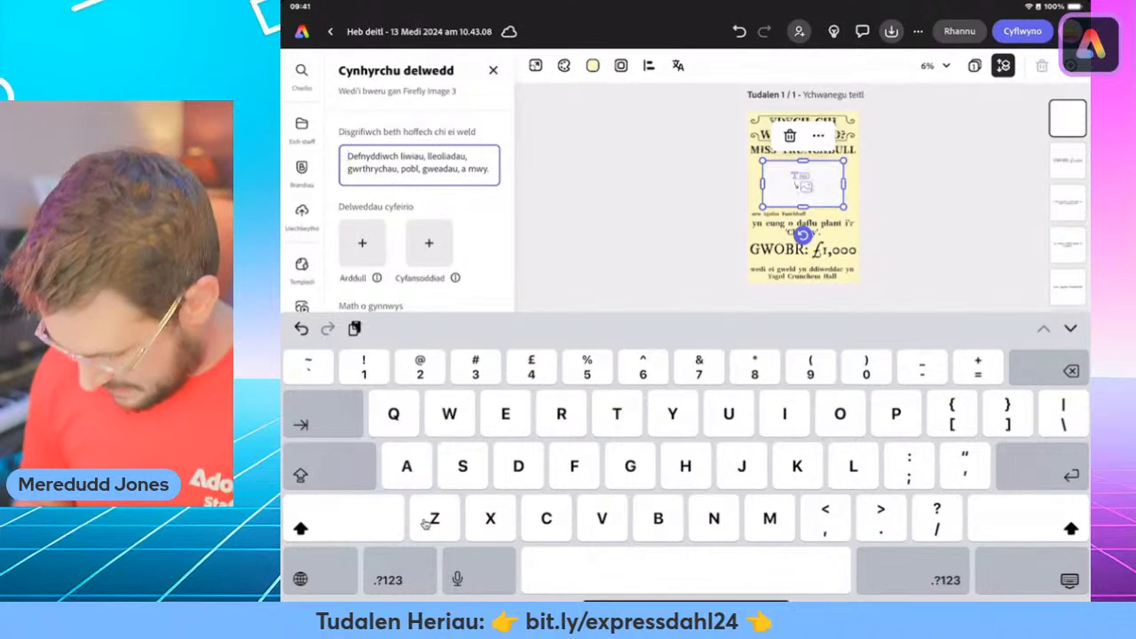
Begin the image description for the Miss Trunchbull portrait with "Menyw ganol-oed. Gwallt mewn 'bun'.".
type("Me")
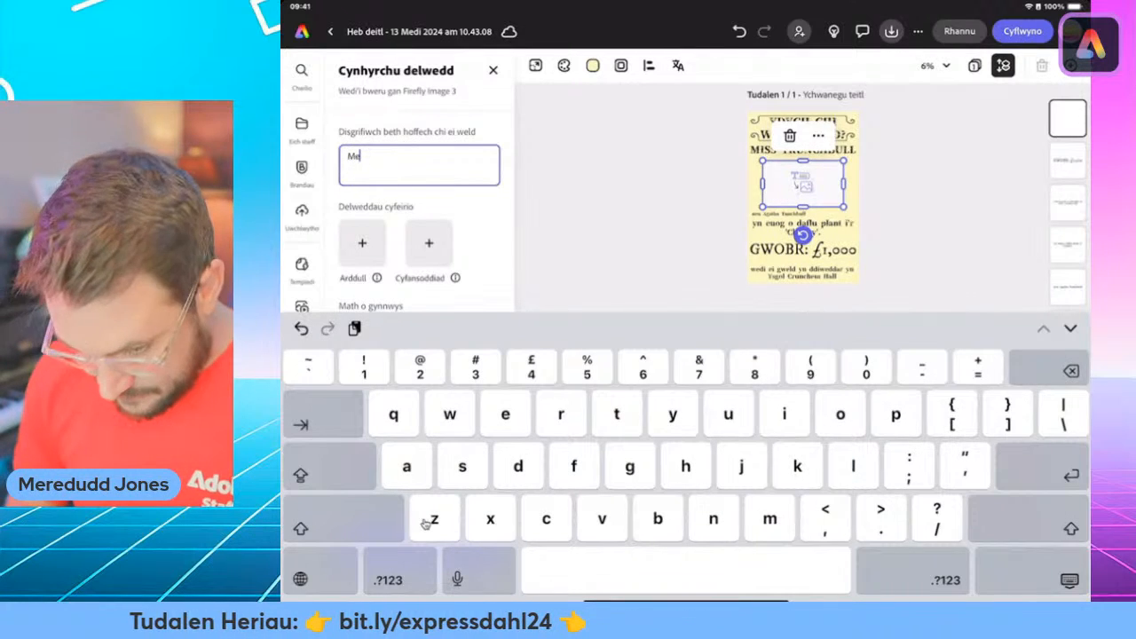
type("nyw")
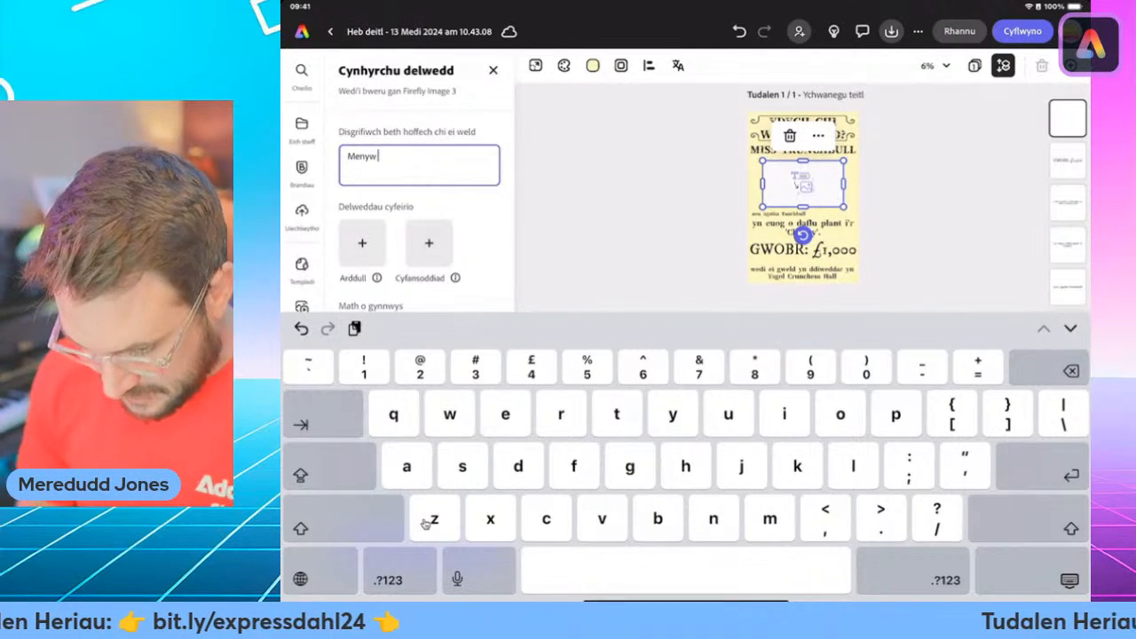
type(" ganol")
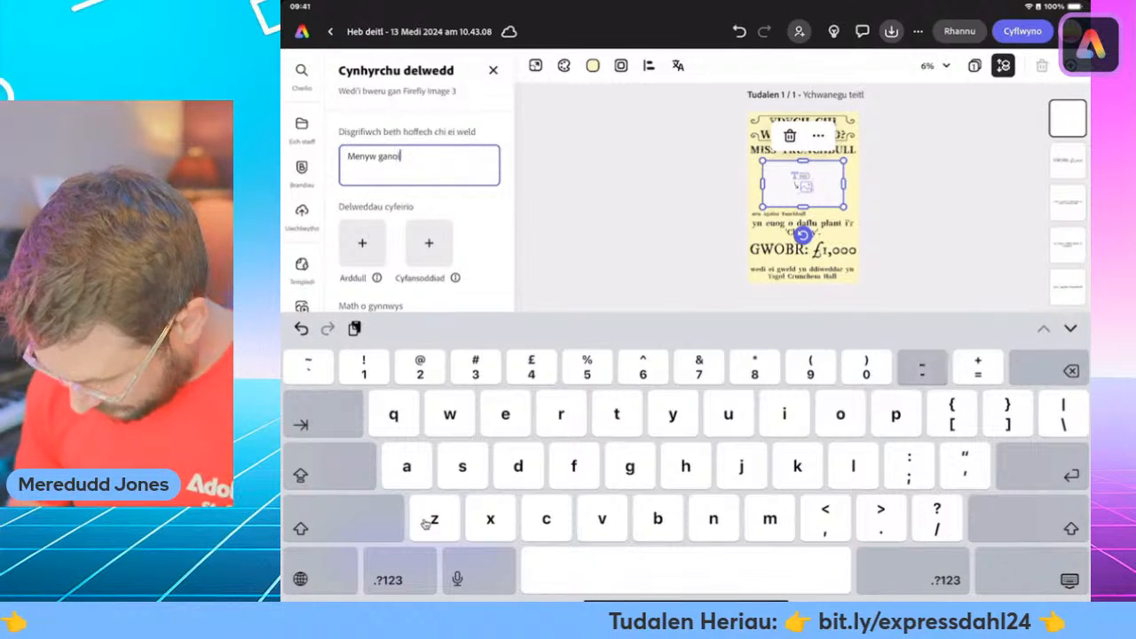
type("-oed. ")
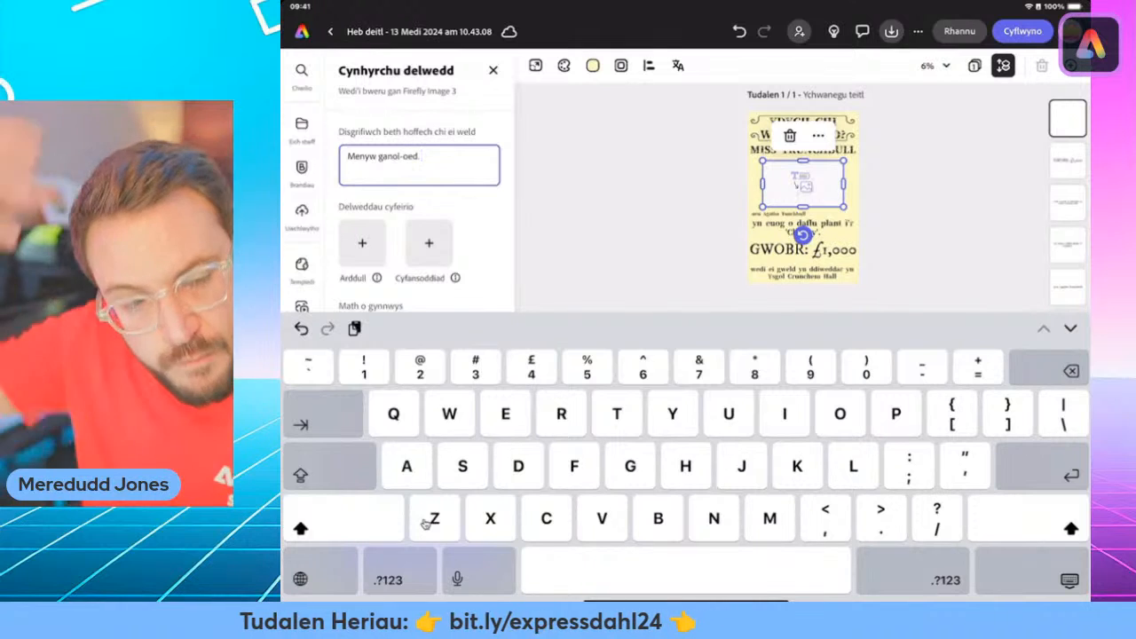
type("Gw")
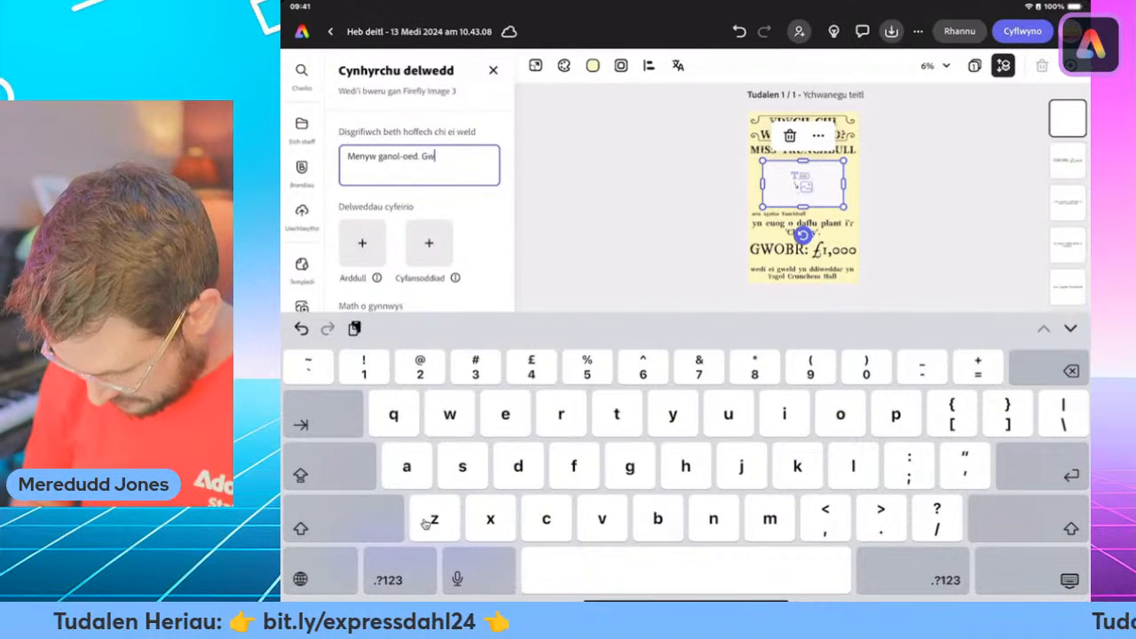
type("allt mewn 'bun")
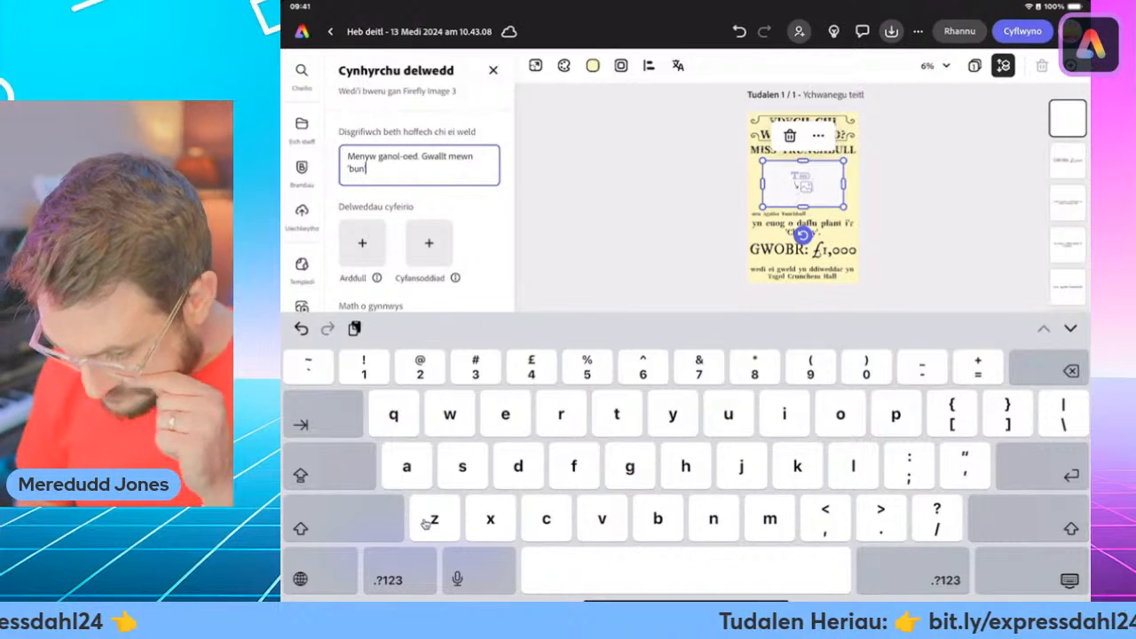
type("'.")
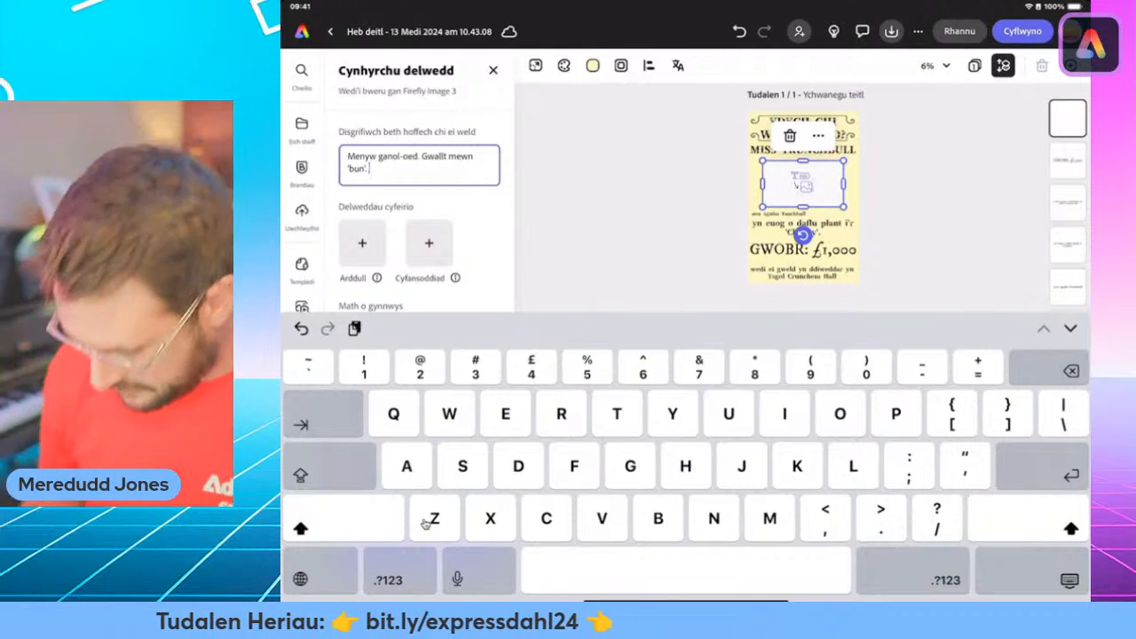
Add "Ysgwyddau cyhyrog. Gwyneb creulon. Gwisgo siwt wlan." to the portrait's image description.
type("Ysgw")
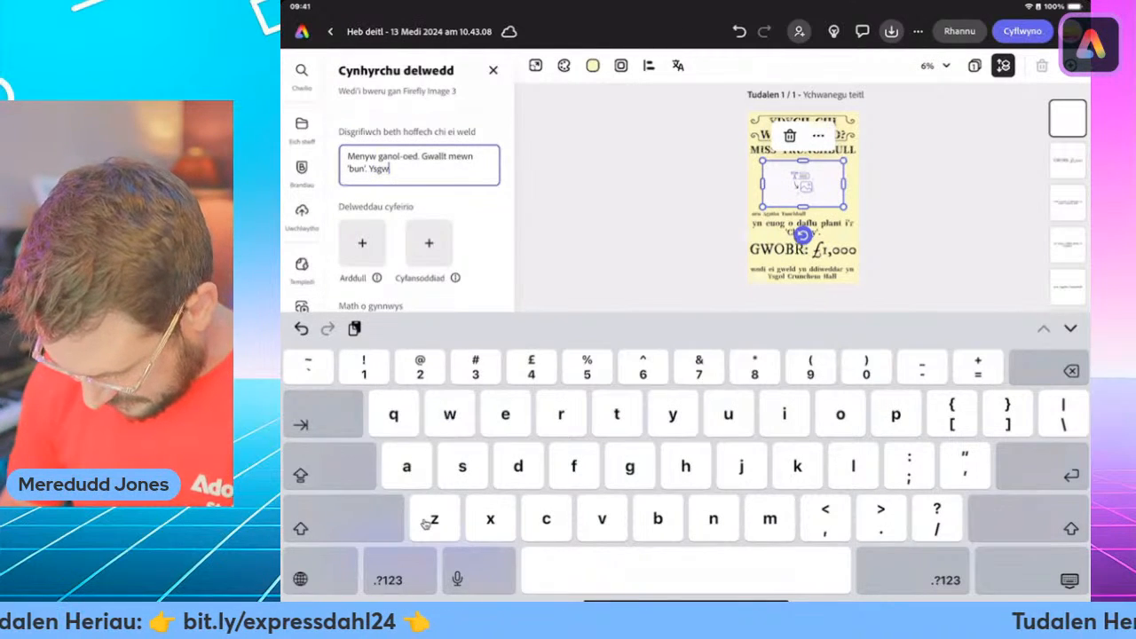
type("yddau cy")
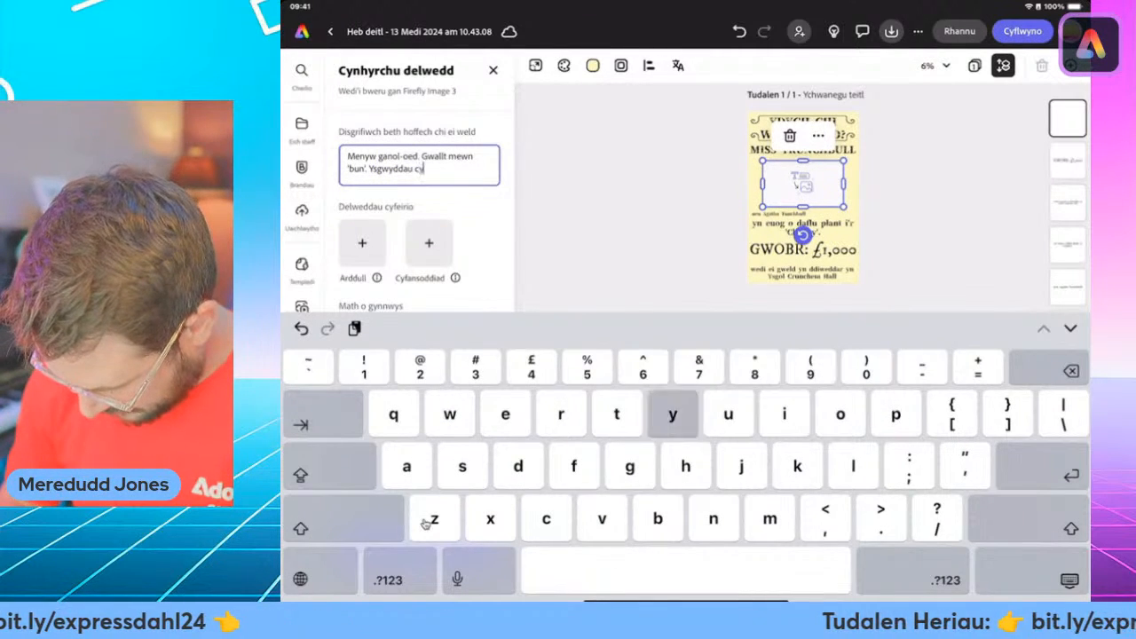
type("hyrog")
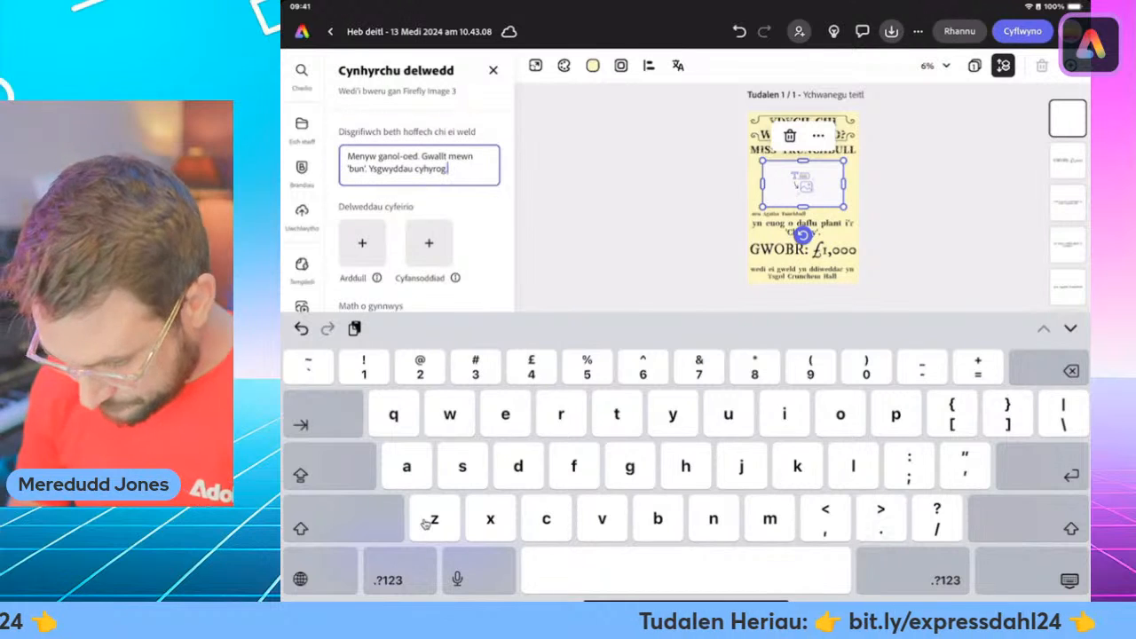
type(".")
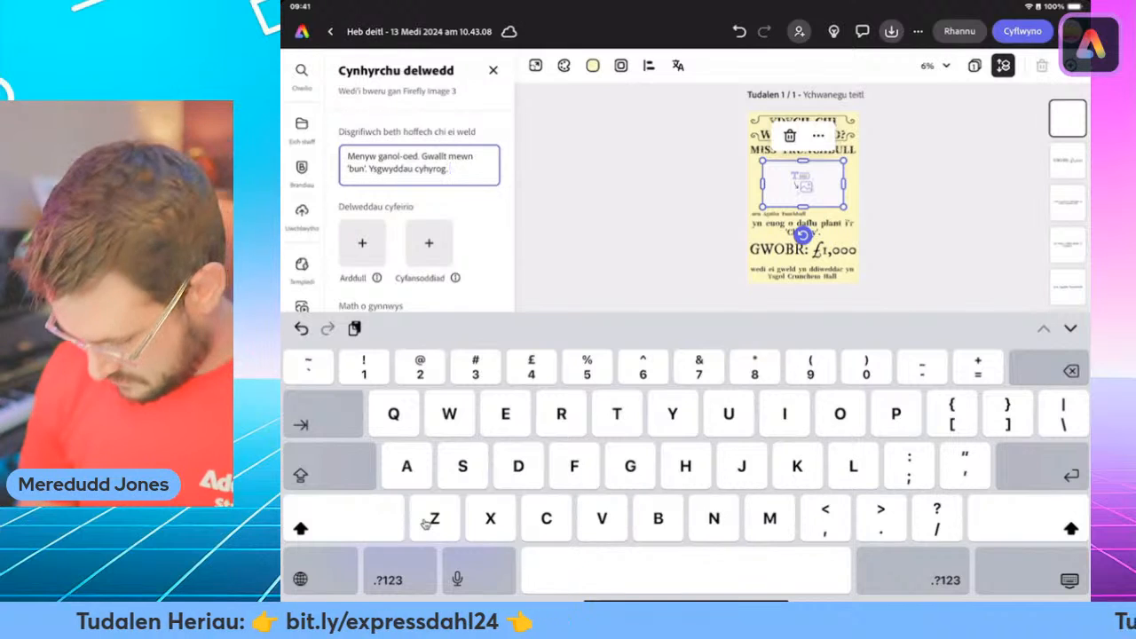
type("Gwyneb")
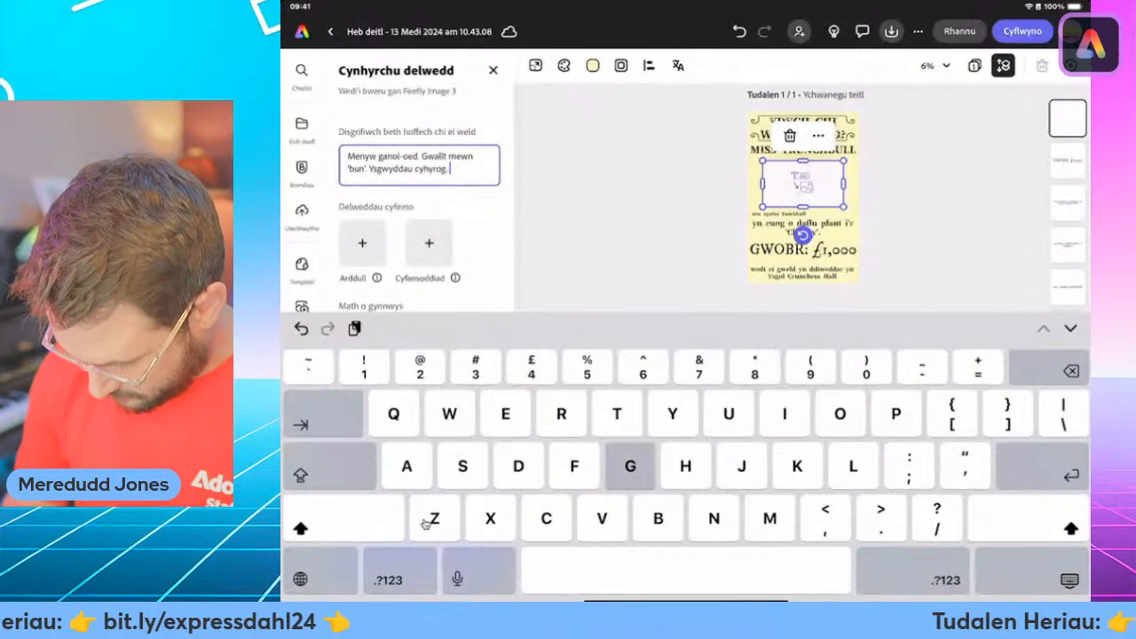
type(" creulon")
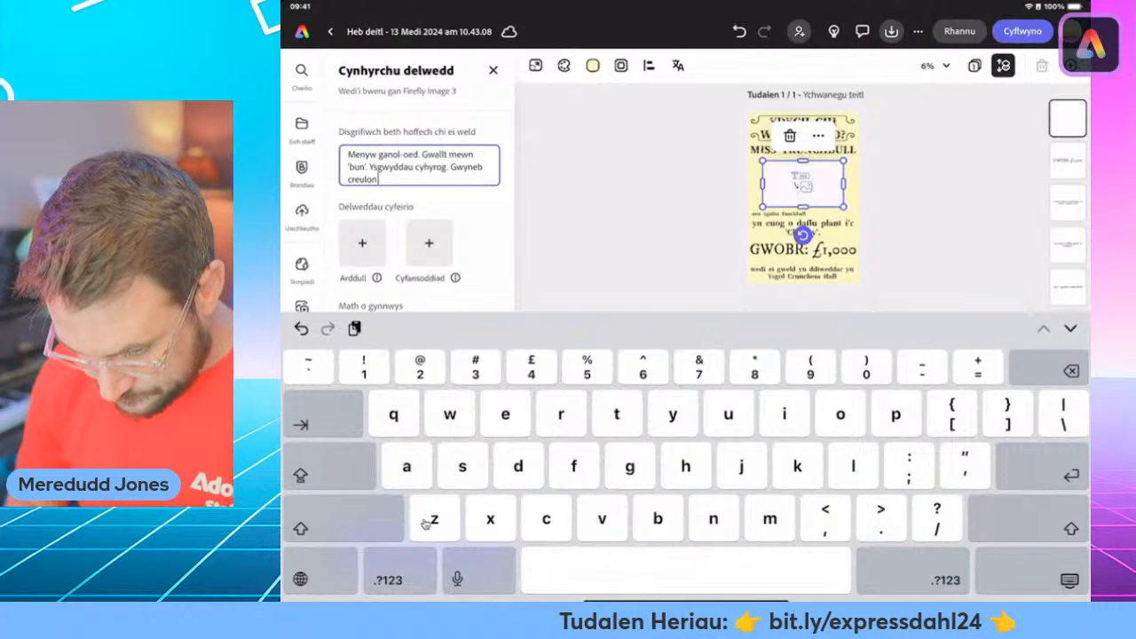
type(".")
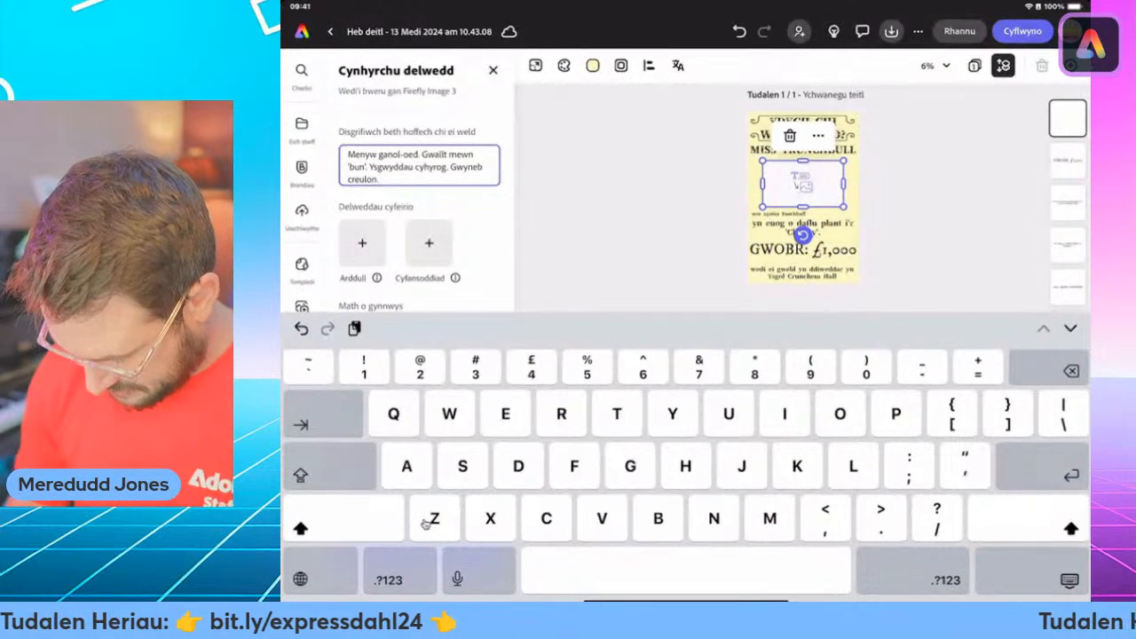
type("Gwisgo s")
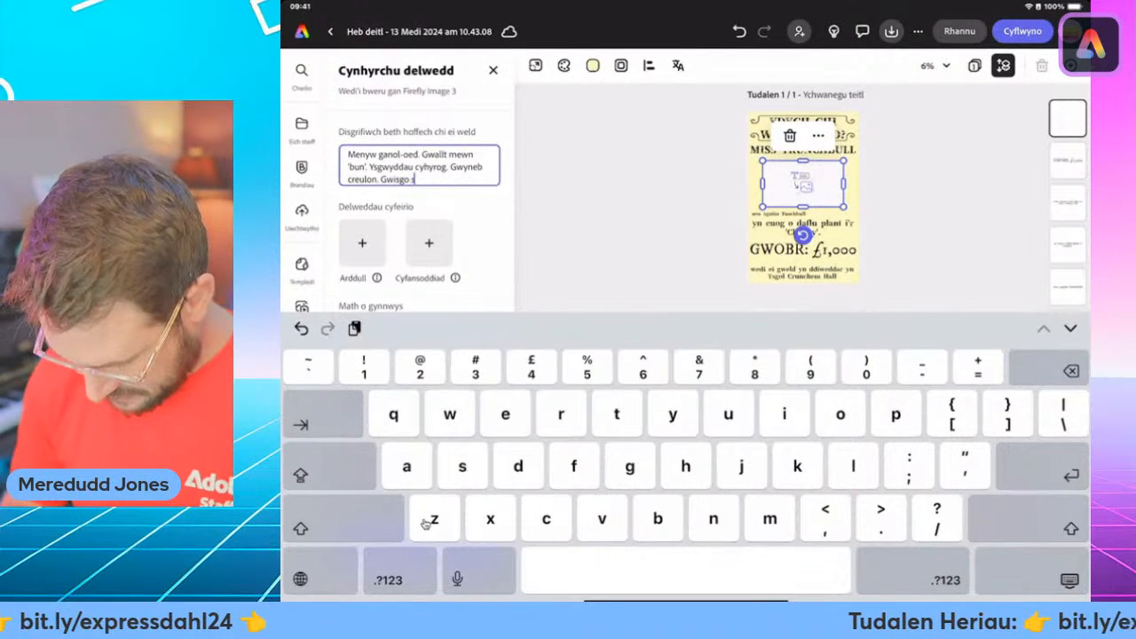
type("iwt wlan")
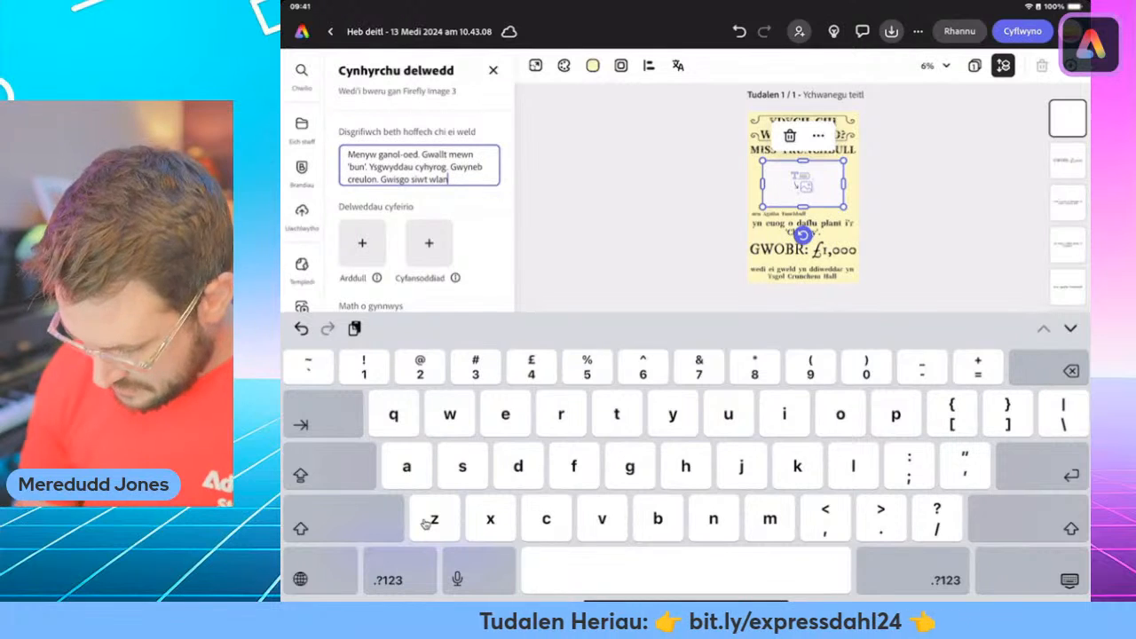
type(".")
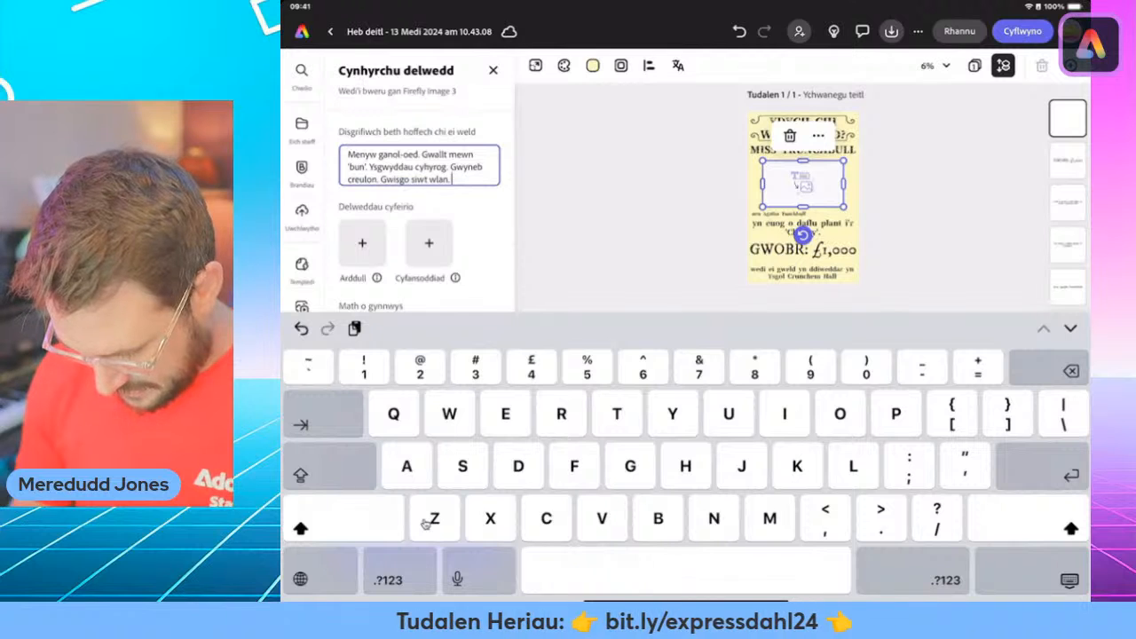
Complete the portrait's image description with the background "Adeilad o oes Fictoria yn y cefndir.".
type("Ade")
type("ila")
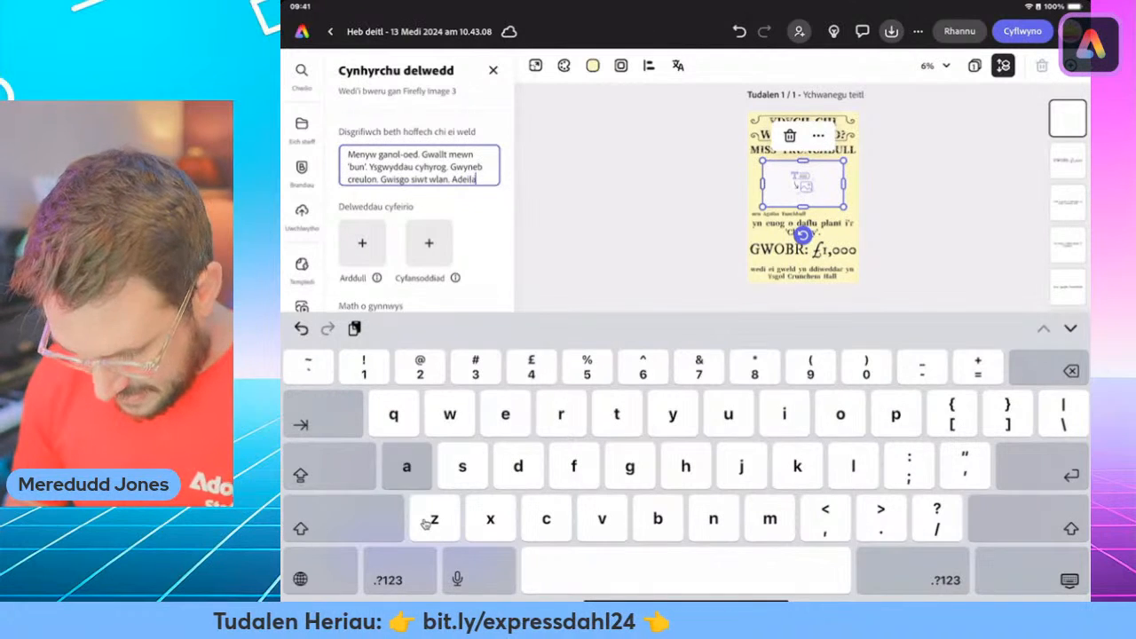
type("d o oes")
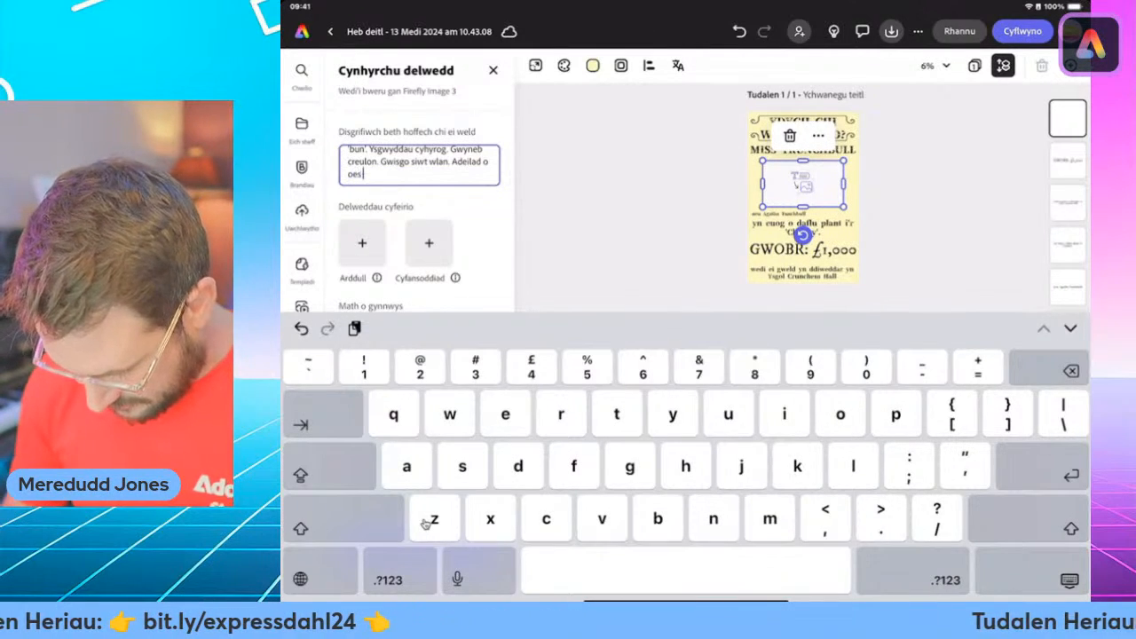
key("shift")
type("Fi")
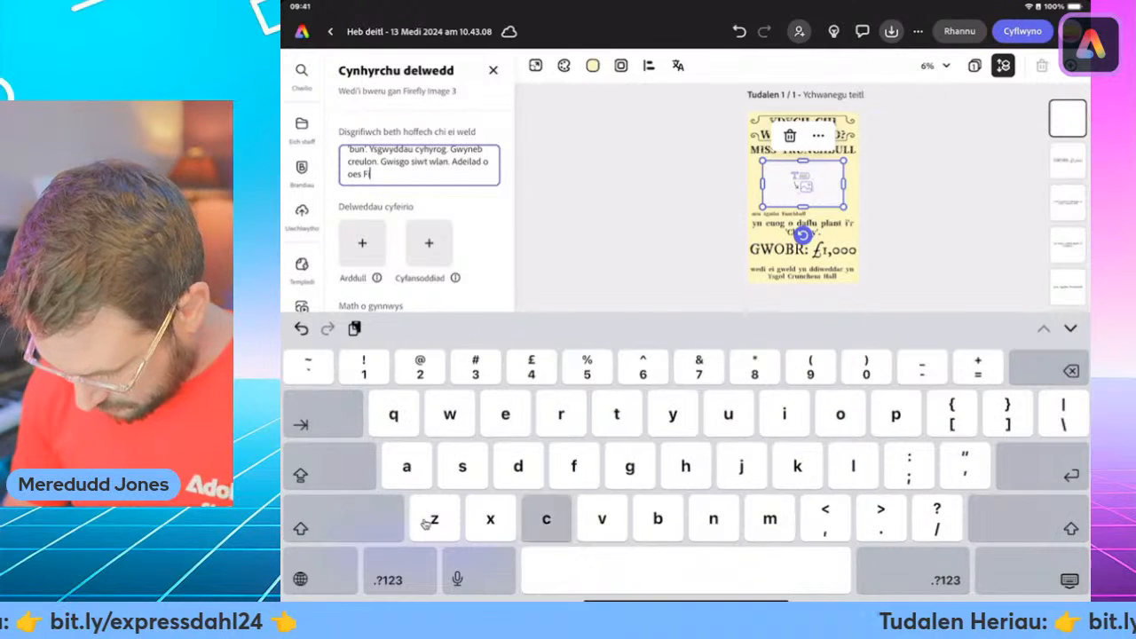
type("ctoria")
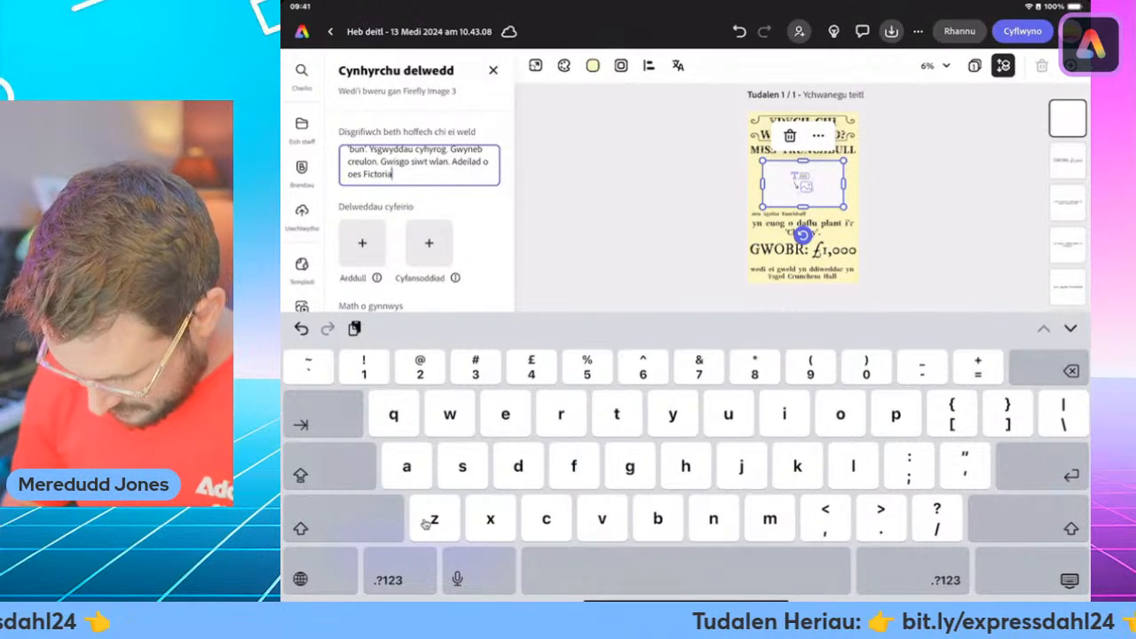
type(" yn y cefndi")
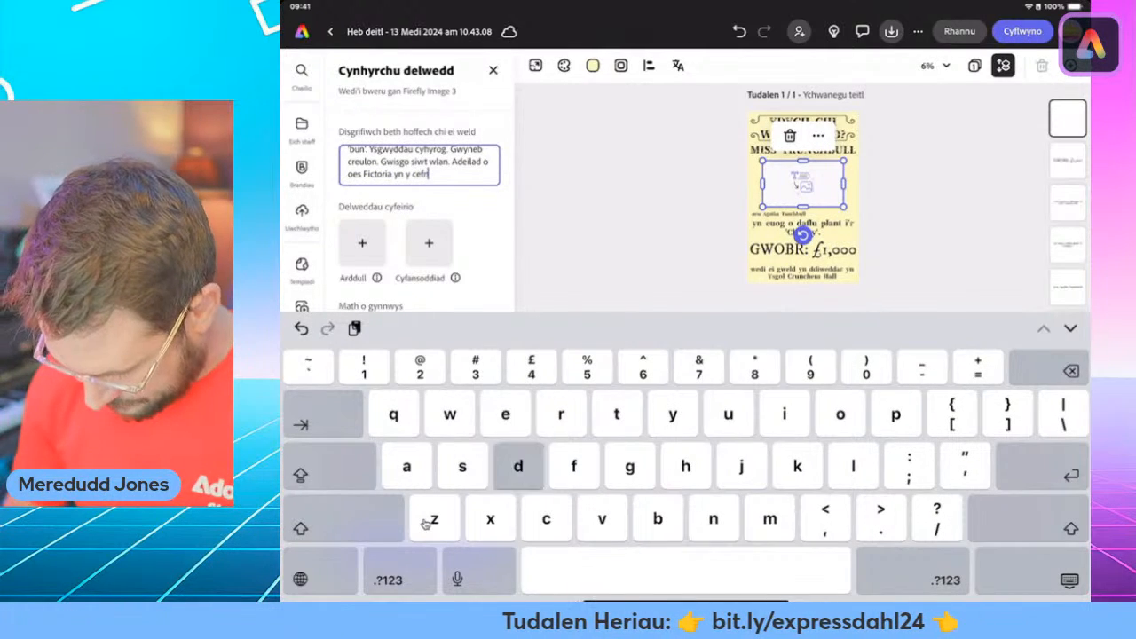
type("r.")
left_click(1070, 579)
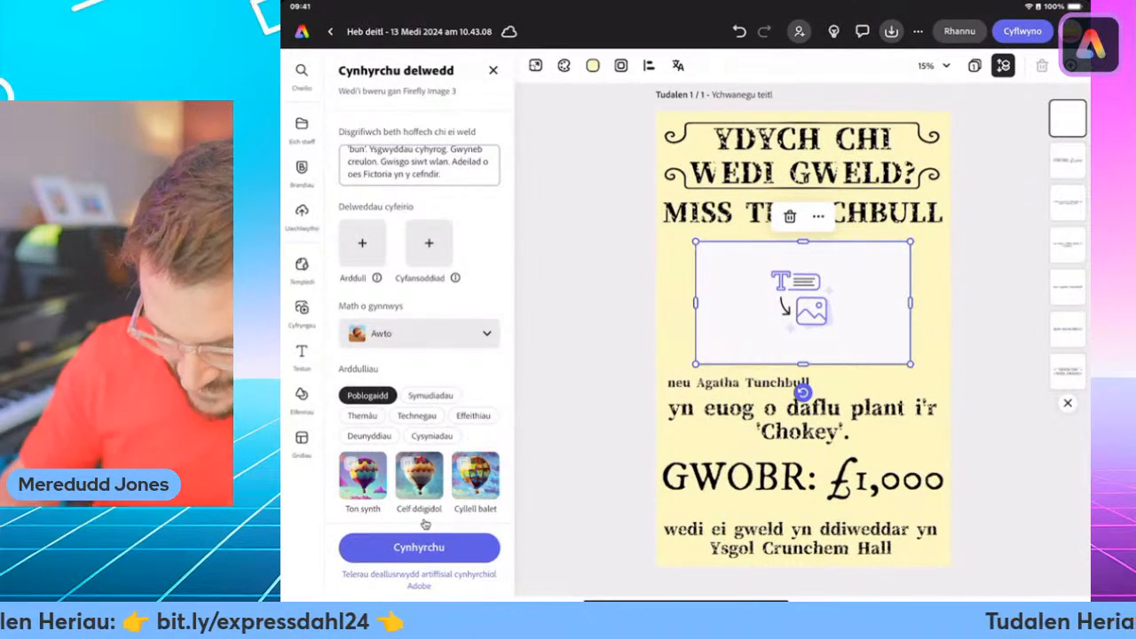
Choose the Stamp style from the Themâu category and a second style from Effeithiau for the generated portrait.
scroll(425, 524, "down", 3)
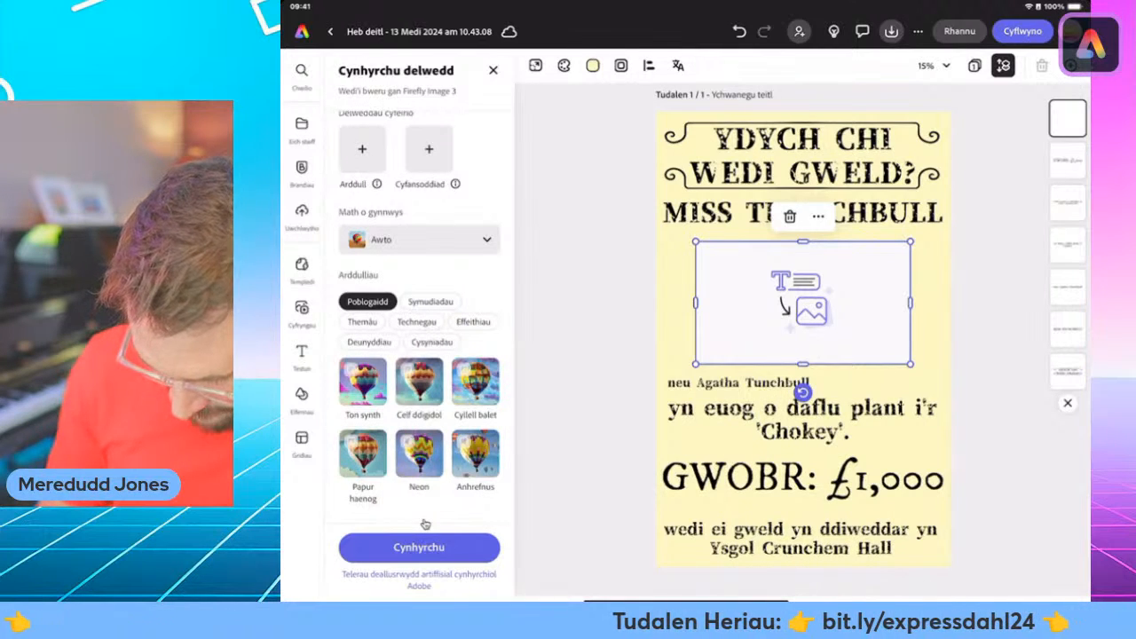
left_click(362, 321)
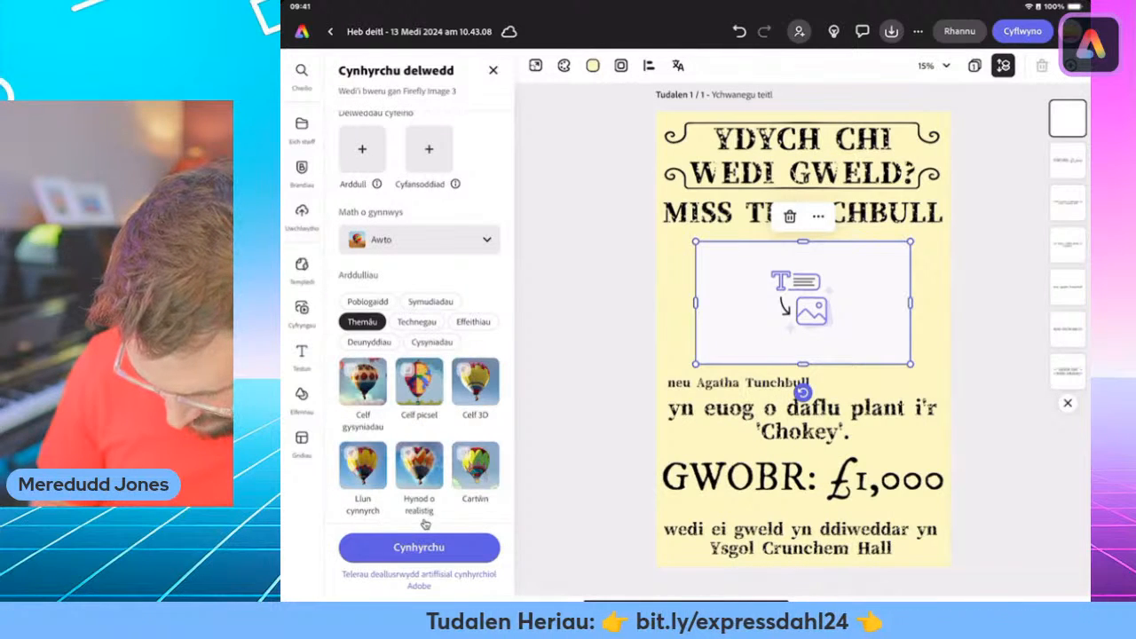
scroll(425, 524, "down", 7)
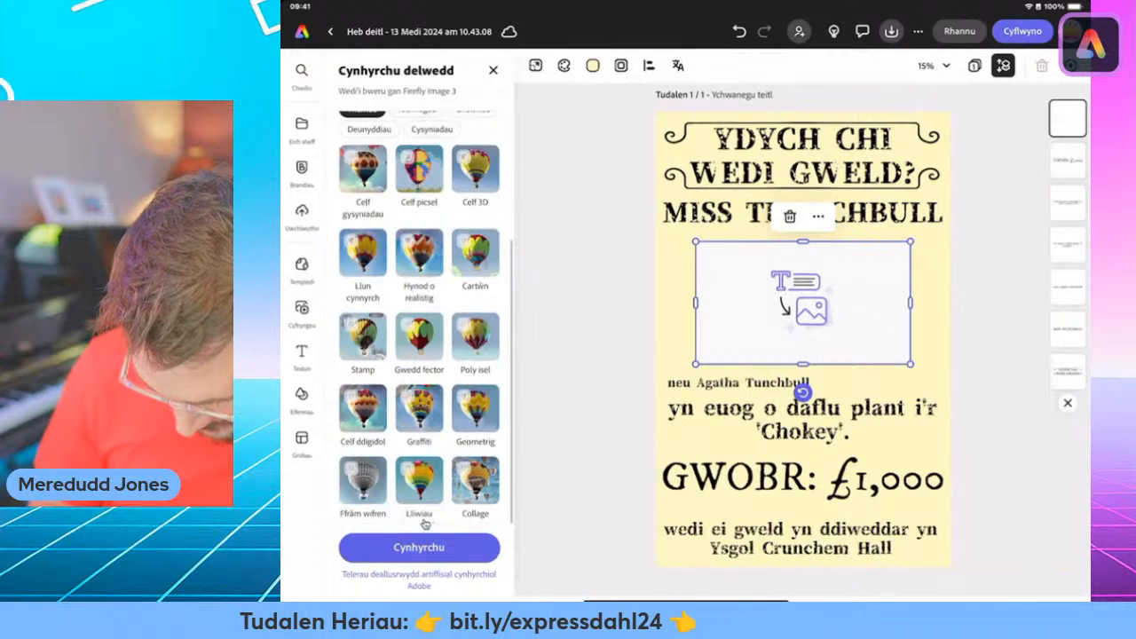
scroll(425, 524, "up", 1)
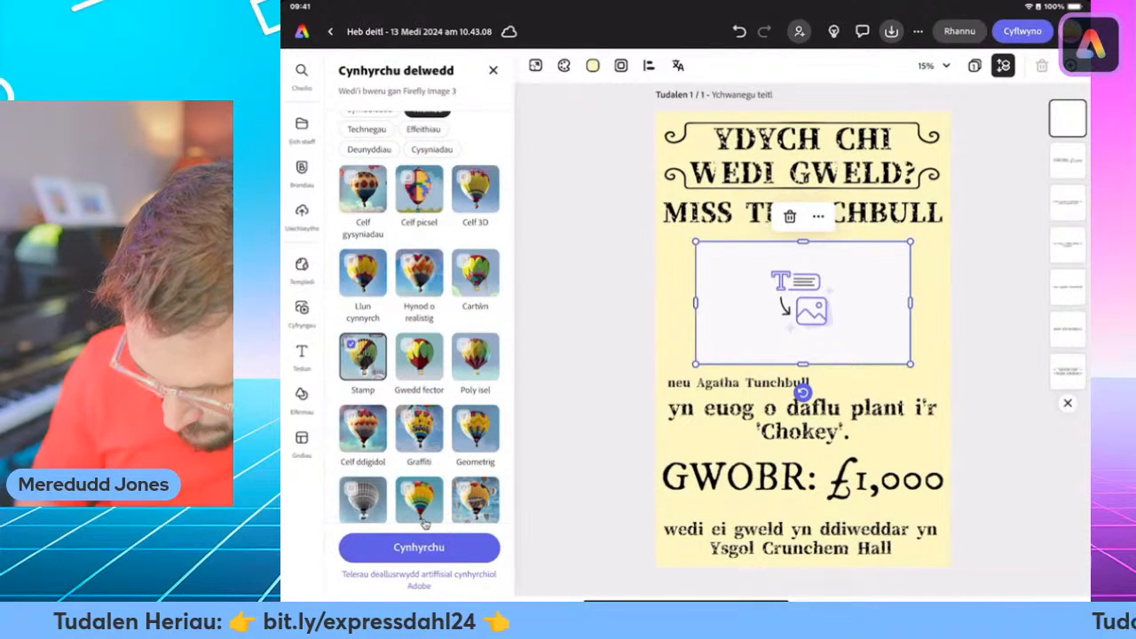
left_click(423, 129)
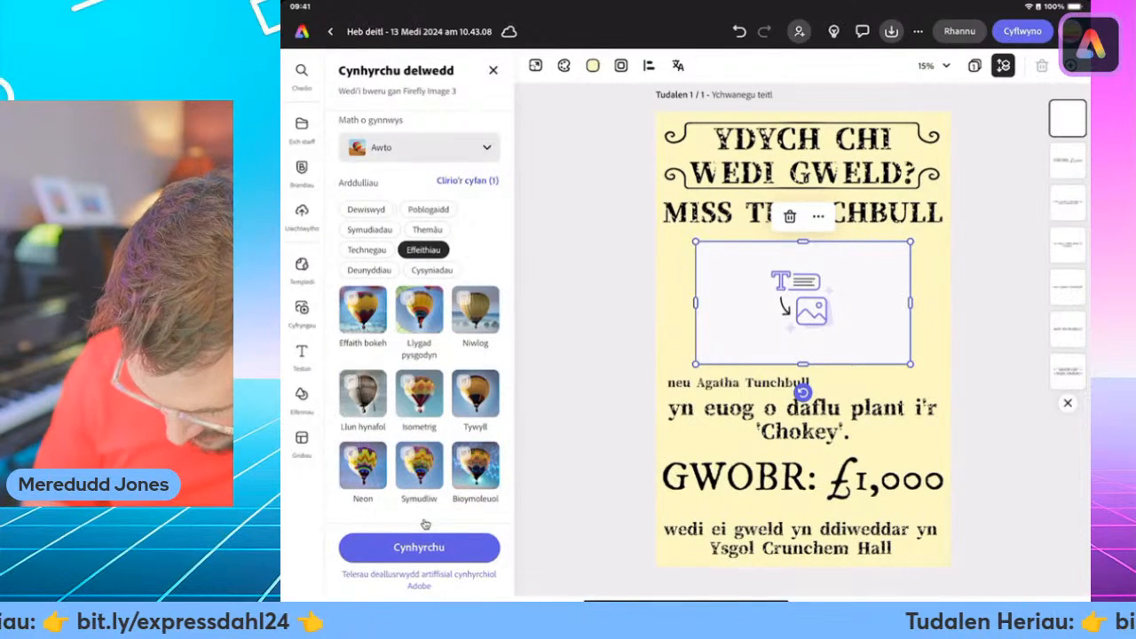
left_click(368, 269)
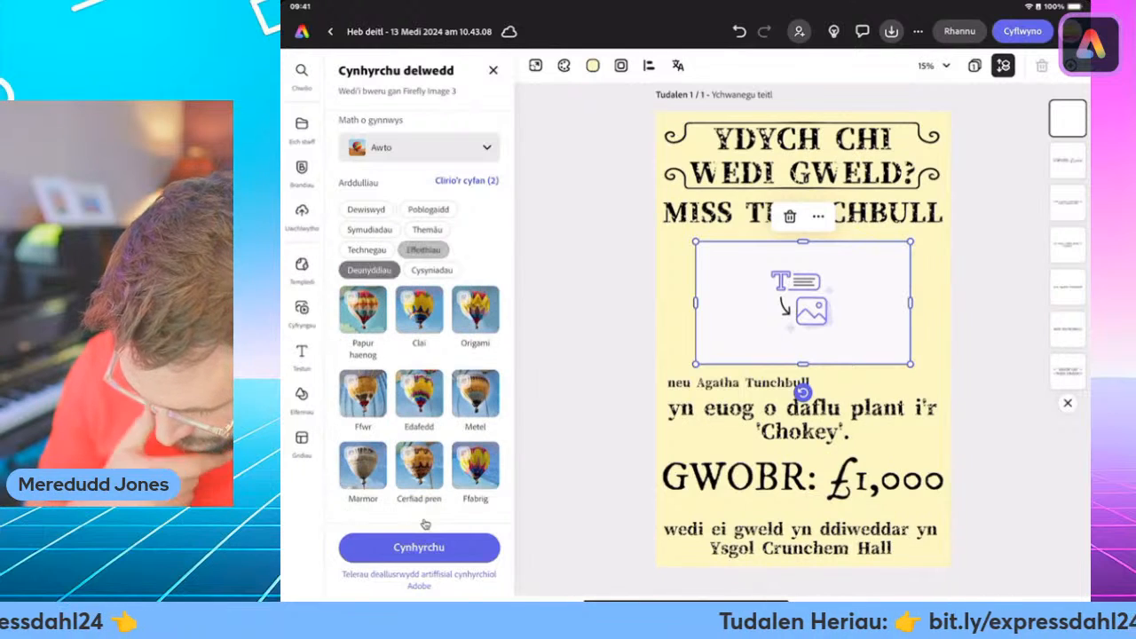
Review the Cysyniadau, Symudiadau and Themâu styles for the portrait and add the Dotwaith style from Technegau.
left_click(431, 270)
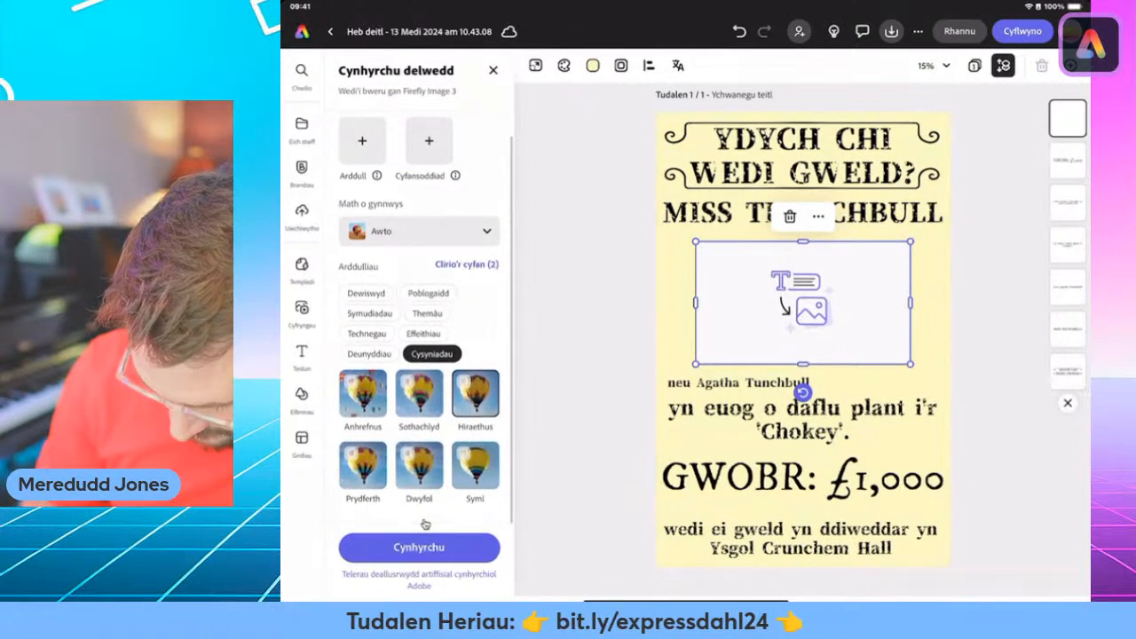
left_click(369, 313)
scroll(425, 525, "down", 3)
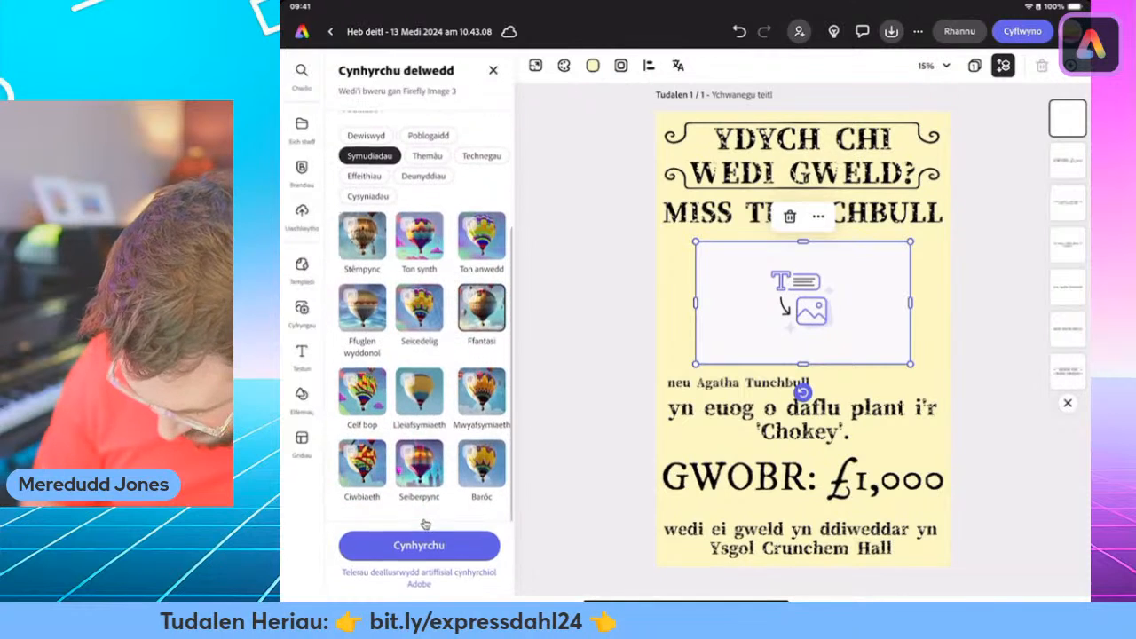
left_click(427, 158)
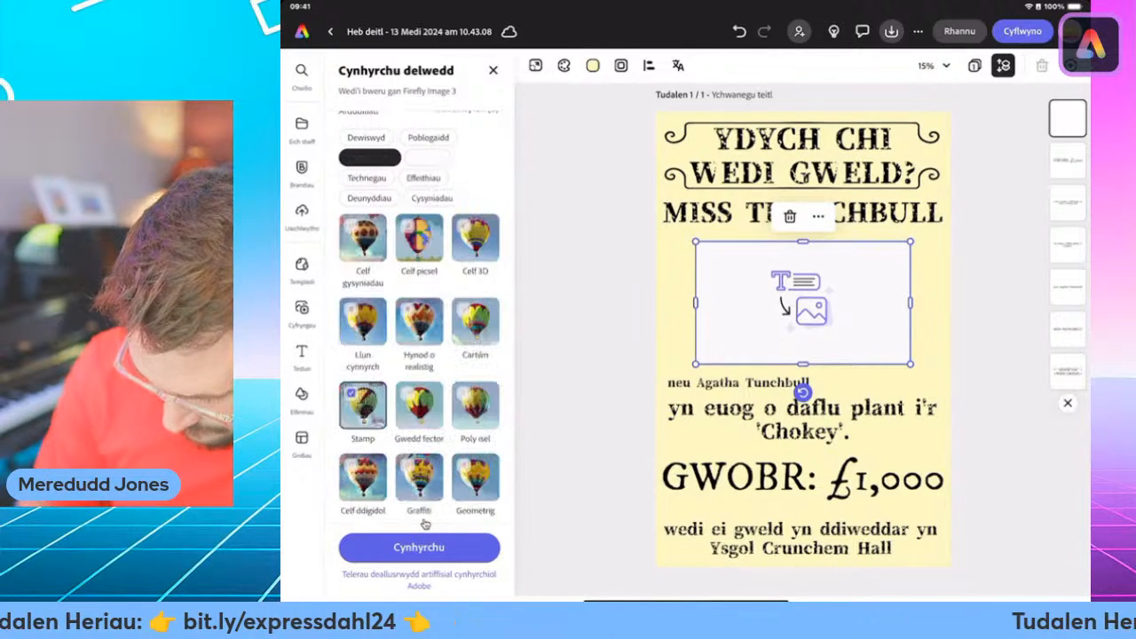
scroll(425, 525, "down", 2)
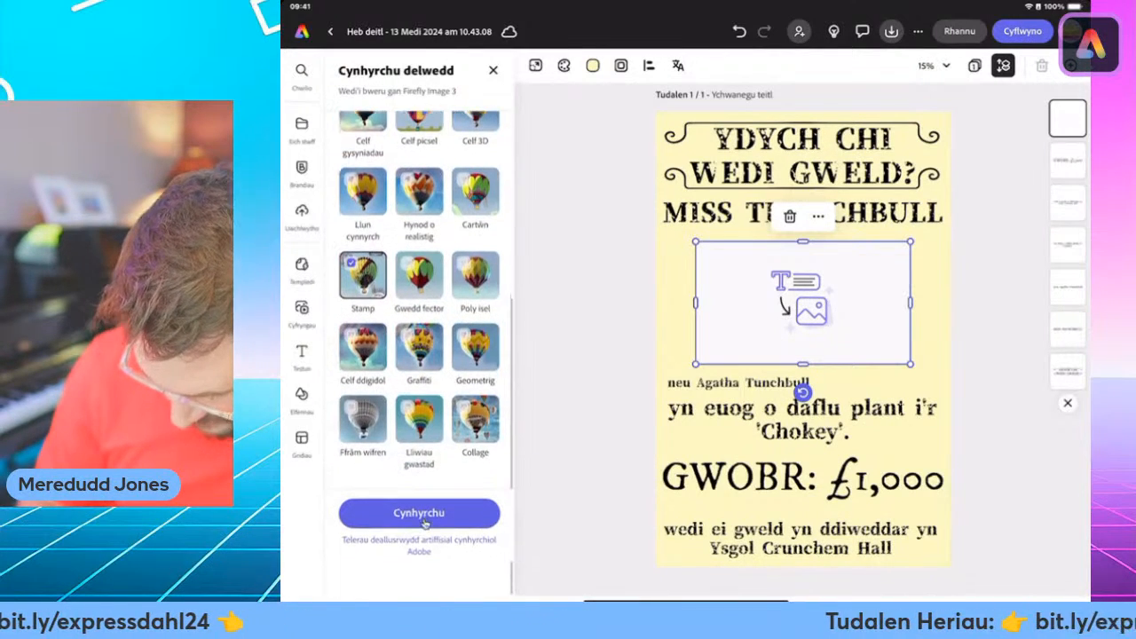
scroll(425, 525, "up", 5)
scroll(425, 524, "down", 3)
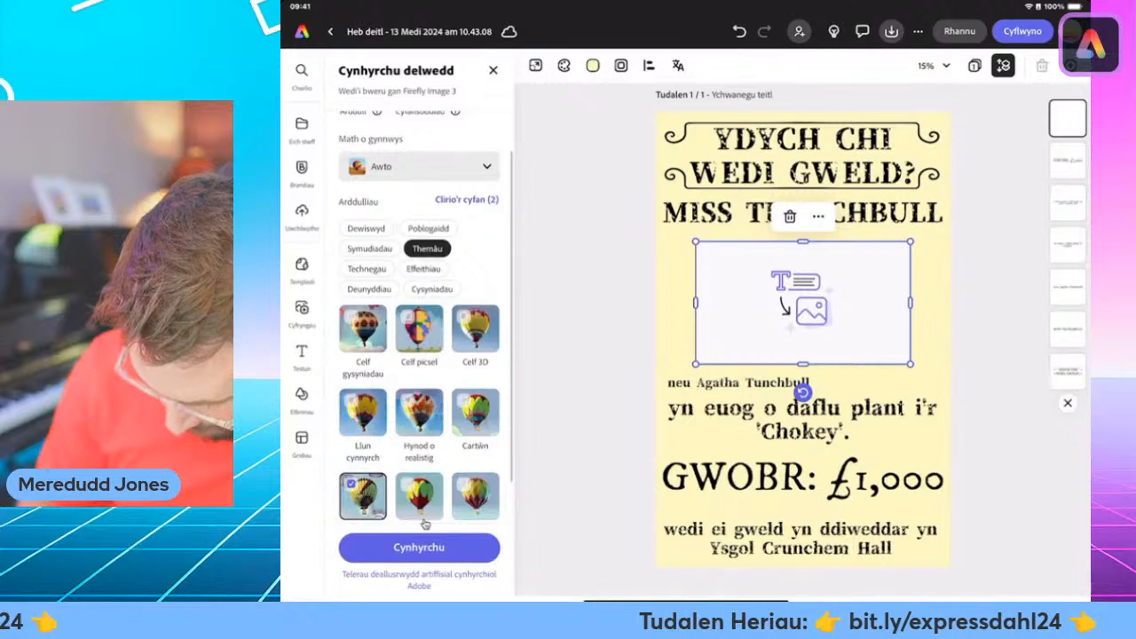
left_click(424, 268)
left_click(366, 268)
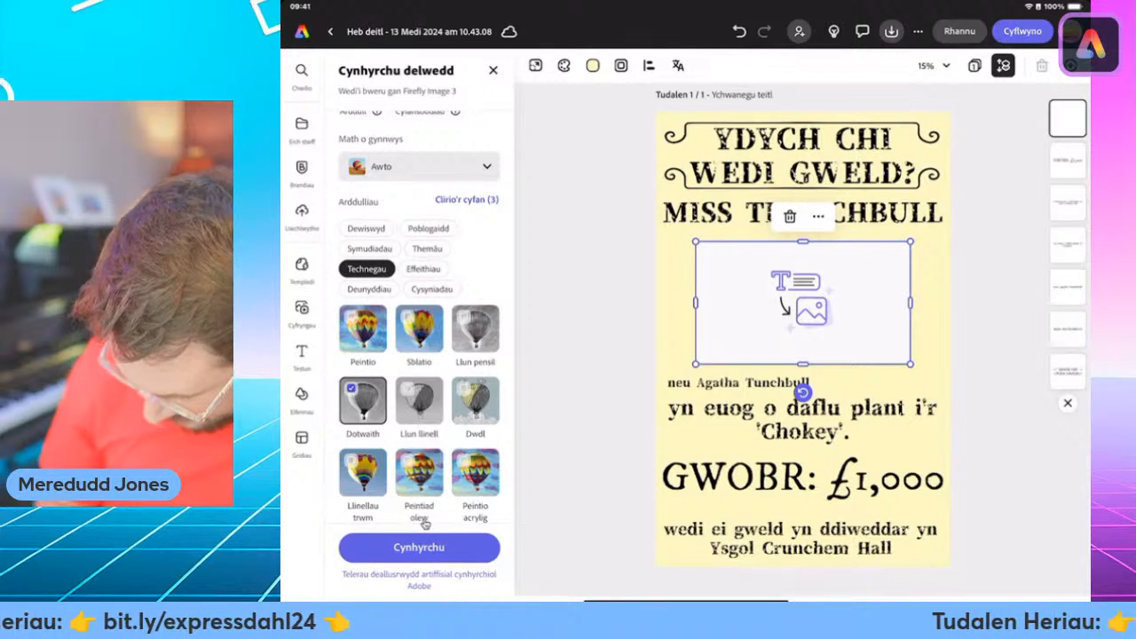
Generate the portrait, compare the results, and choose the fourth image with the woman beside the columned building.
left_click(419, 547)
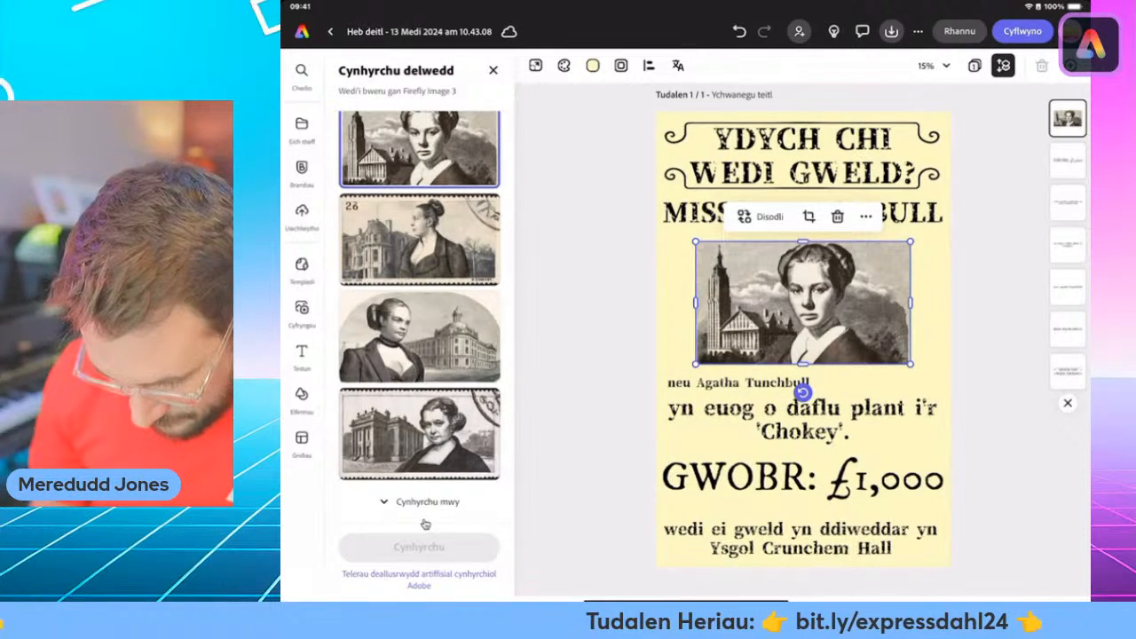
scroll(425, 524, "up", 3)
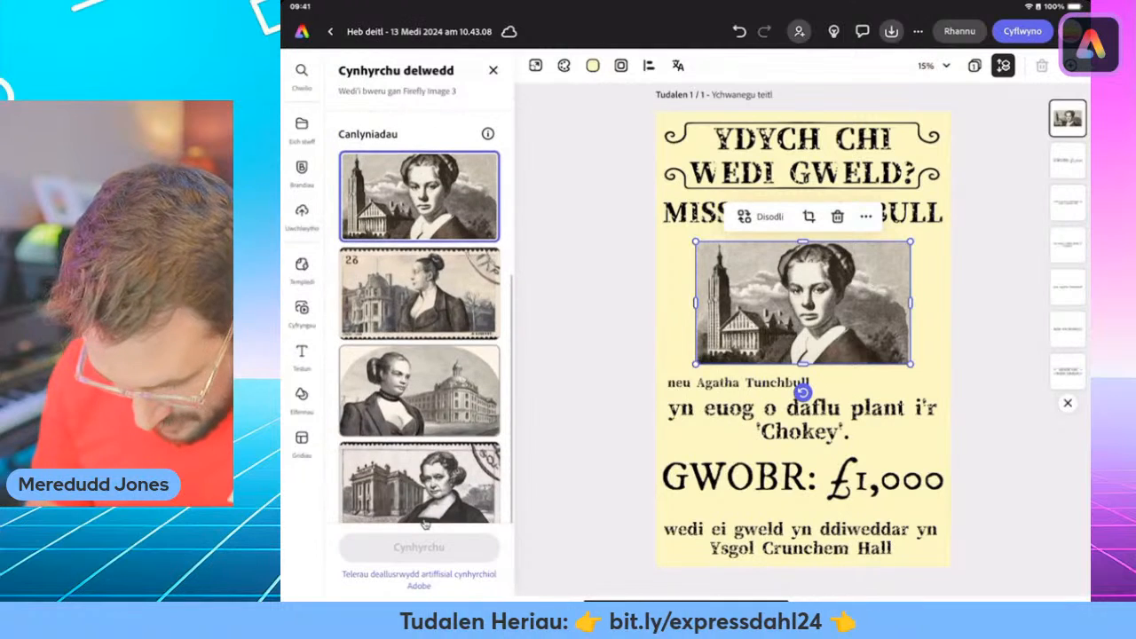
left_click(419, 335)
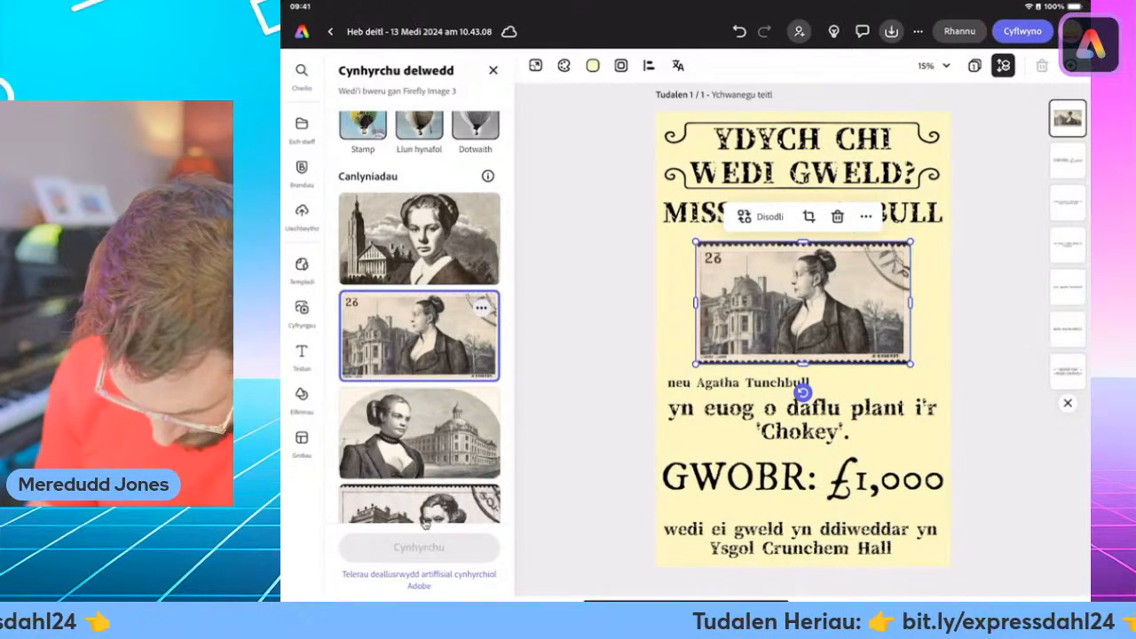
scroll(425, 524, "down", 2)
left_click(419, 335)
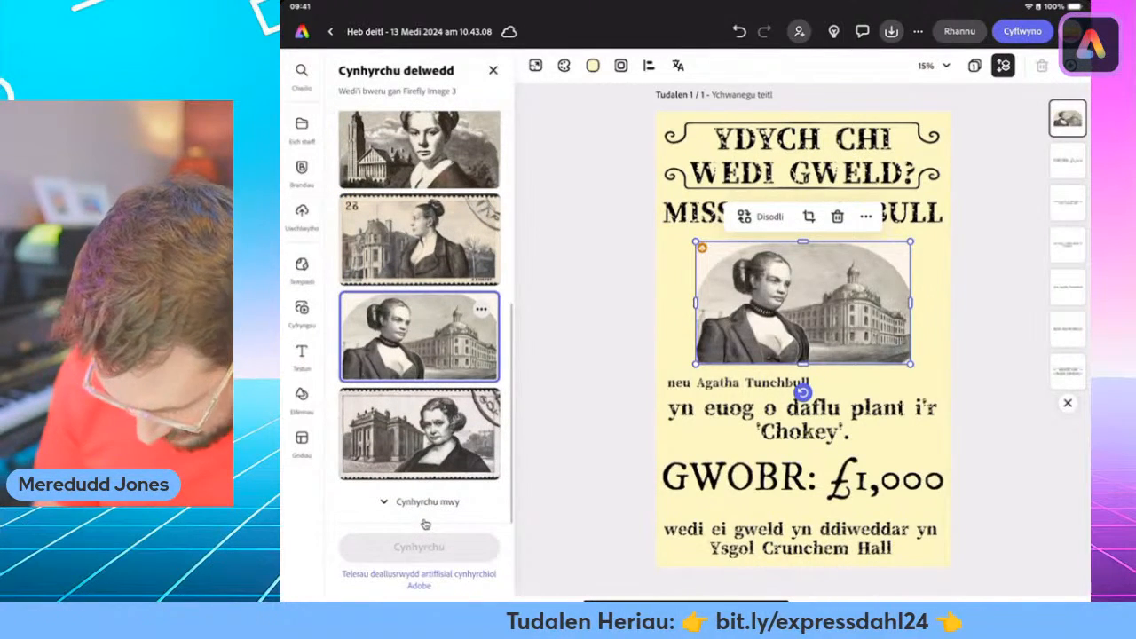
left_click(419, 433)
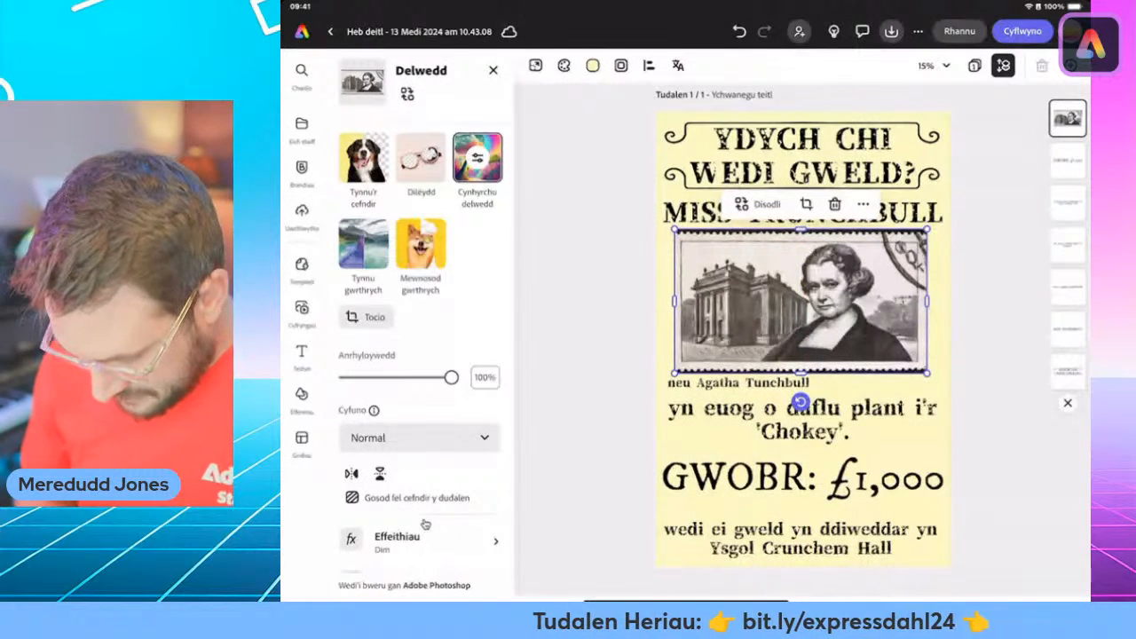
Blend the portrait into the poster's paper by setting its Cyfuno blend mode to Lluosogi.
scroll(417, 488, "down", 1)
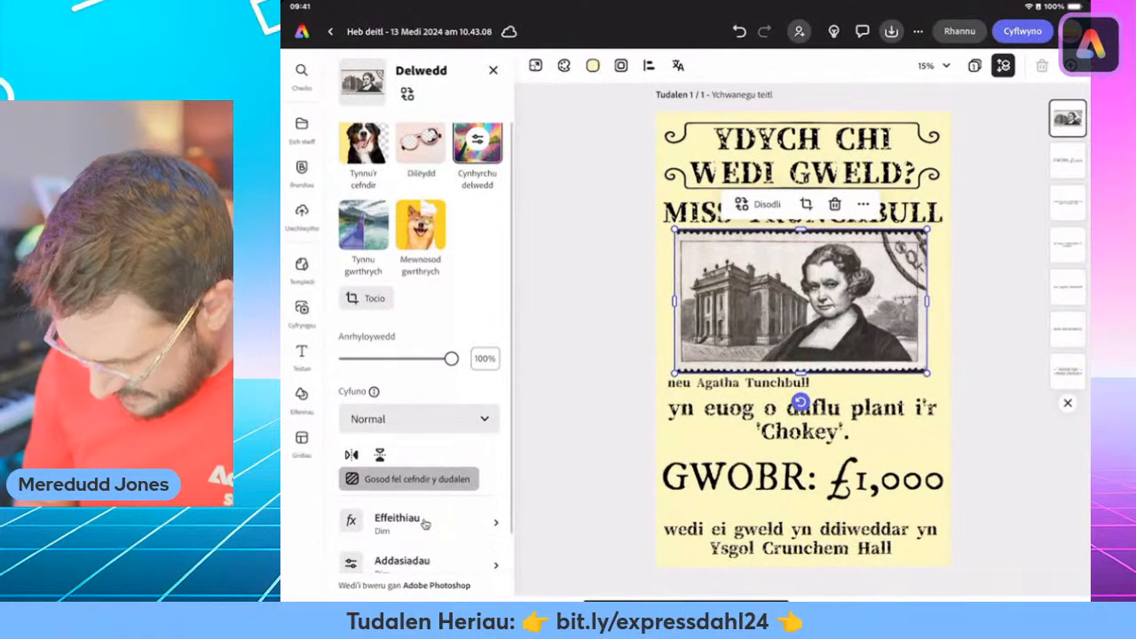
scroll(417, 488, "up", 1)
left_click(419, 431)
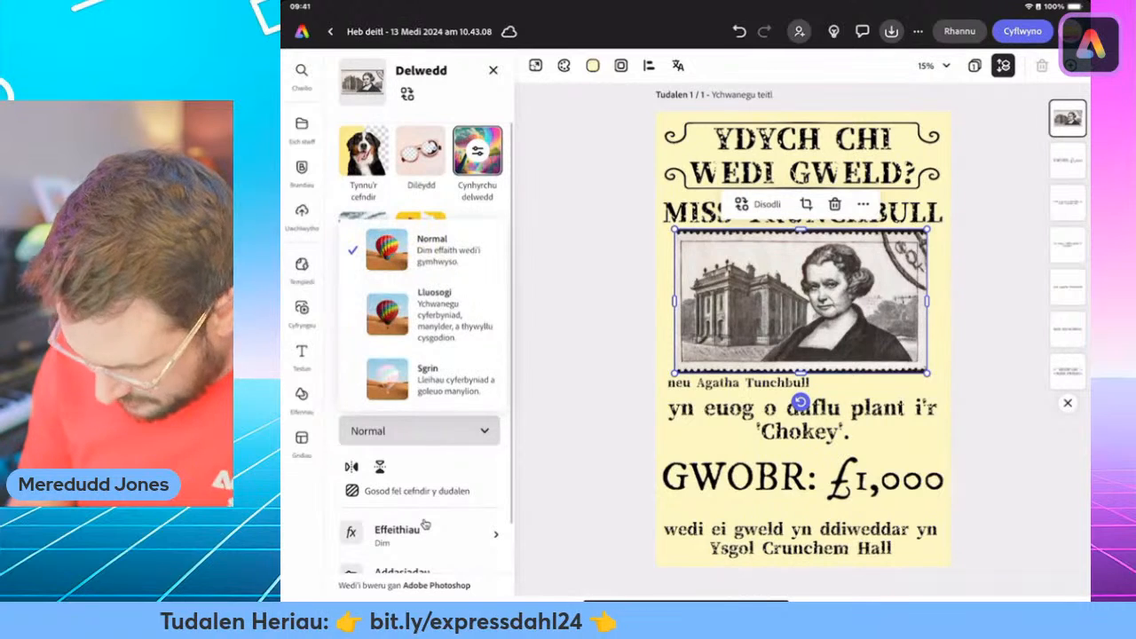
left_click(417, 308)
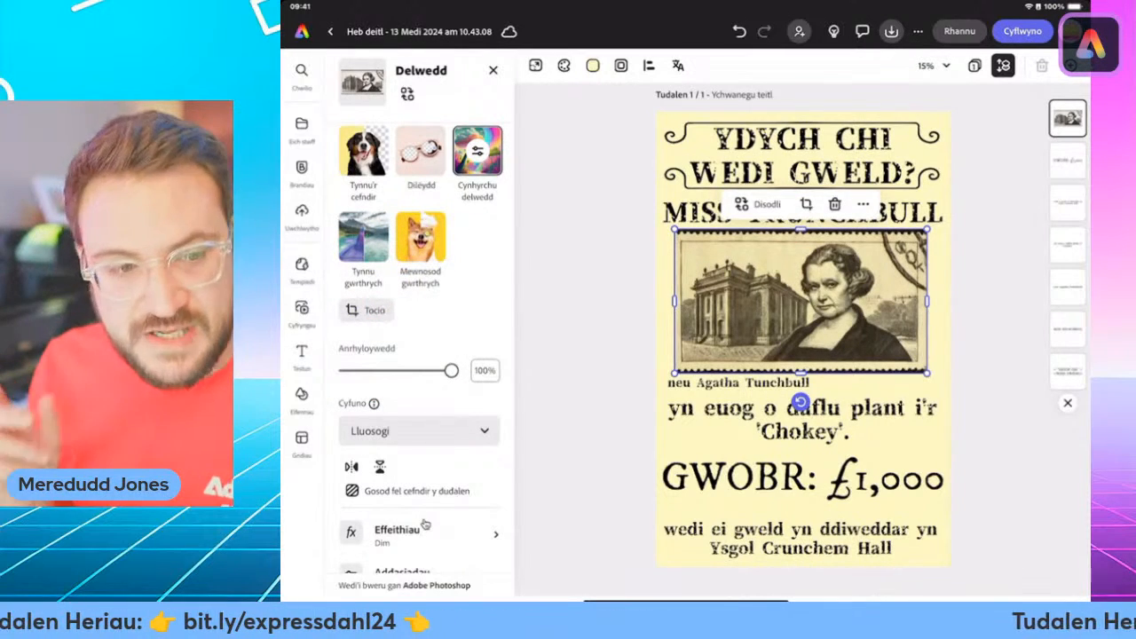
Adjust the portrait to Dirlawnder -100, Cyferbyniad 100, Disgleirdeb 10, Uchafbwyntiau 100 and Cysgodion -100.
scroll(425, 524, "down", 2)
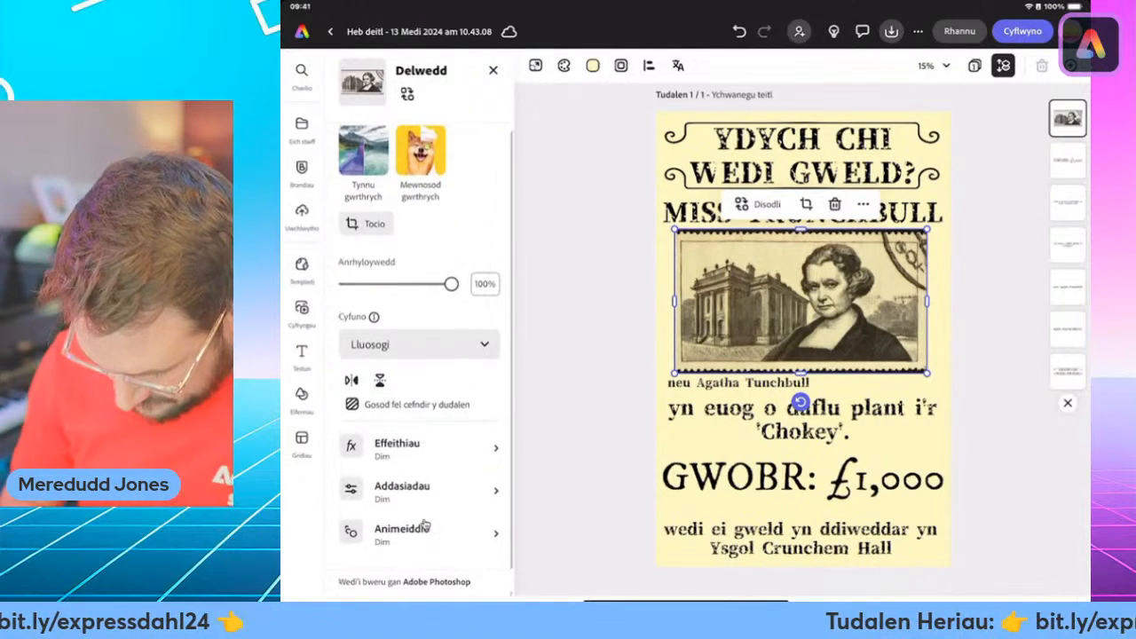
left_click(401, 490)
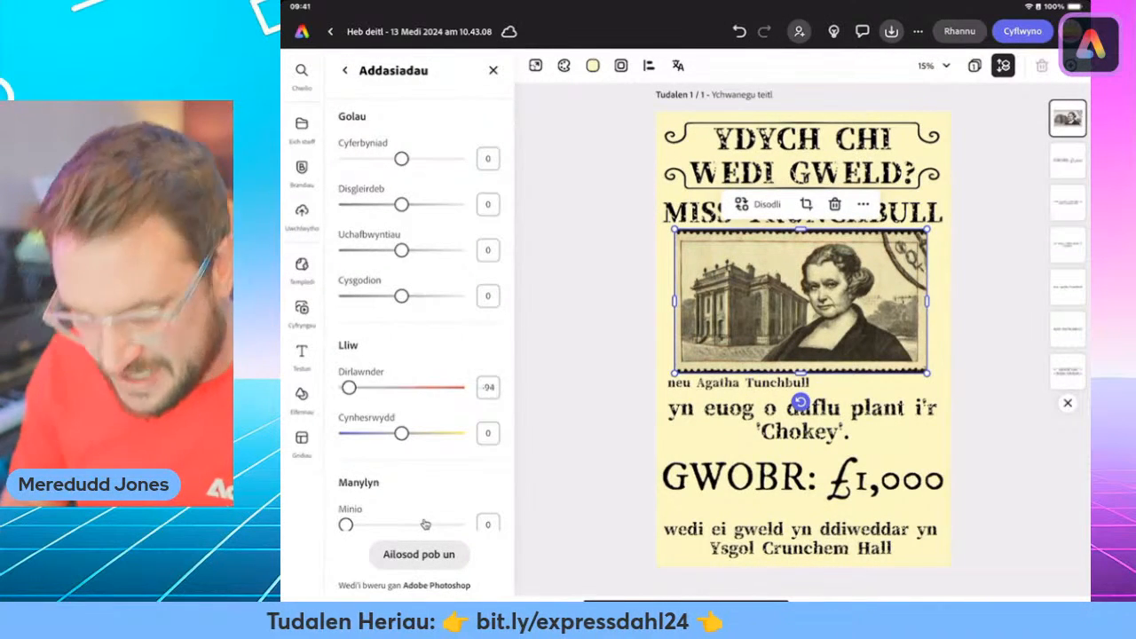
mouse_move(350, 387)
left_mouse_down()
mouse_move(444, 388)
mouse_move(346, 388)
left_mouse_up()
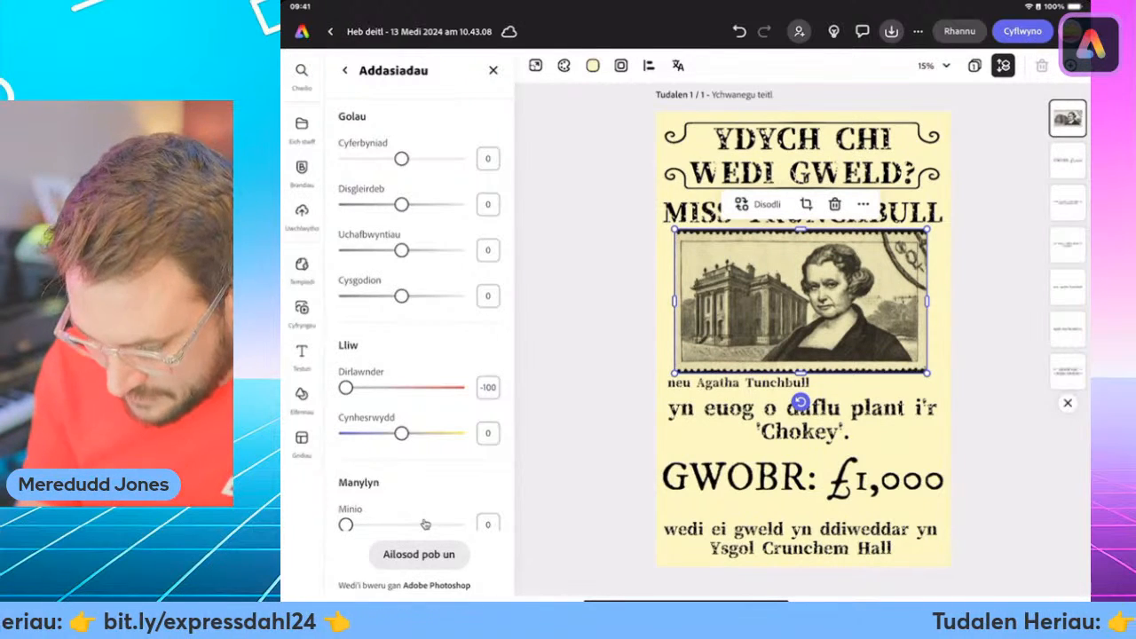
left_click_drag(401, 158, 457, 155)
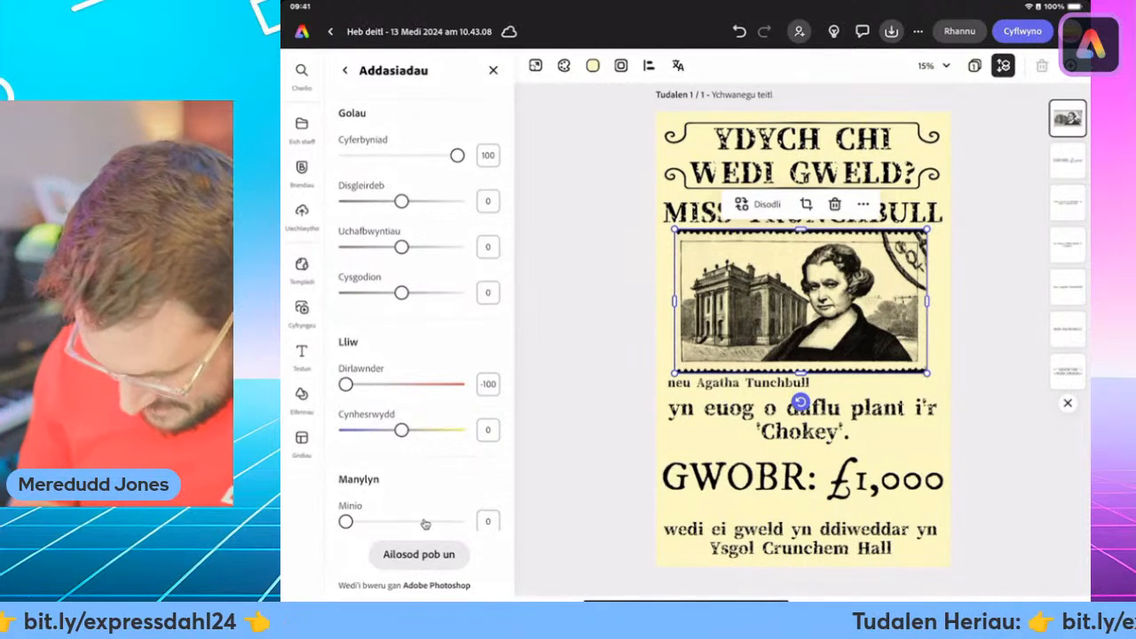
mouse_move(401, 202)
left_mouse_down()
mouse_move(359, 201)
mouse_move(422, 201)
mouse_move(406, 202)
left_mouse_up()
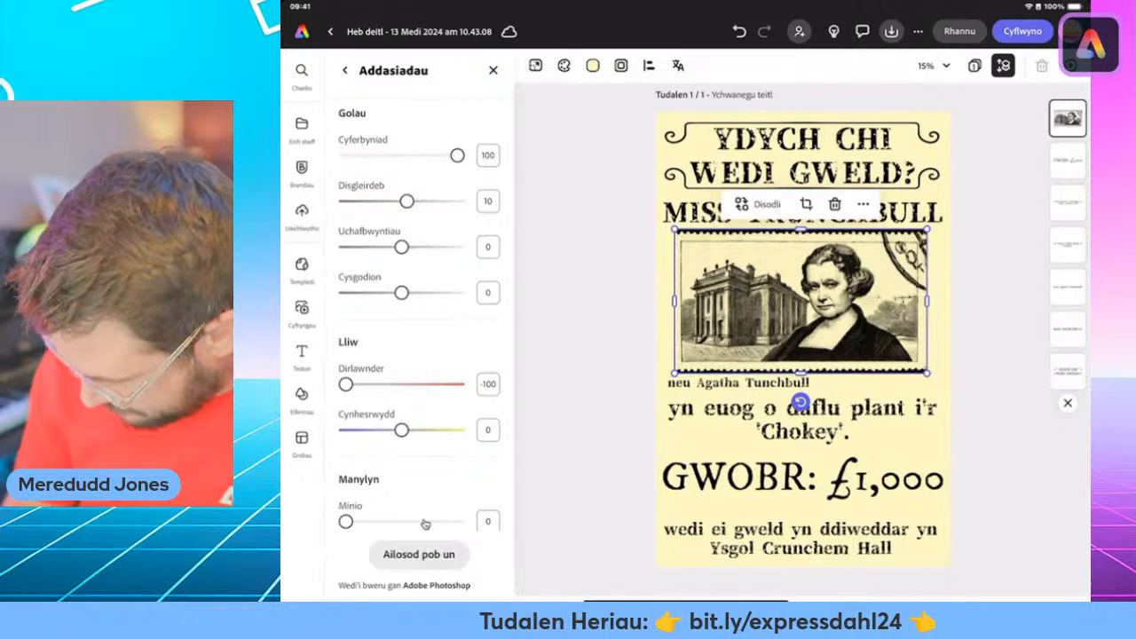
left_click_drag(401, 246, 457, 247)
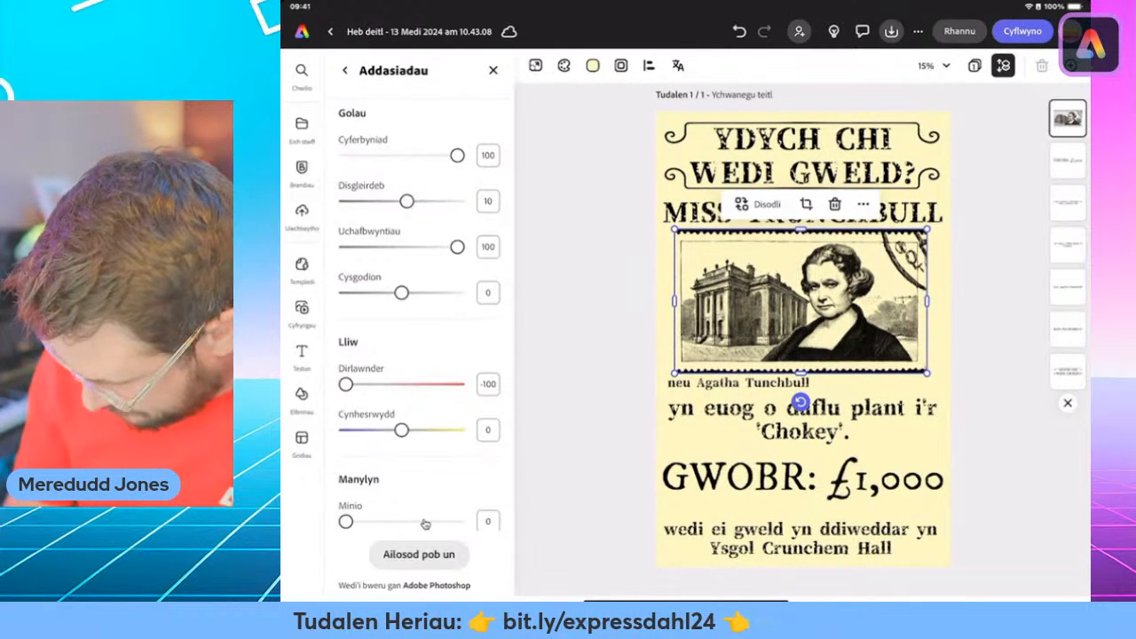
left_click_drag(401, 292, 346, 293)
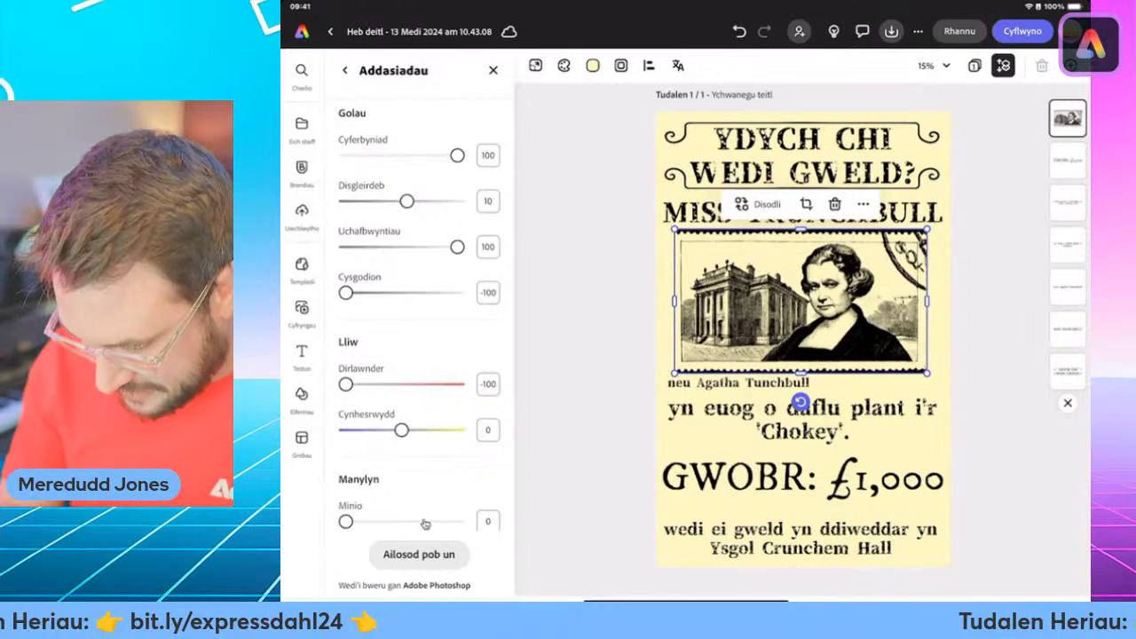
left_click(586, 355)
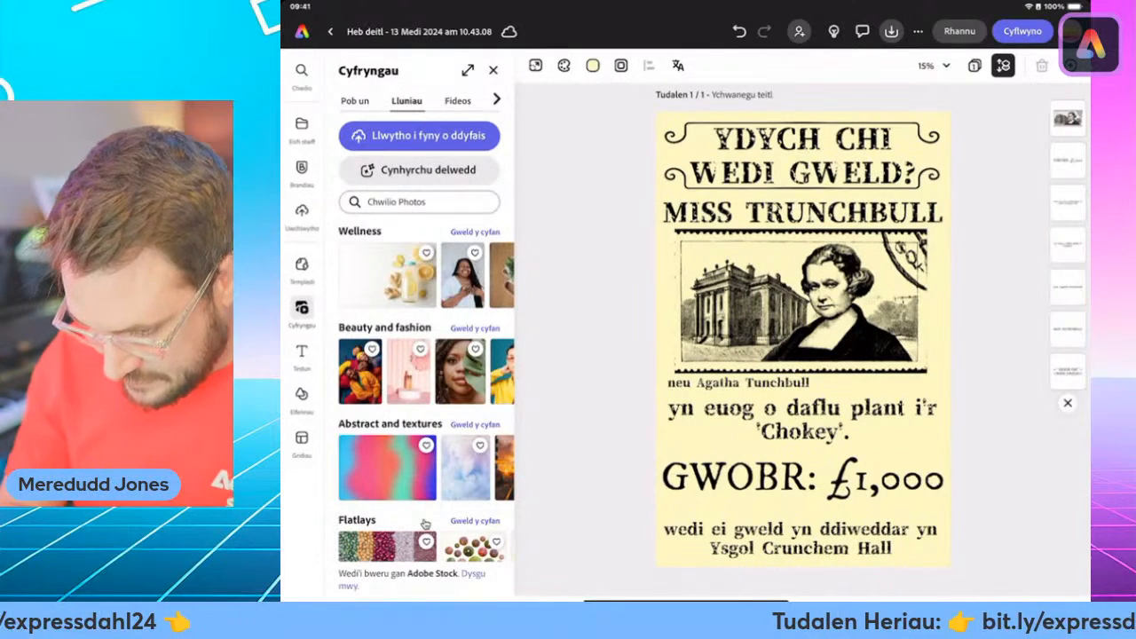
left_click(494, 71)
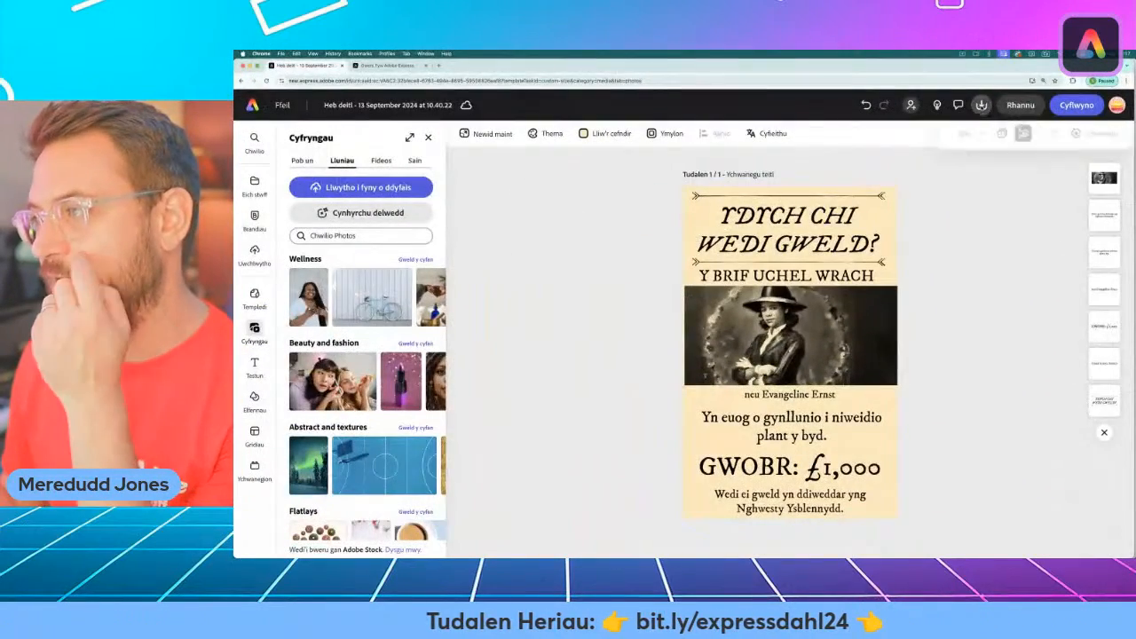
Review the download file formats and the sharing options for the "Y Brif Uchel Wrach" poster.
left_click(982, 105)
left_click(987, 182)
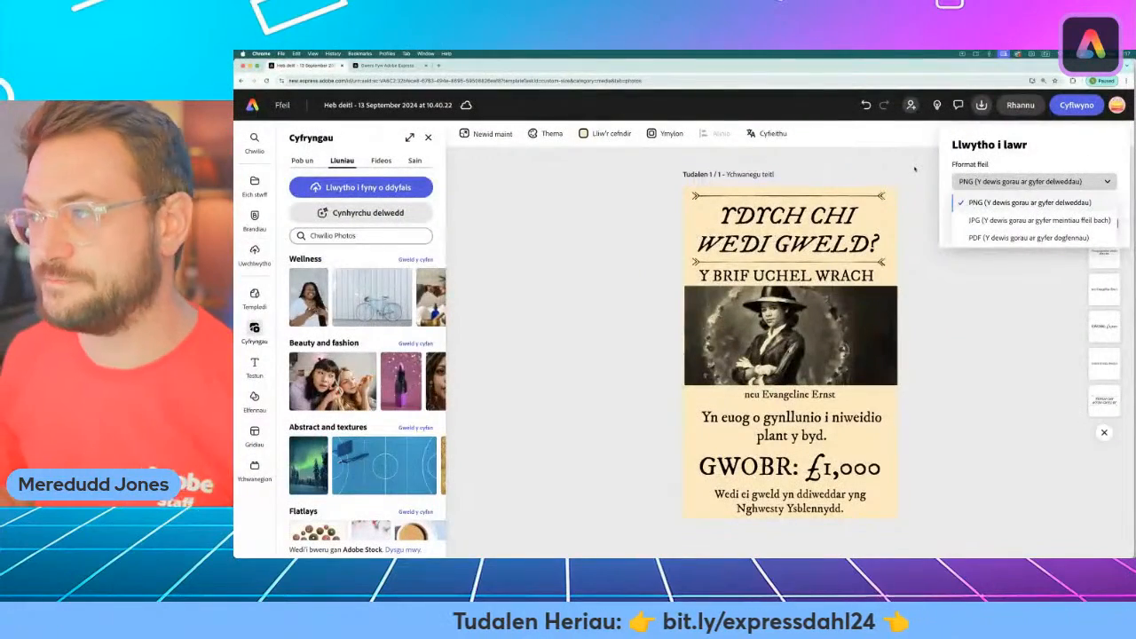
left_click(914, 169)
left_click(914, 185)
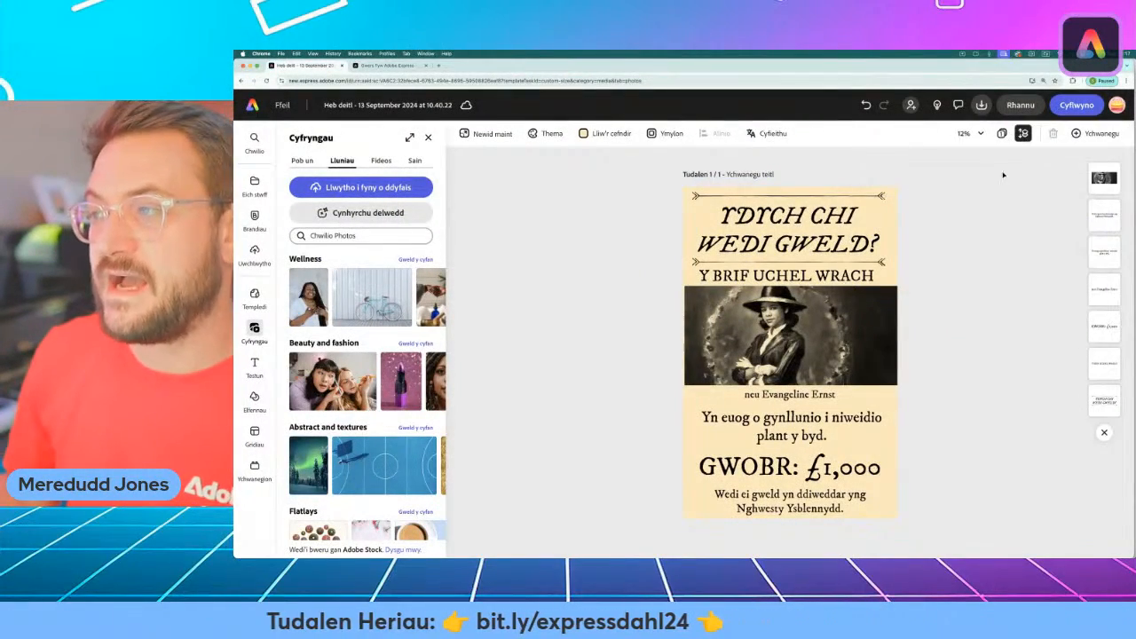
left_click(1019, 104)
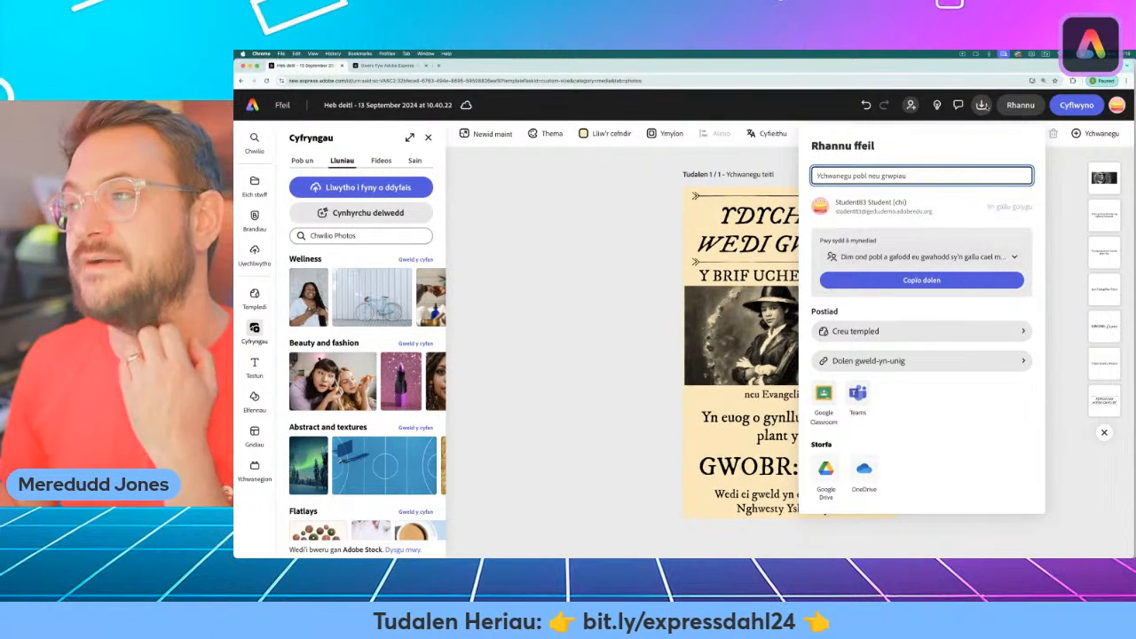
key("Escape")
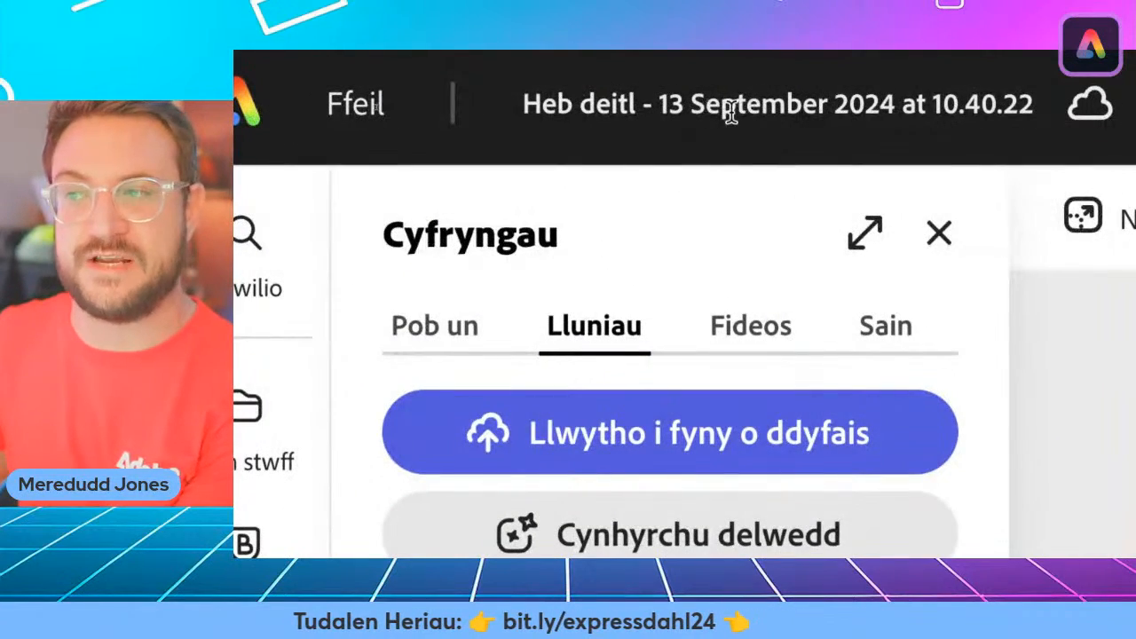
Rename the "Y Brif Uchel Wrach" poster file as "Poster y Gwrachod".
left_click(854, 121)
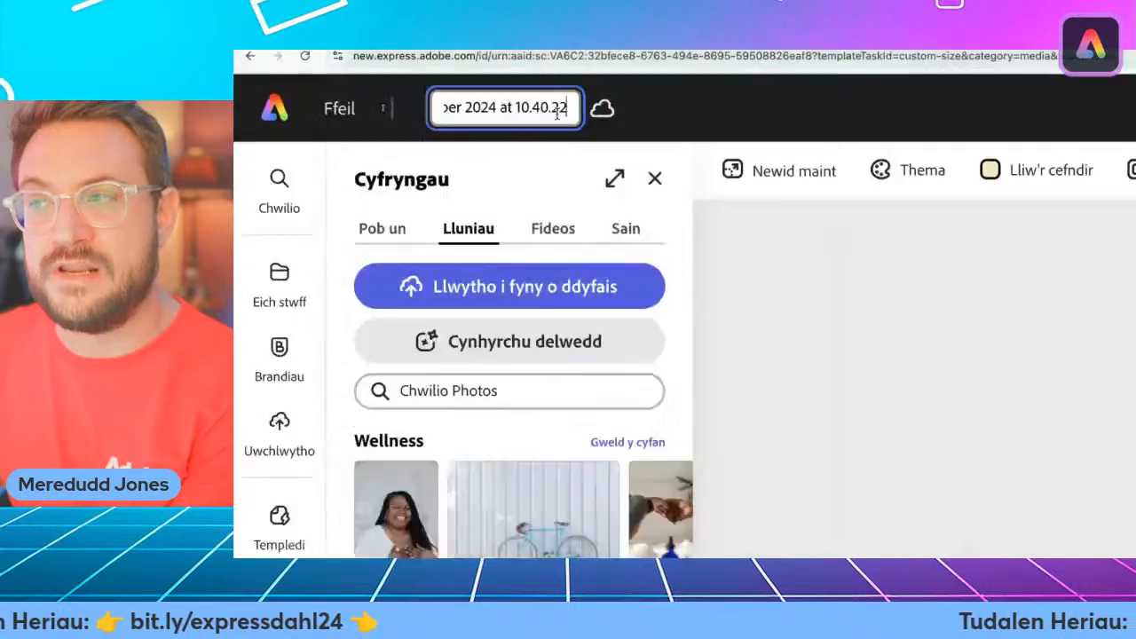
key("ctrl+a")
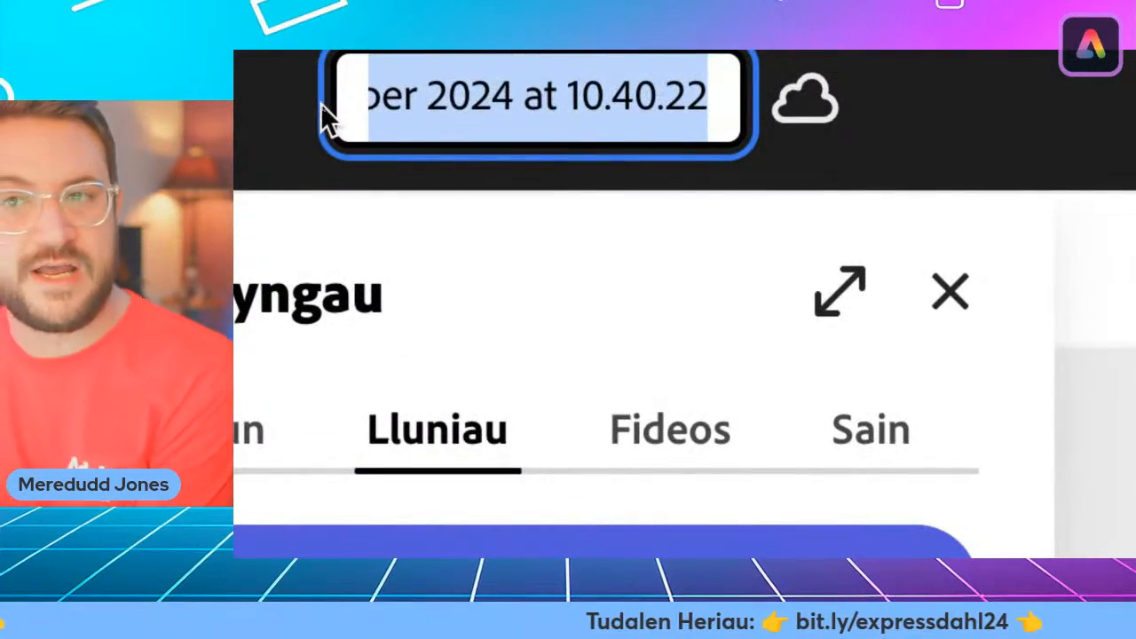
key("BackSpace")
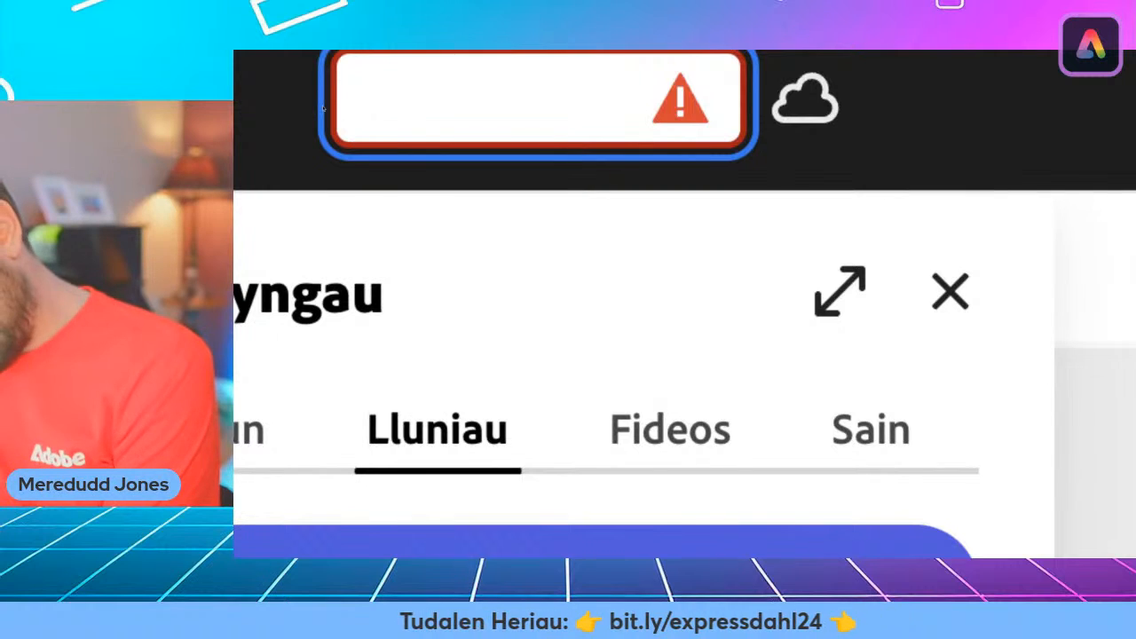
type("Poster ")
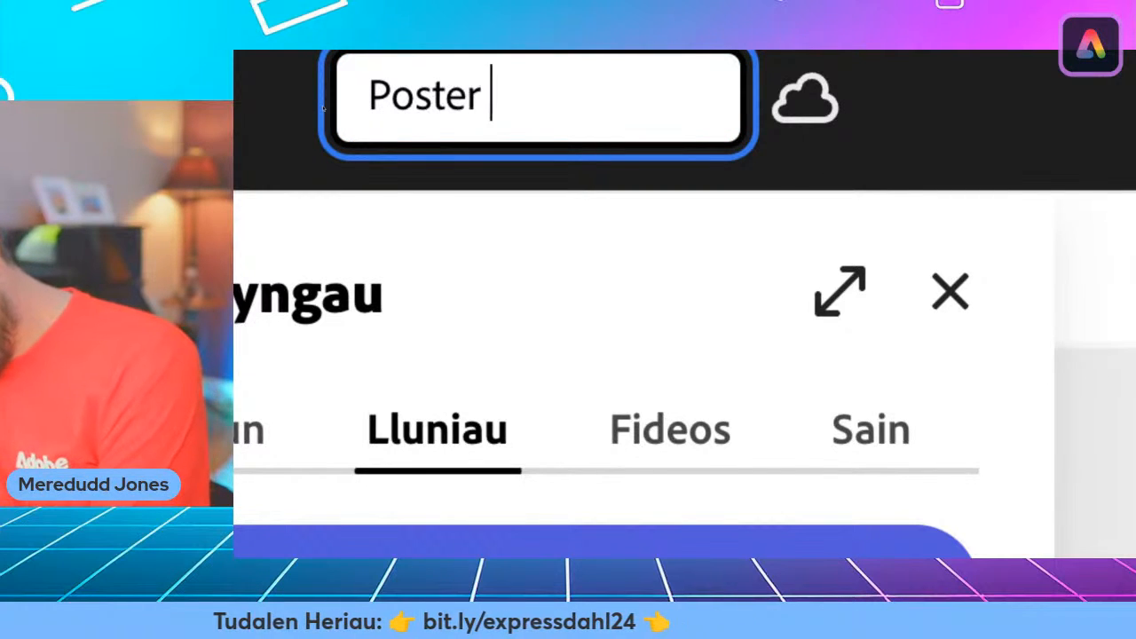
type("y")
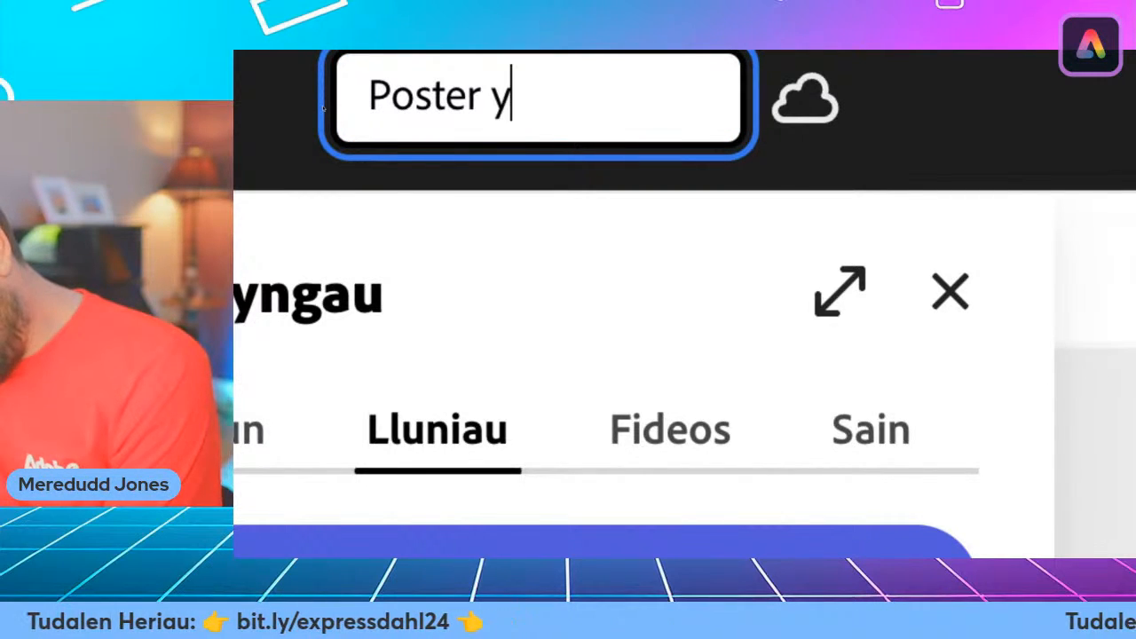
type(" Gwrach")
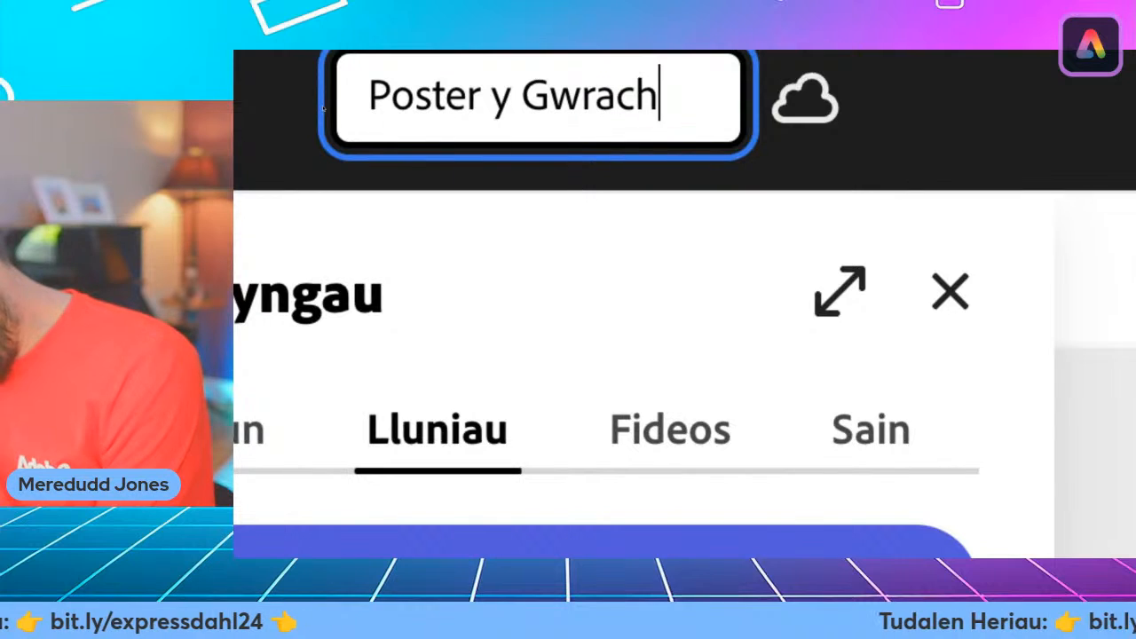
type("od")
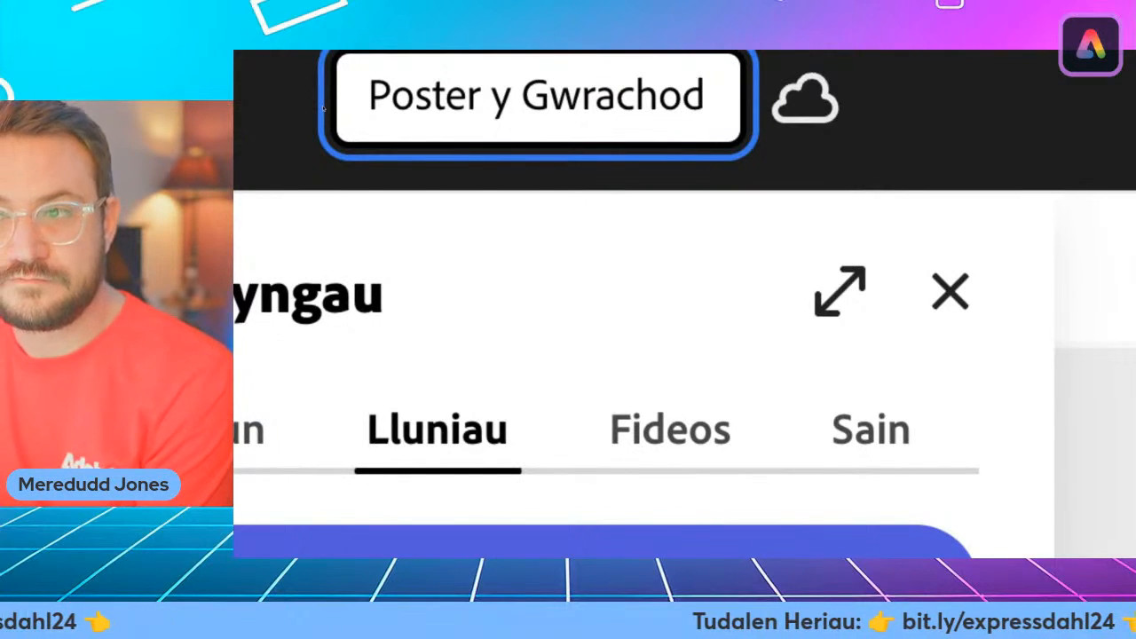
key("Return")
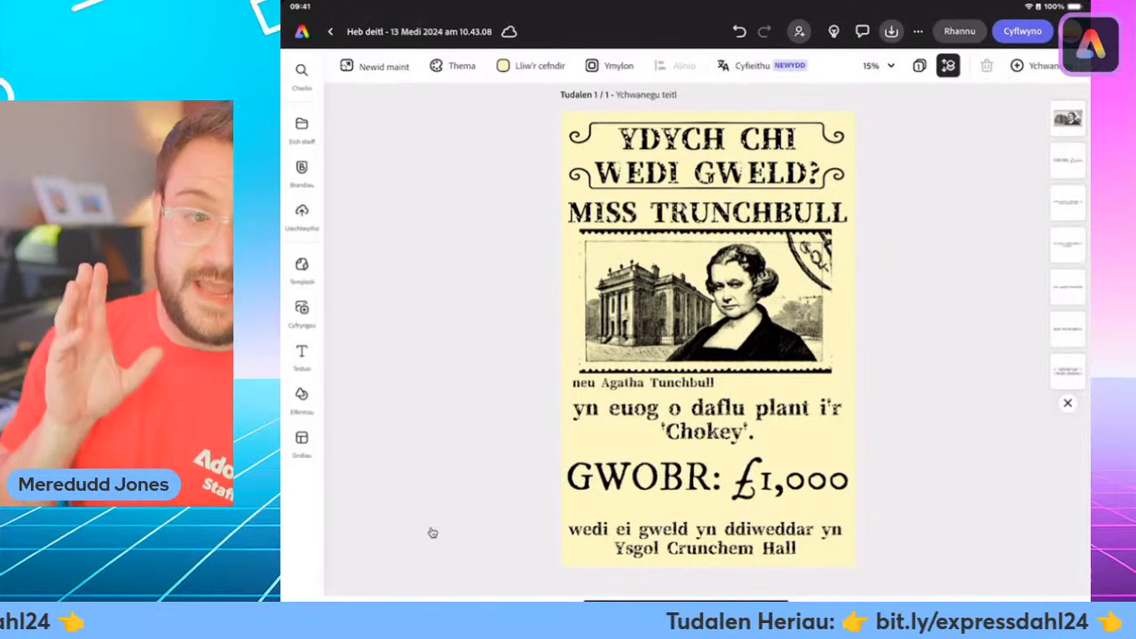
Rename the Miss Trunchbull poster file as "Poster miss trunchbull".
left_click(419, 31)
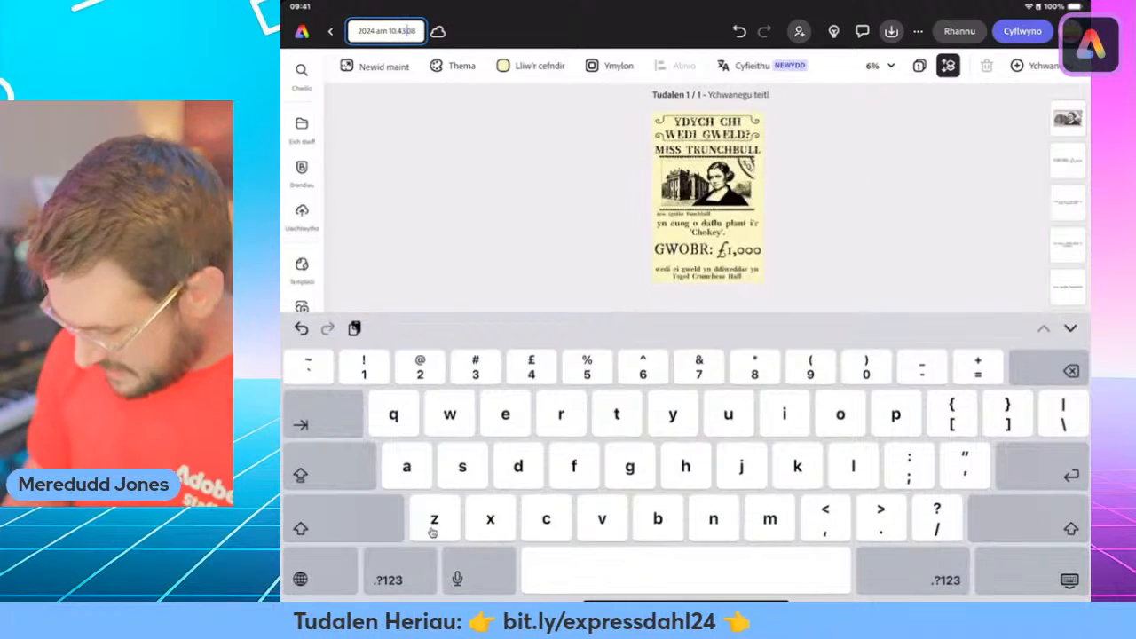
double_click(401, 31)
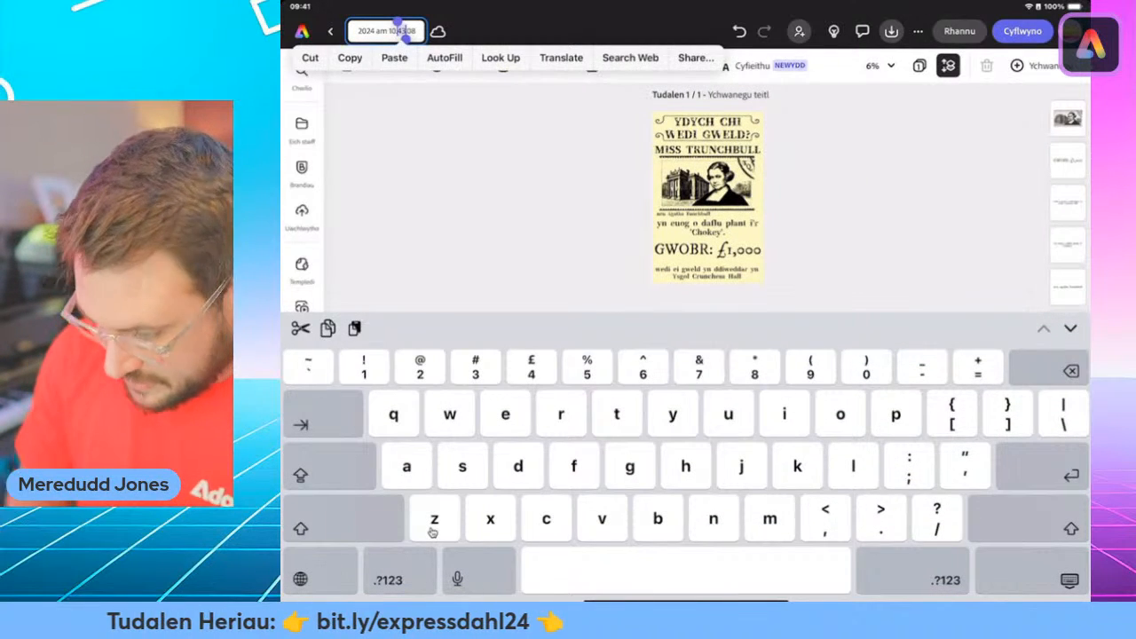
key("BackSpace")
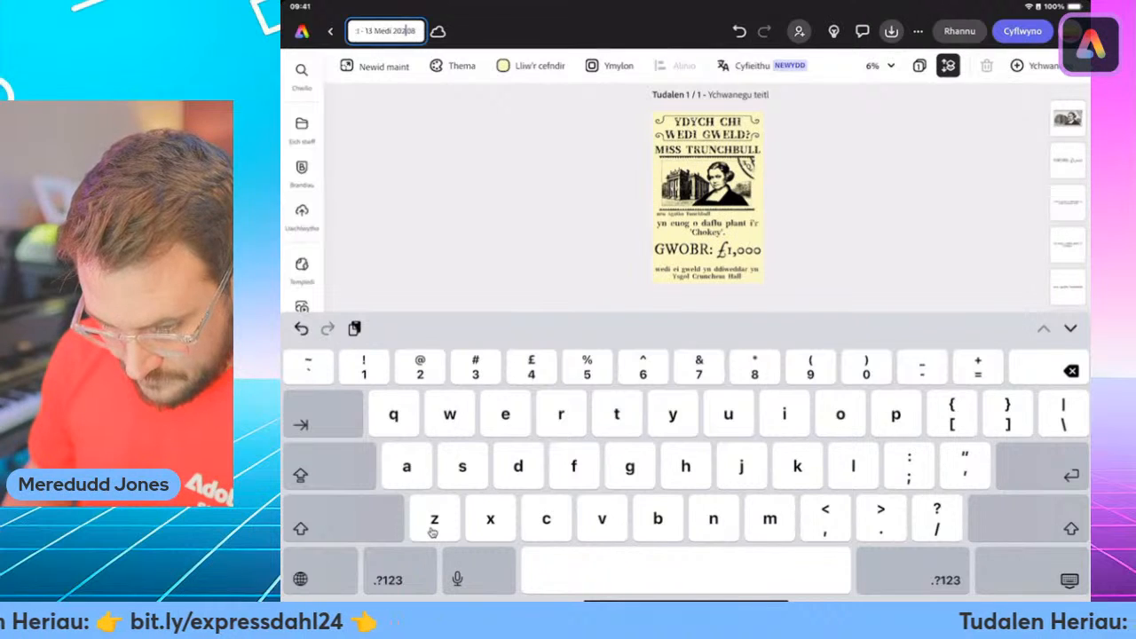
key("BackSpace")
key("BackSpace")
key("BackSpace")
key("BackSpace")
key("BackSpace")
key("BackSpace")
key("BackSpace")
key("BackSpace")
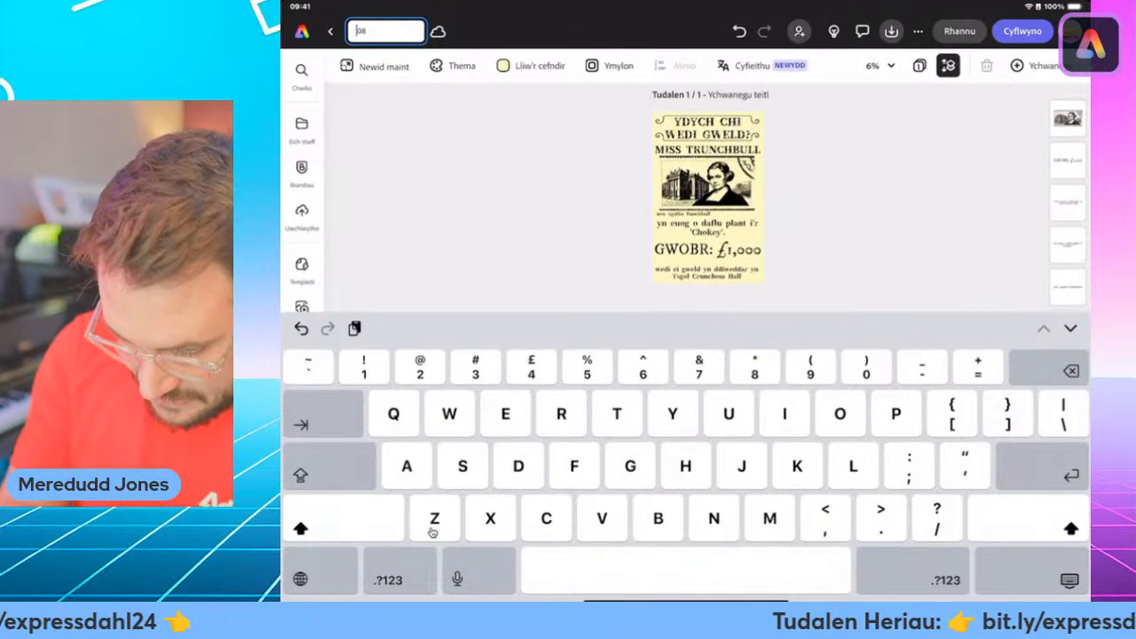
key("BackSpace")
key("BackSpace")
key("BackSpace")
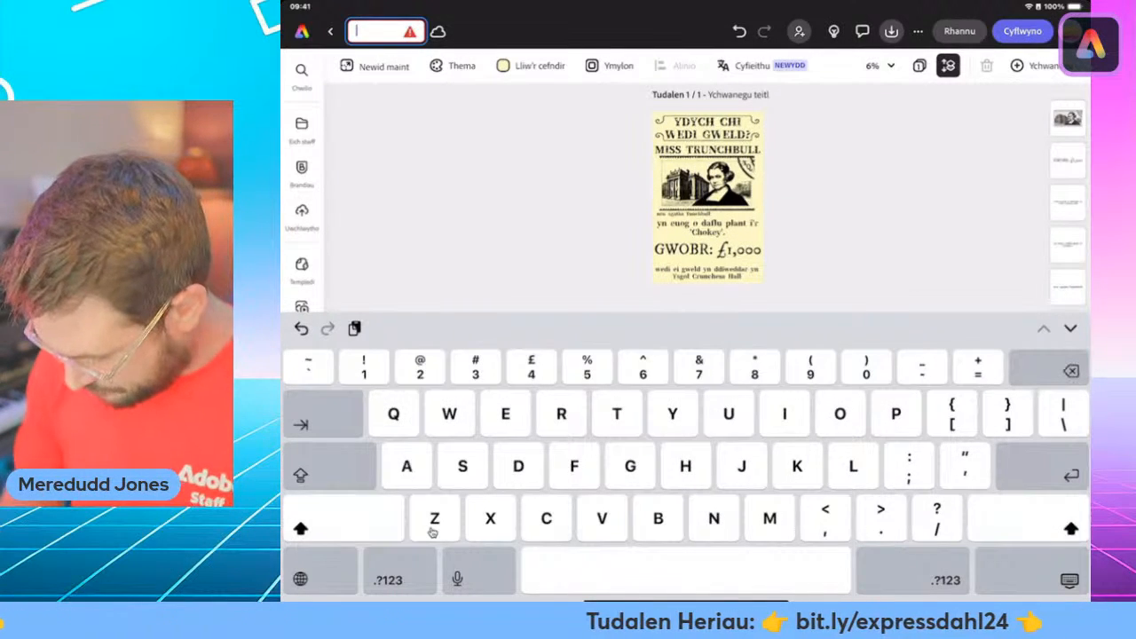
type("Poster m")
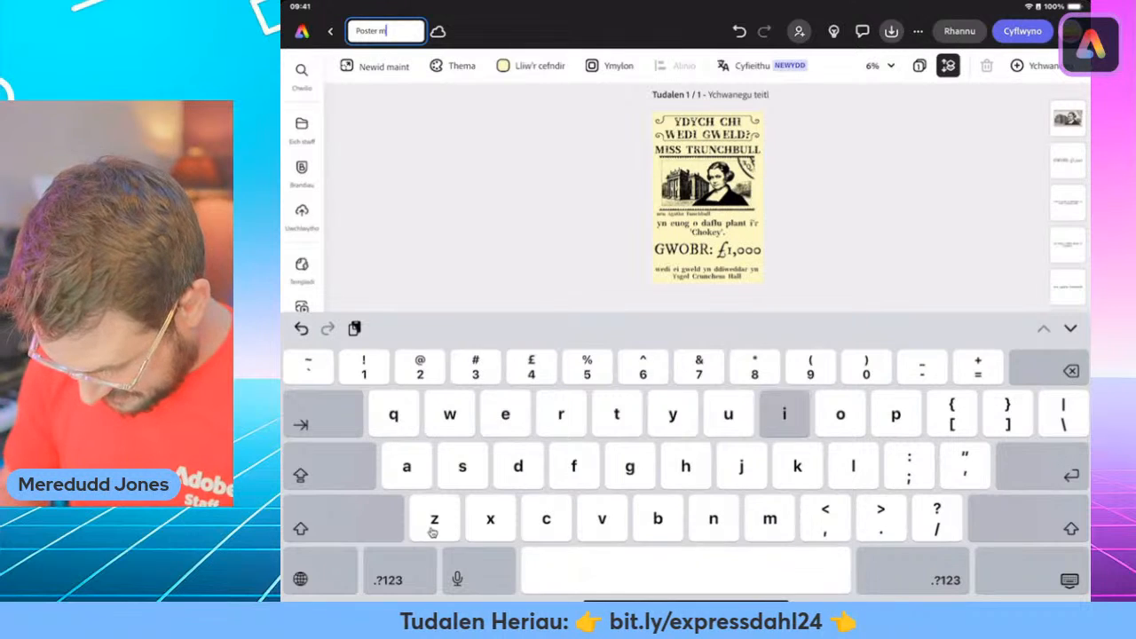
type("iss y")
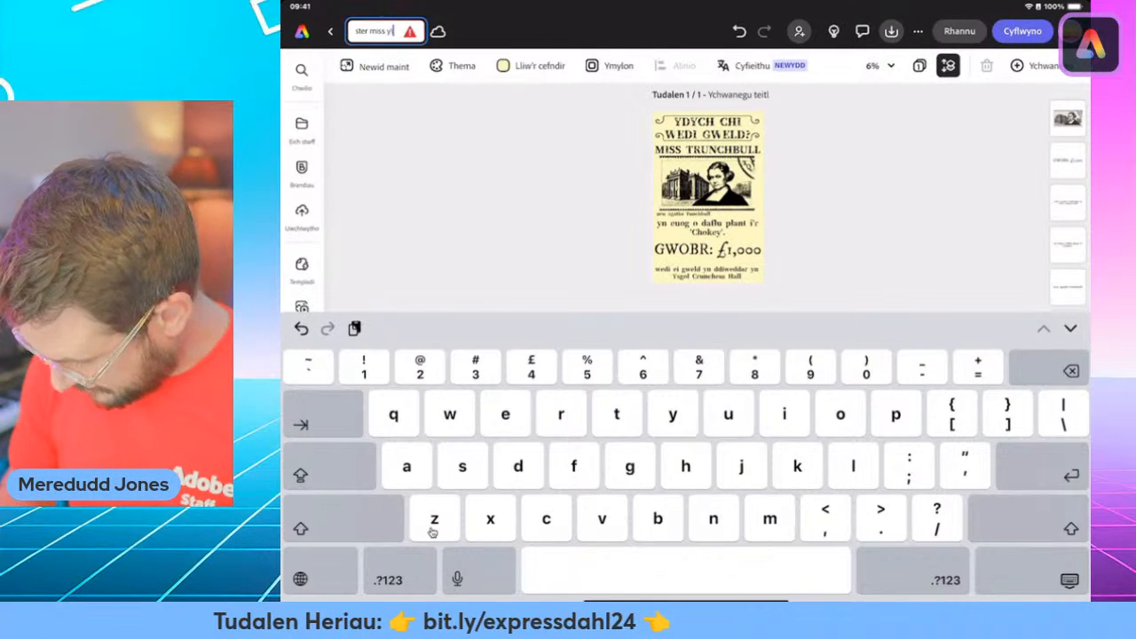
key("BackSpace")
key("BackSpace")
type("tr")
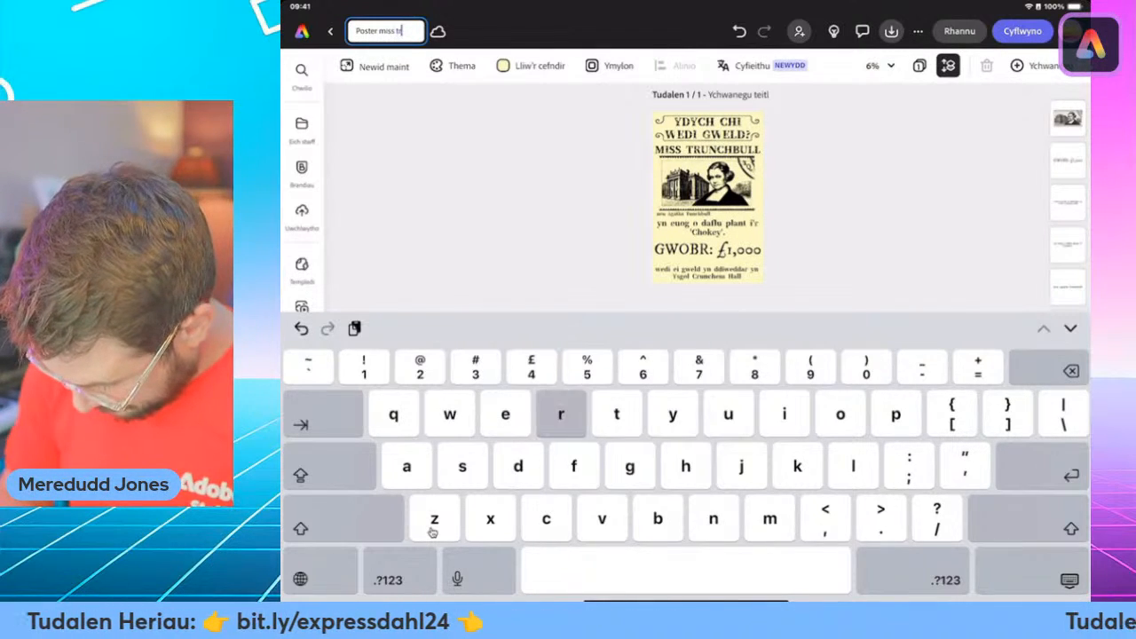
type("unchbull")
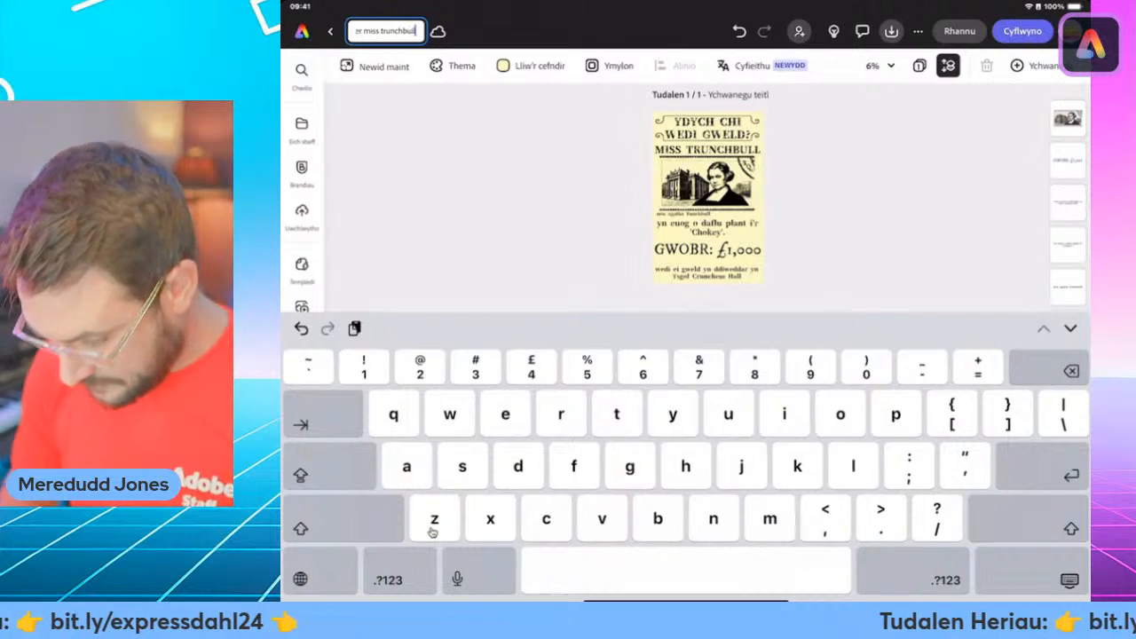
key("Return")
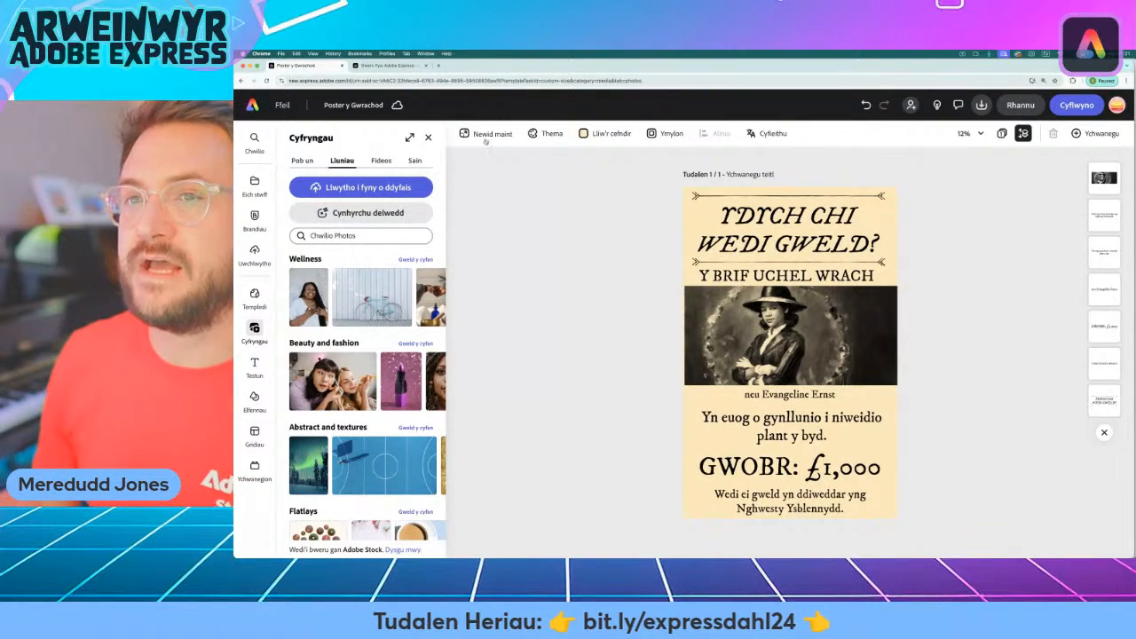
Switch to the challenge webpage and read the "Her 2: Animeiddio a Golygu Fideo" brief on writing a 'kenning' poem.
left_click(389, 66)
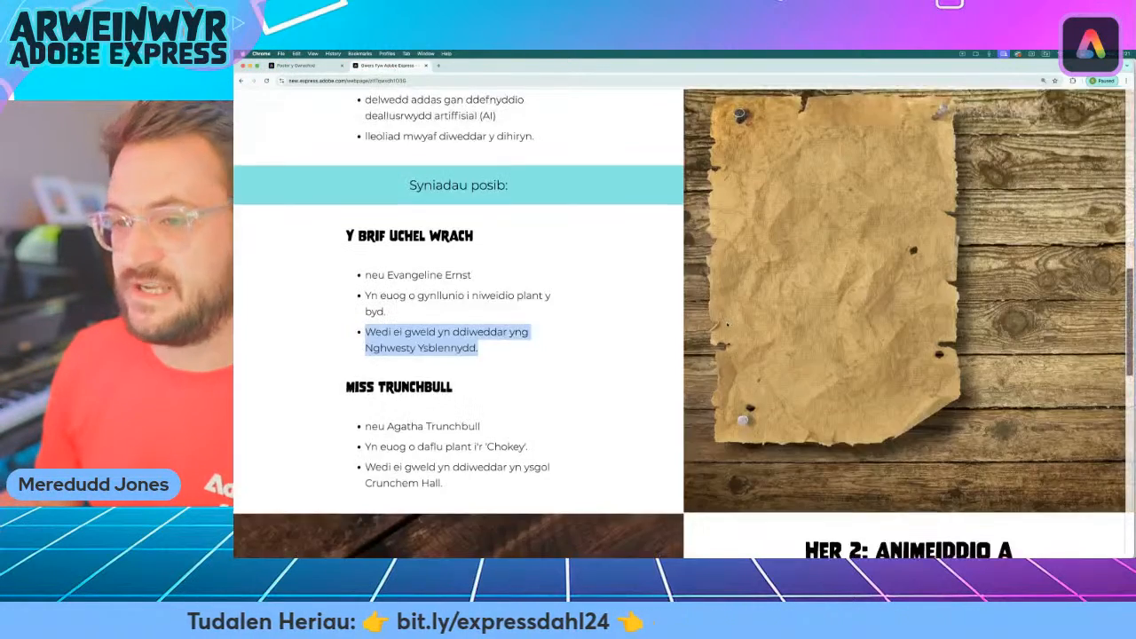
scroll(727, 326, "down", 8)
scroll(760, 317, "up", 3)
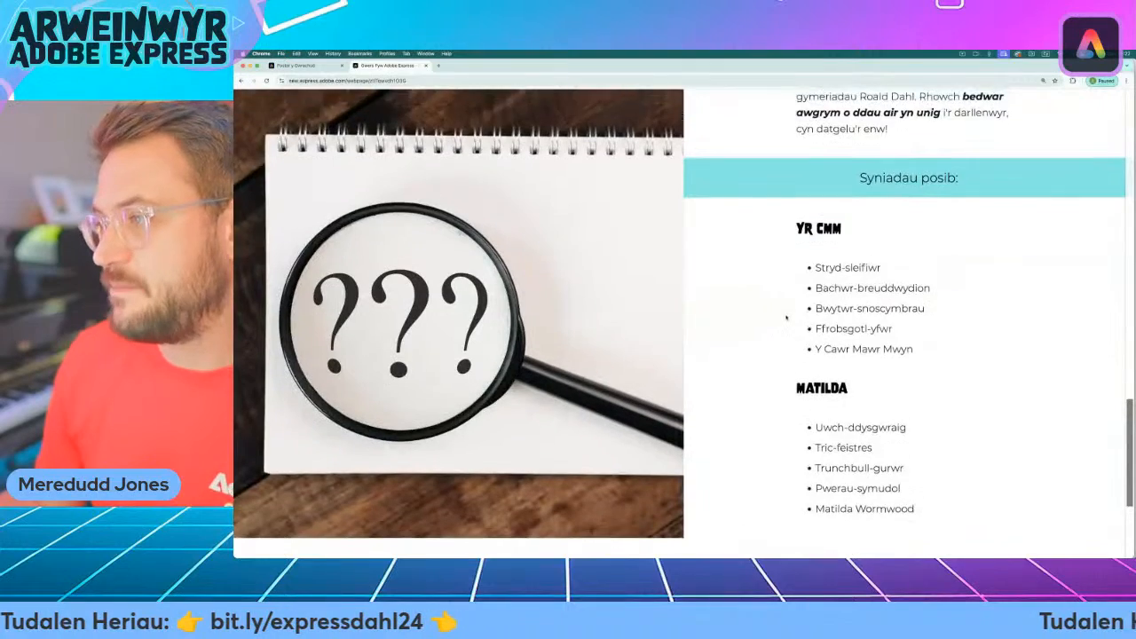
scroll(785, 318, "up", 2)
scroll(785, 317, "down", 4)
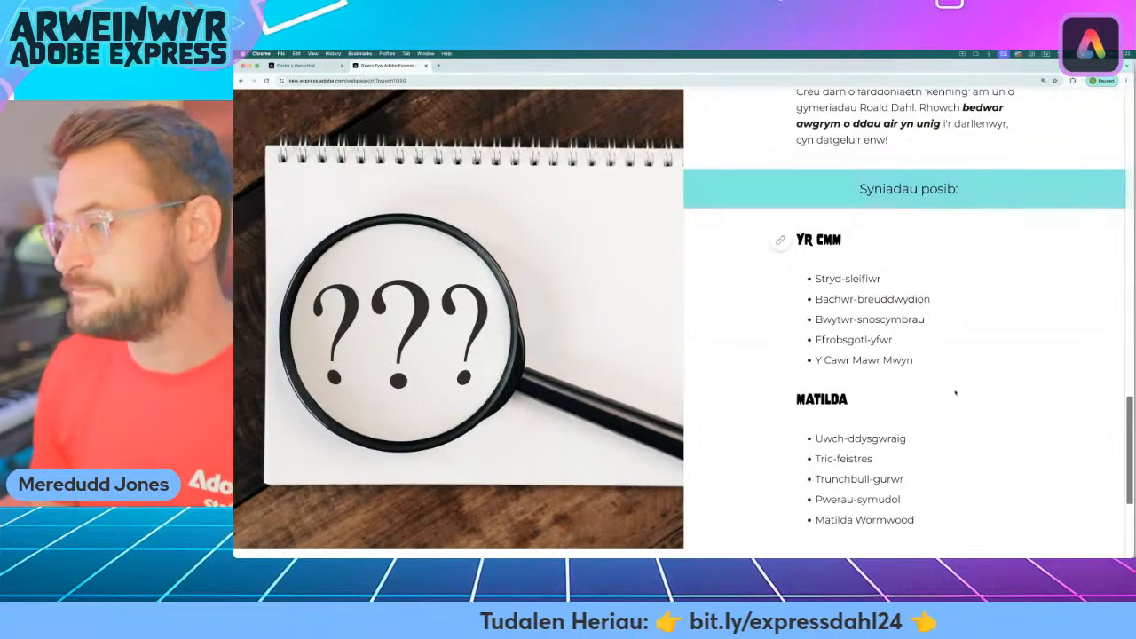
scroll(872, 428, "down", 1)
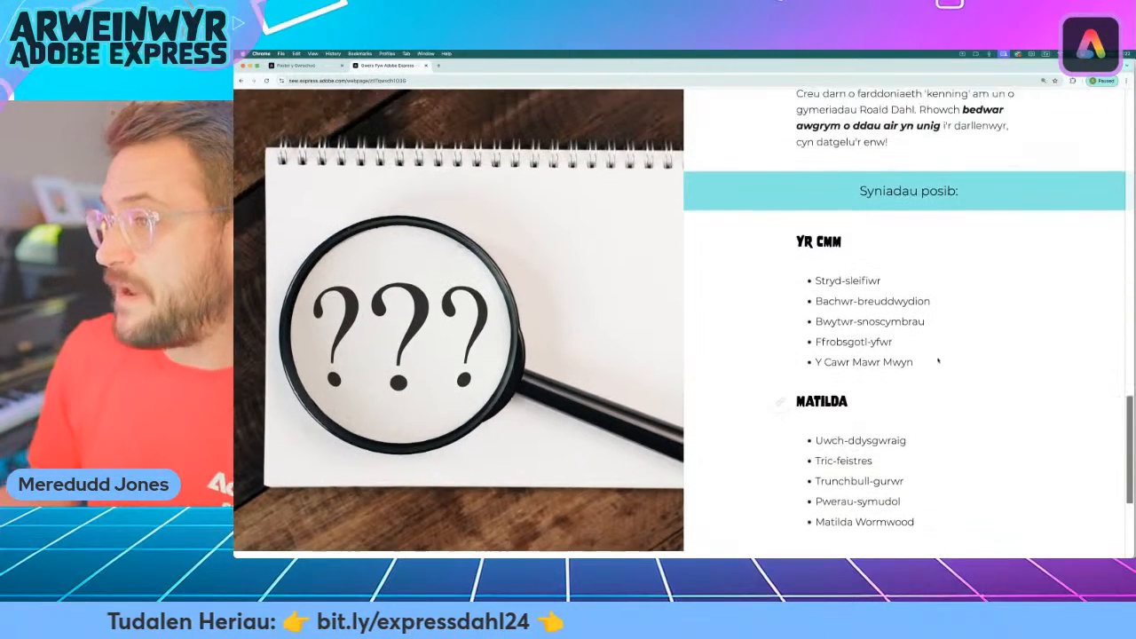
scroll(861, 366, "up", 3)
scroll(942, 360, "up", 1)
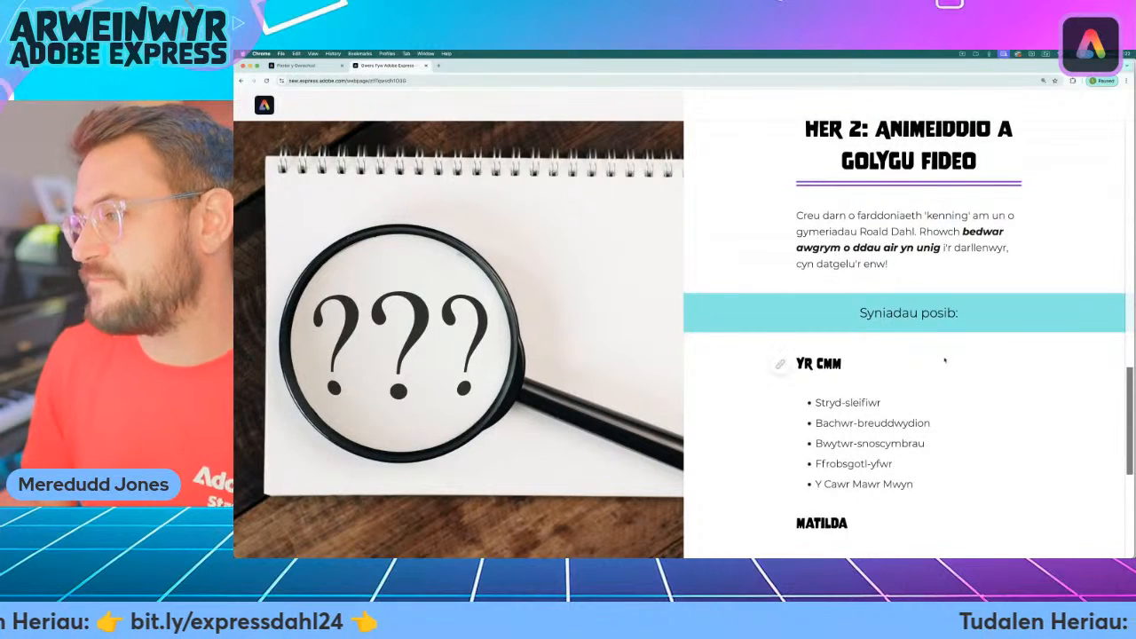
scroll(945, 359, "up", 1)
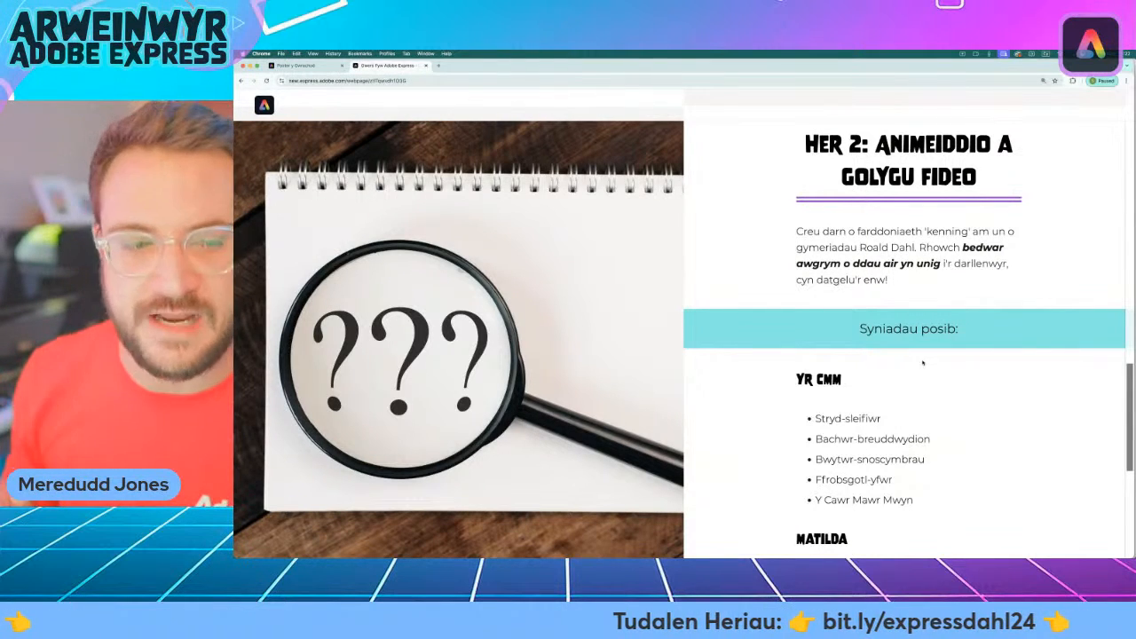
scroll(918, 363, "down", 1)
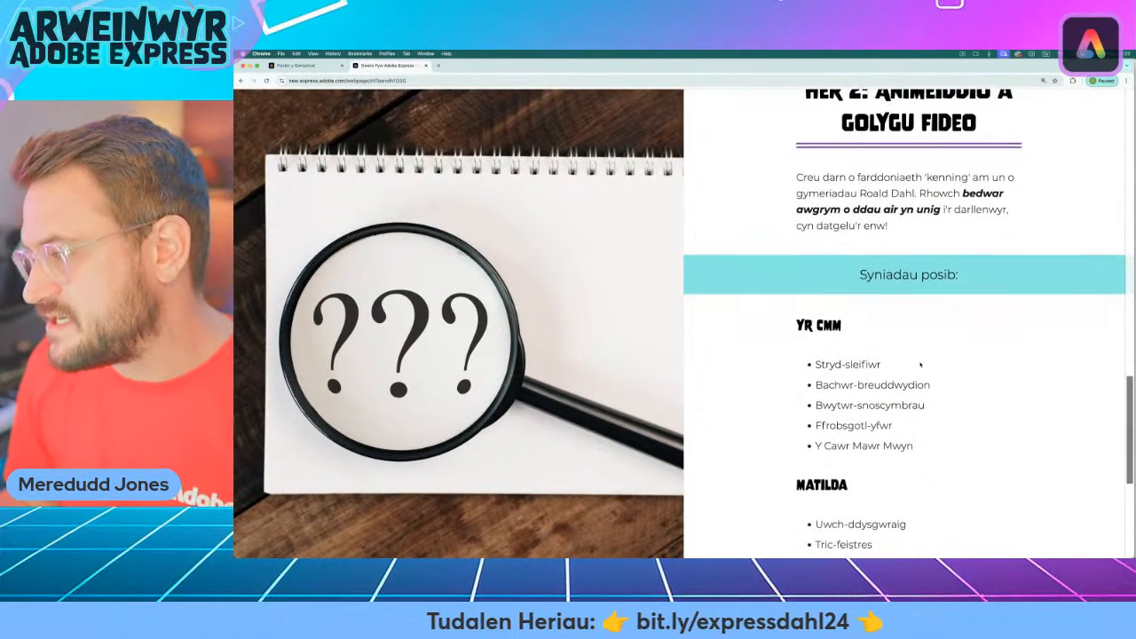
scroll(918, 363, "down", 1)
Examine the sample two-word kenning clues and revealed names listed for Yr CMM and Matilda.
double_click(818, 299)
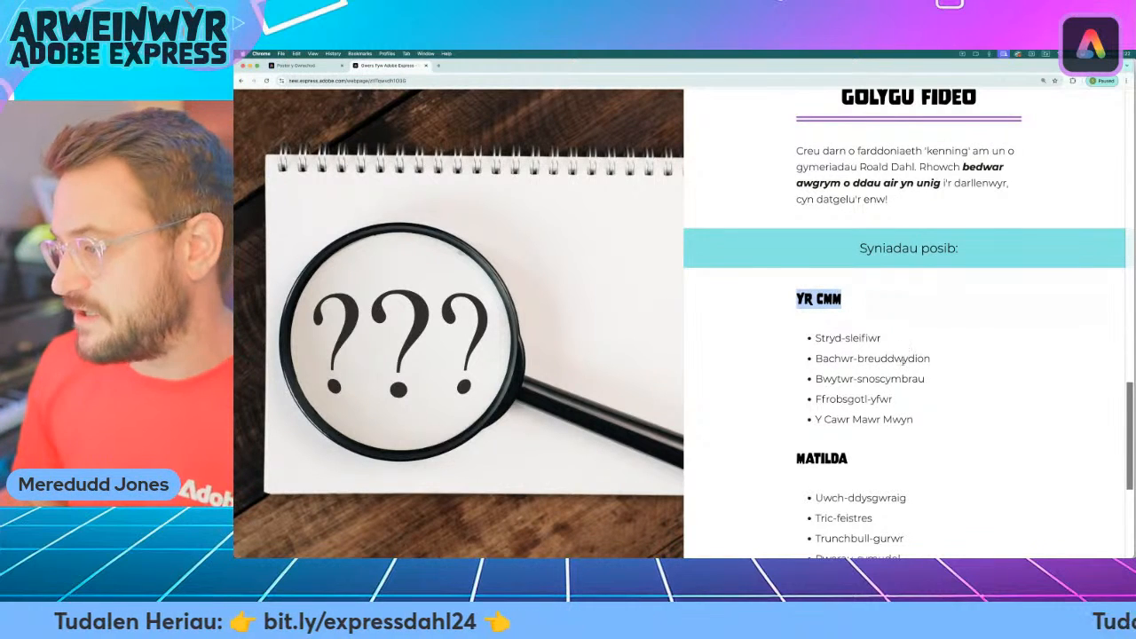
left_click_drag(814, 338, 904, 400)
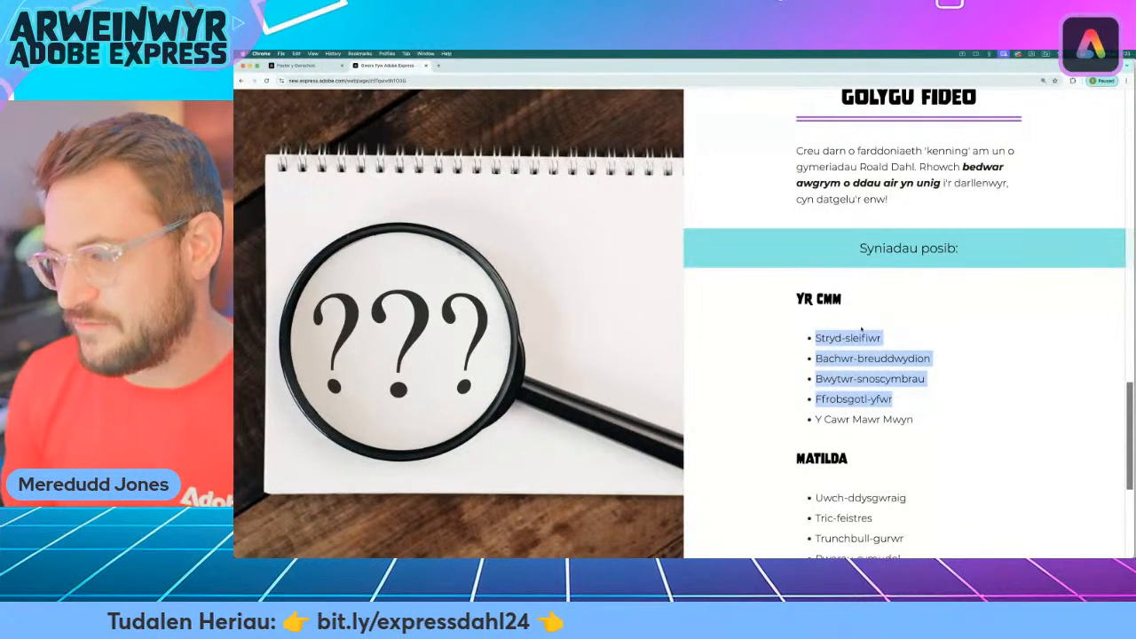
scroll(893, 340, "down", 2)
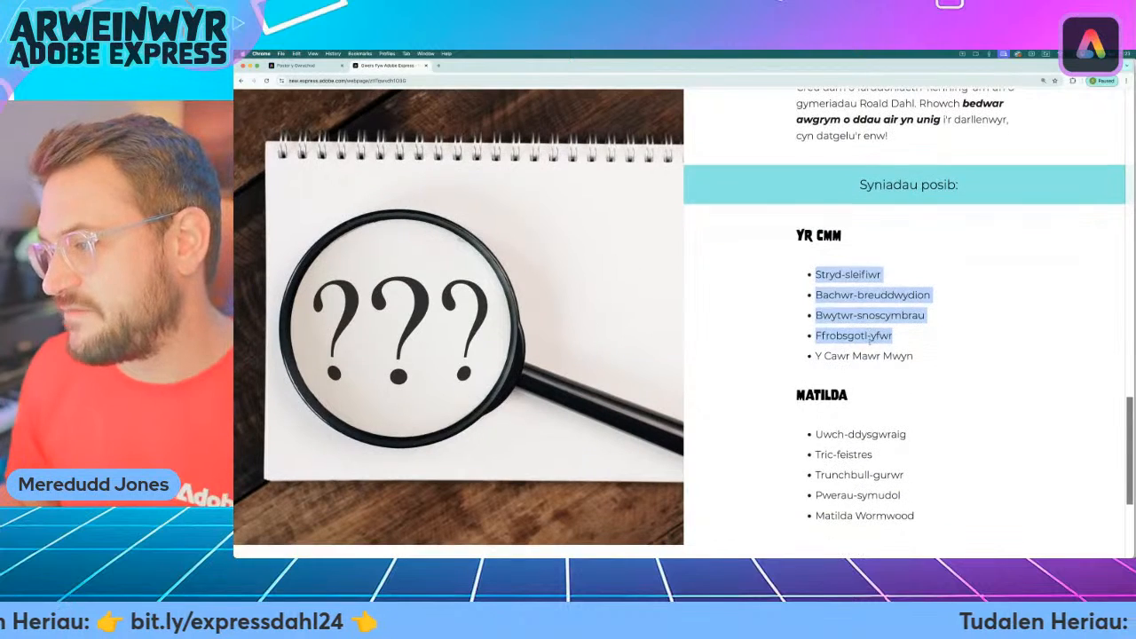
left_click(818, 355)
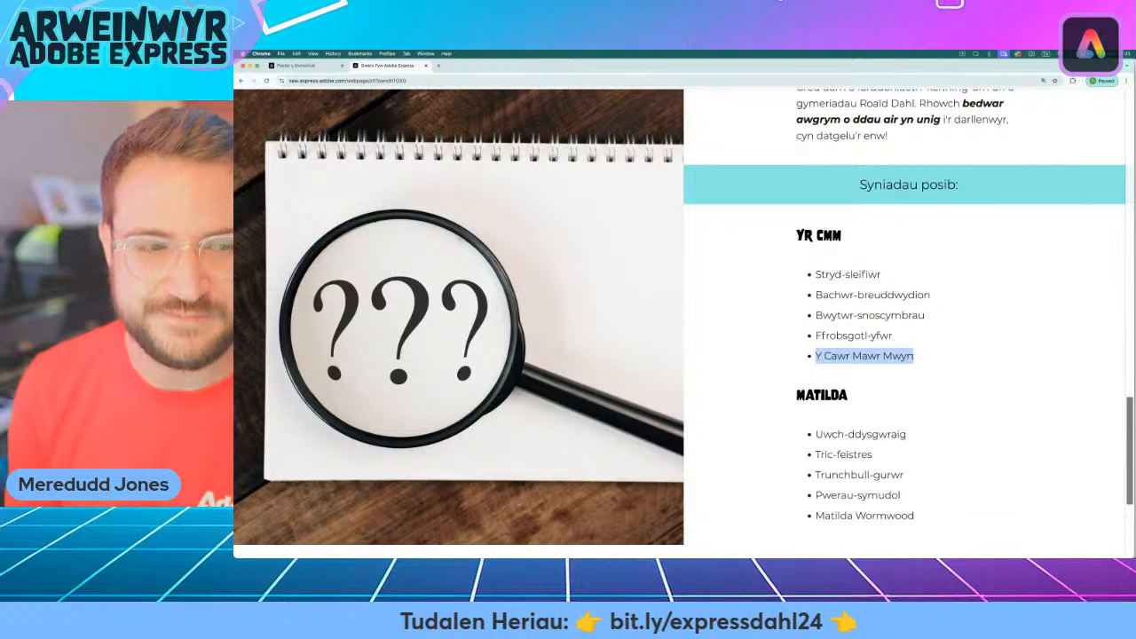
scroll(918, 357, "down", 2)
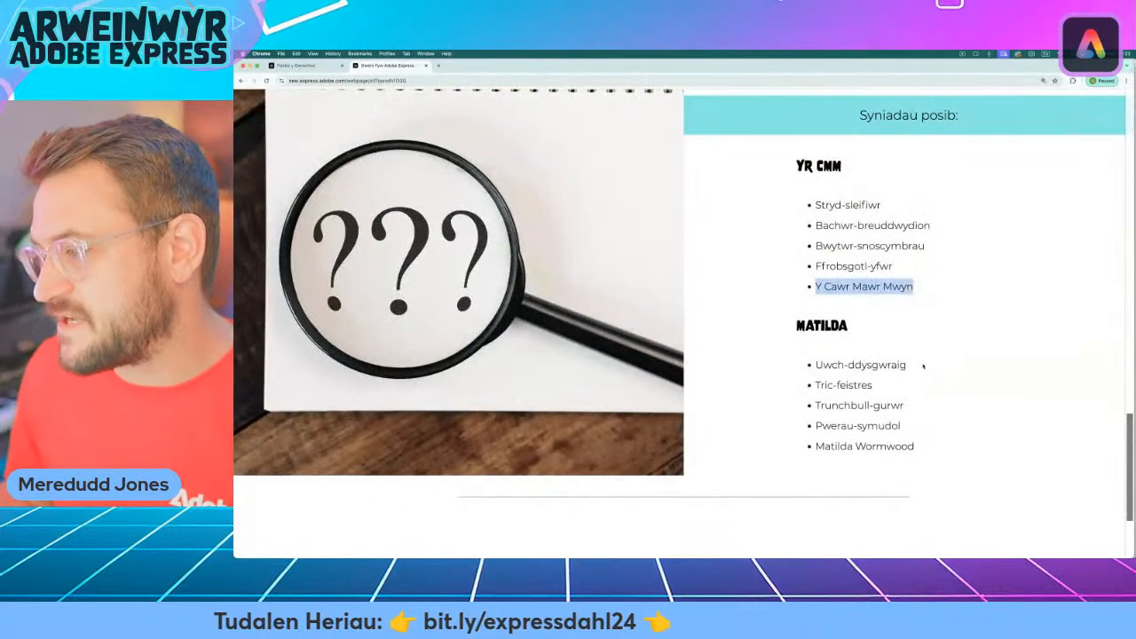
scroll(925, 372, "down", 1)
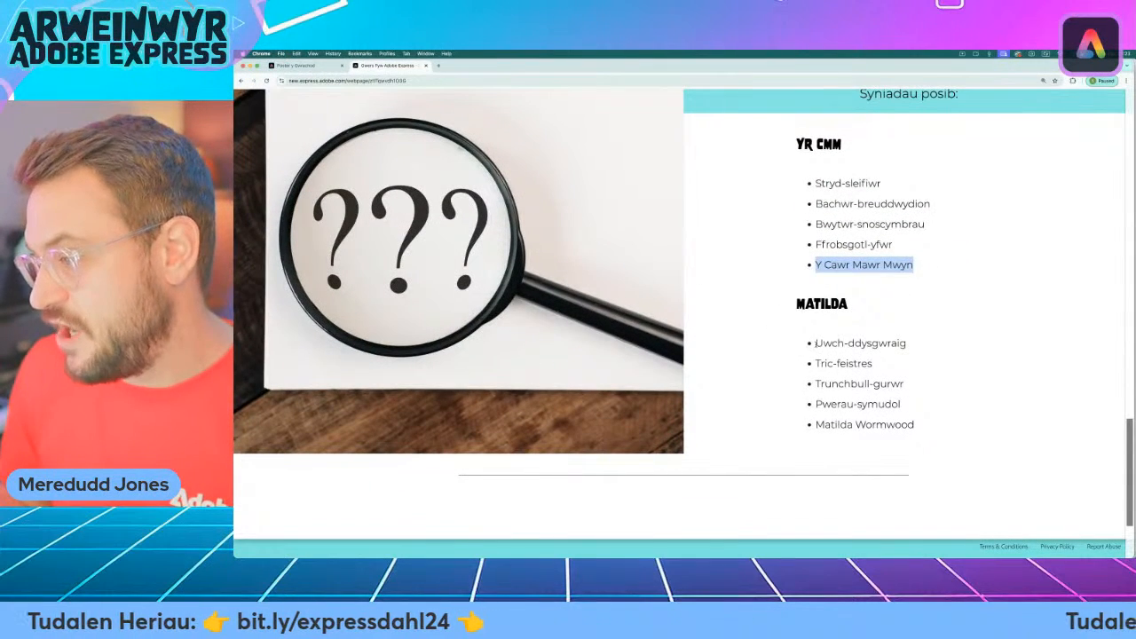
left_click_drag(815, 342, 932, 346)
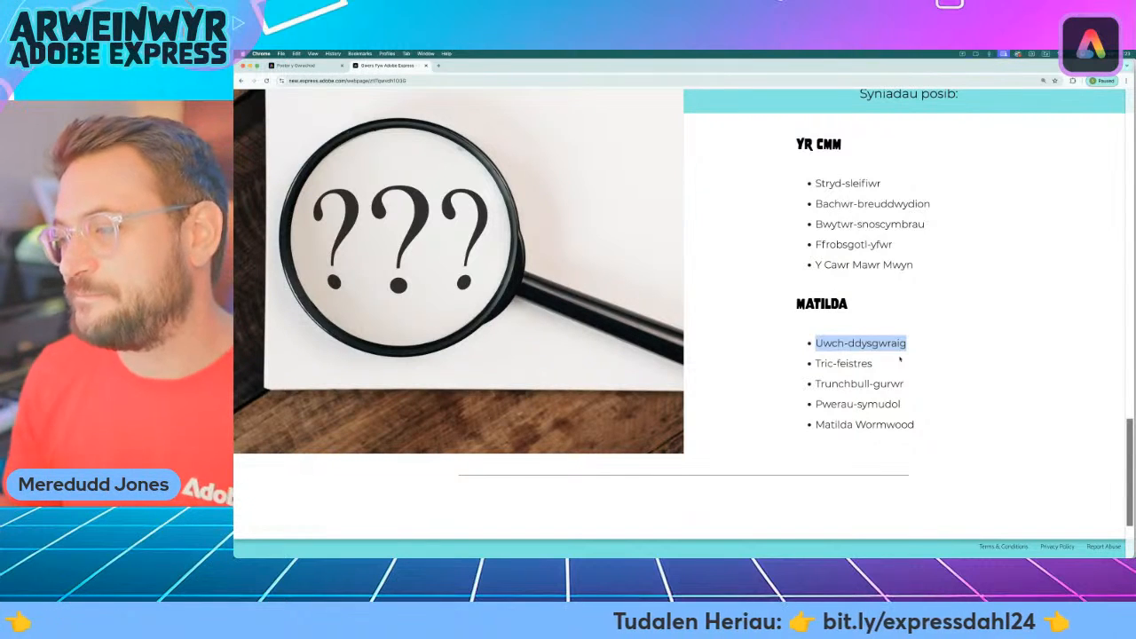
left_click(825, 352)
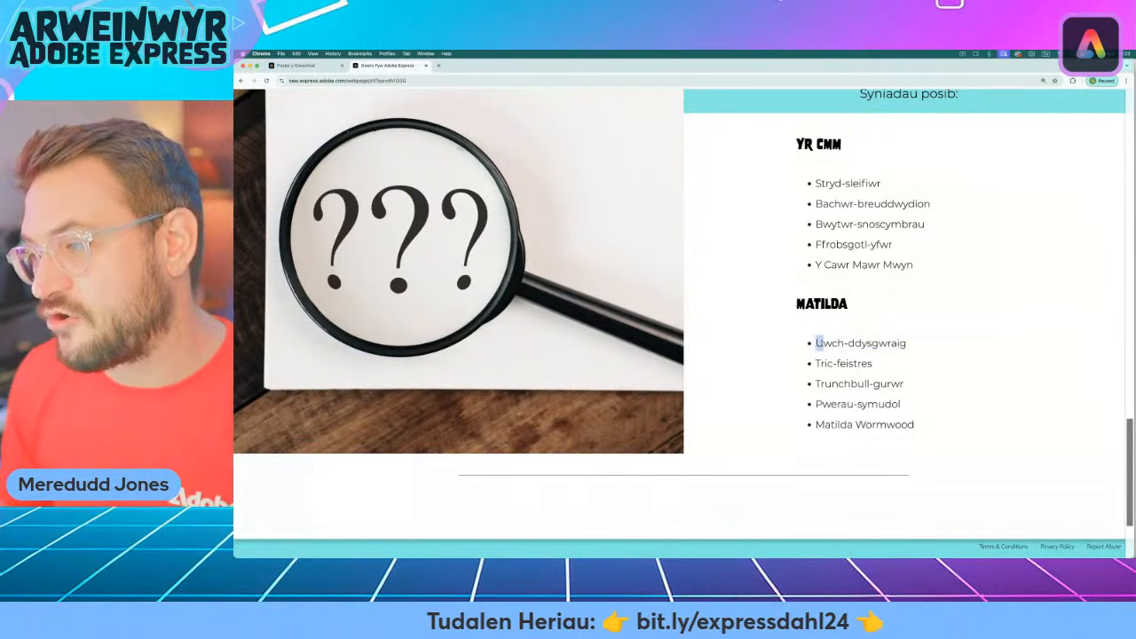
left_click_drag(819, 342, 915, 404)
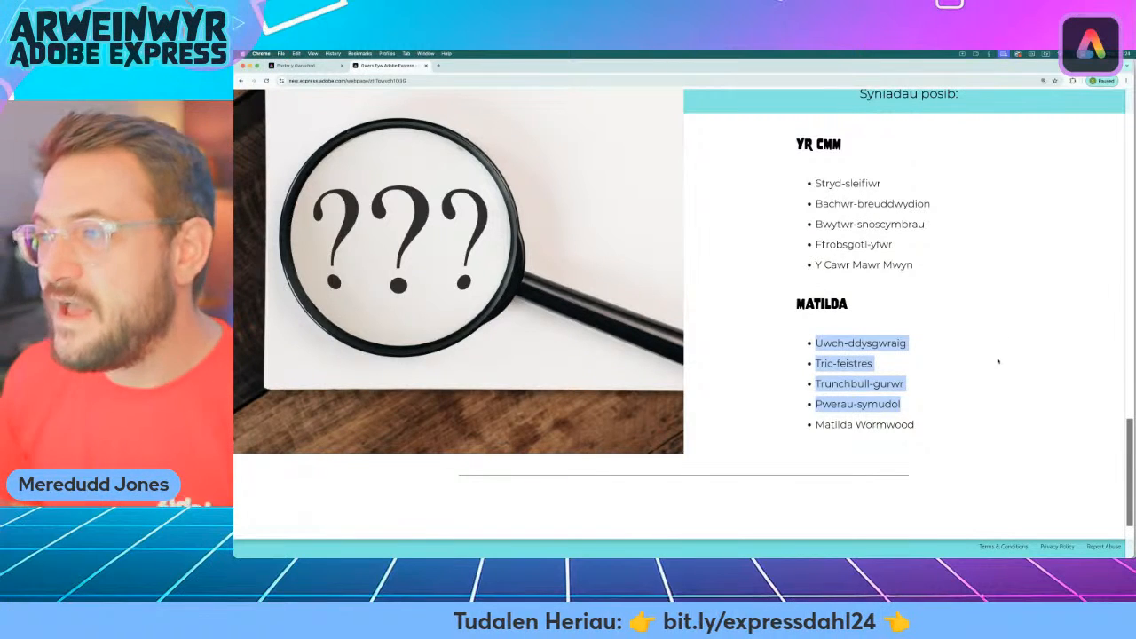
scroll(843, 257, "up", 1)
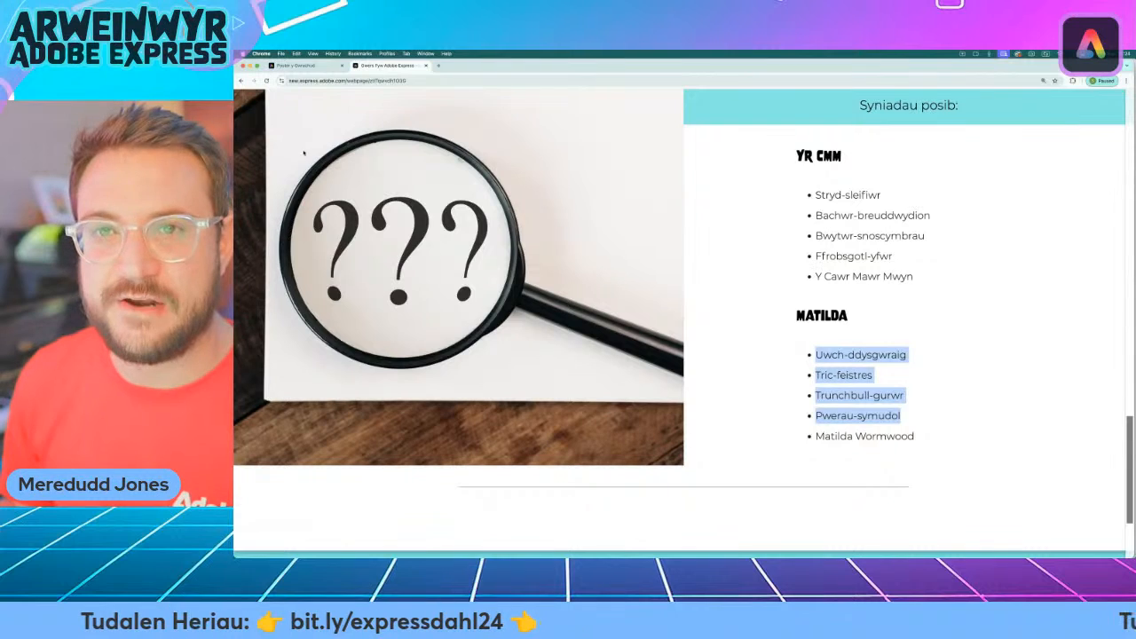
Return from the "Poster y Gwrachod" design to the home page and start a blank video project without a template.
left_click(292, 65)
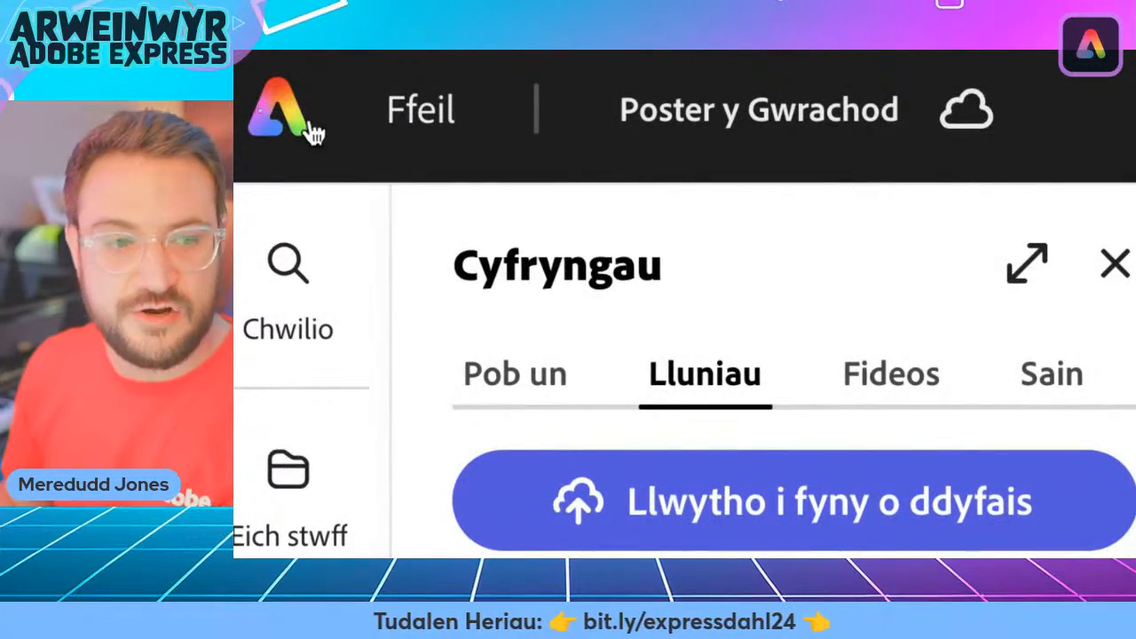
left_click(277, 110)
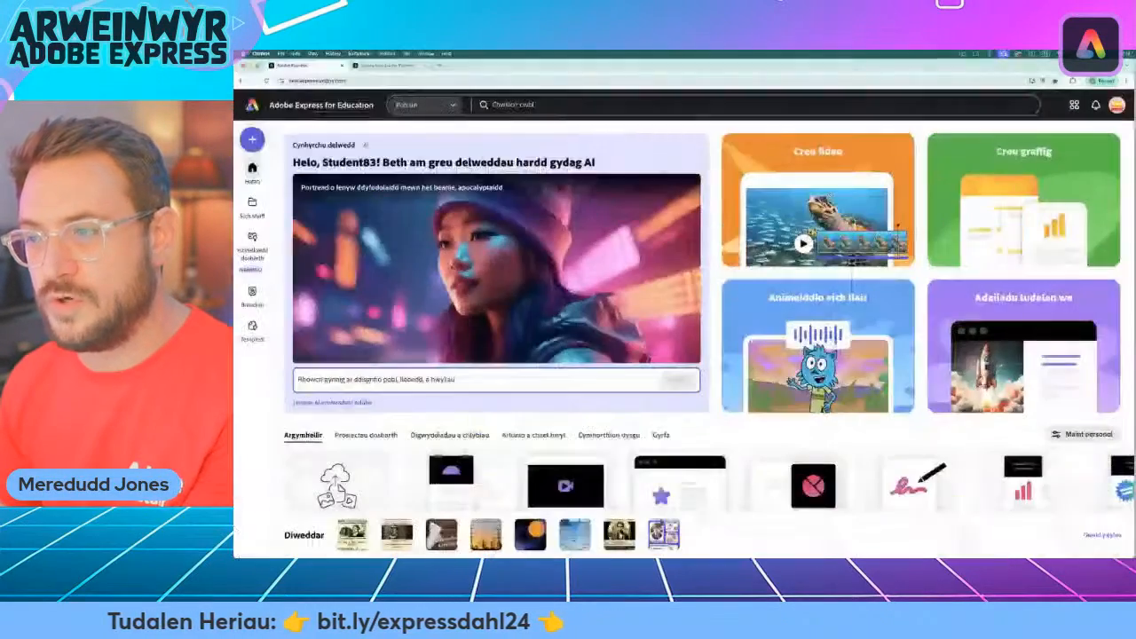
left_click(796, 247)
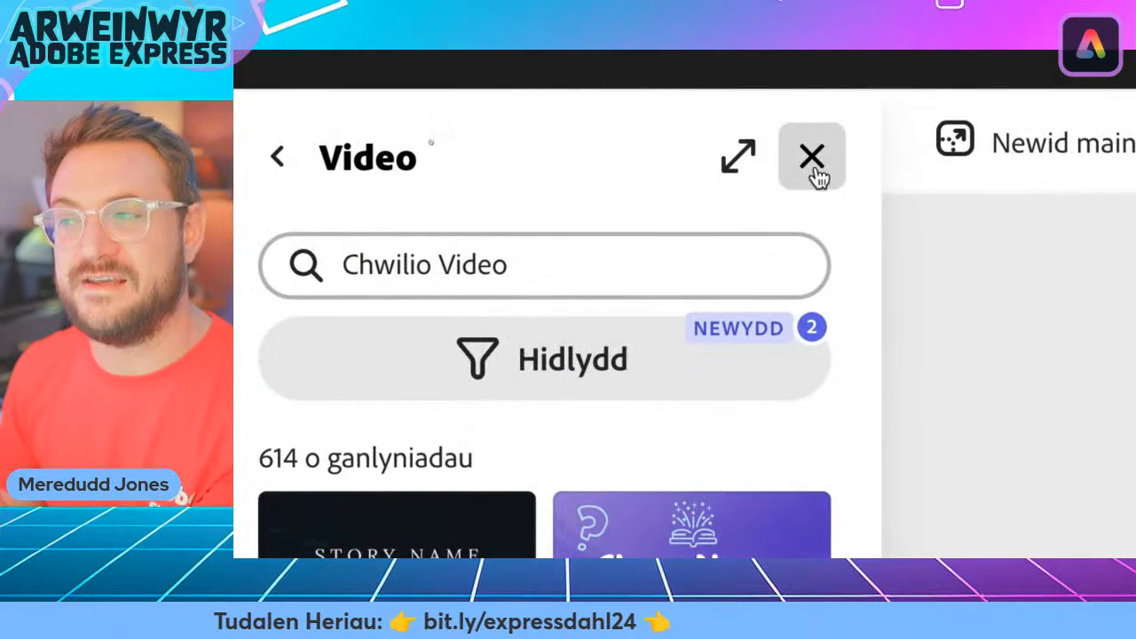
left_click(812, 160)
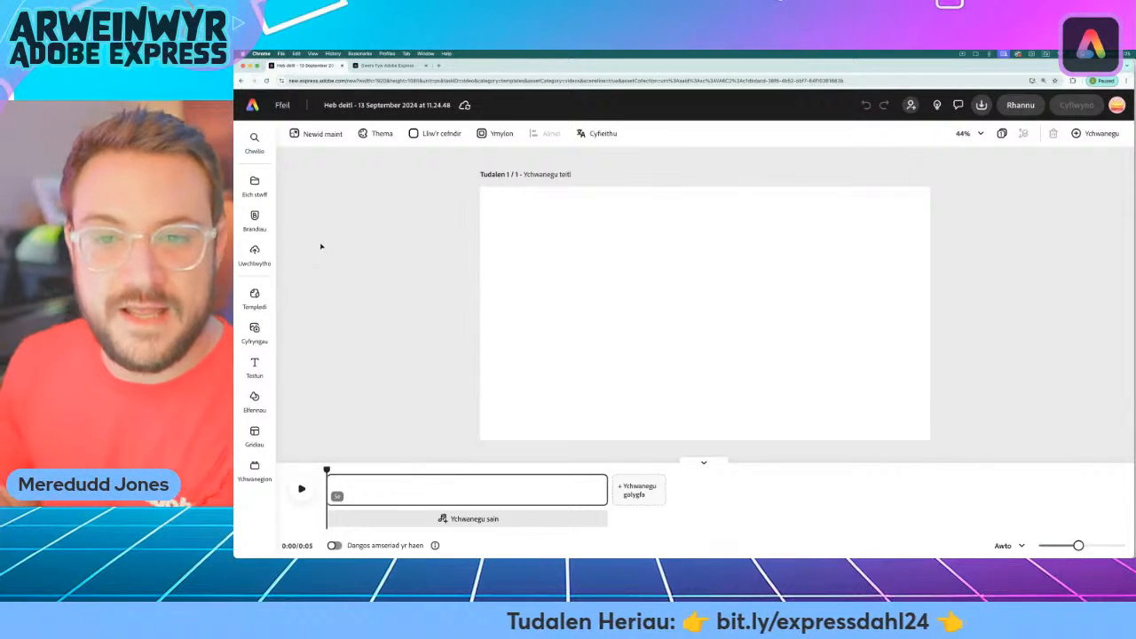
Add a two-line title to the blank page reading "Barddoniaeth 'kenning'" followed by "gan" and the author's full name.
left_click(255, 366)
left_click(355, 162)
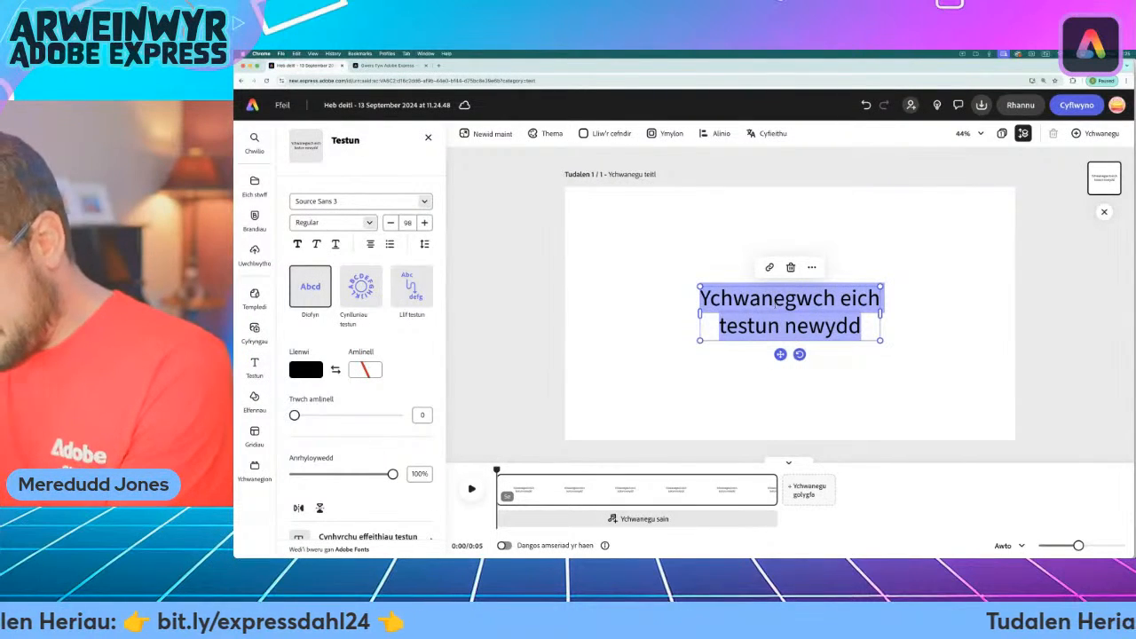
type("Ba")
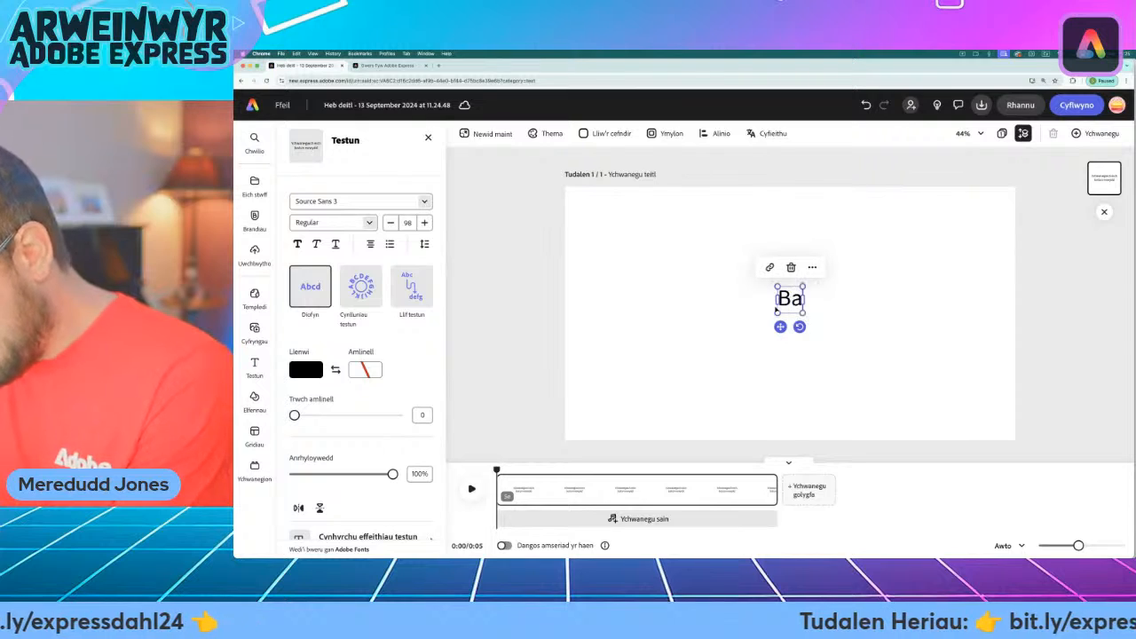
type("rddoniaeth")
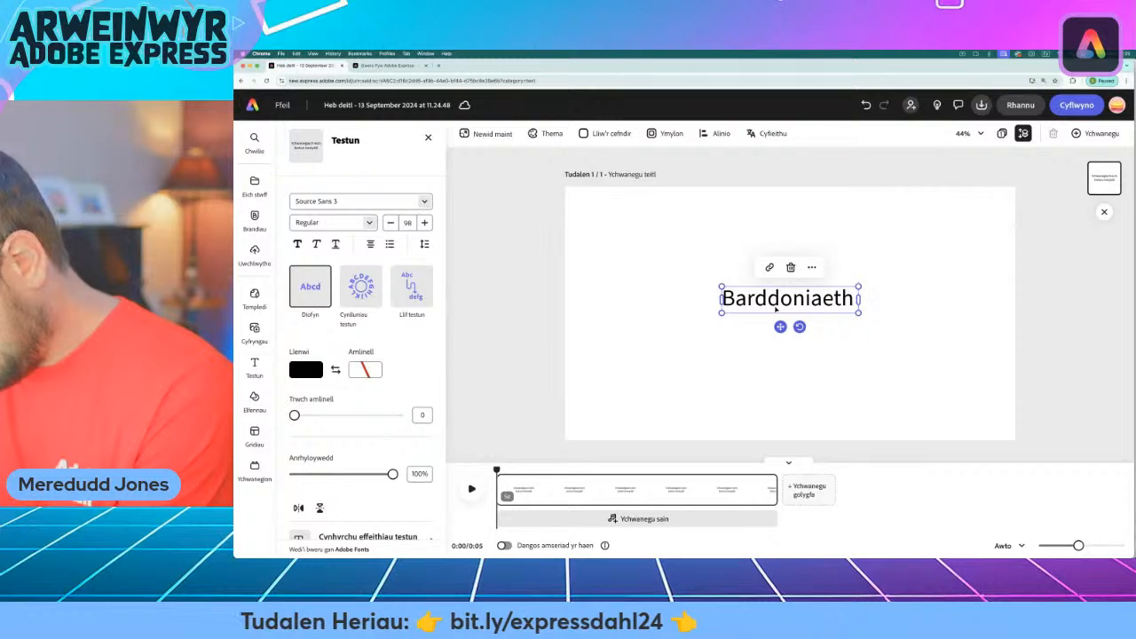
type(" 'kenni")
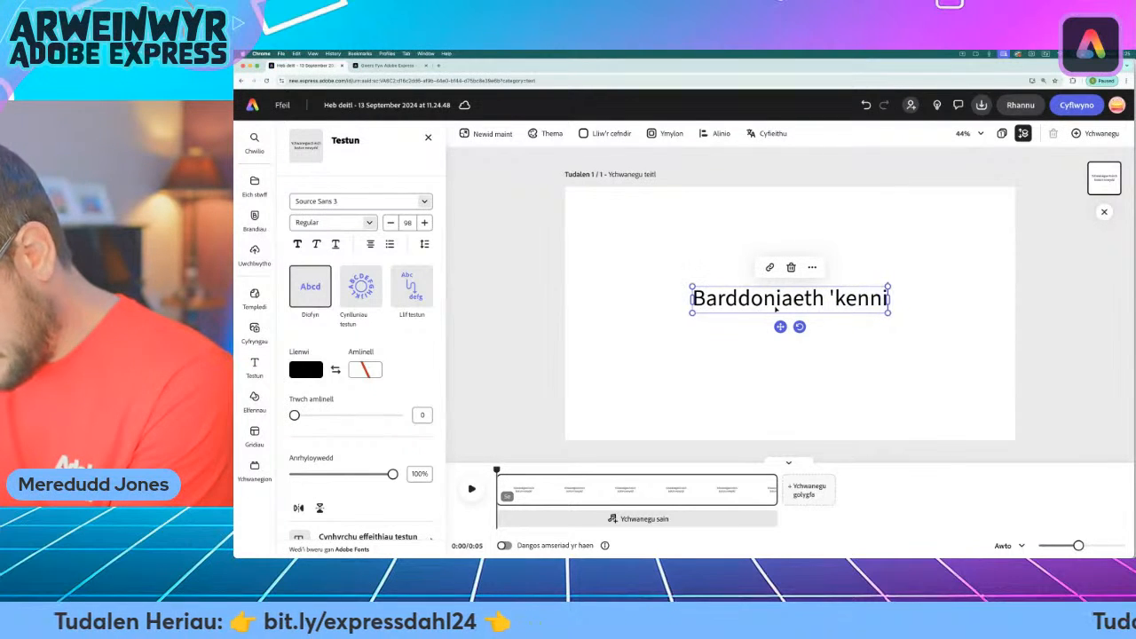
type("ng'")
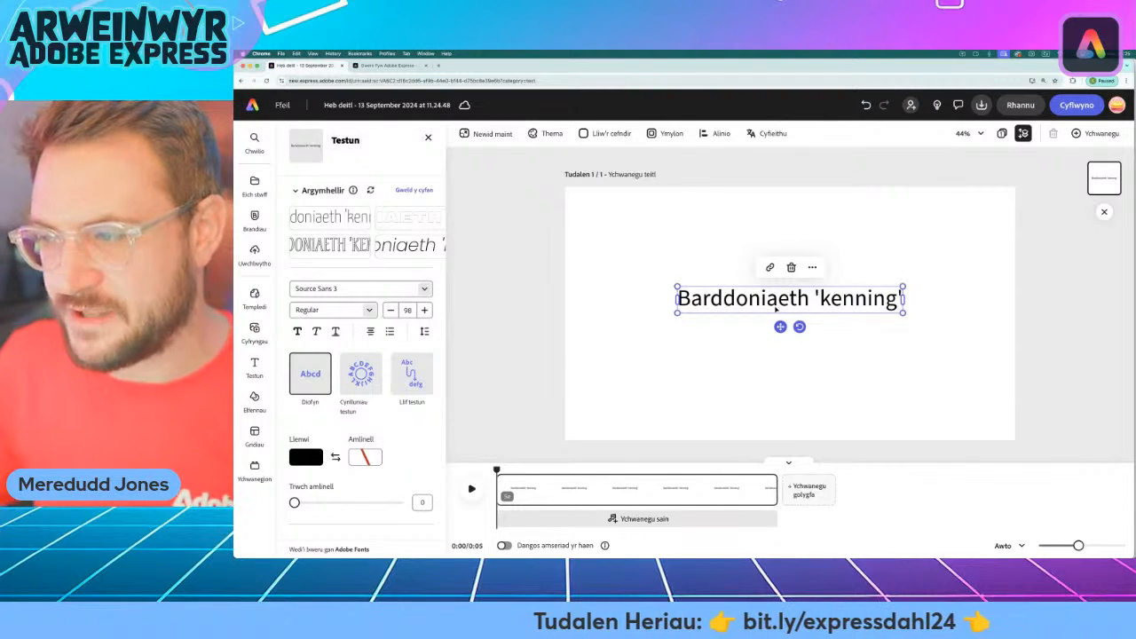
key("Return")
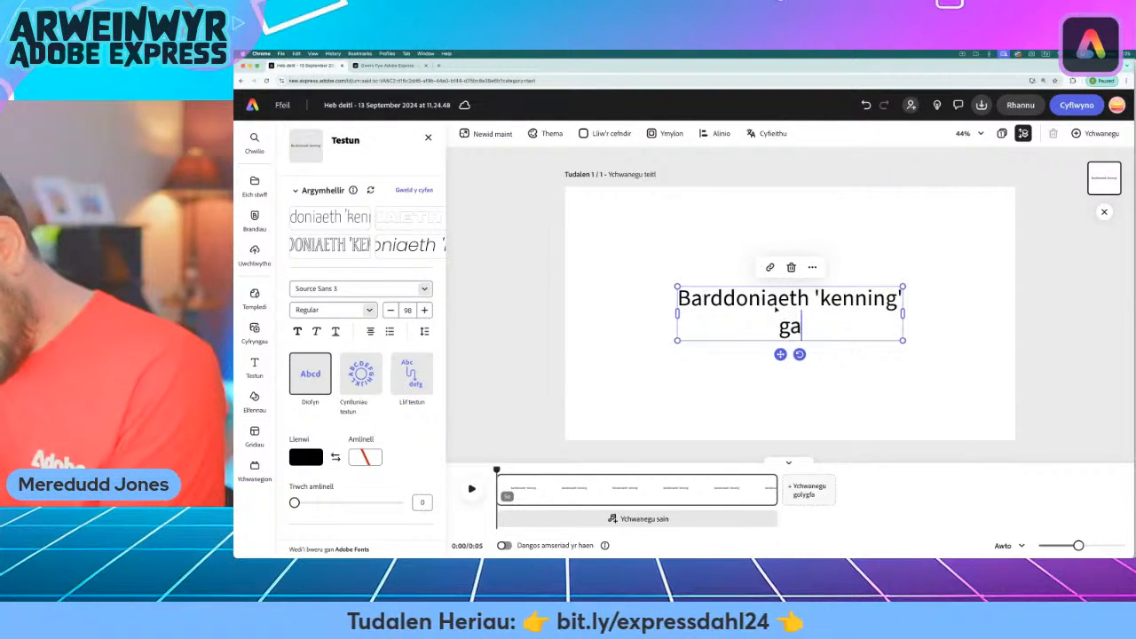
type("gan Meredudd")
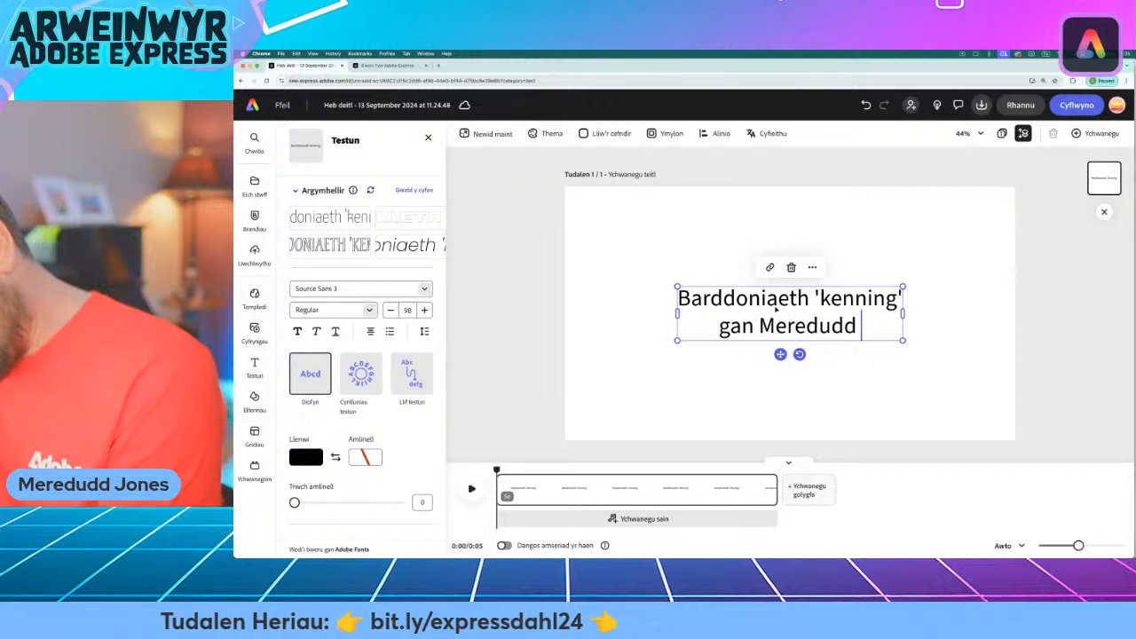
type(" Jones")
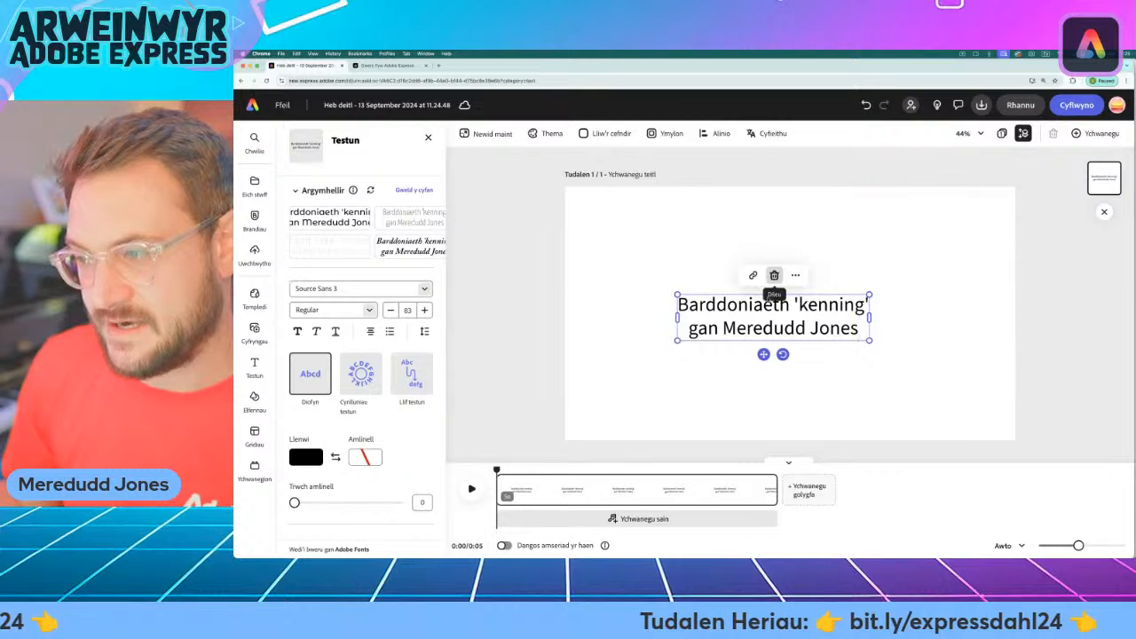
Move the title to the bottom centre of the page and apply the recommended Montserrat Alternates Medium text style.
left_click_drag(743, 293, 763, 384)
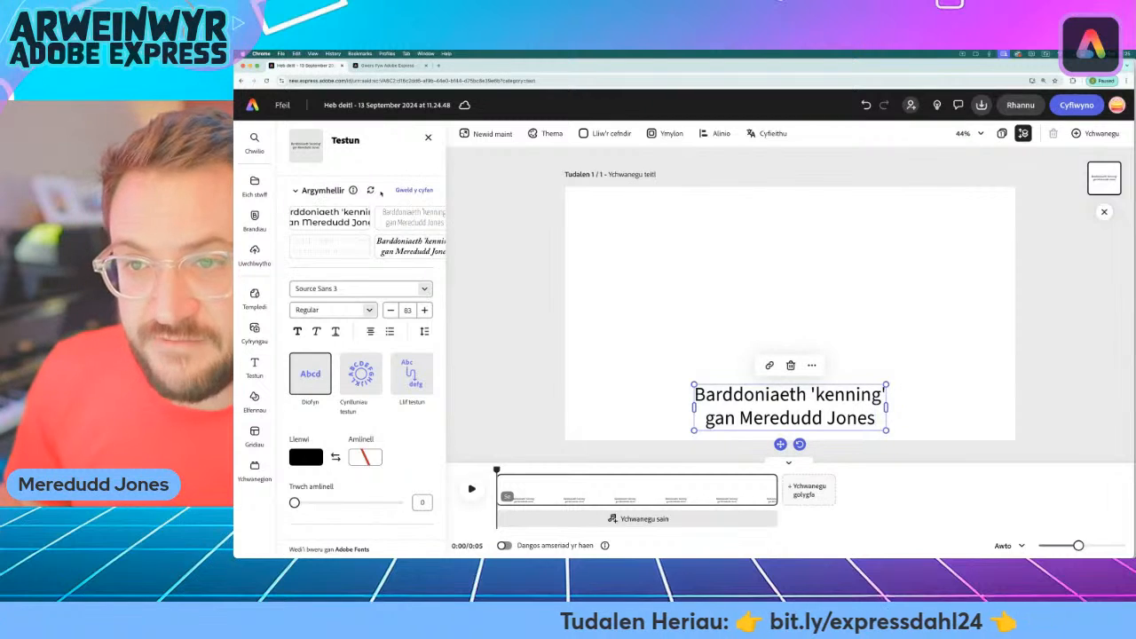
left_click(416, 190)
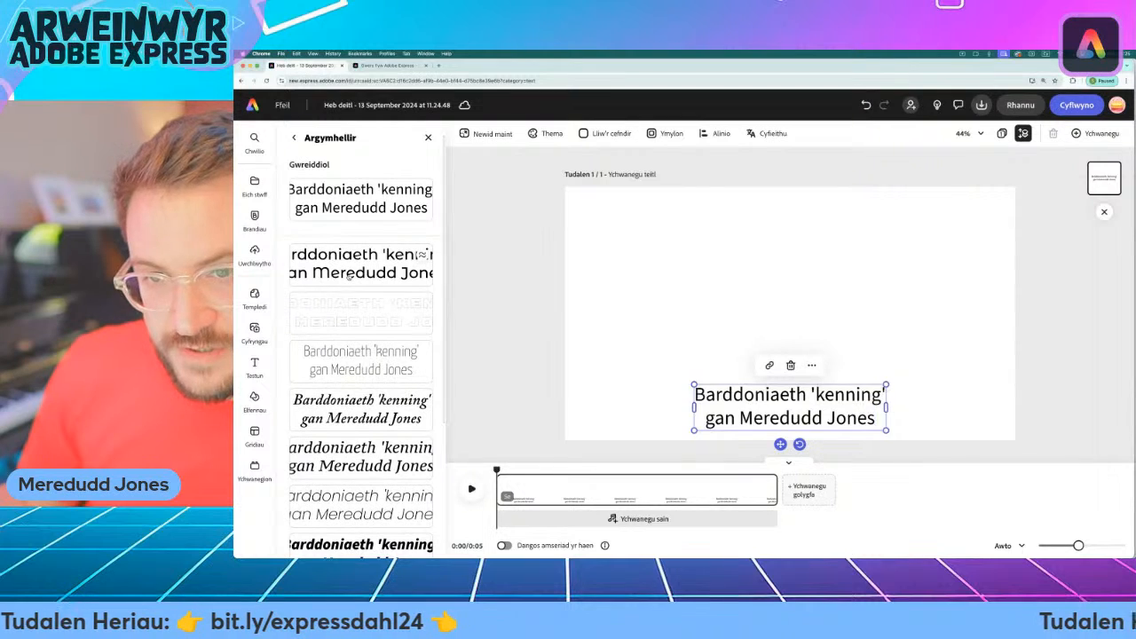
left_click(348, 275)
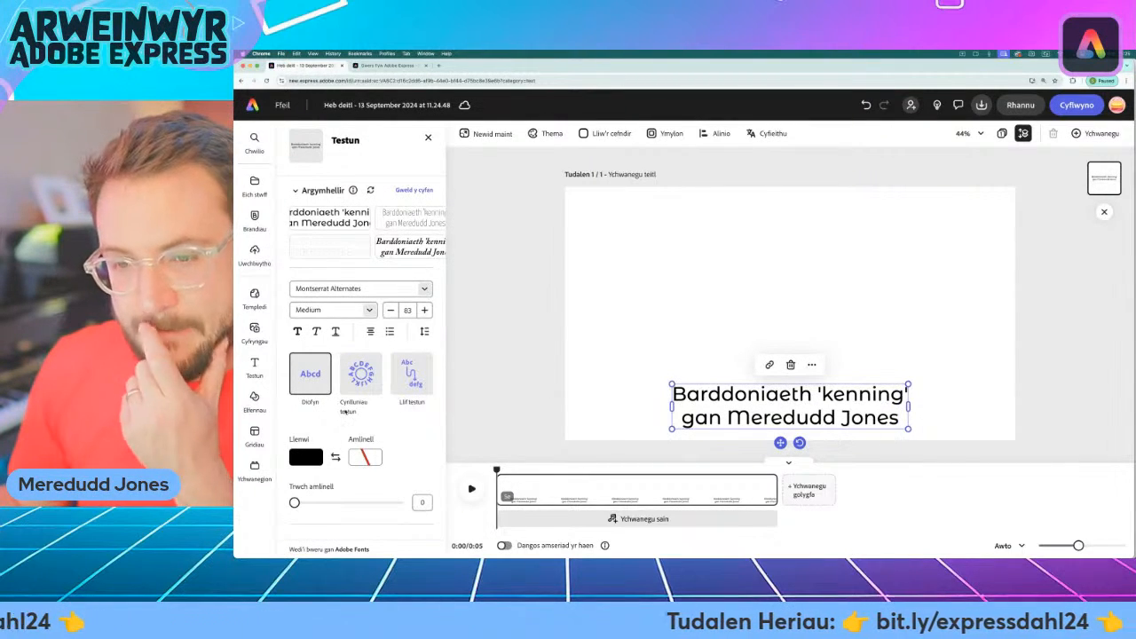
Try several background shapes behind the title, settle on the decorative plaque with rounded side tabs, and centre it near the page bottom.
scroll(345, 419, "down", 5)
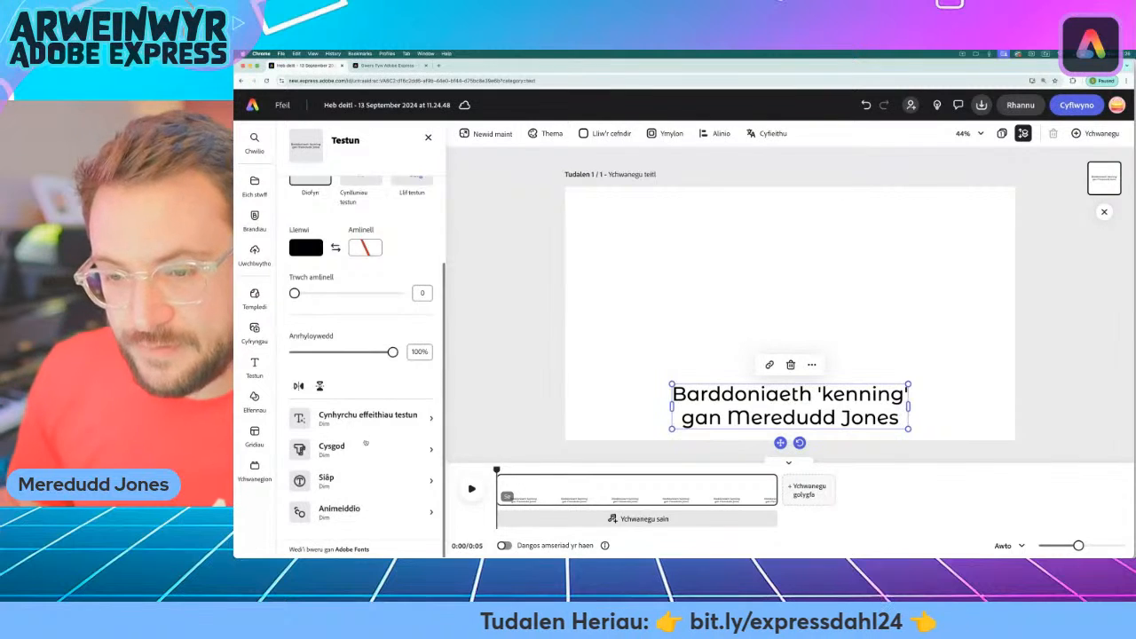
left_click(355, 467)
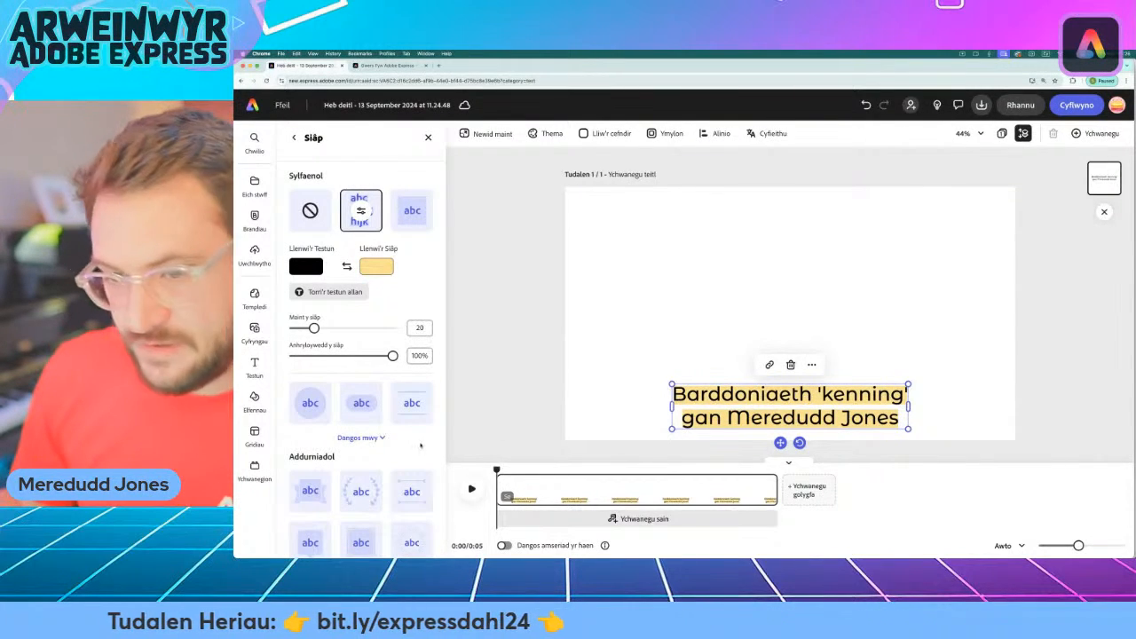
left_click(364, 402)
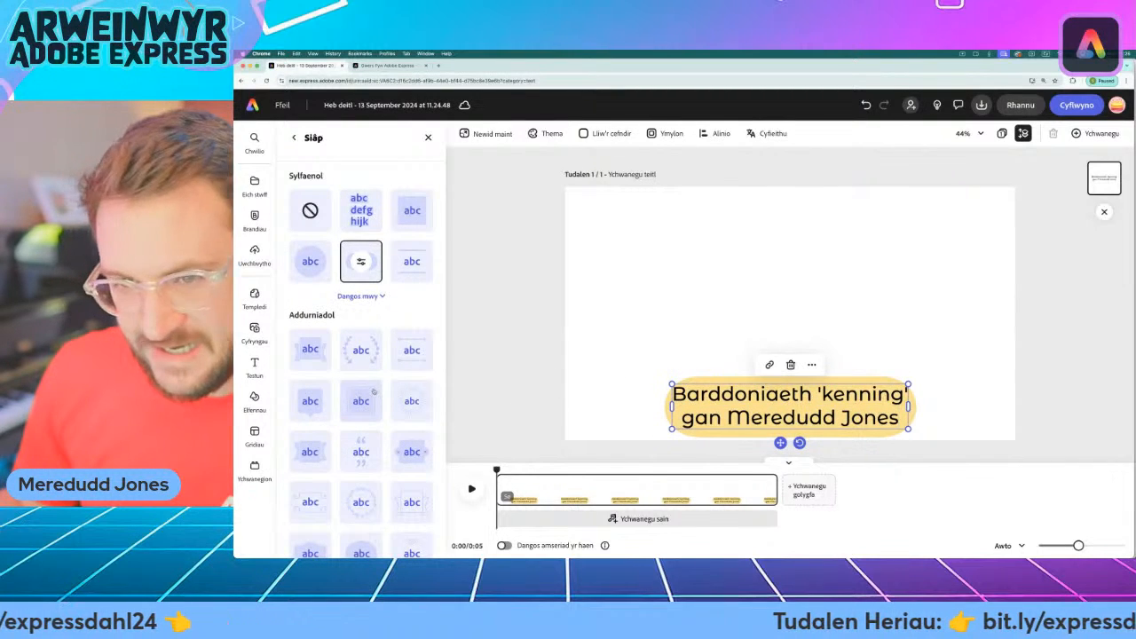
scroll(356, 384, "down", 2)
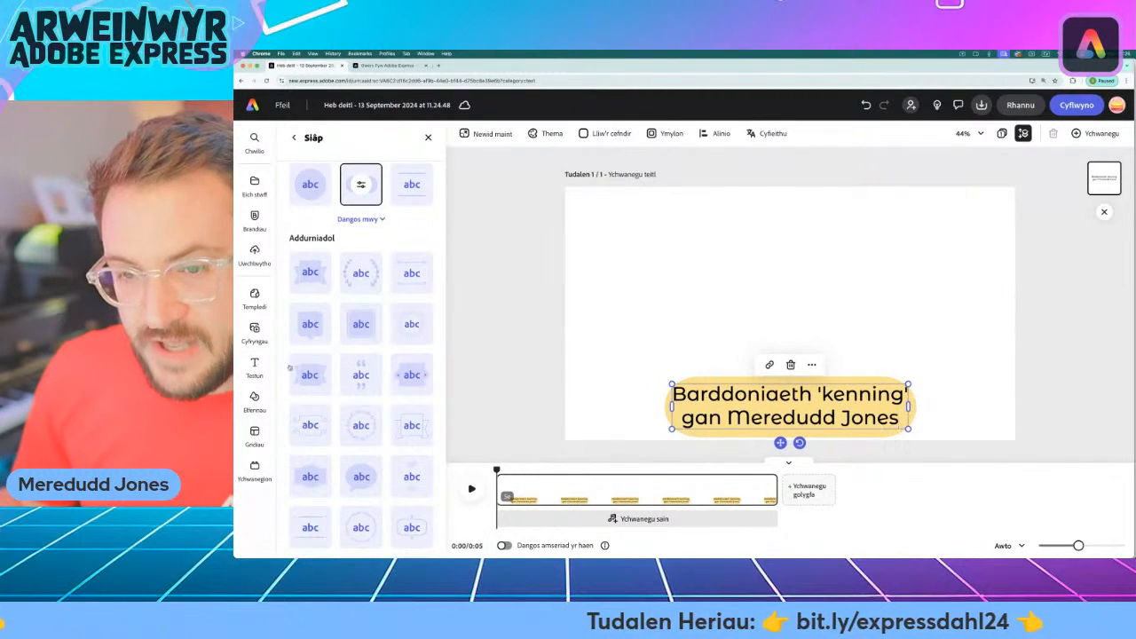
left_click(414, 396)
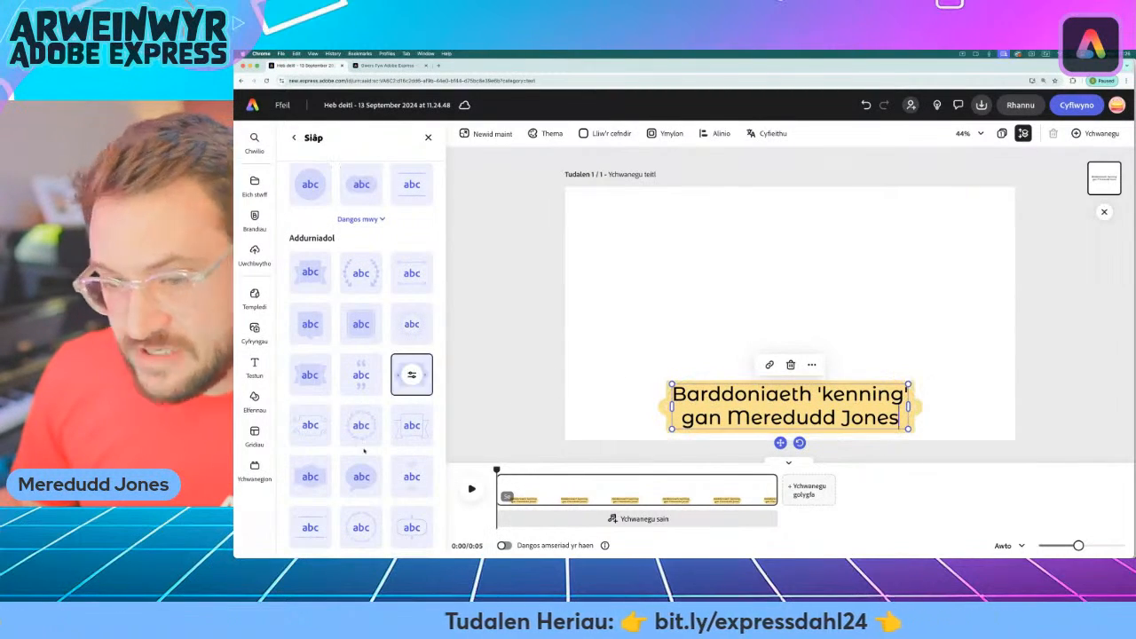
left_click(320, 479)
left_click(355, 483)
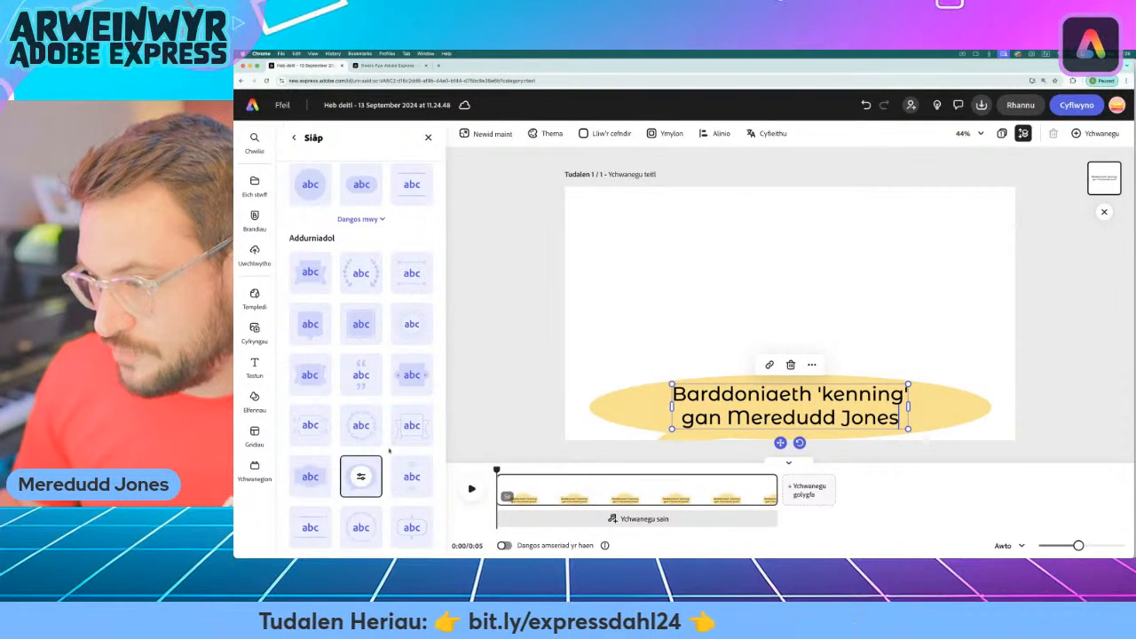
left_click(412, 382)
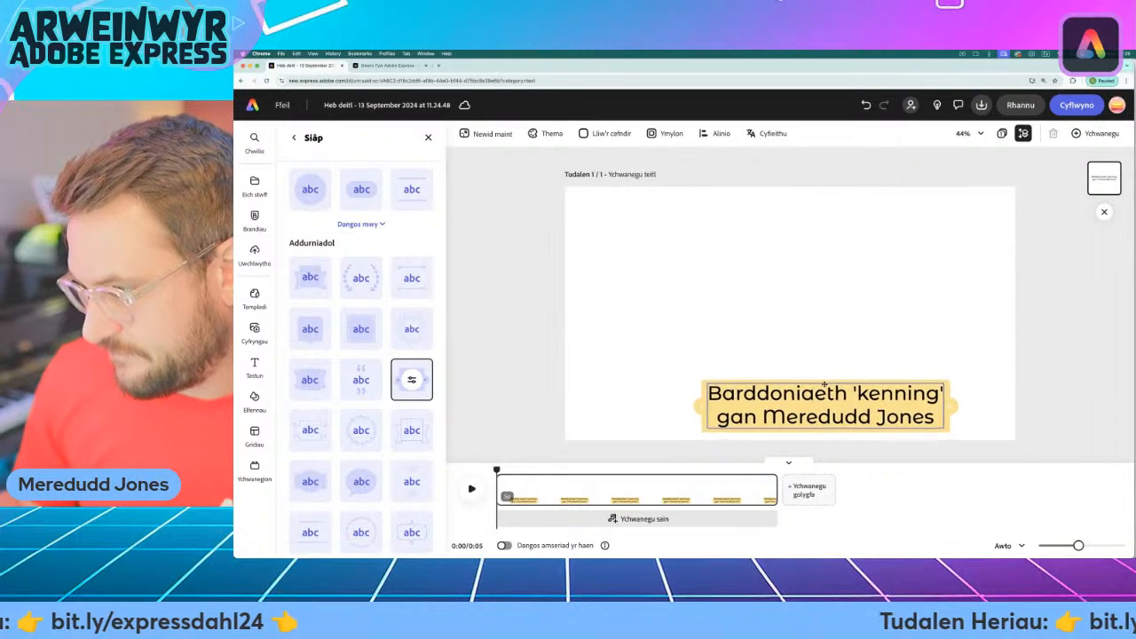
left_click_drag(796, 386, 795, 389)
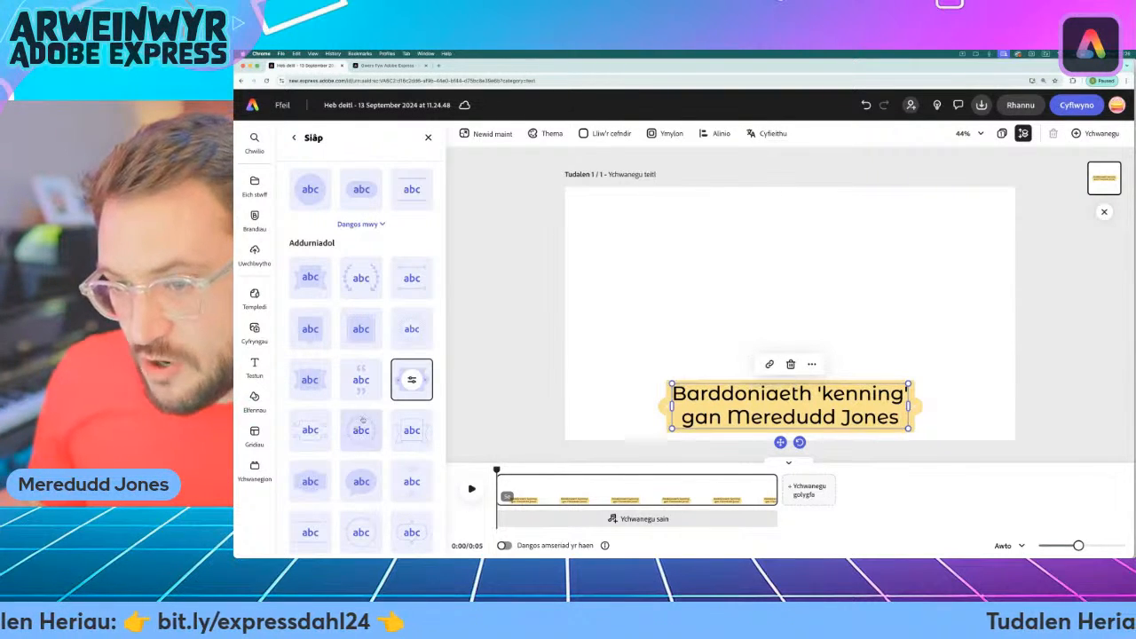
Change the fill of the title's background shape to a medium blue swatch from the extended colours.
left_click(401, 382)
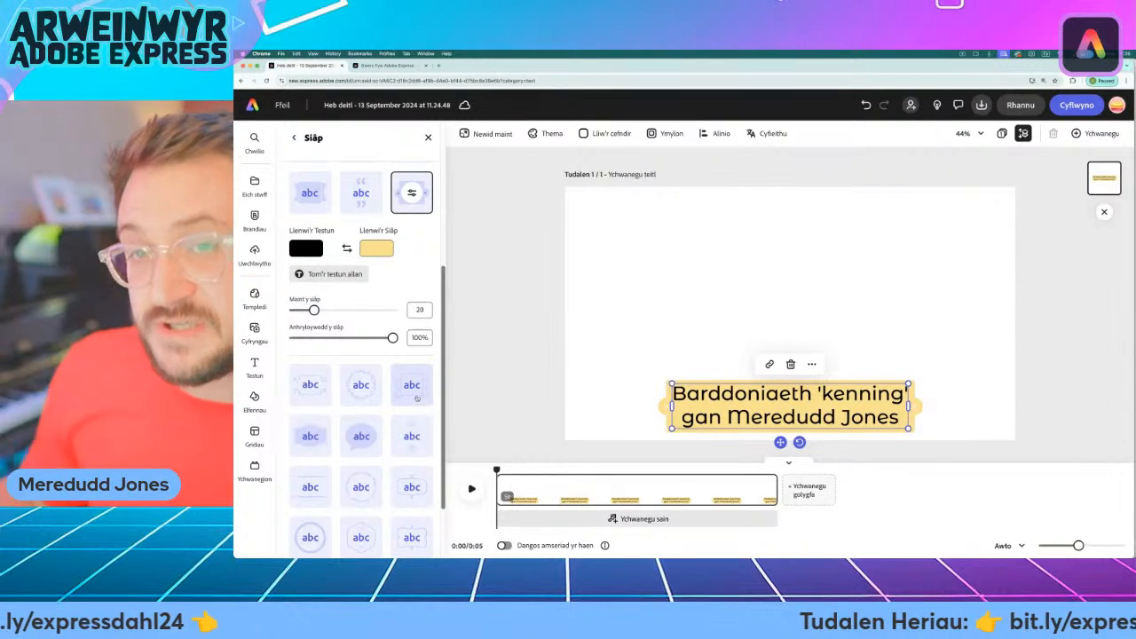
left_click(372, 250)
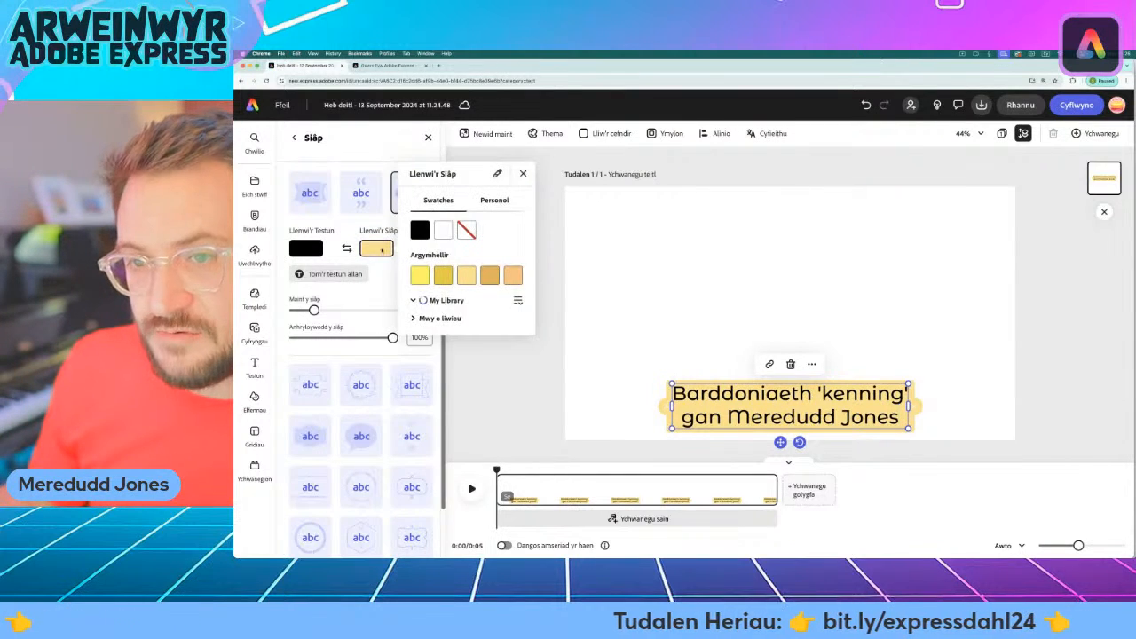
left_click(413, 330)
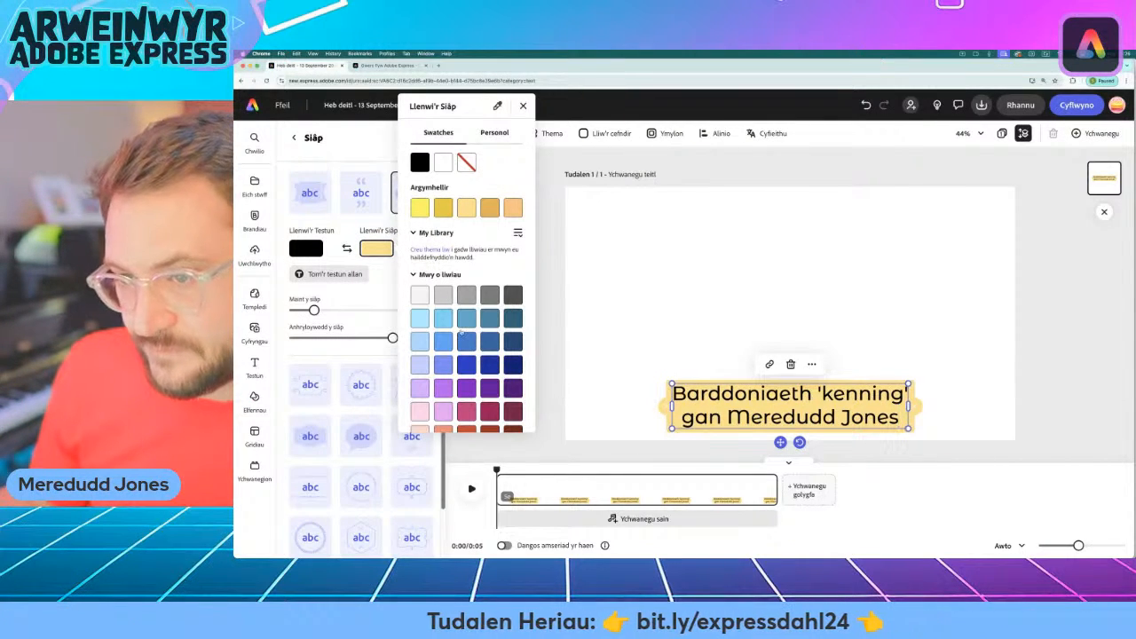
left_click(466, 321)
left_click(444, 321)
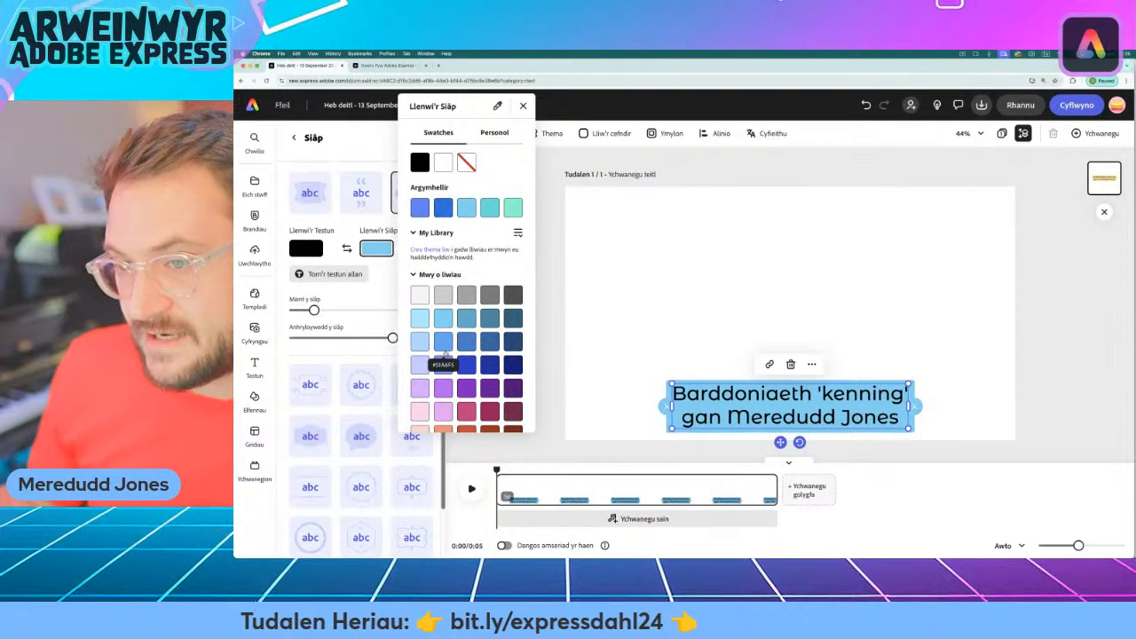
left_click(468, 344)
left_click(448, 345)
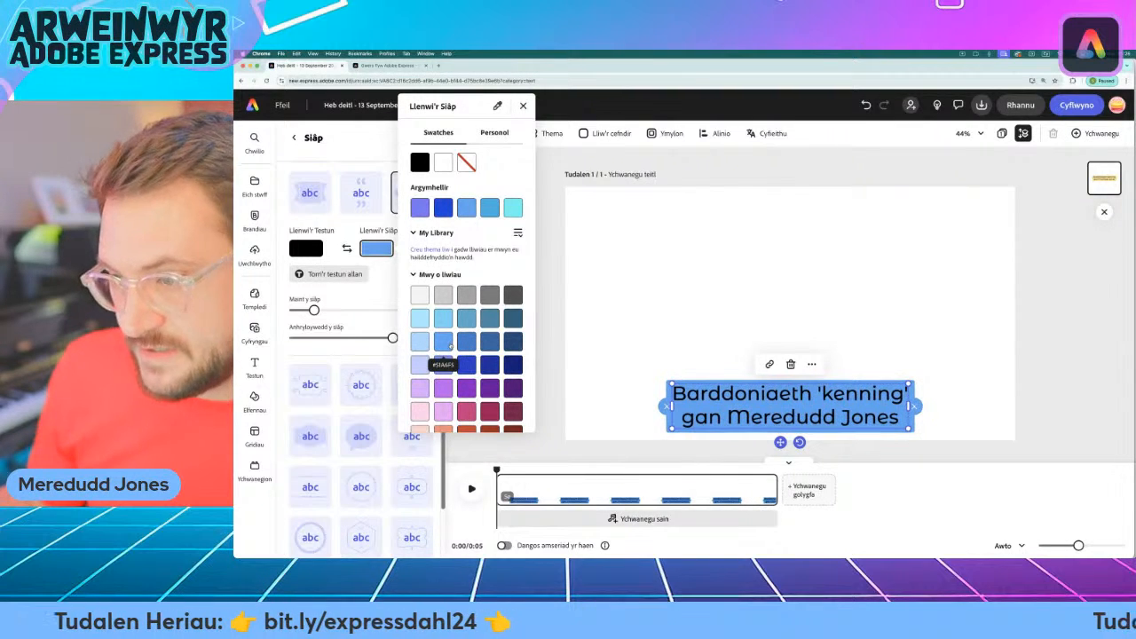
left_click(559, 349)
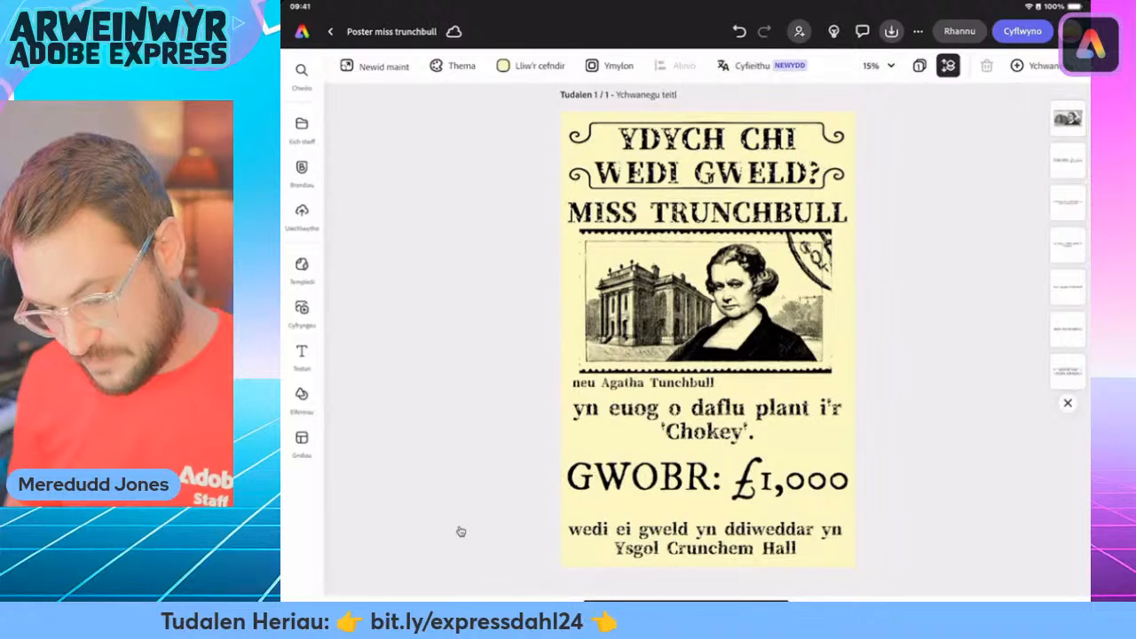
Leave the Miss Trunchbull poster for a new blank video and add the title "Barddoniaeth 'kenning'" with "Gan" and the author's full name below.
key("alt+Left")
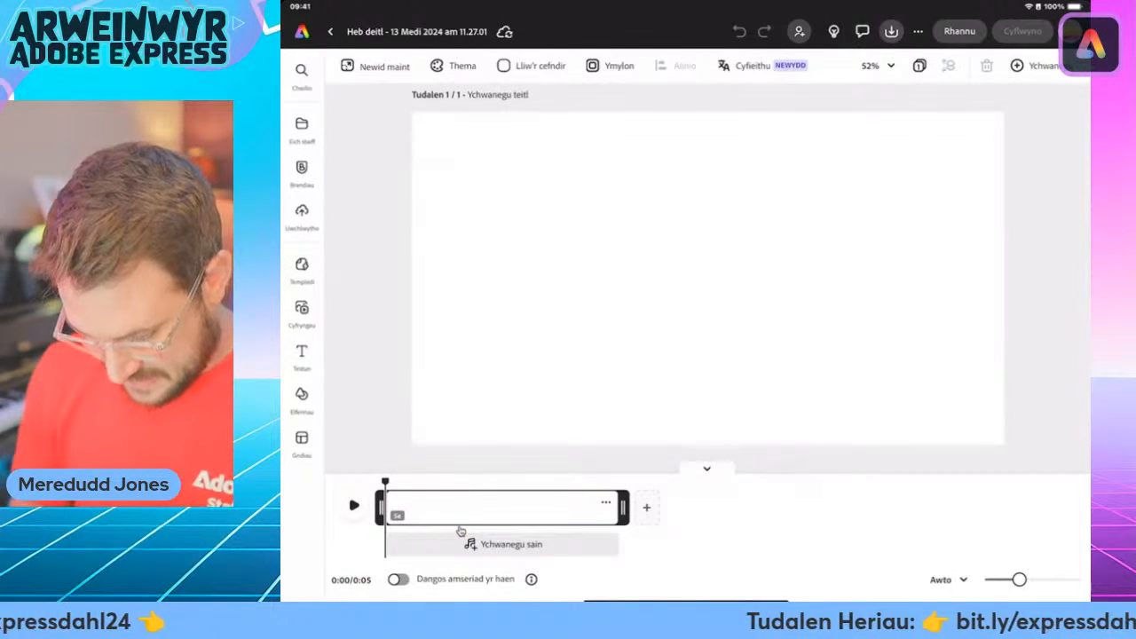
left_click(301, 356)
left_click(418, 104)
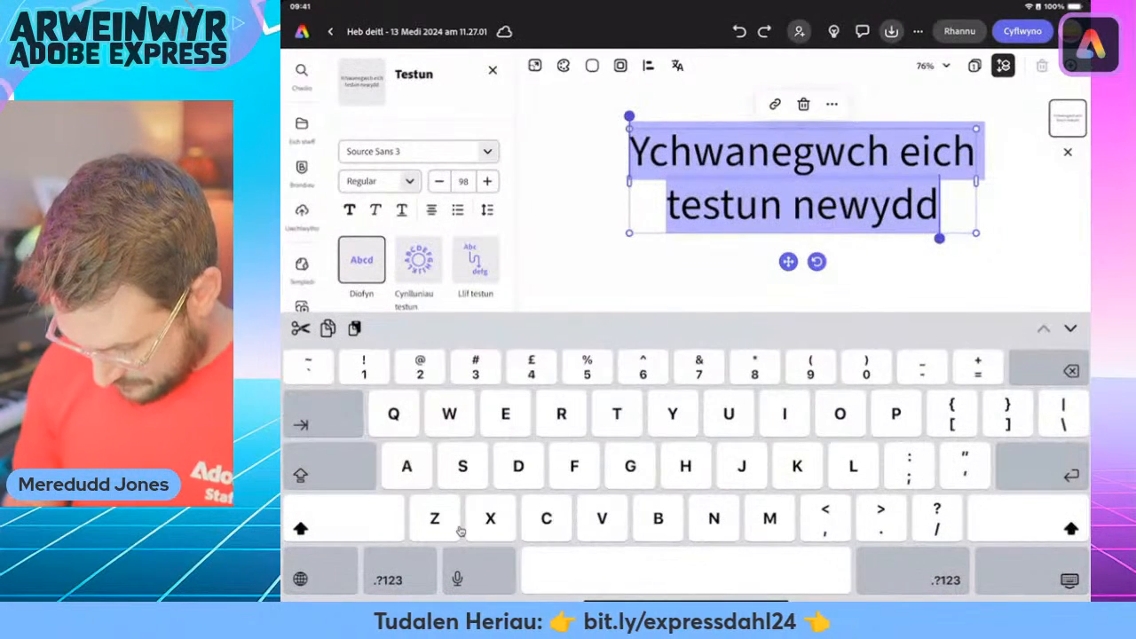
type("Barddoniaet")
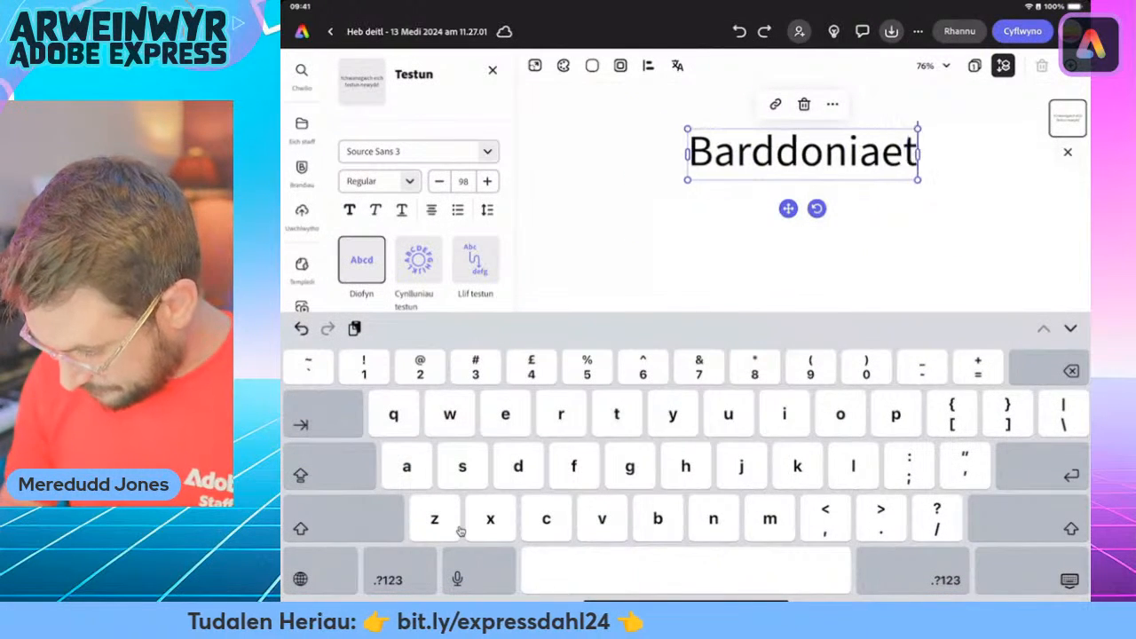
type("h 'kennin")
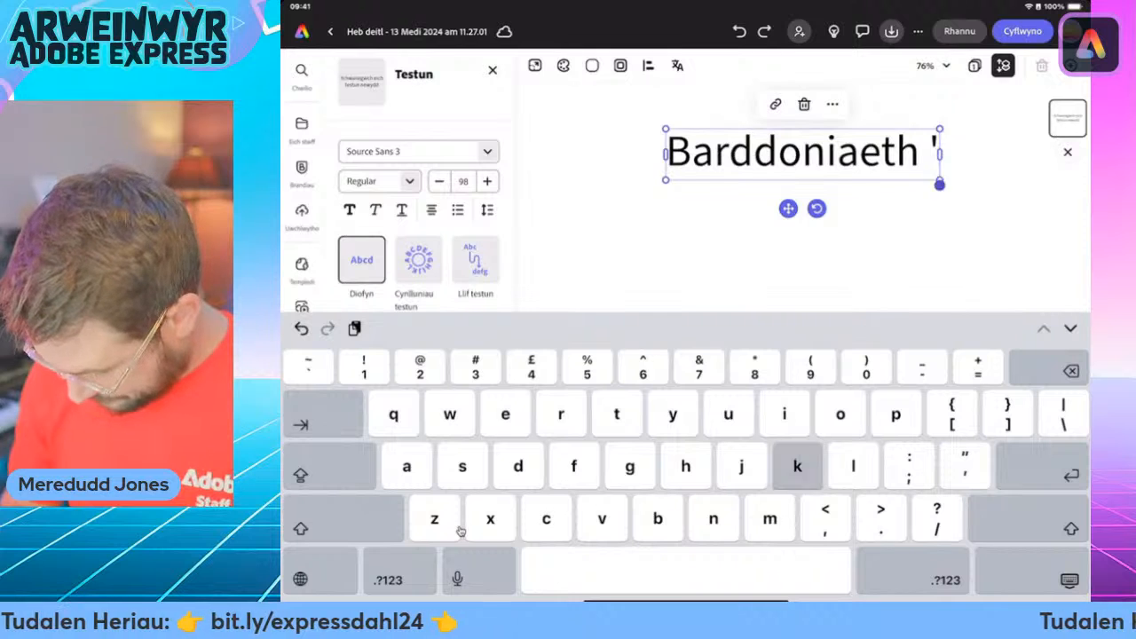
type("g'")
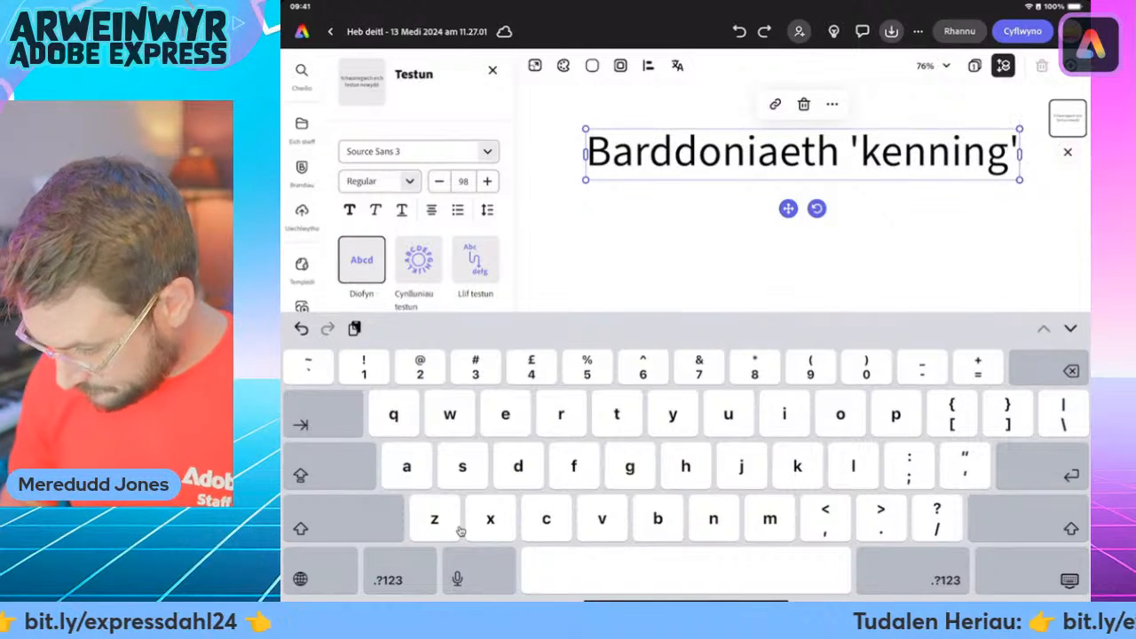
key("Return")
type("Gan ")
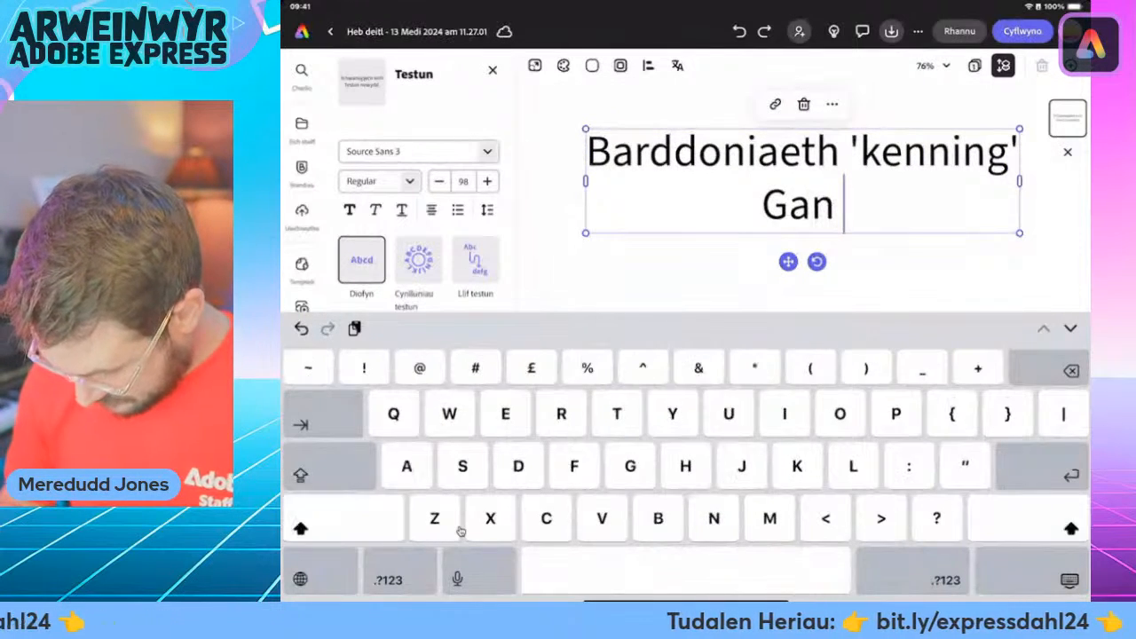
type("Meredudd Jones")
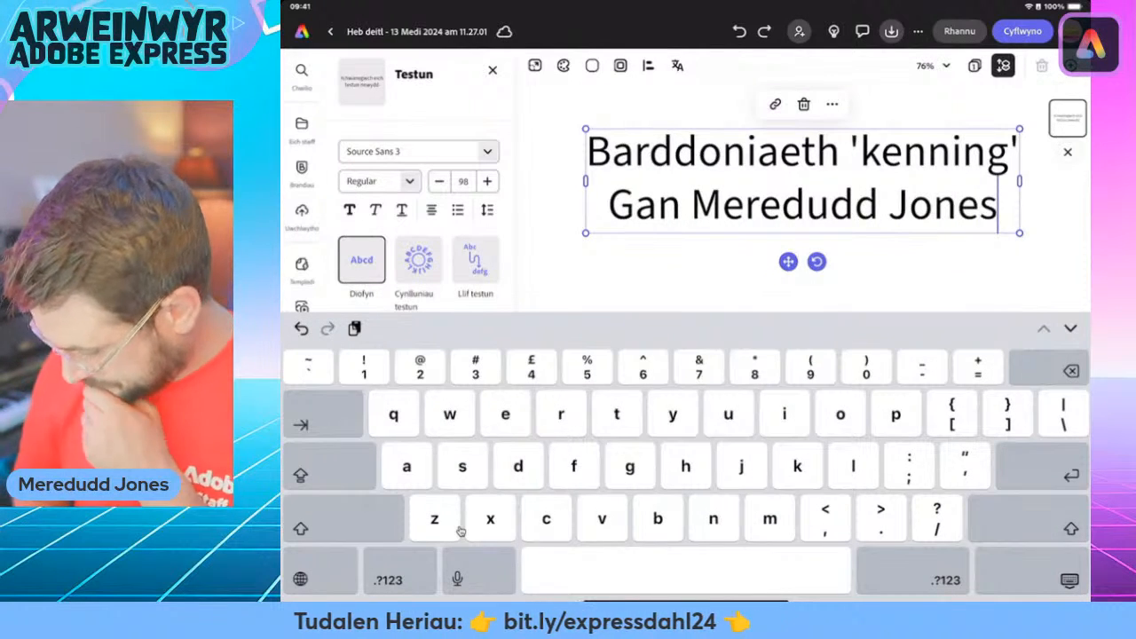
left_click(1069, 580)
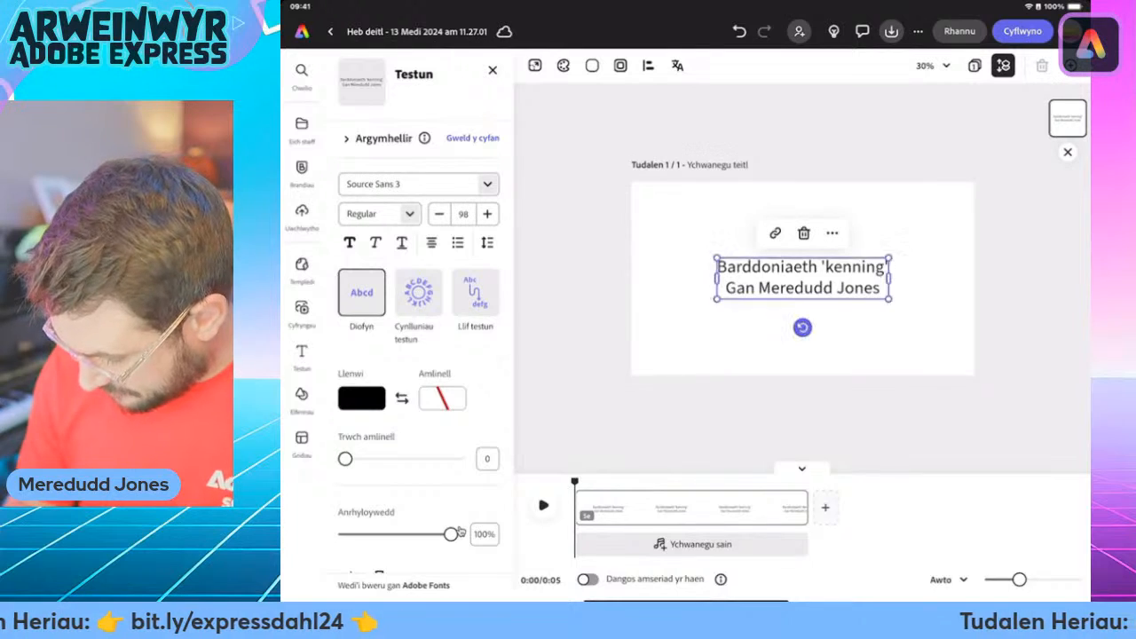
Move the title to the lower part of the page and shrink it to font size 82.
left_click(813, 288)
left_click(1070, 580)
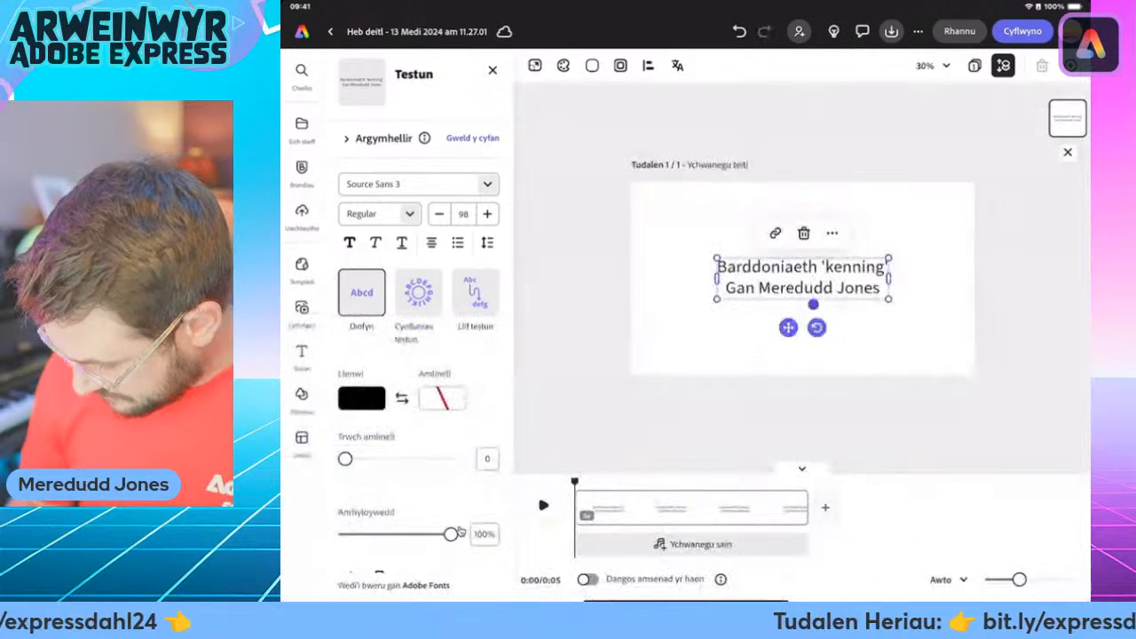
left_click_drag(803, 278, 807, 335)
left_click_drag(893, 315, 865, 322)
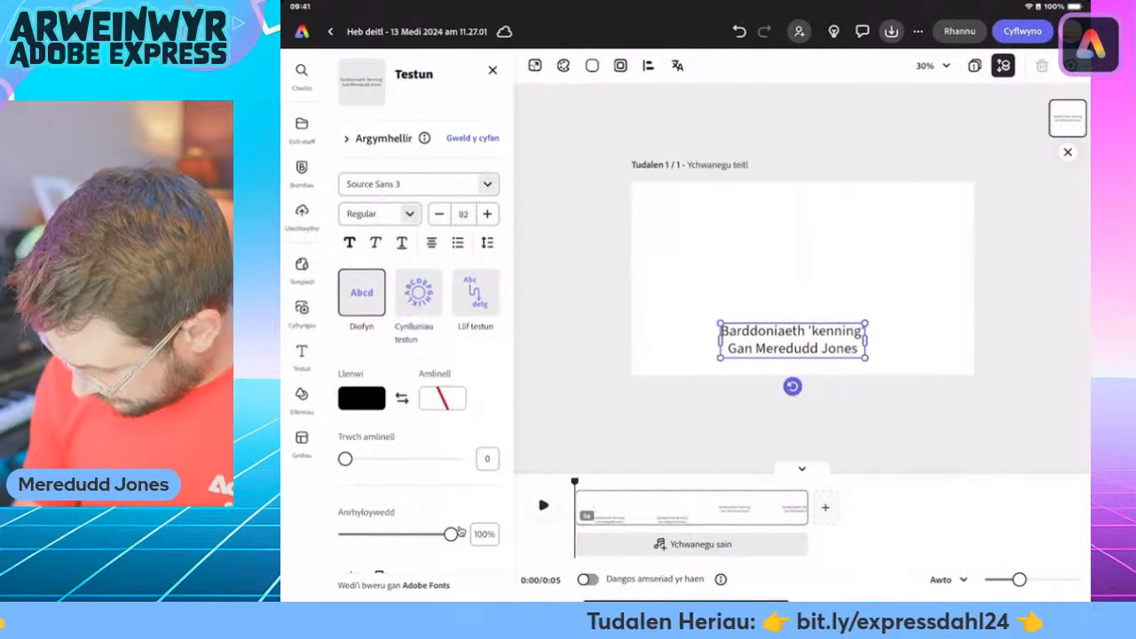
Nudge the title and try several decorative background shapes behind it, settling on the ribbon banner with notched ends.
left_click_drag(792, 339, 793, 346)
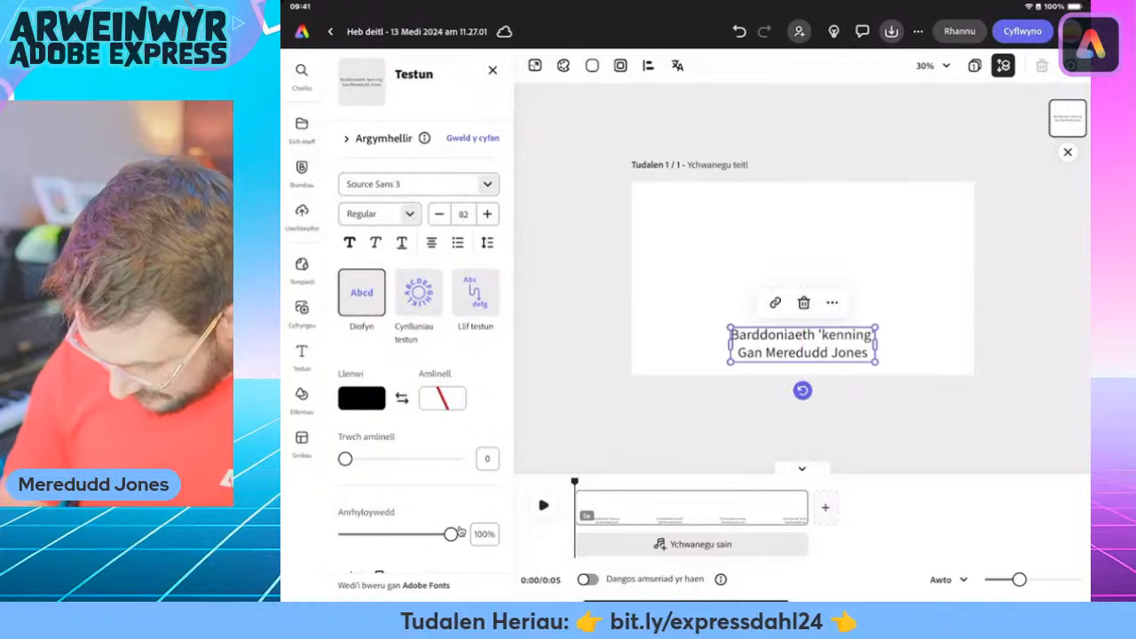
scroll(459, 531, "down", 3)
left_click(417, 488)
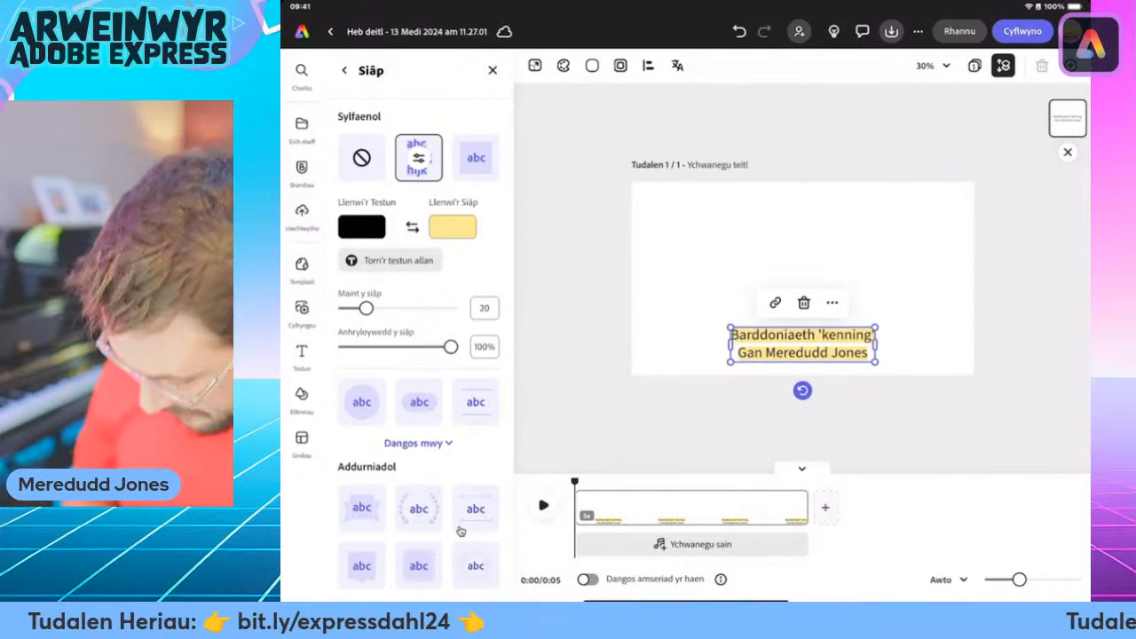
scroll(460, 530, "down", 5)
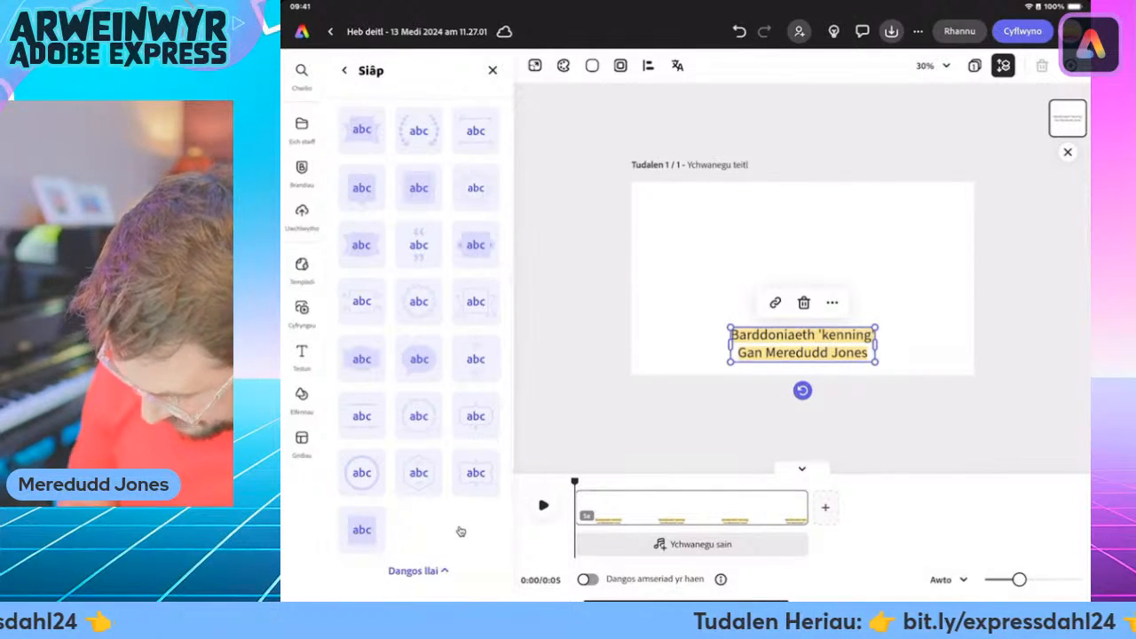
left_click(361, 530)
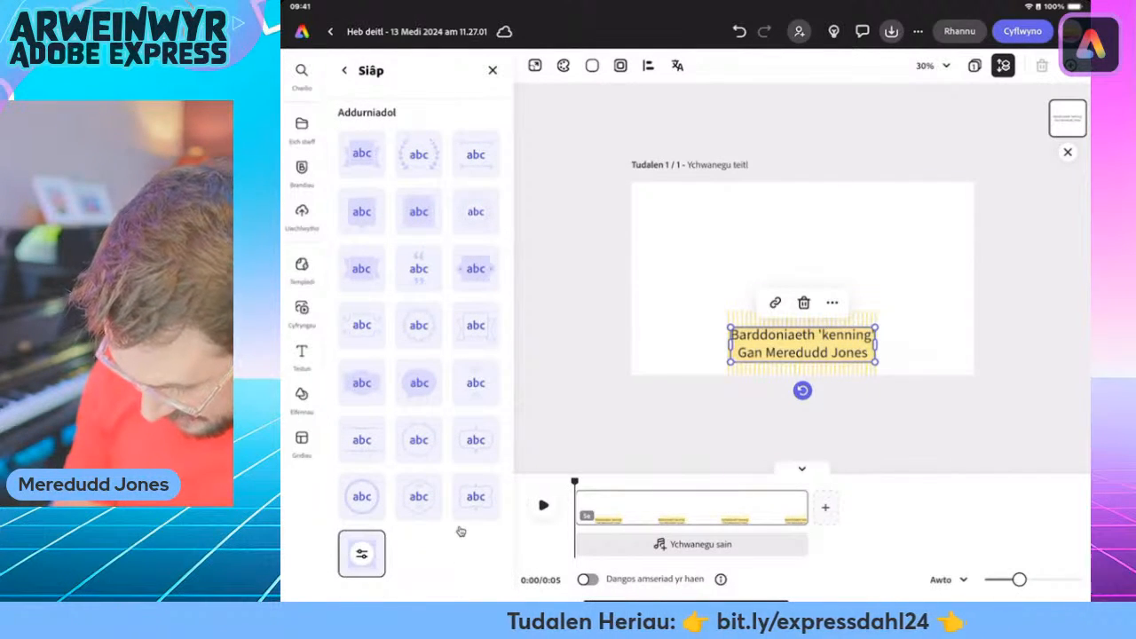
left_click(361, 268)
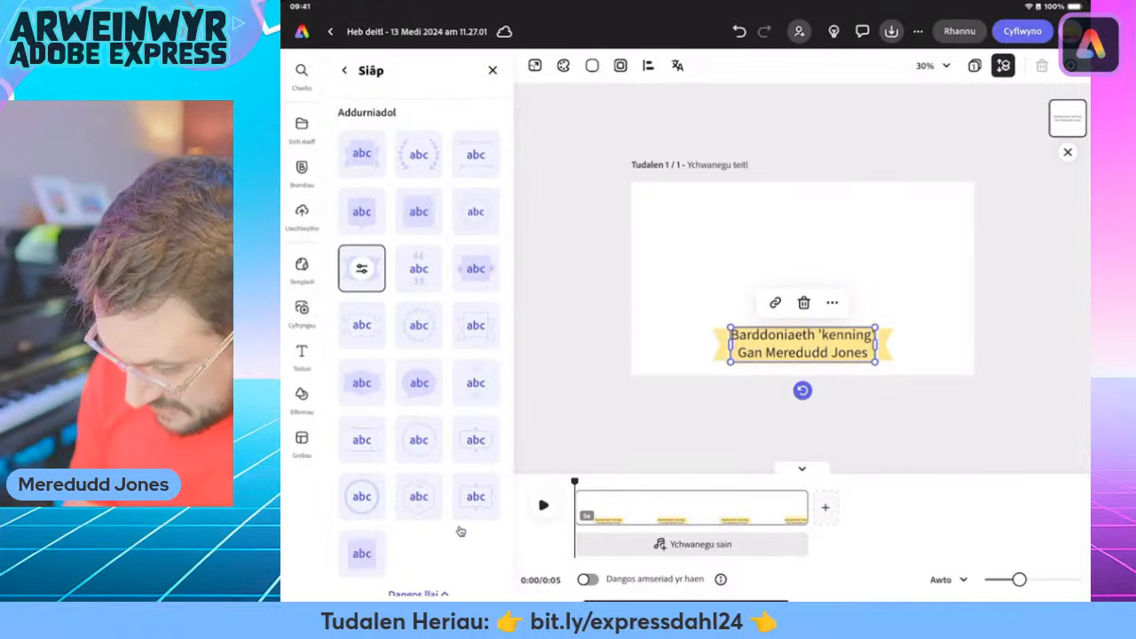
left_click(419, 211)
left_click(361, 211)
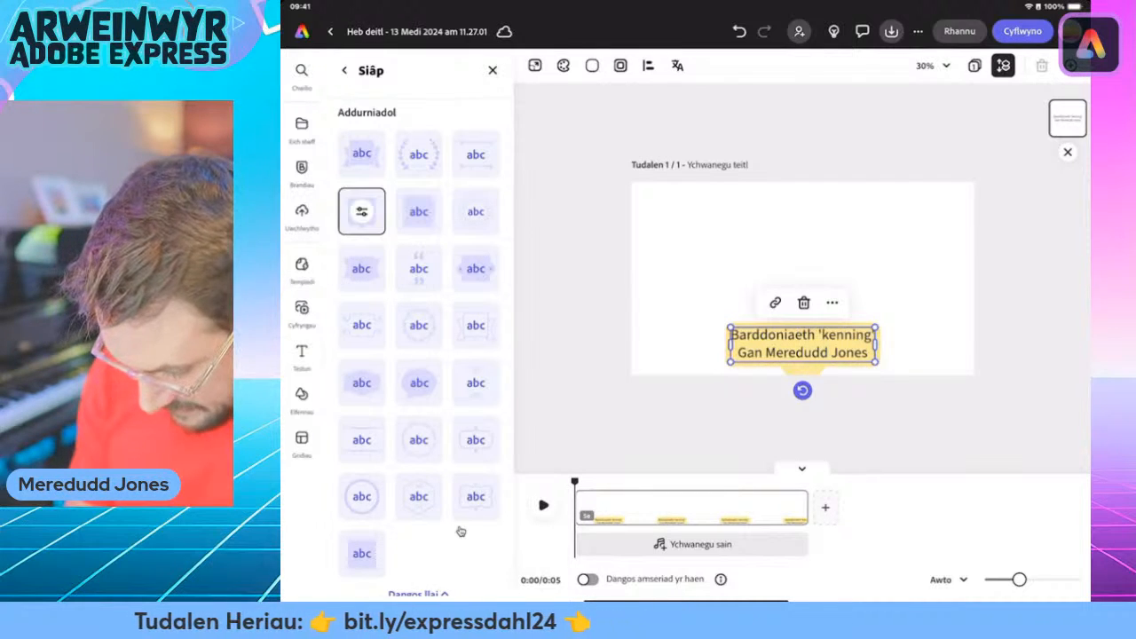
left_click(361, 268)
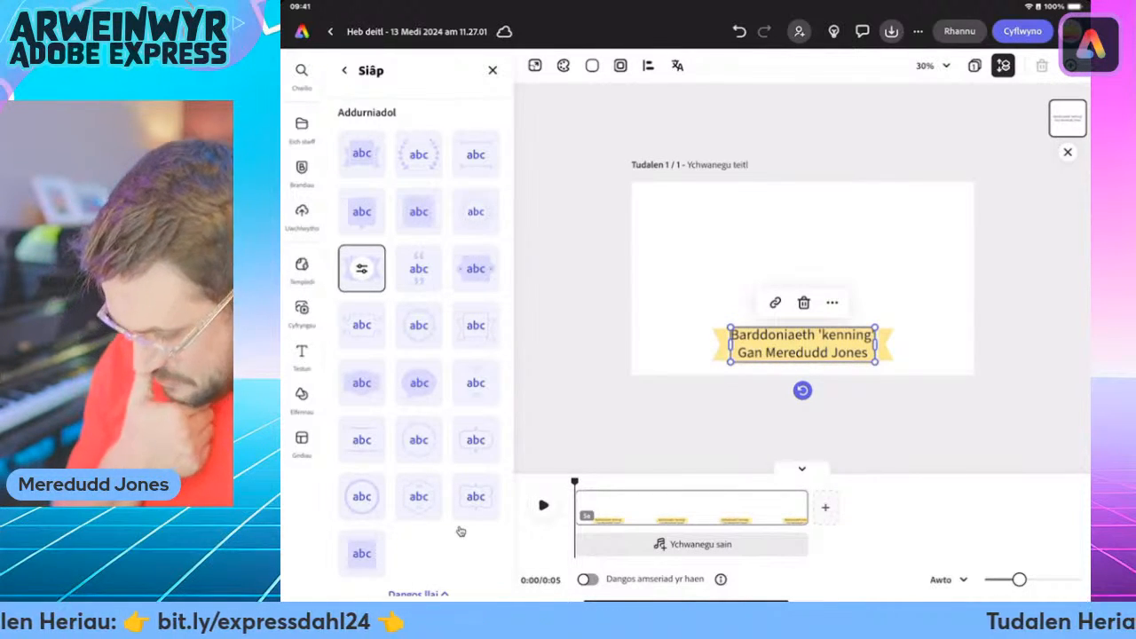
left_click(361, 268)
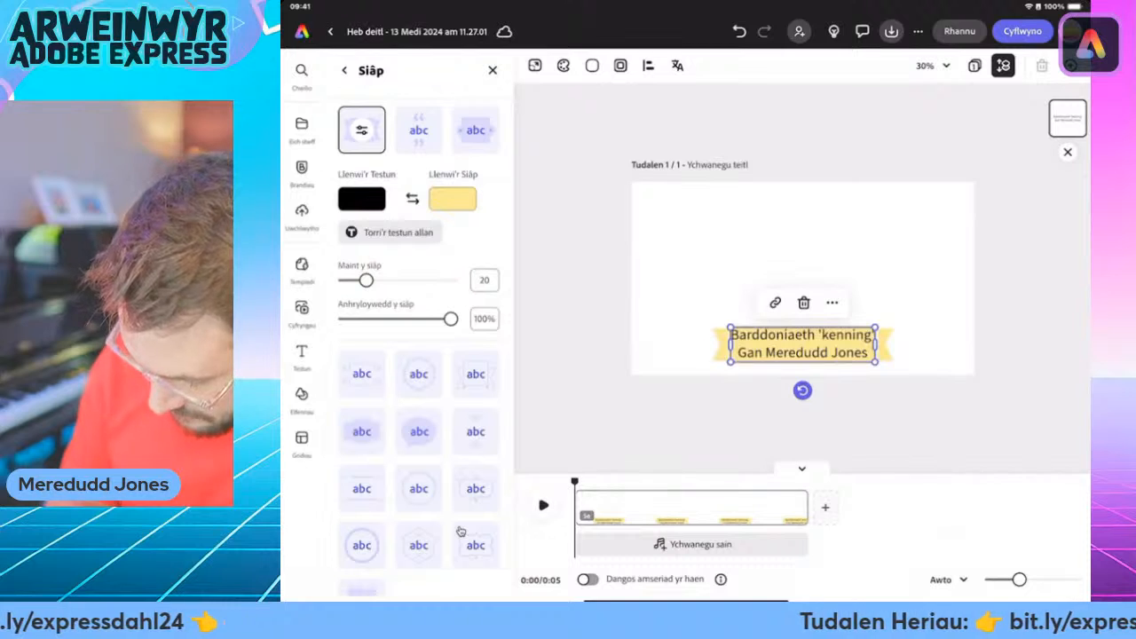
Change the fill of the title's ribbon banner to a light green swatch.
left_click(452, 199)
left_click(526, 282)
scroll(556, 266, "down", 2)
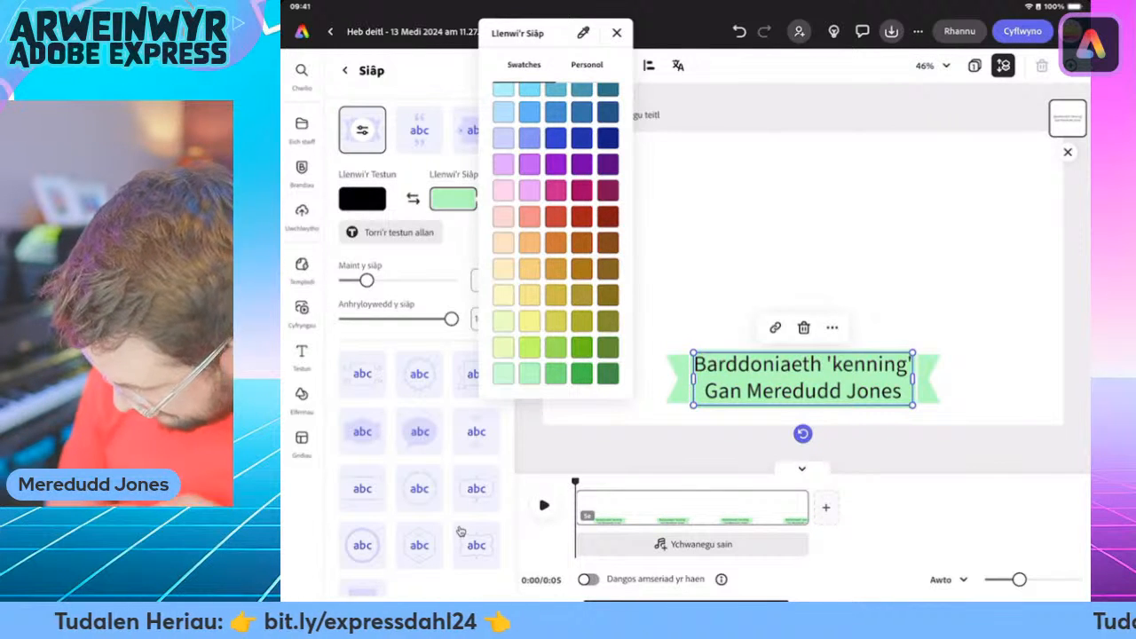
left_click(460, 531)
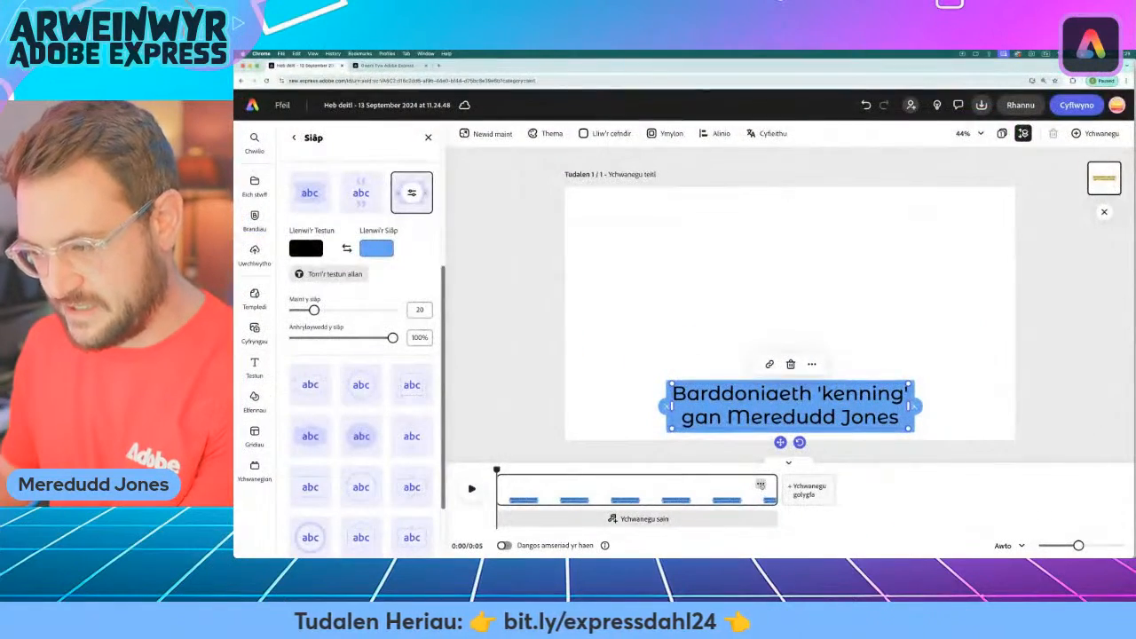
Switch to the desktop project and duplicate the title scene repeatedly until the timeline holds six 5-second scenes.
left_click(740, 457)
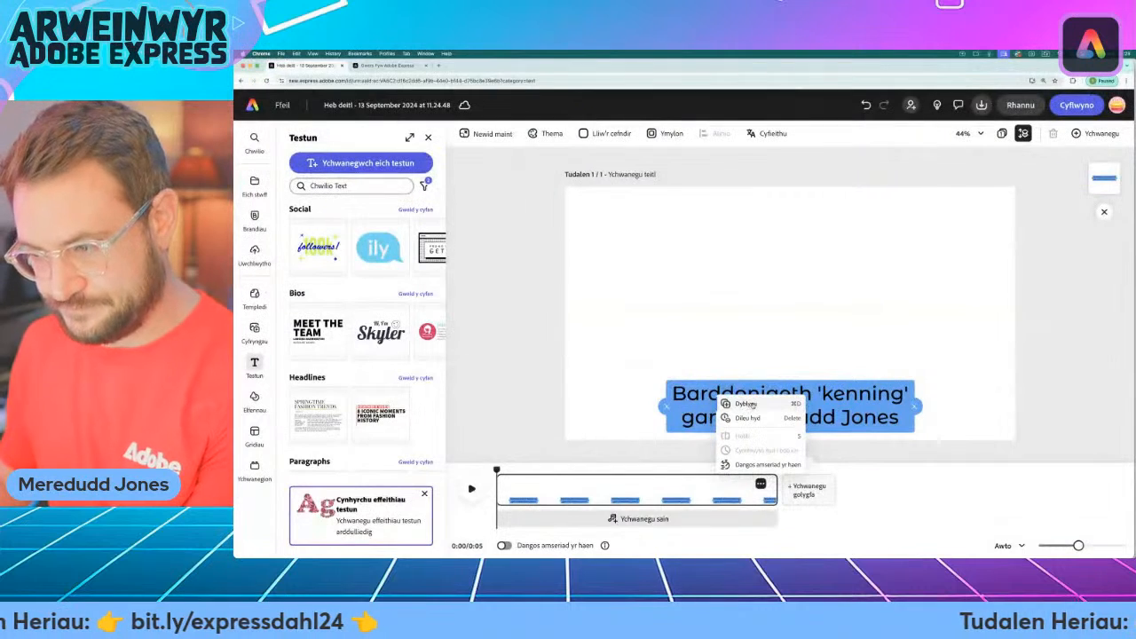
left_click(748, 405)
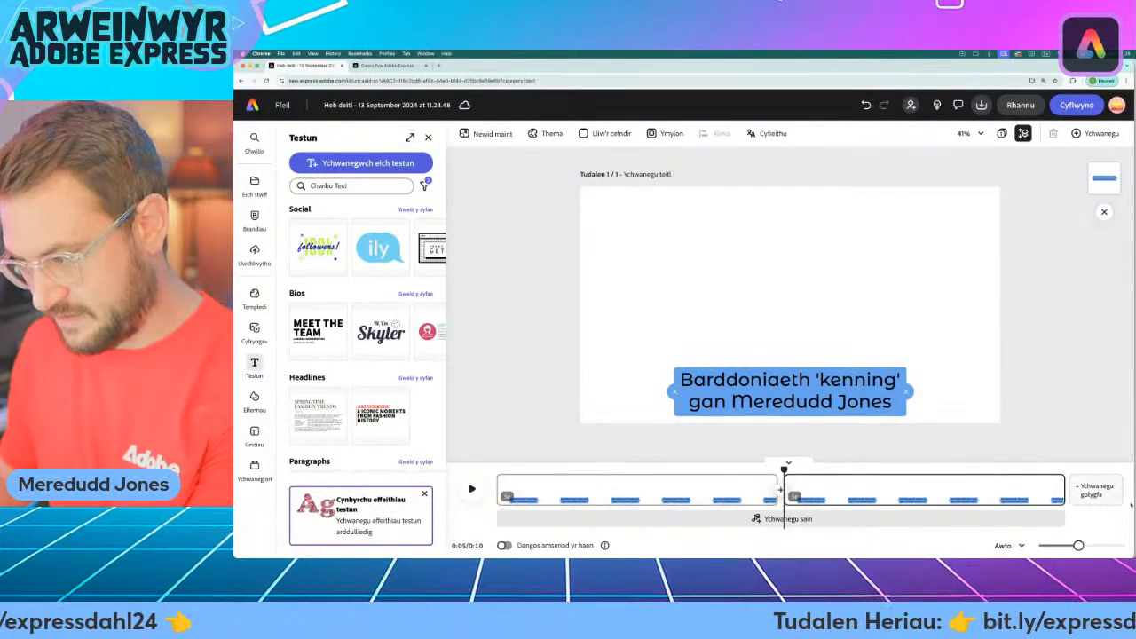
left_click_drag(1079, 545, 1056, 545)
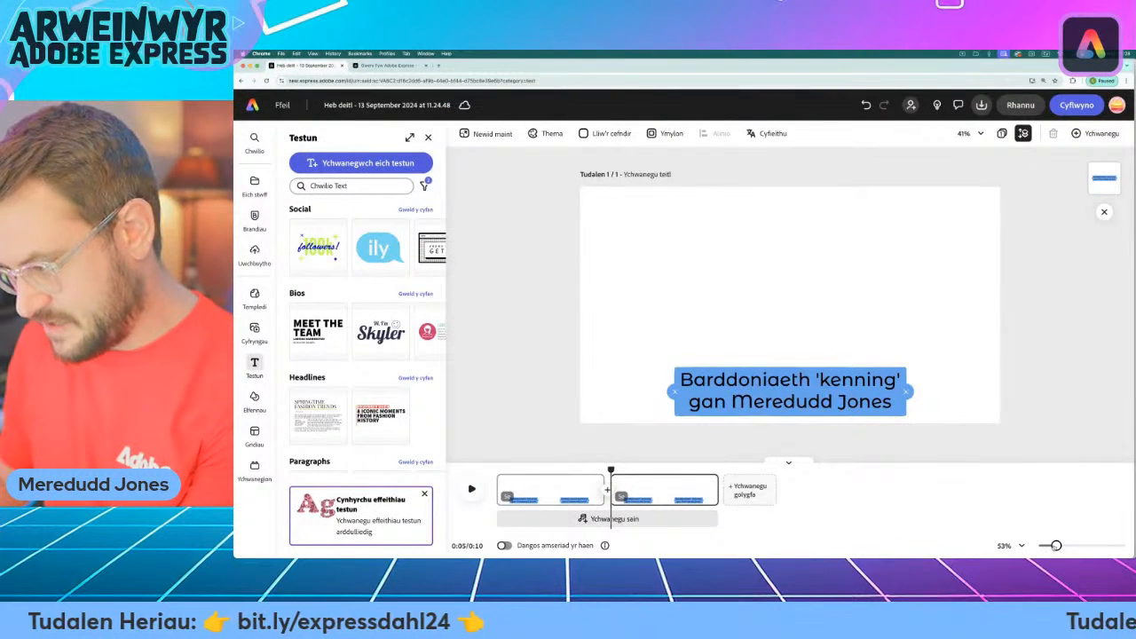
left_click_drag(1056, 545, 1040, 546)
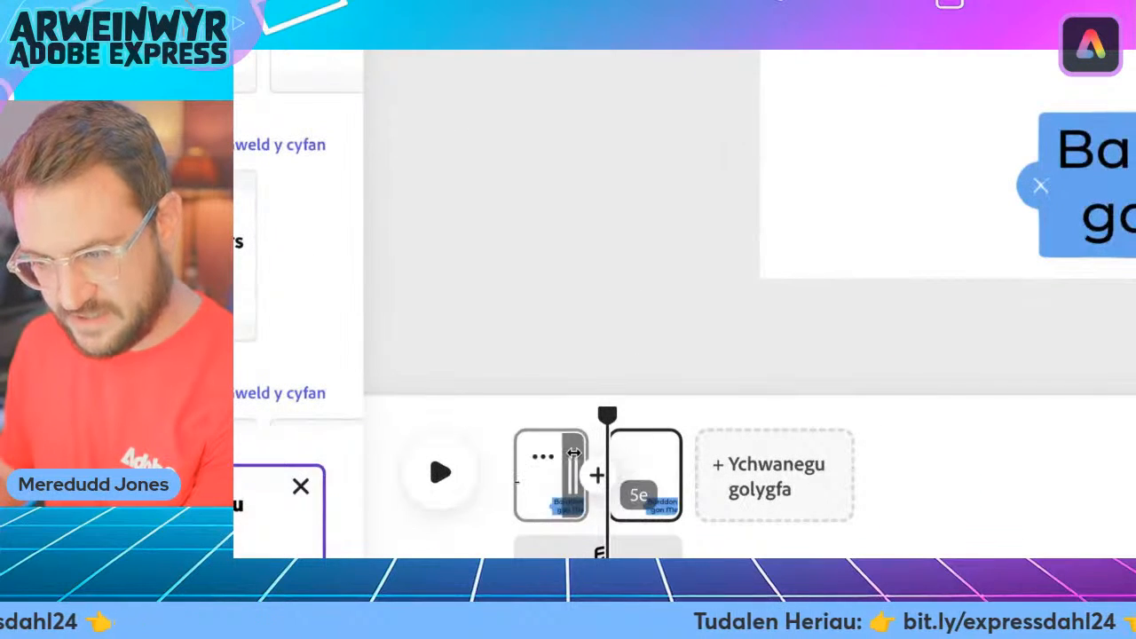
left_click(660, 457)
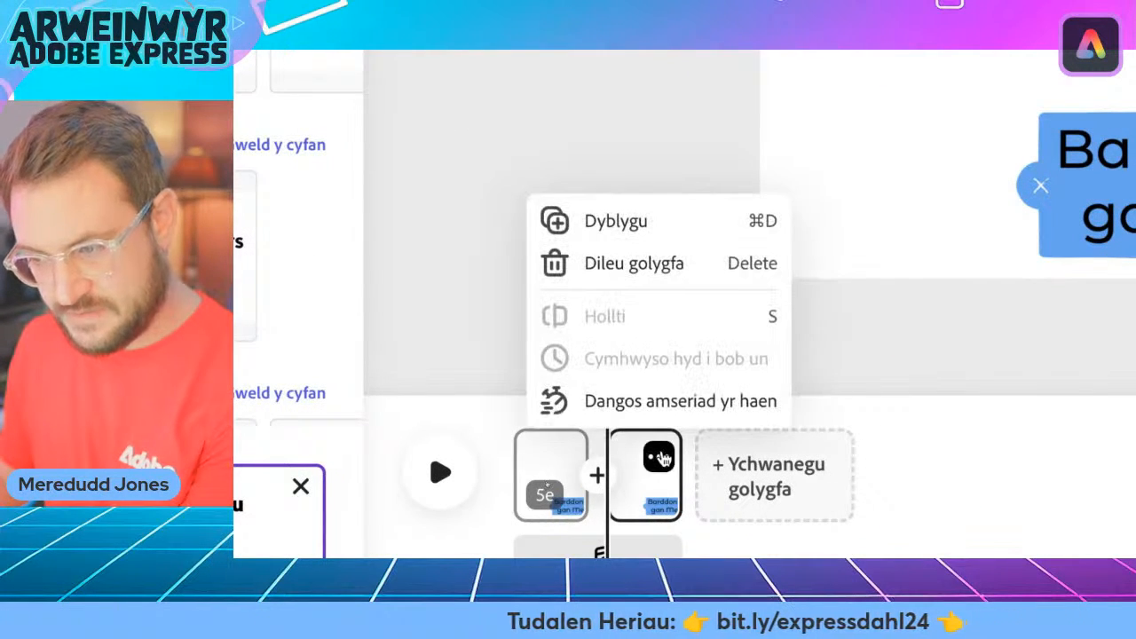
left_click(626, 224)
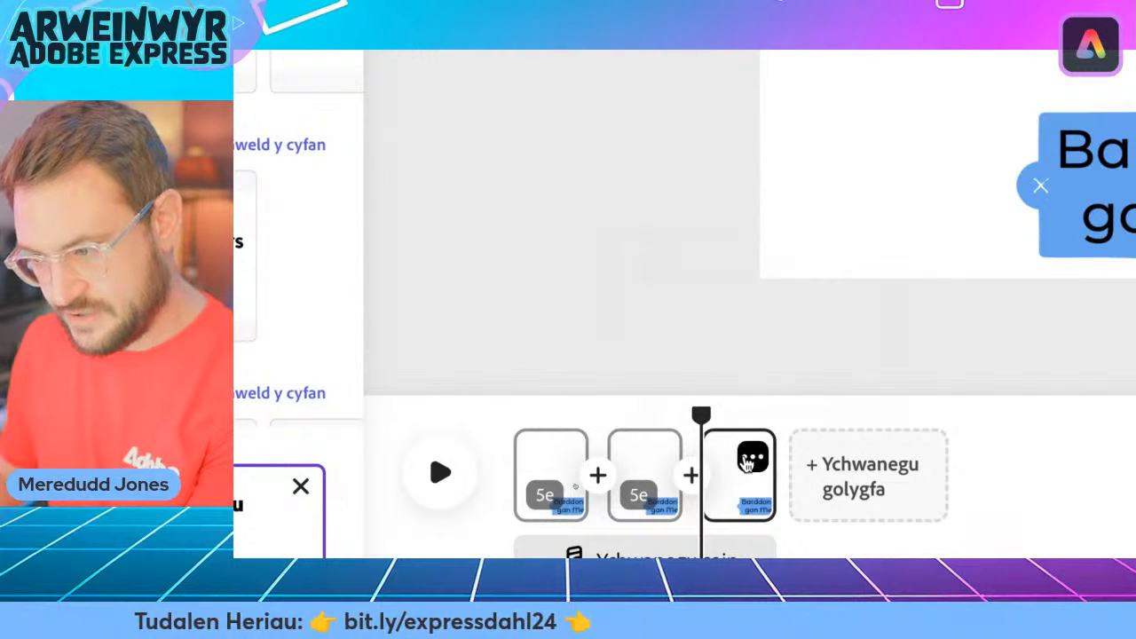
left_click(750, 460)
left_click(731, 228)
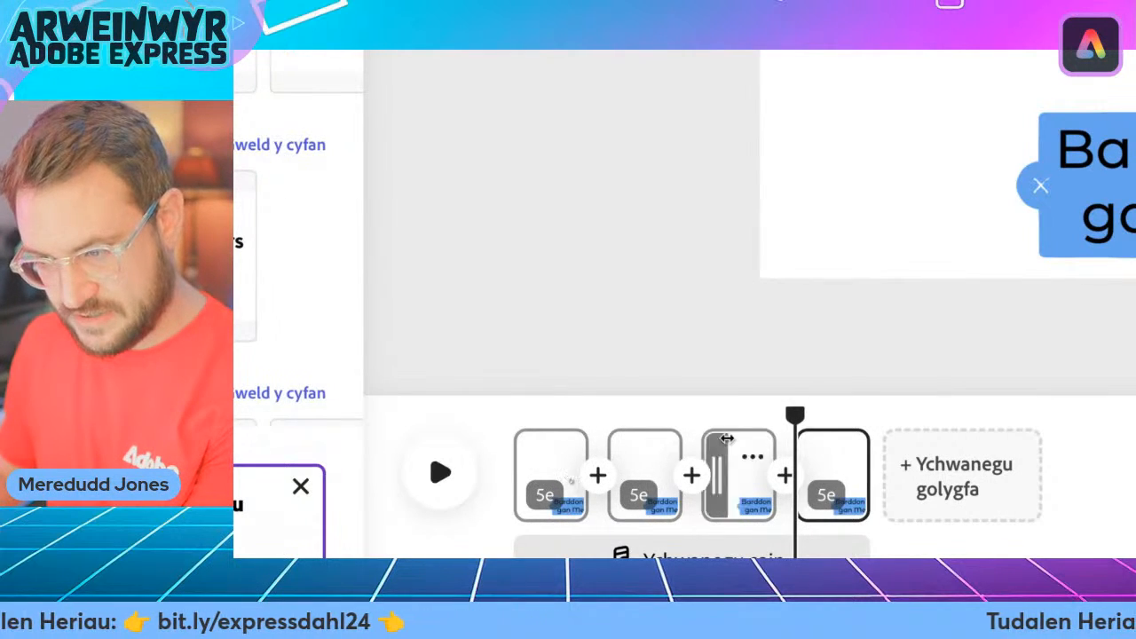
left_click(847, 457)
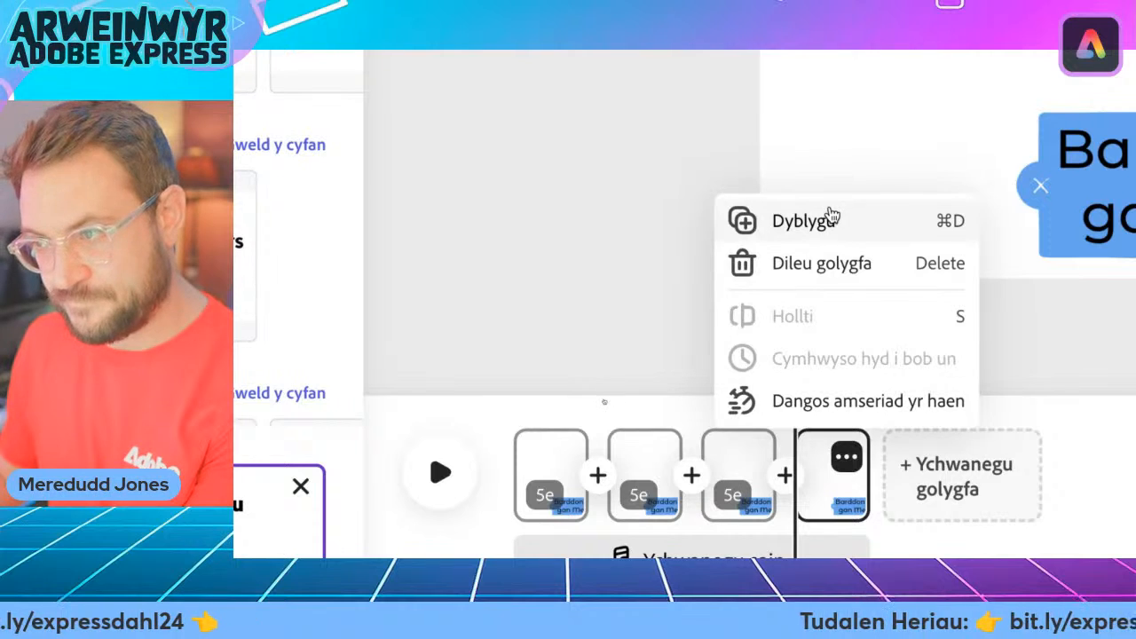
left_click(834, 218)
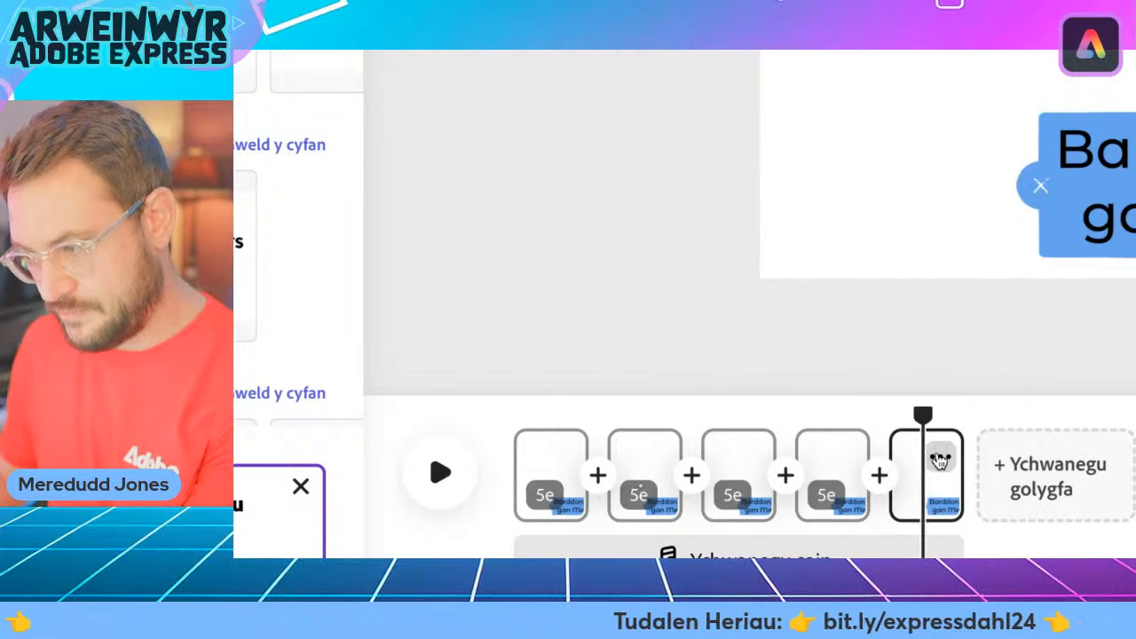
left_click(940, 457)
left_click(912, 227)
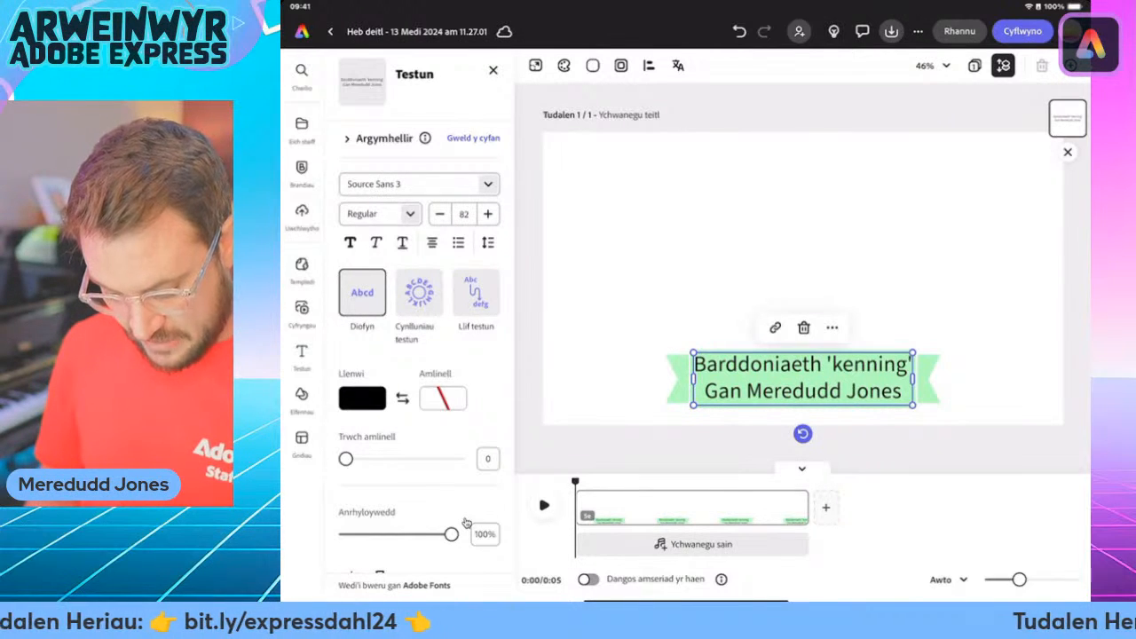
Switch to the iPad project and duplicate its green-banner title scene five times to make six scenes.
left_click_drag(1020, 580, 991, 580)
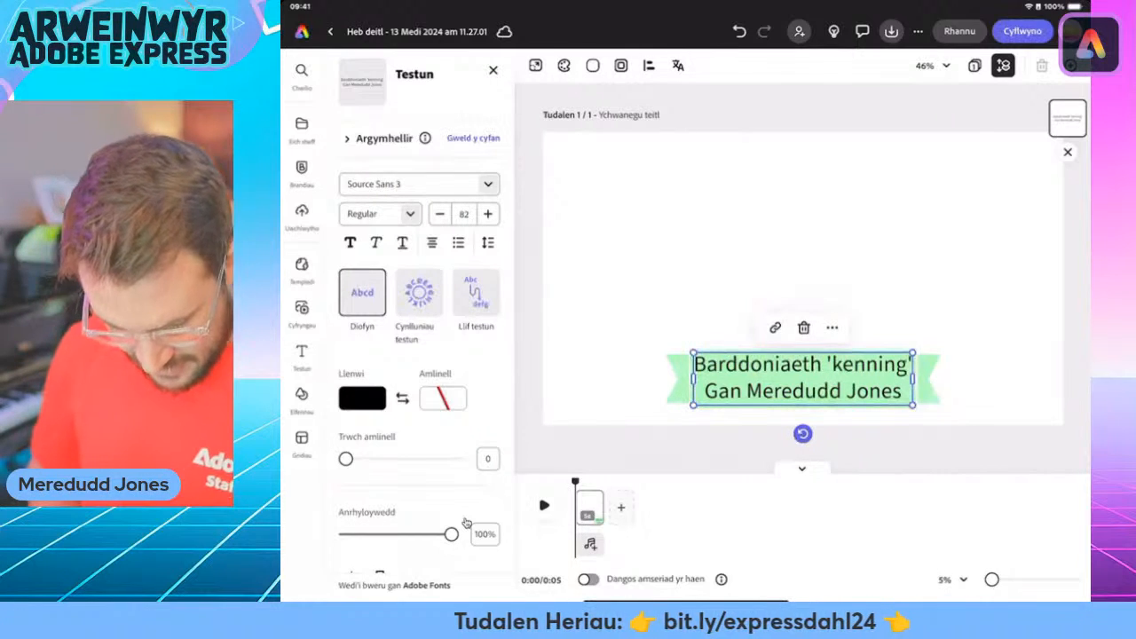
left_click(589, 508)
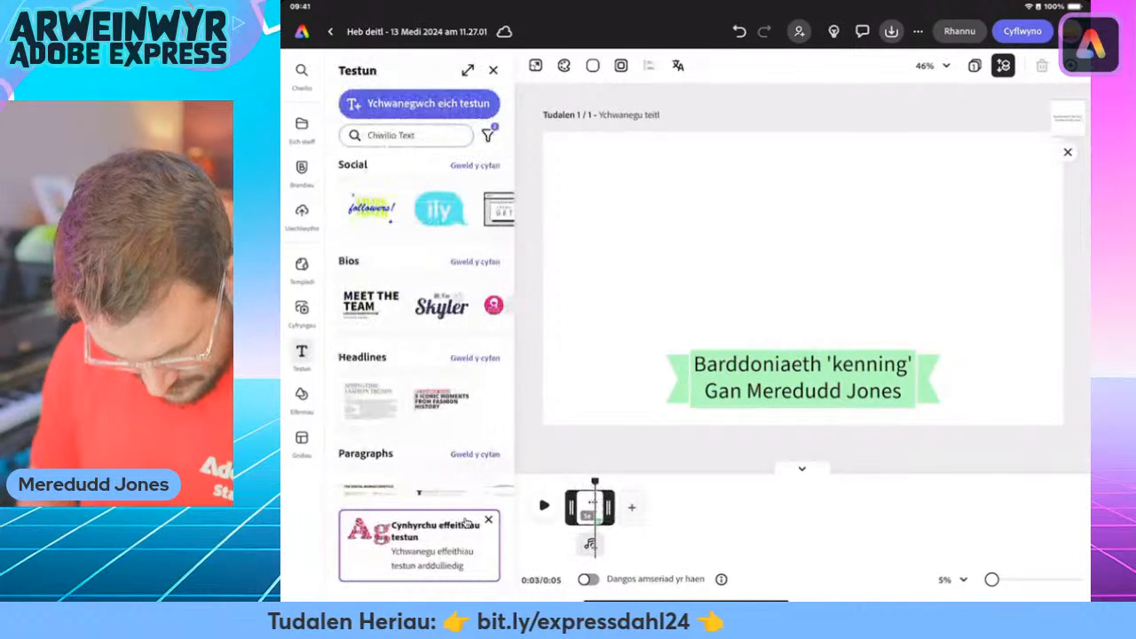
left_click(589, 507)
left_click(572, 395)
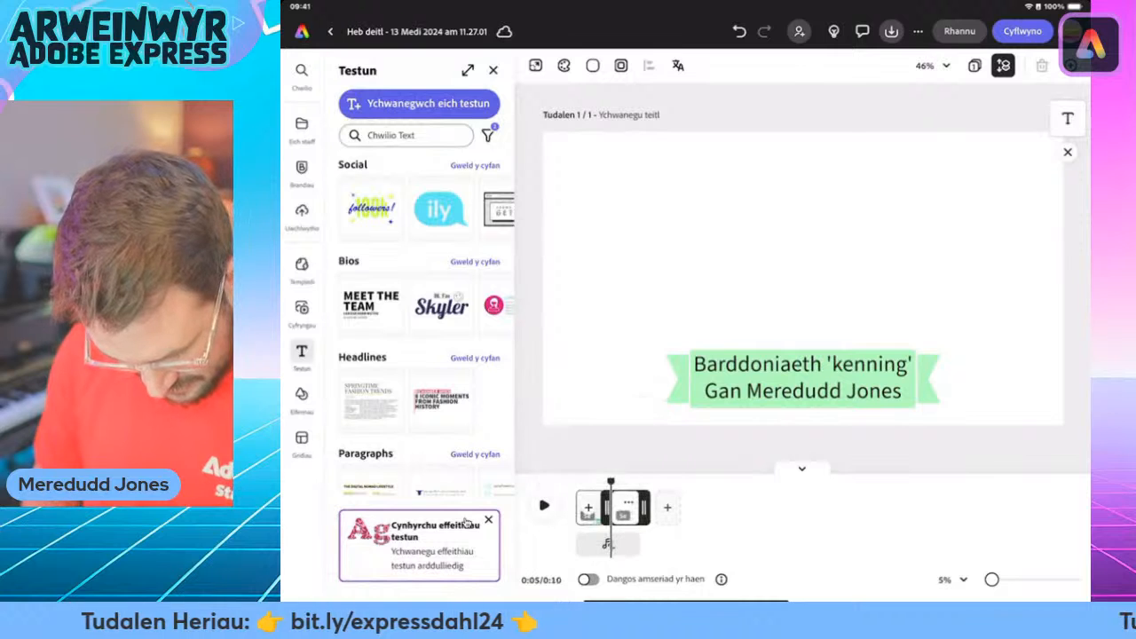
left_click(628, 507)
left_click(586, 395)
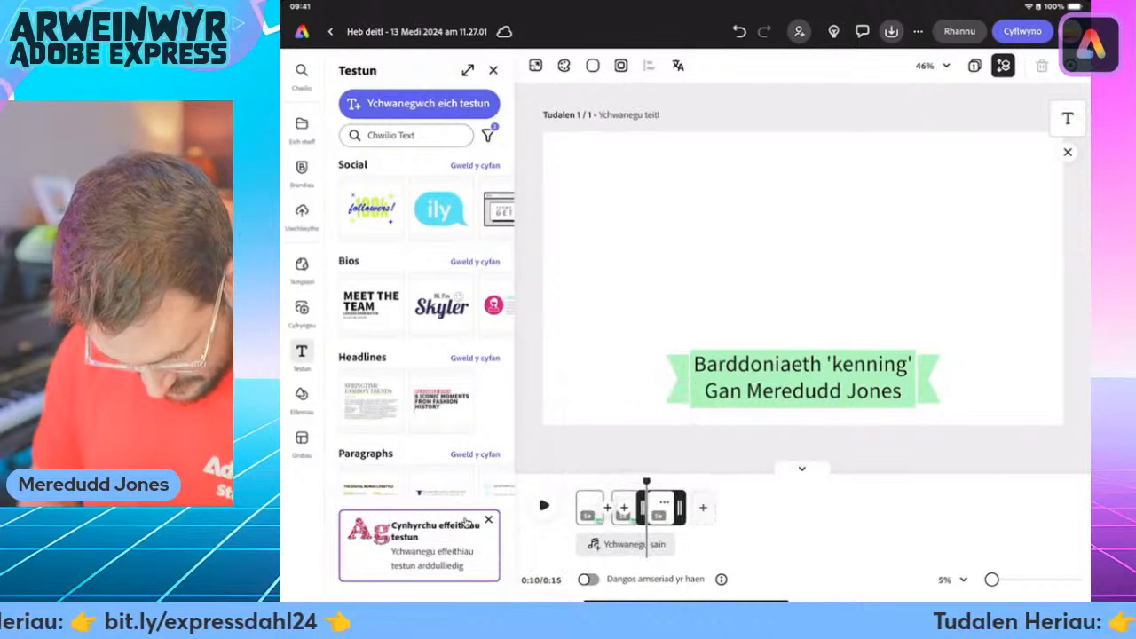
left_click(664, 508)
left_click(623, 395)
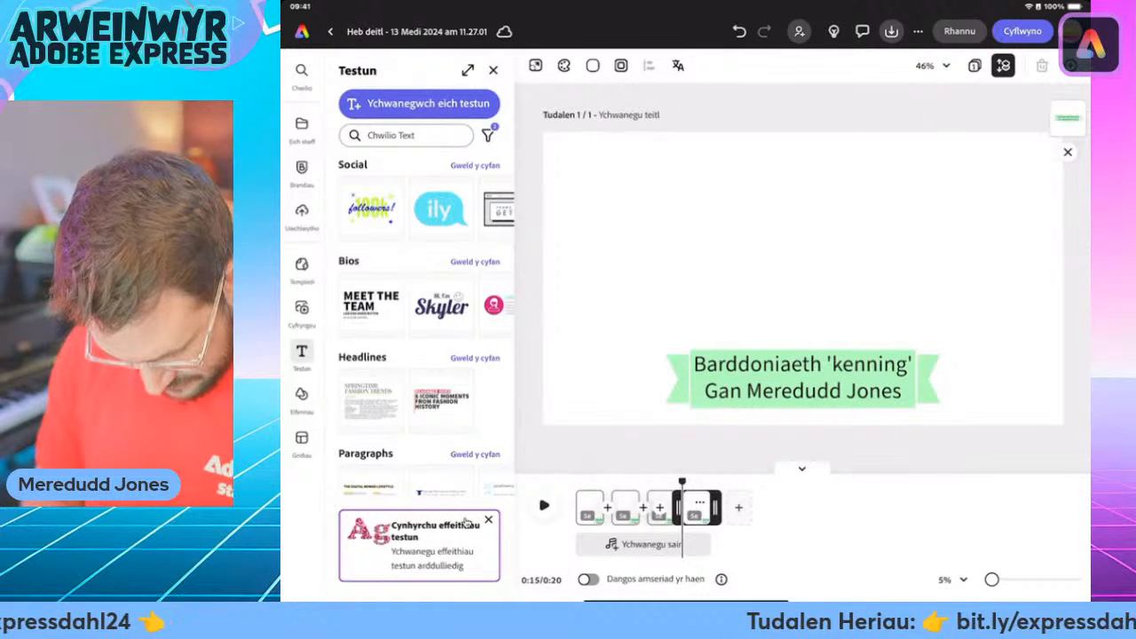
left_click(700, 506)
left_click(679, 395)
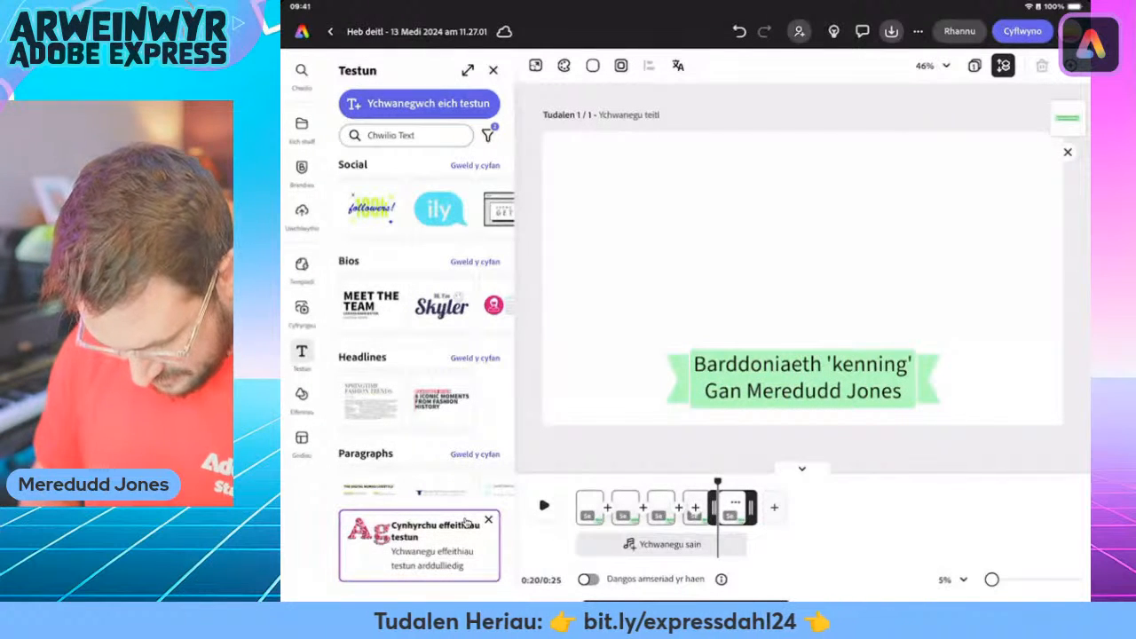
left_click(735, 507)
left_click(715, 395)
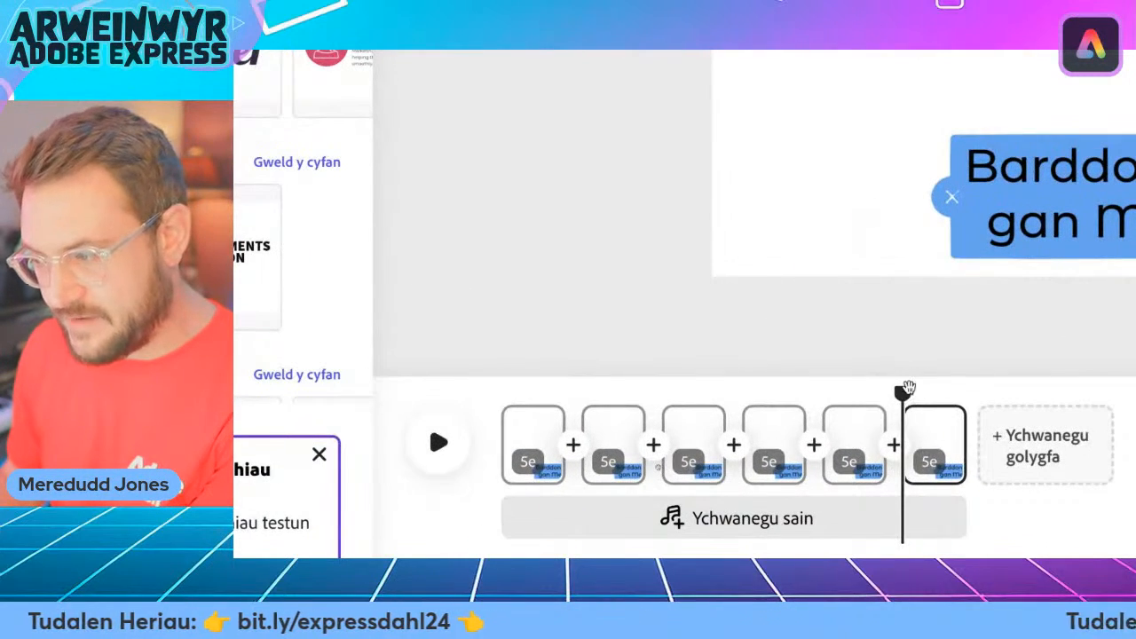
In the desktop project's second scene, replace the title text with the first line of the Yr CMM poem, "Stryd-sleifiwr", consulting the poem document.
left_click_drag(913, 390, 608, 393)
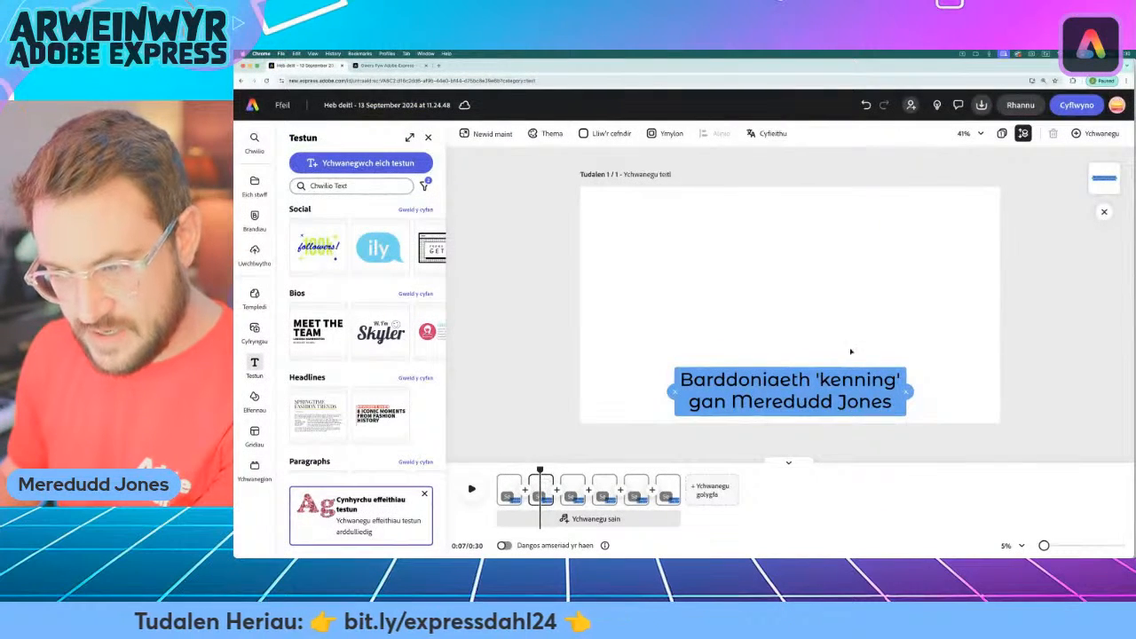
left_click(834, 382)
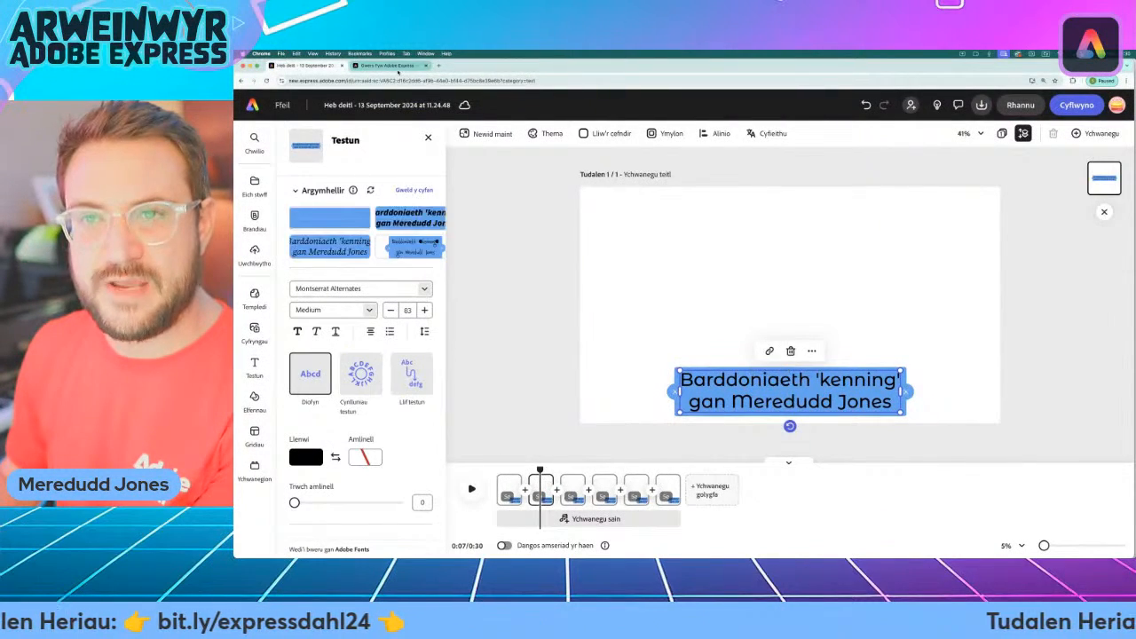
left_click(395, 66)
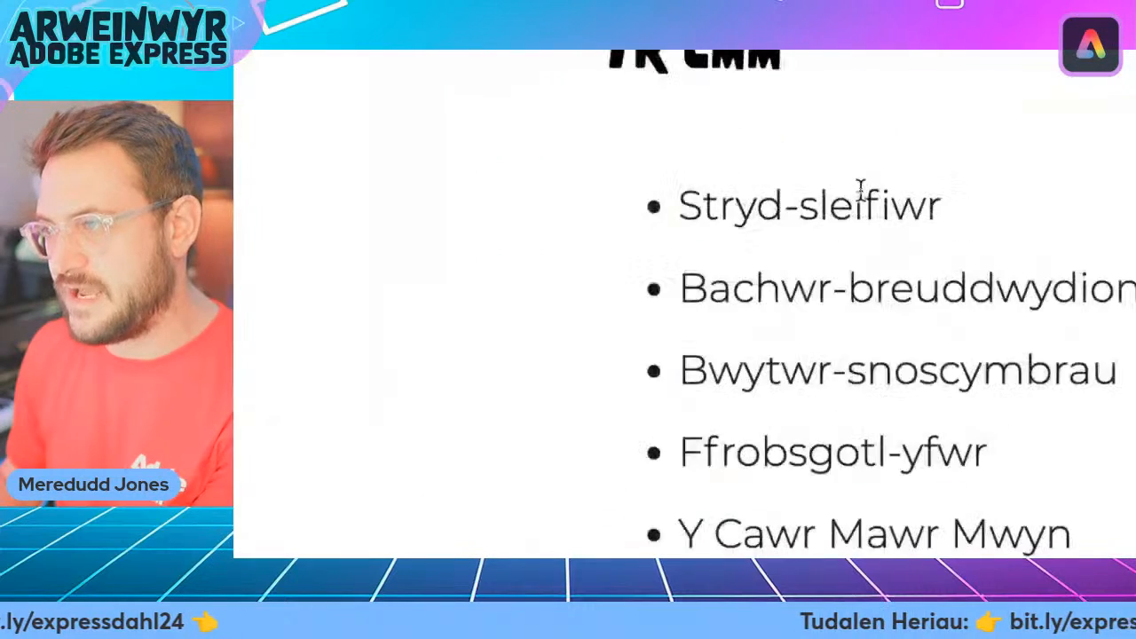
left_click_drag(817, 196, 939, 205)
left_click(312, 66)
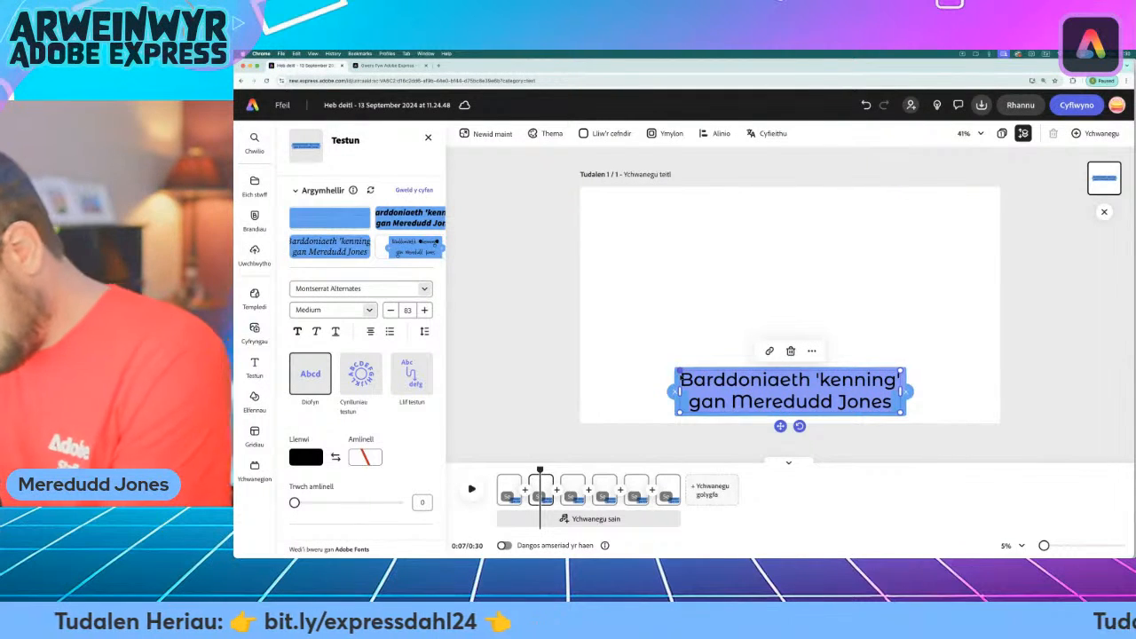
type("Stryd")
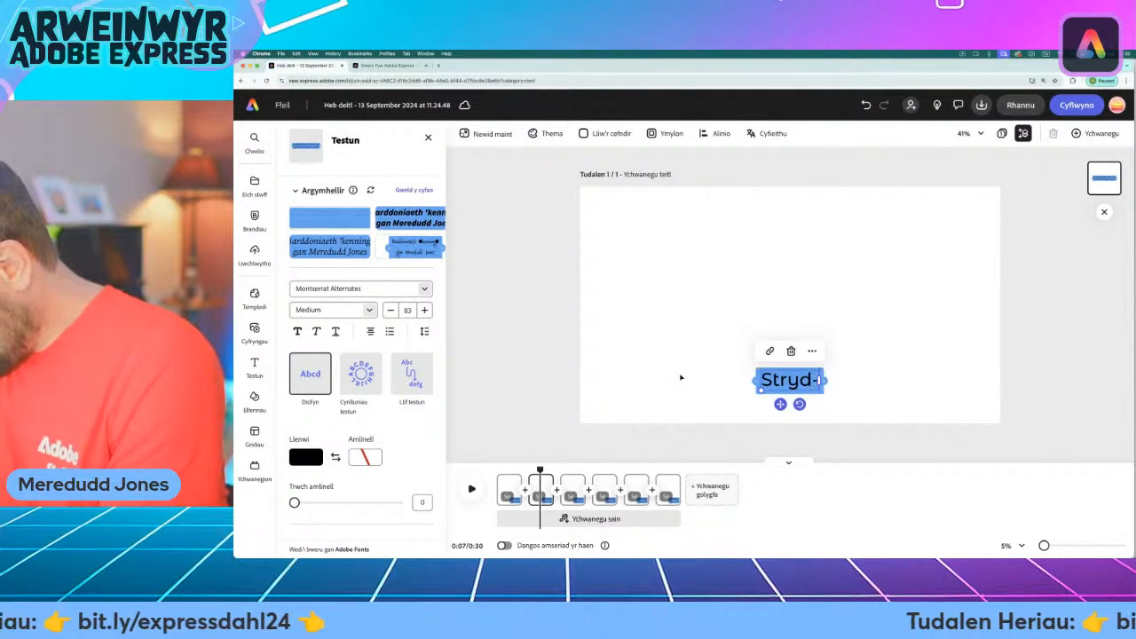
type("-sleifiwr")
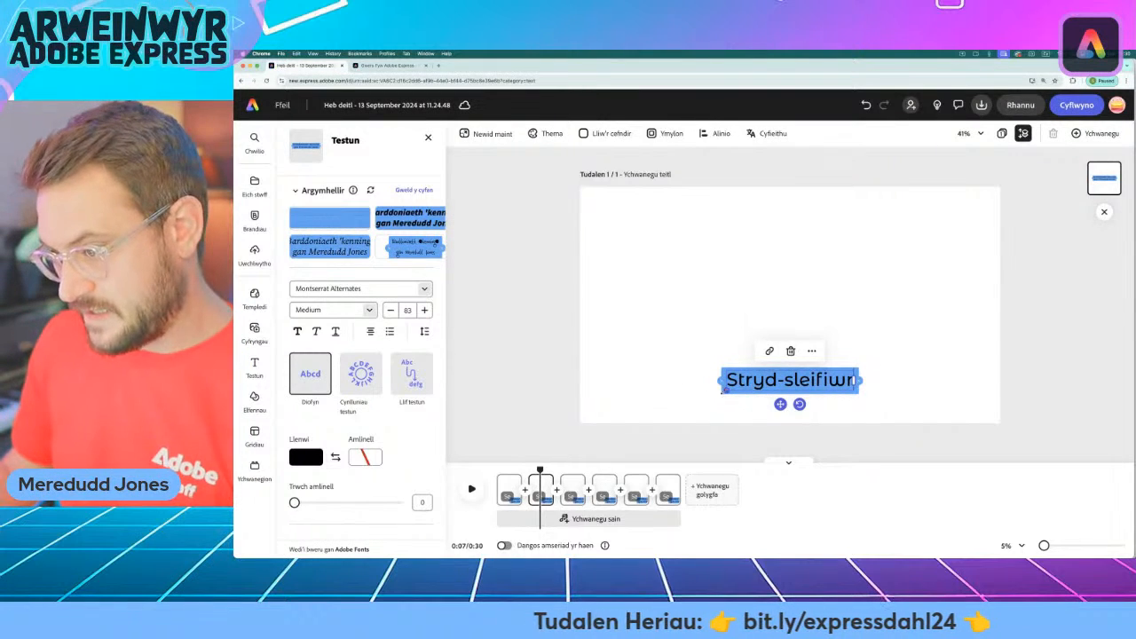
Enlarge the "Stryd-sleifiwr" text to font size 121 and move it to the upper-right corner of the page.
left_click_drag(725, 390, 663, 408)
left_click_drag(772, 374, 1010, 200)
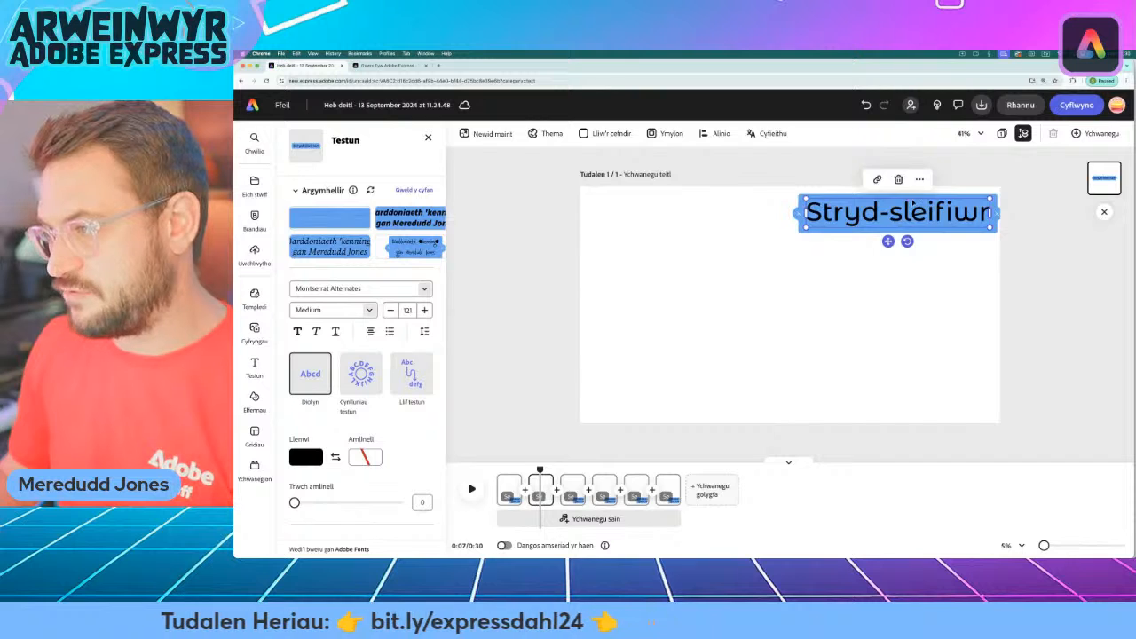
left_click_drag(911, 204, 902, 207)
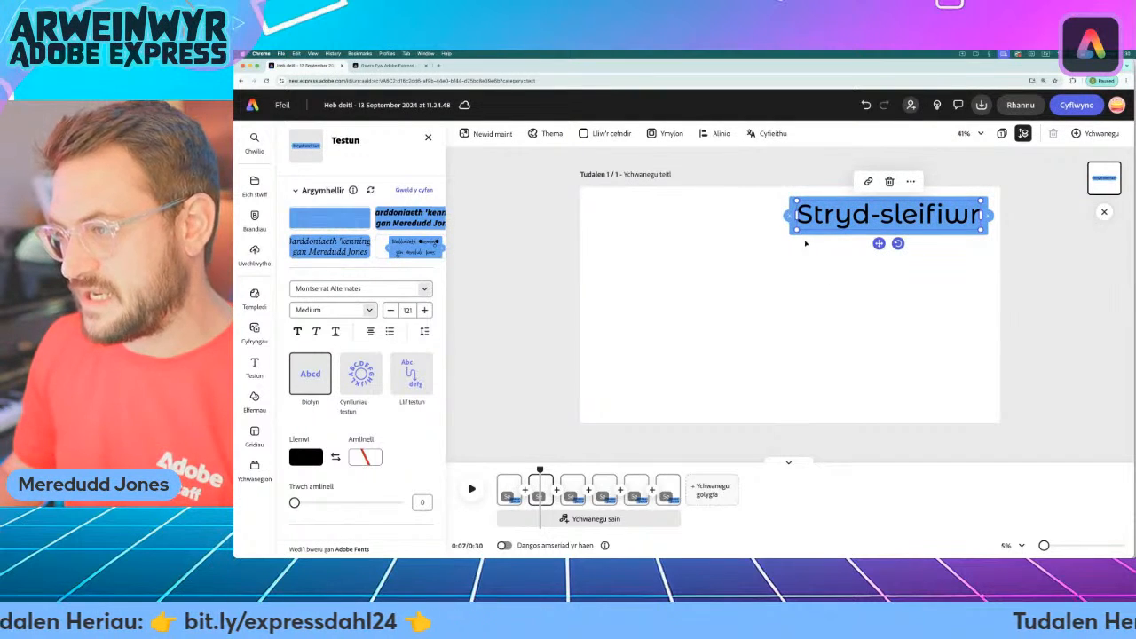
Replace the third scene's title text with the poem's second line, "Bachwr-breuddwydion", and enlarge it along the bottom edge of the page.
left_click_drag(797, 230, 802, 229)
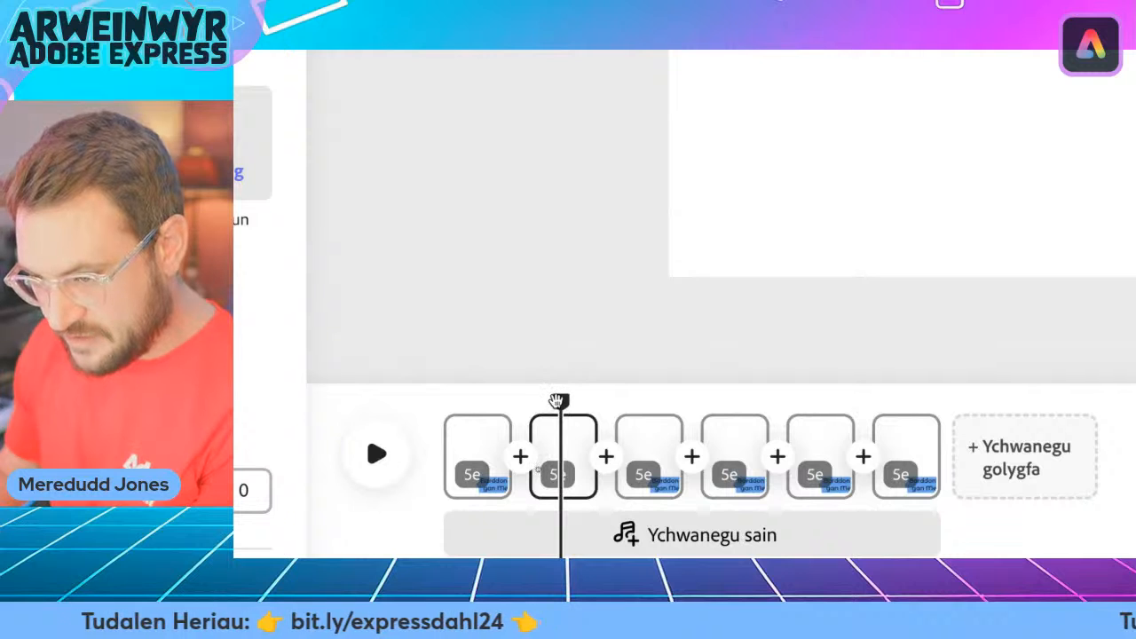
left_click_drag(557, 401, 647, 402)
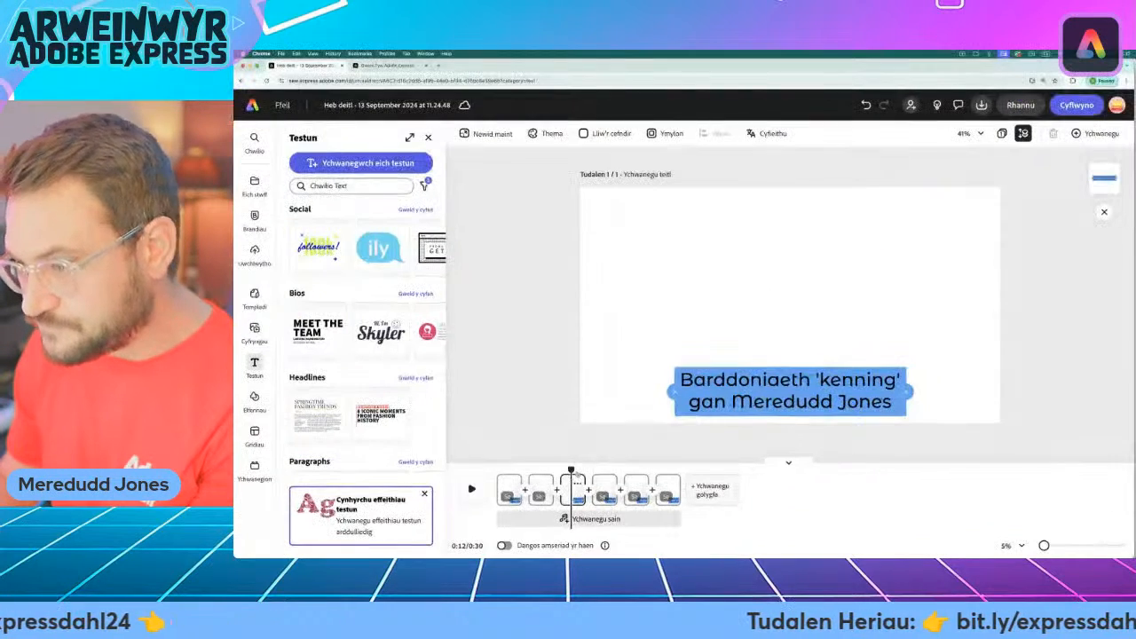
left_click(381, 65)
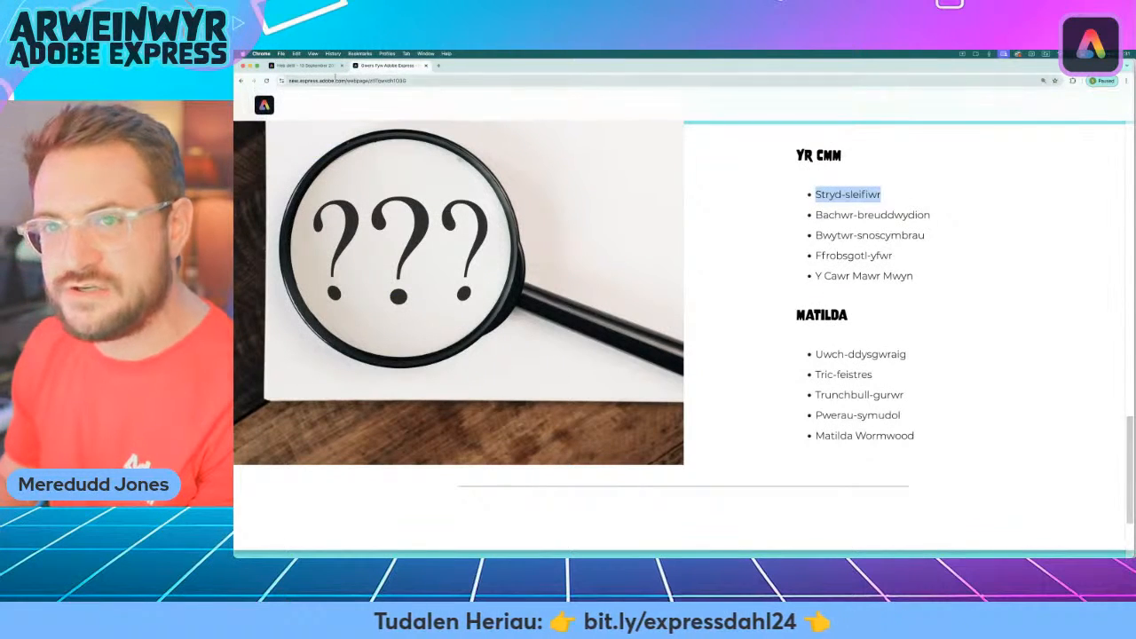
left_click(301, 66)
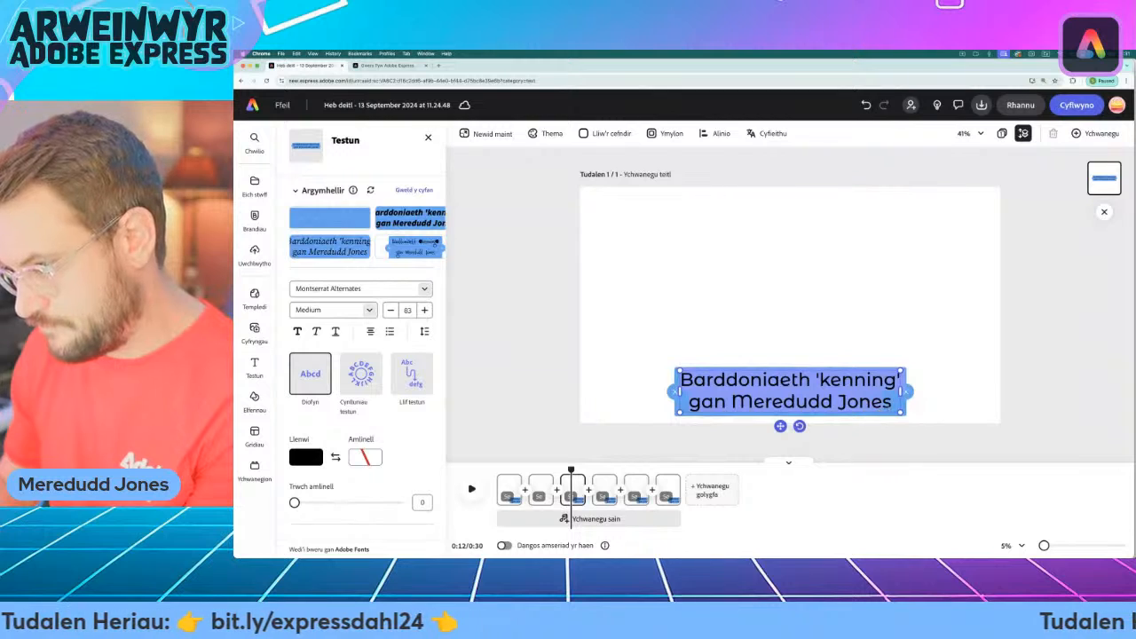
type("Ba")
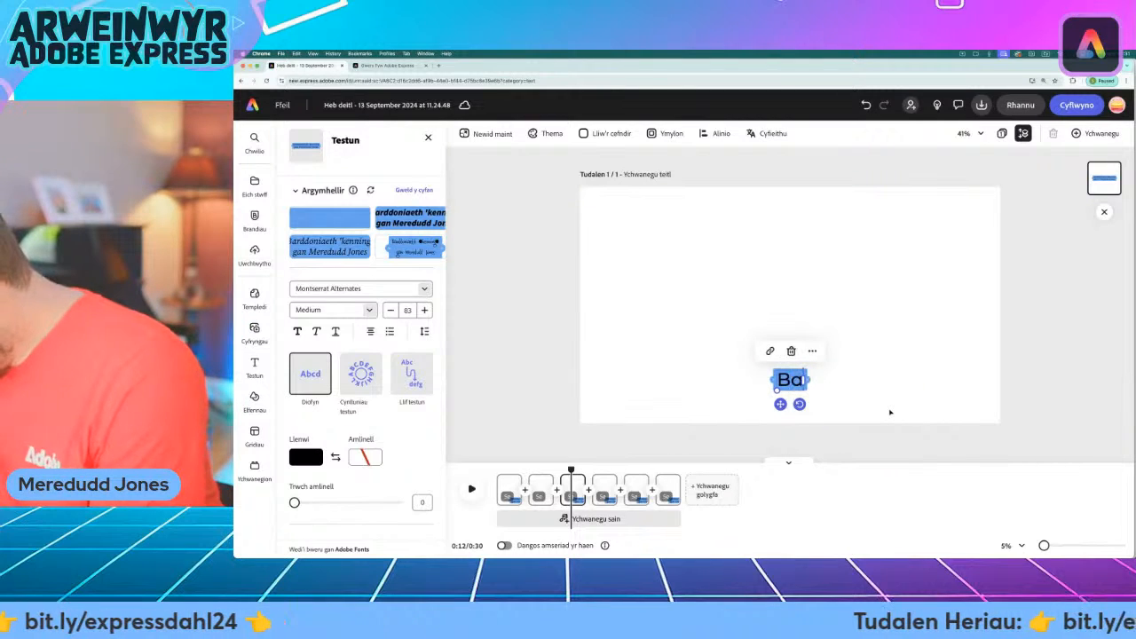
type("chwr-b")
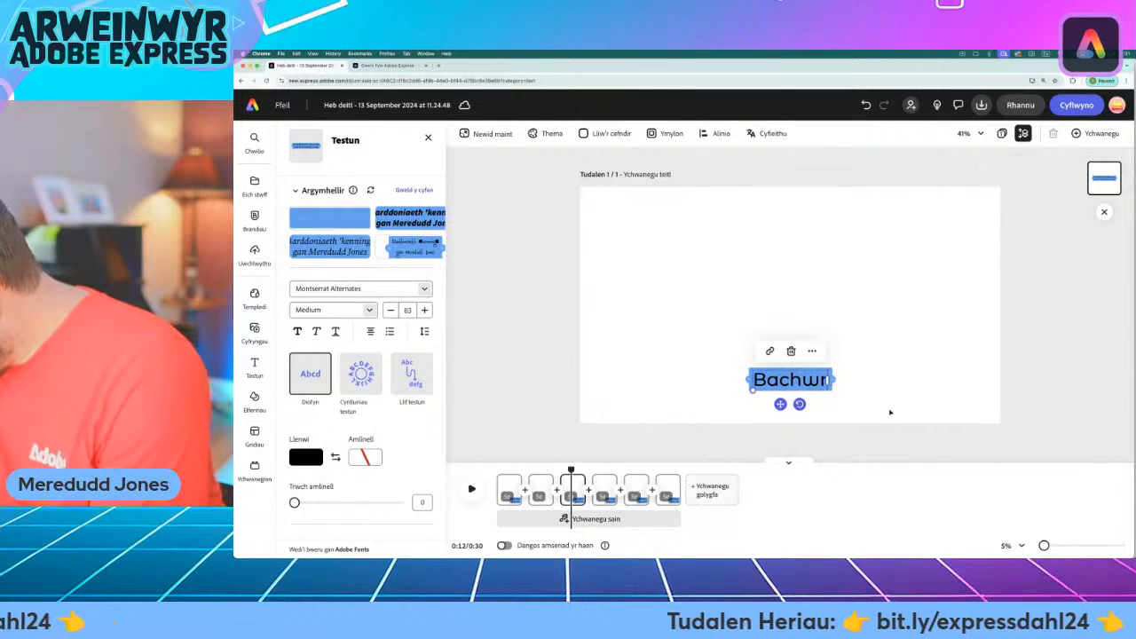
type("uddwydion")
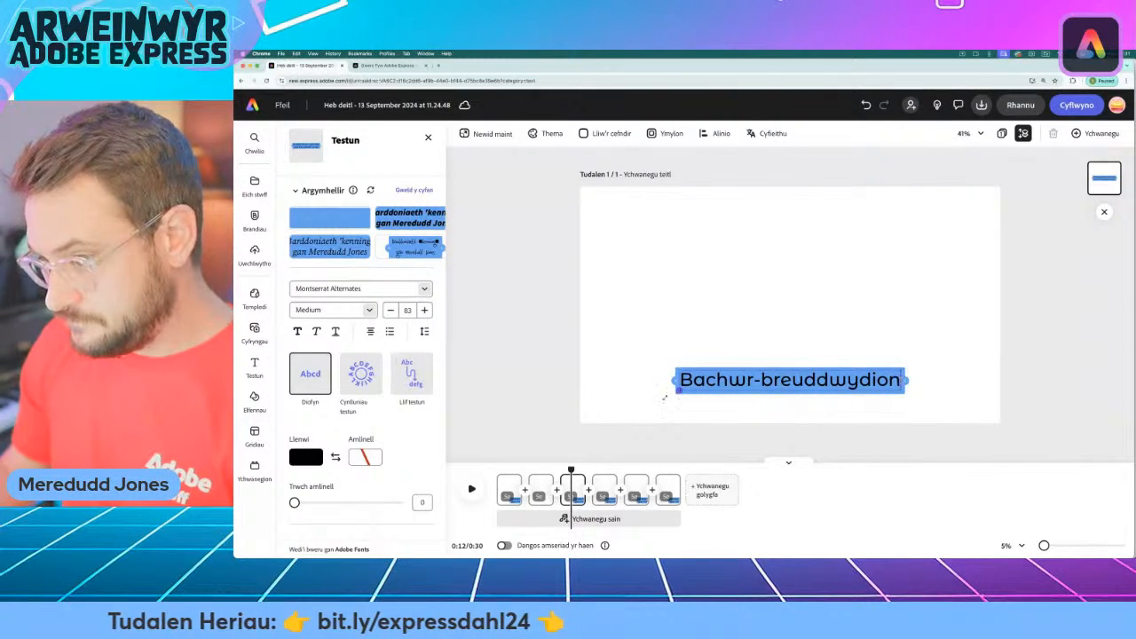
left_click_drag(665, 397, 575, 403)
mouse_move(689, 395)
left_mouse_down()
mouse_move(717, 408)
mouse_move(706, 408)
left_mouse_up()
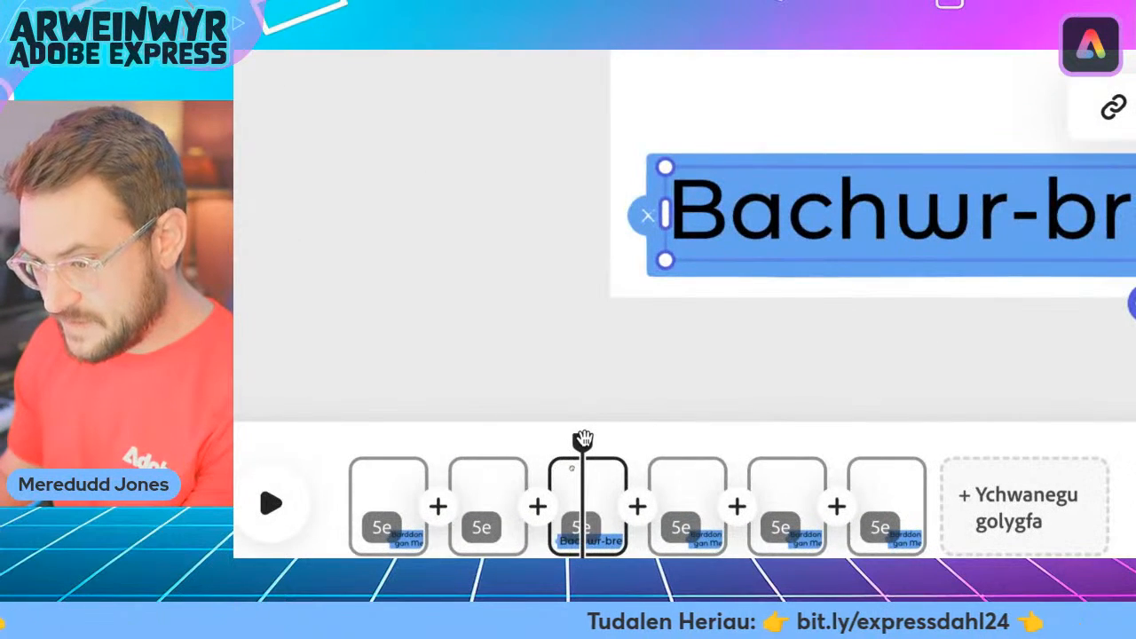
Replace the fourth scene's title text with "Bwytwr-snoscymbrau" and place it at font size 117 in the page's upper-left corner.
left_click_drag(583, 439, 684, 441)
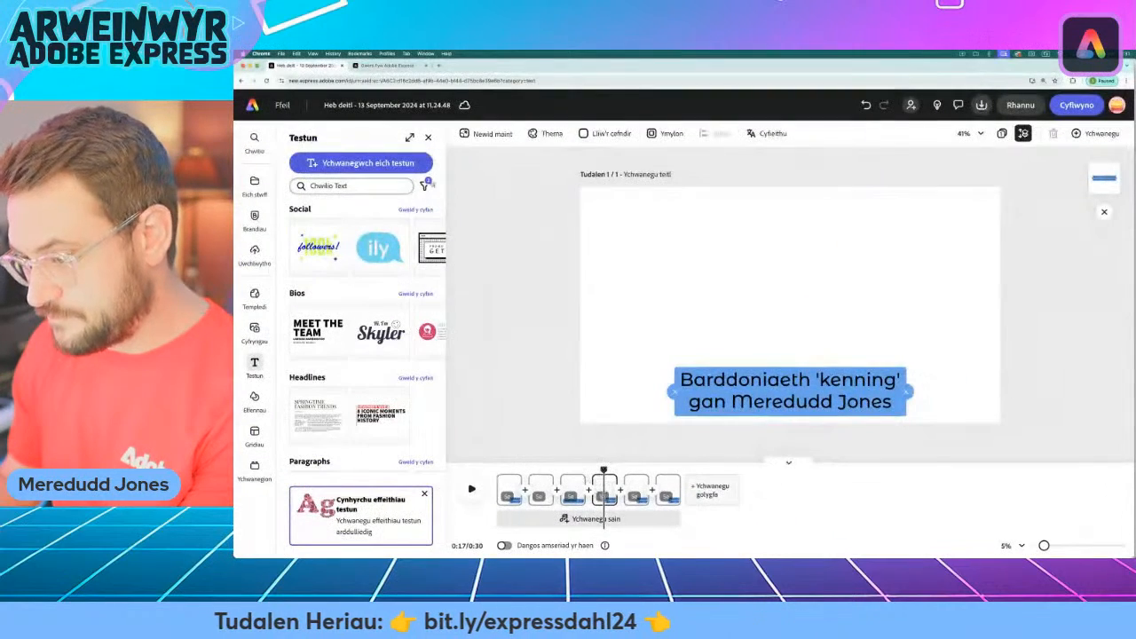
left_click(388, 66)
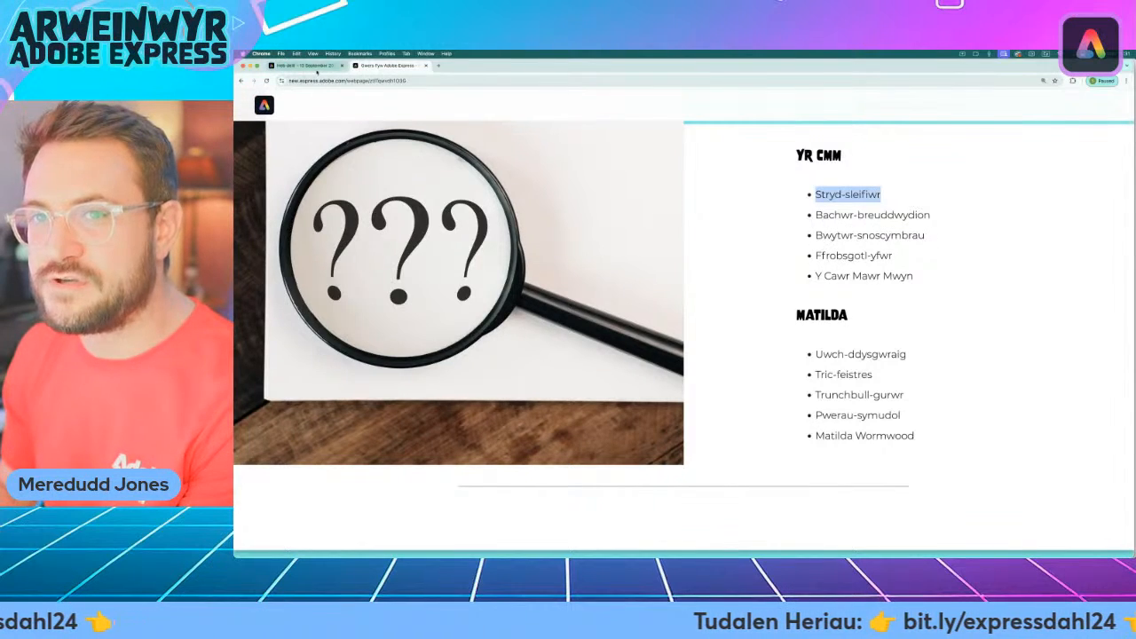
key("ctrl+shift+Tab")
left_click(806, 396)
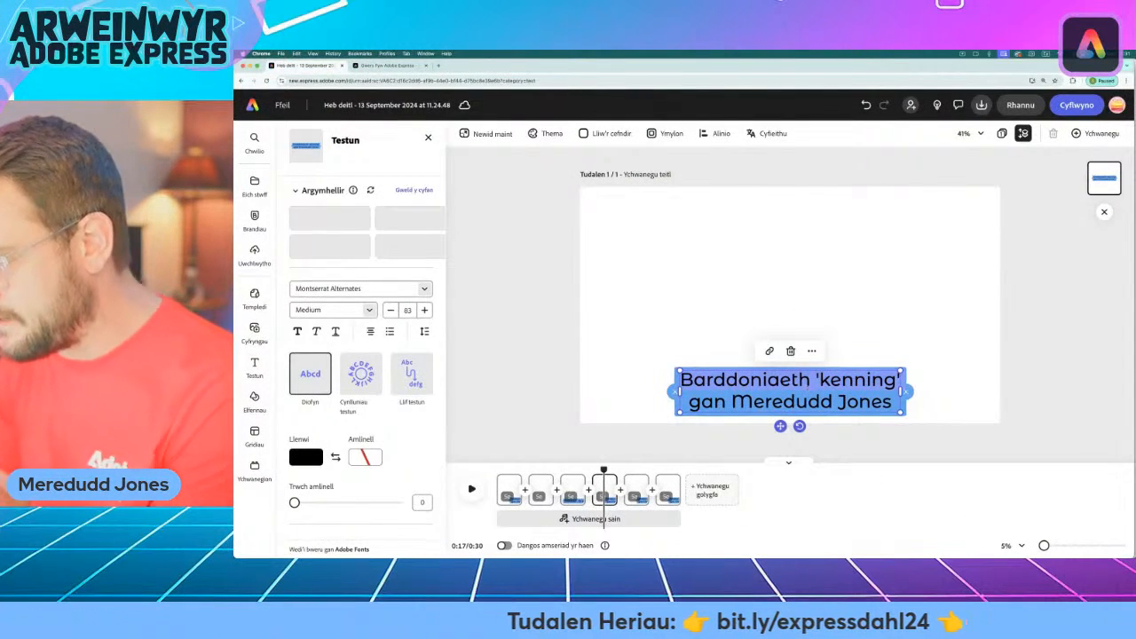
key("BackSpace")
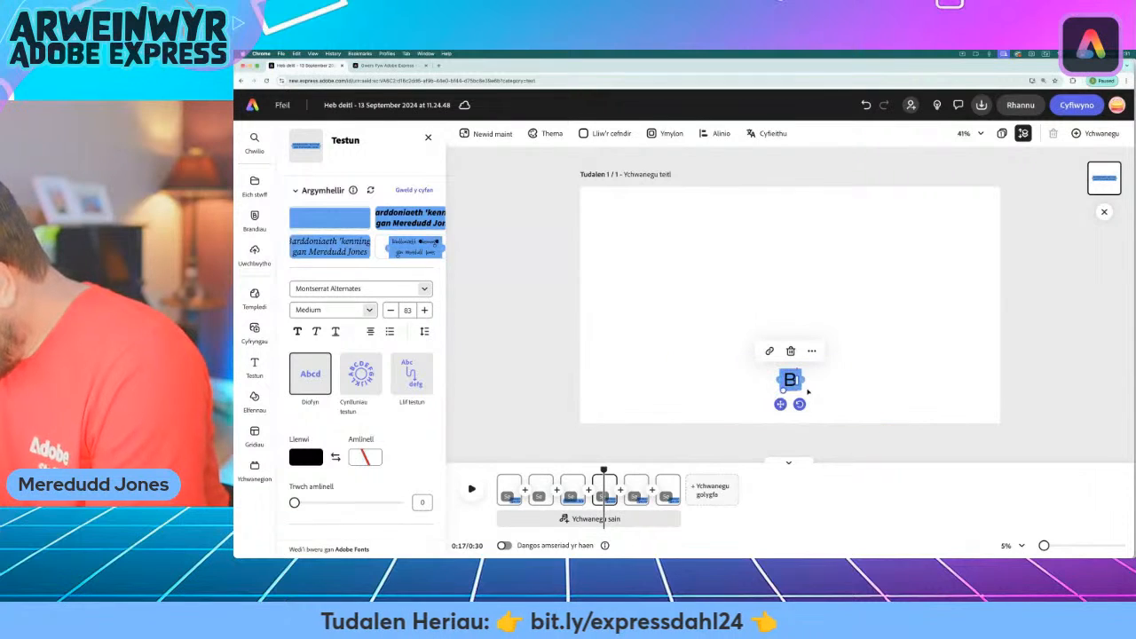
type("Bwytw")
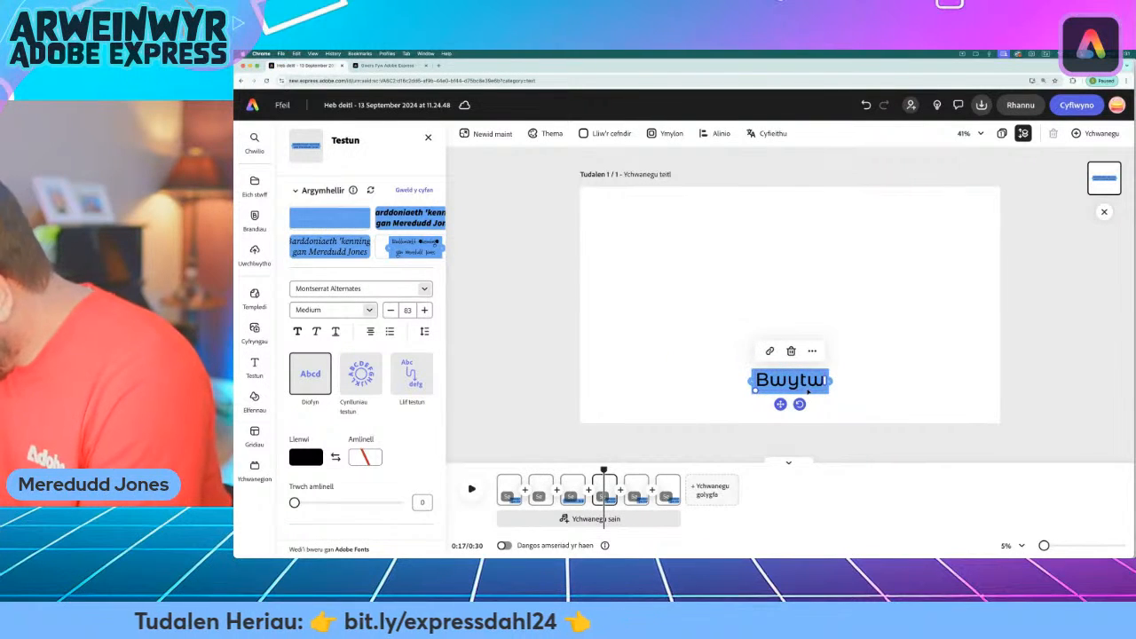
type("r-sn")
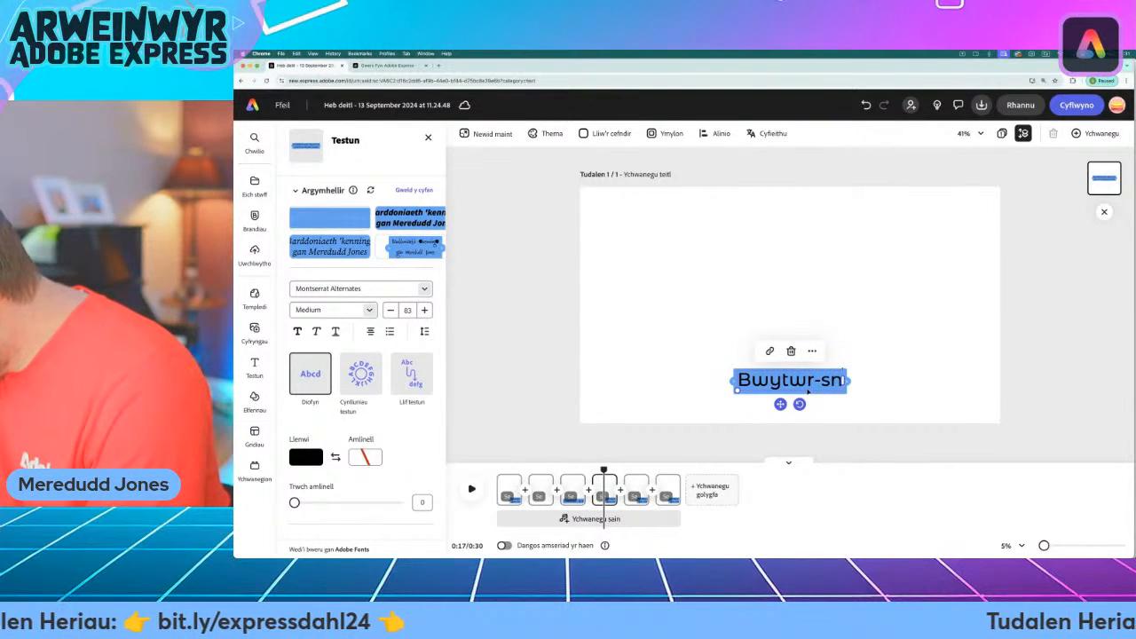
type("oscymn")
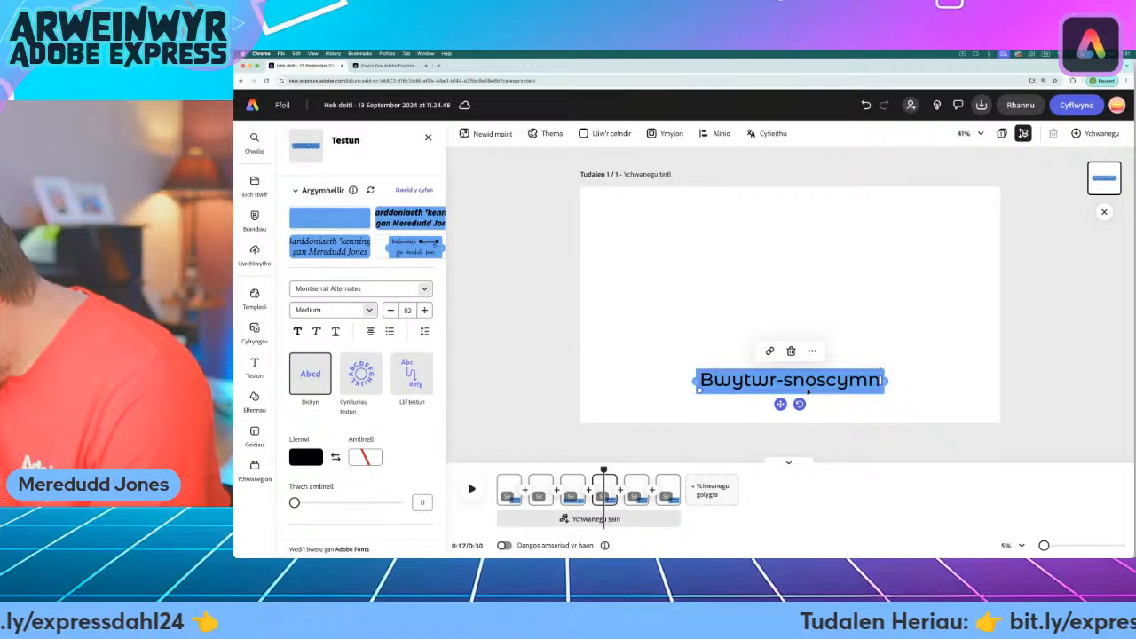
key("BackSpace")
type("brau")
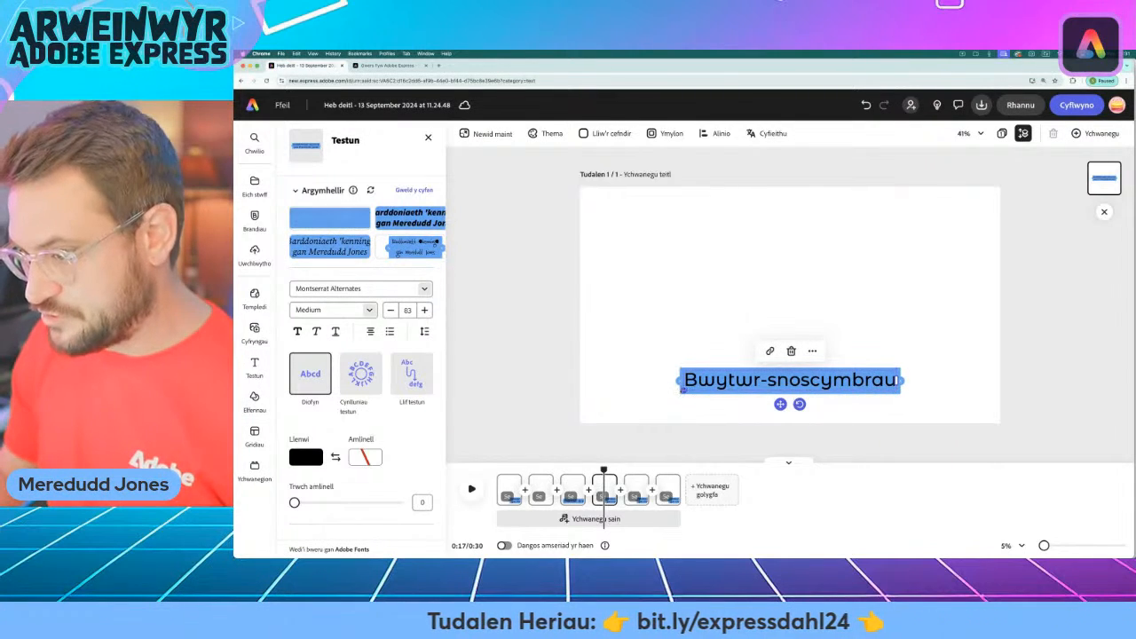
left_click_drag(681, 389, 594, 399)
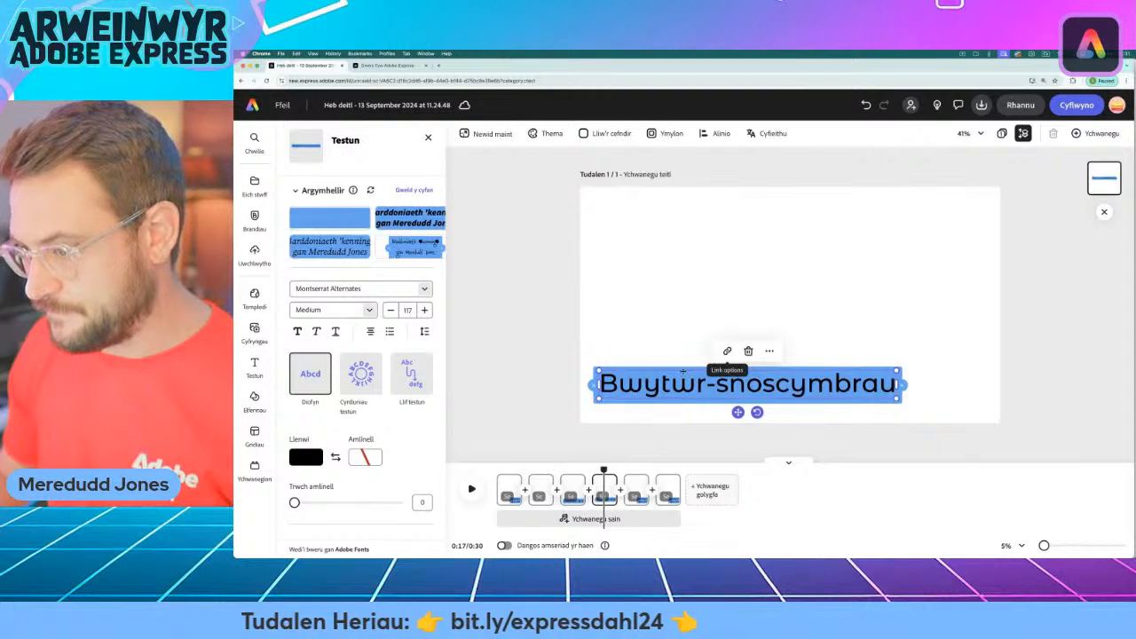
left_click_drag(681, 373, 678, 206)
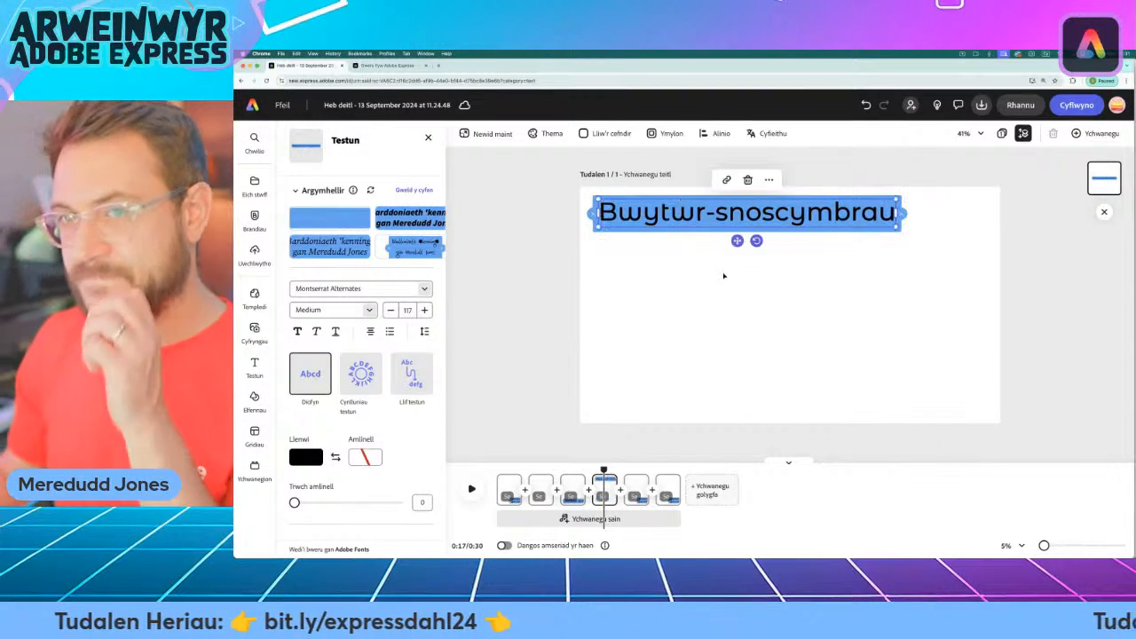
Replace the fifth scene's title text with "Ffrobsgotl-yfwr" from the poem document and place it at font size 119 in the page's lower-right corner.
left_click(390, 64)
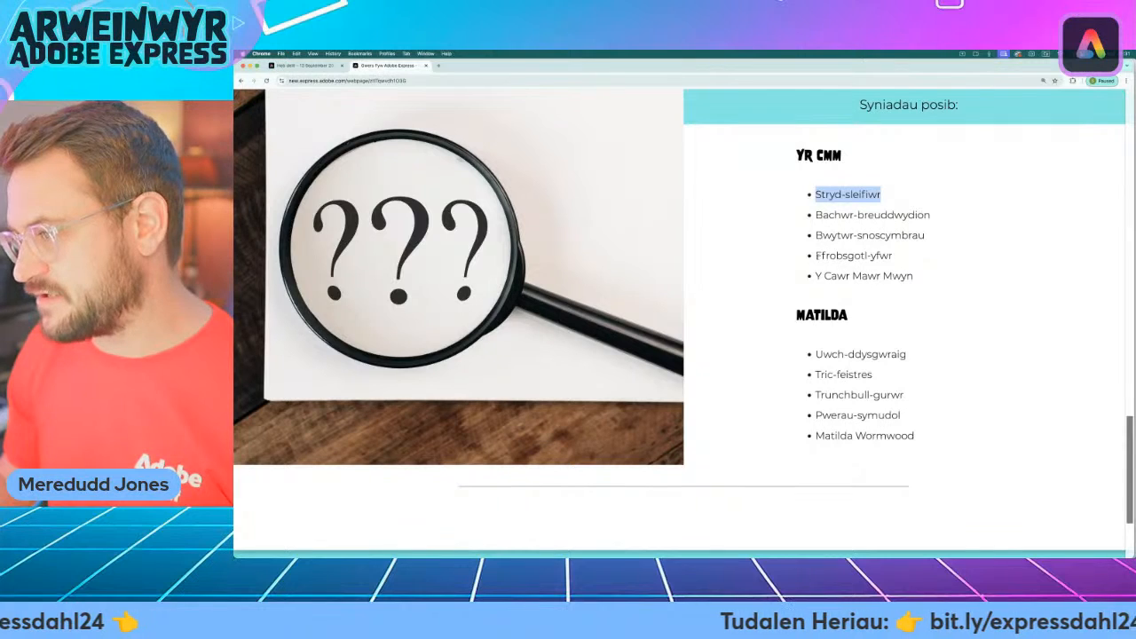
left_click_drag(815, 255, 879, 256)
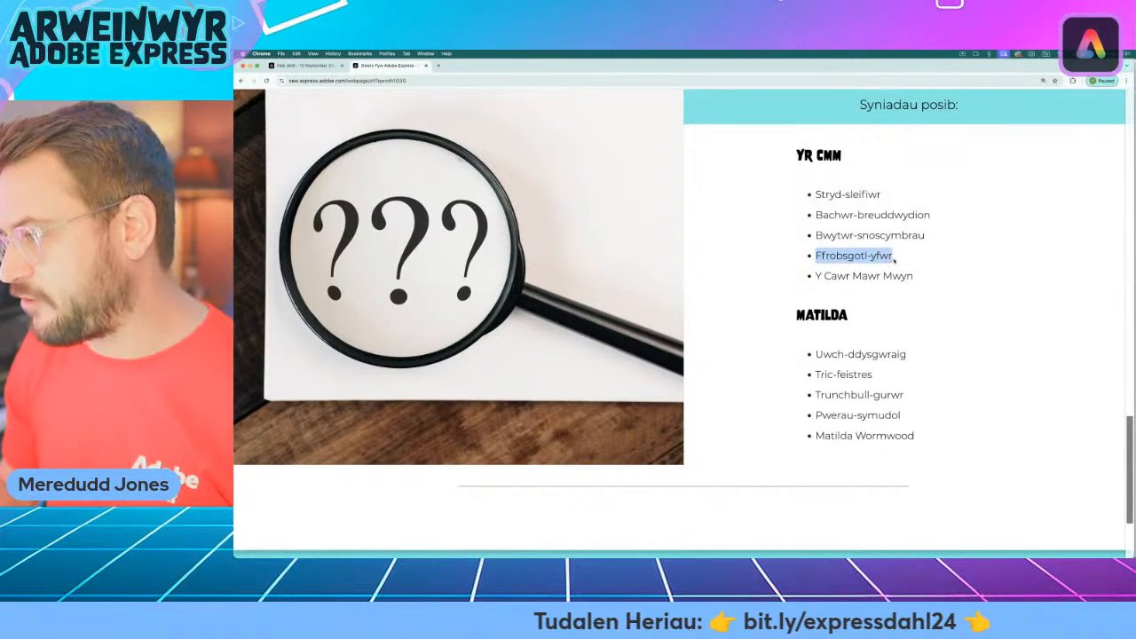
left_click(302, 64)
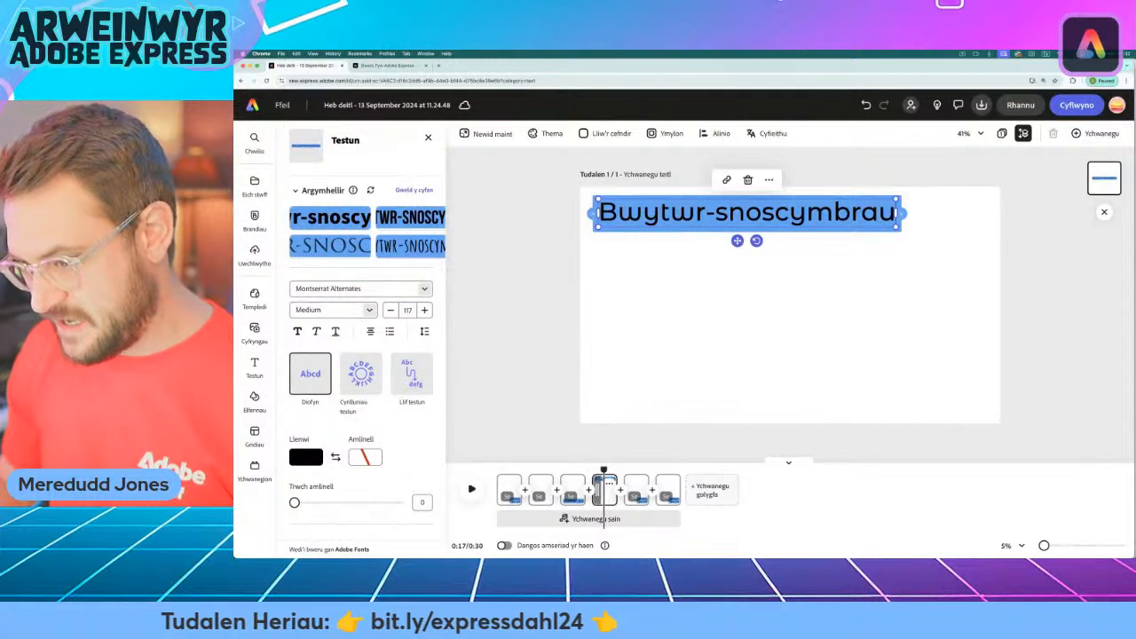
left_click(635, 490)
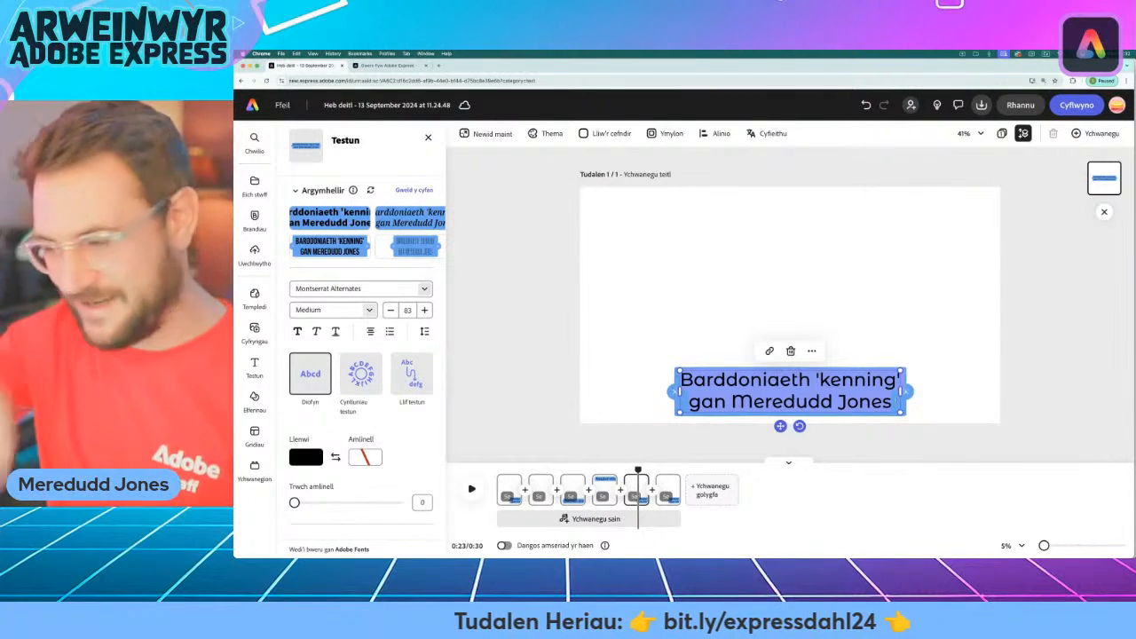
type("Ffr")
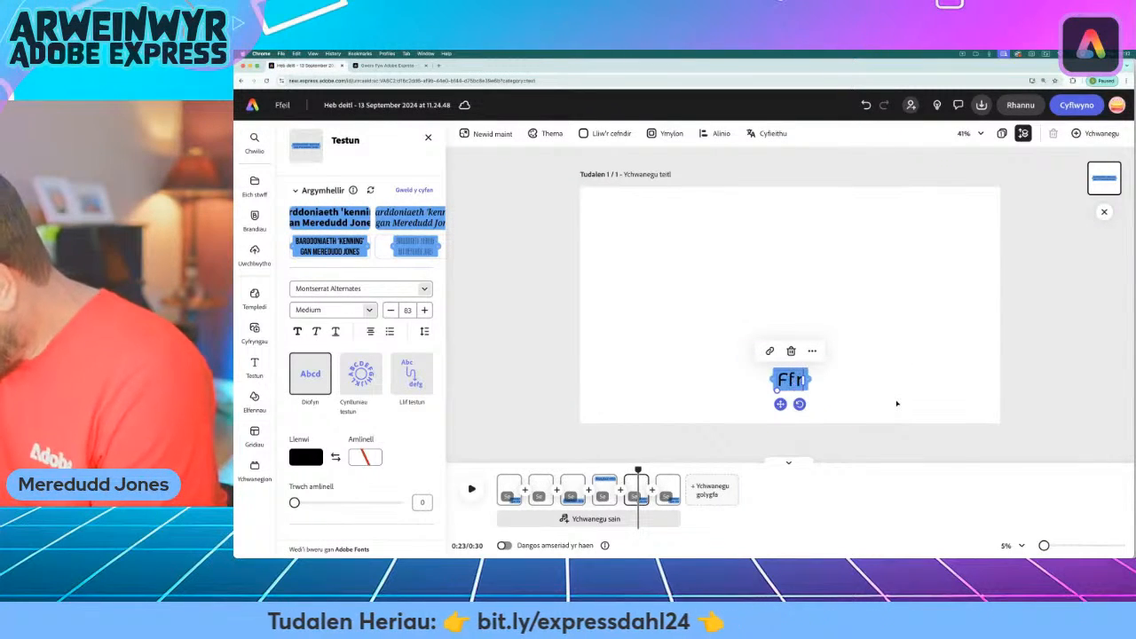
type("obsgo")
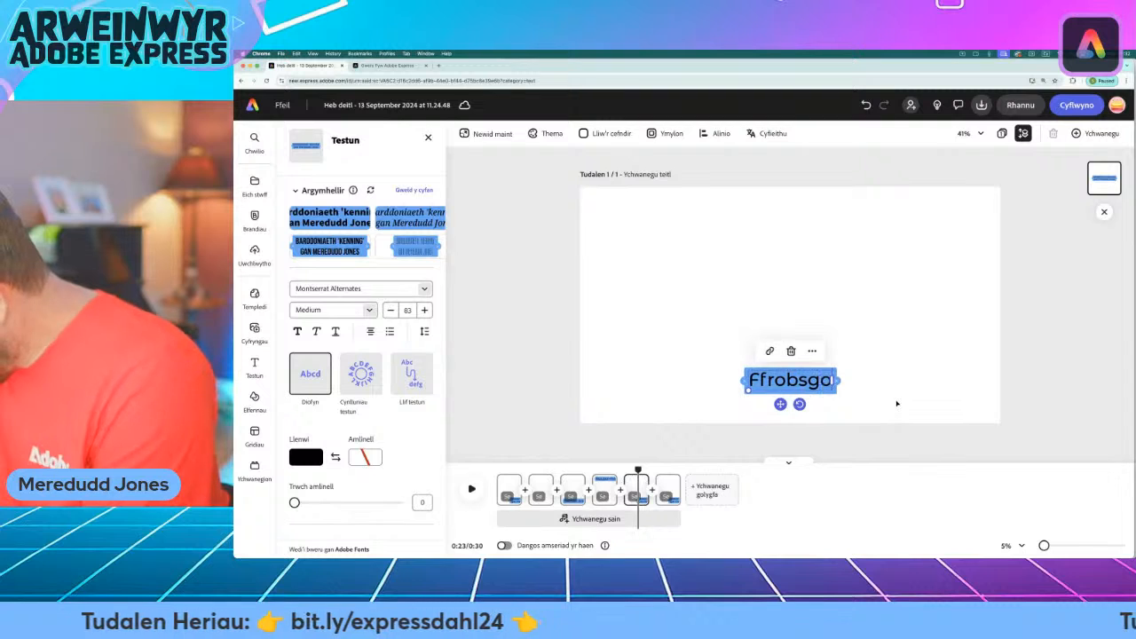
type("tl-yfwr")
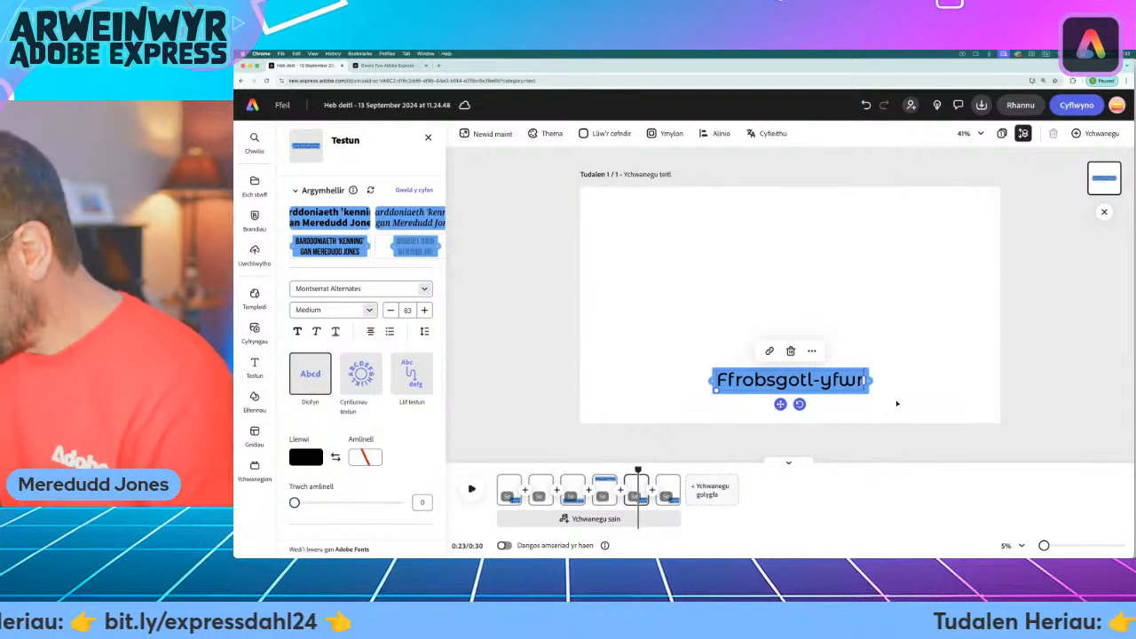
key("Escape")
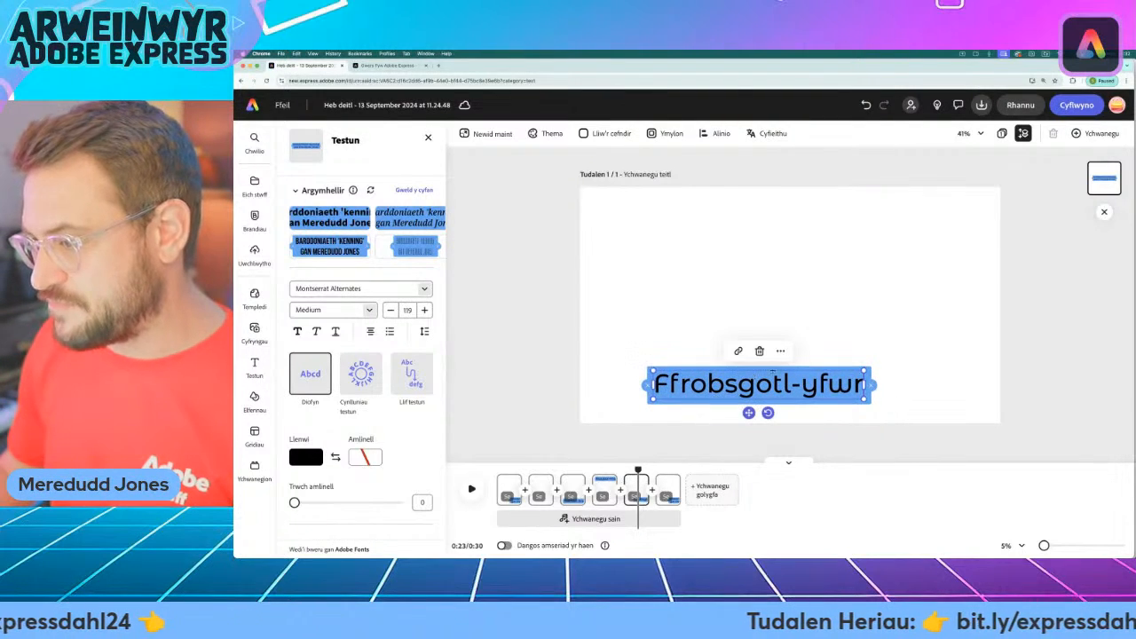
left_click_drag(769, 372, 878, 382)
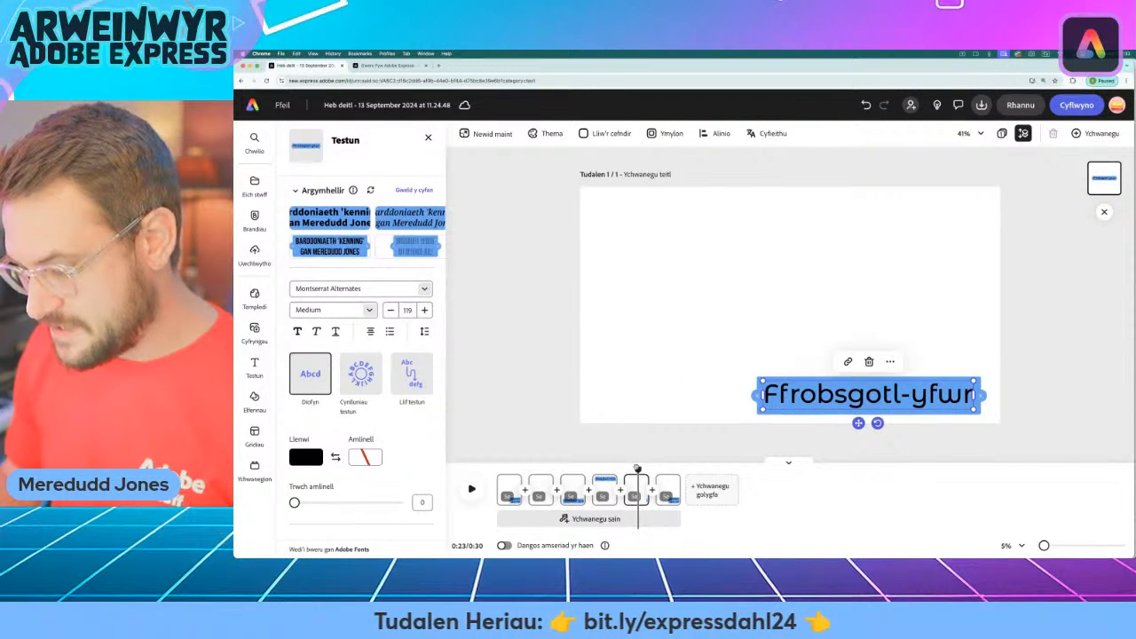
Replace the sixth scene's title text with "yr cmm" and place it at font size 200, on two lines, on the left side of the page.
left_click(636, 479)
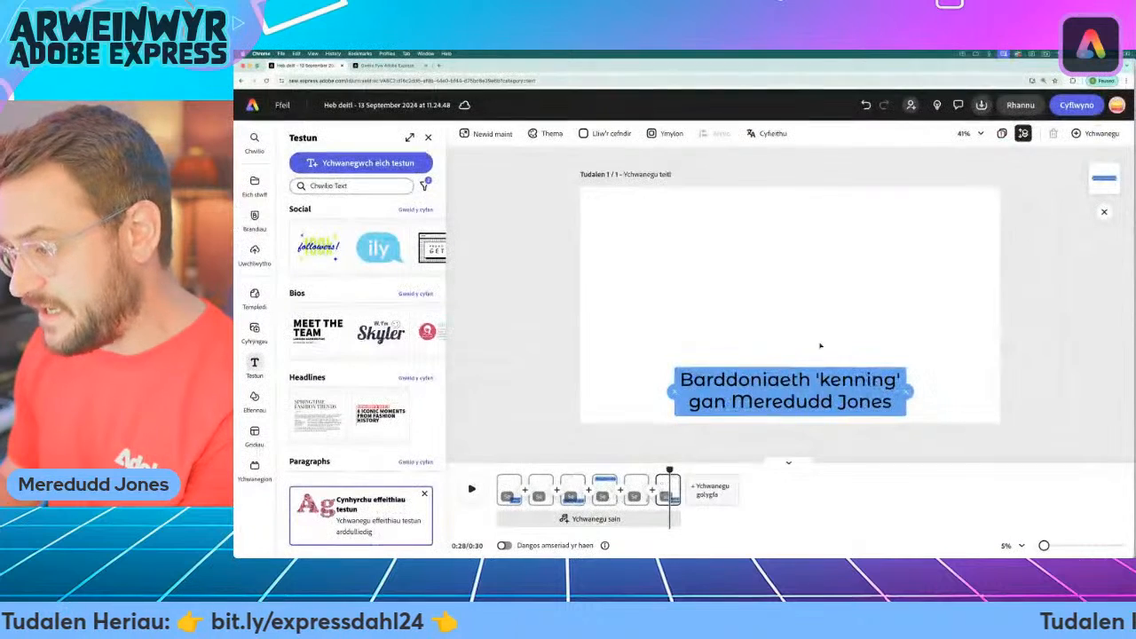
left_click(790, 390)
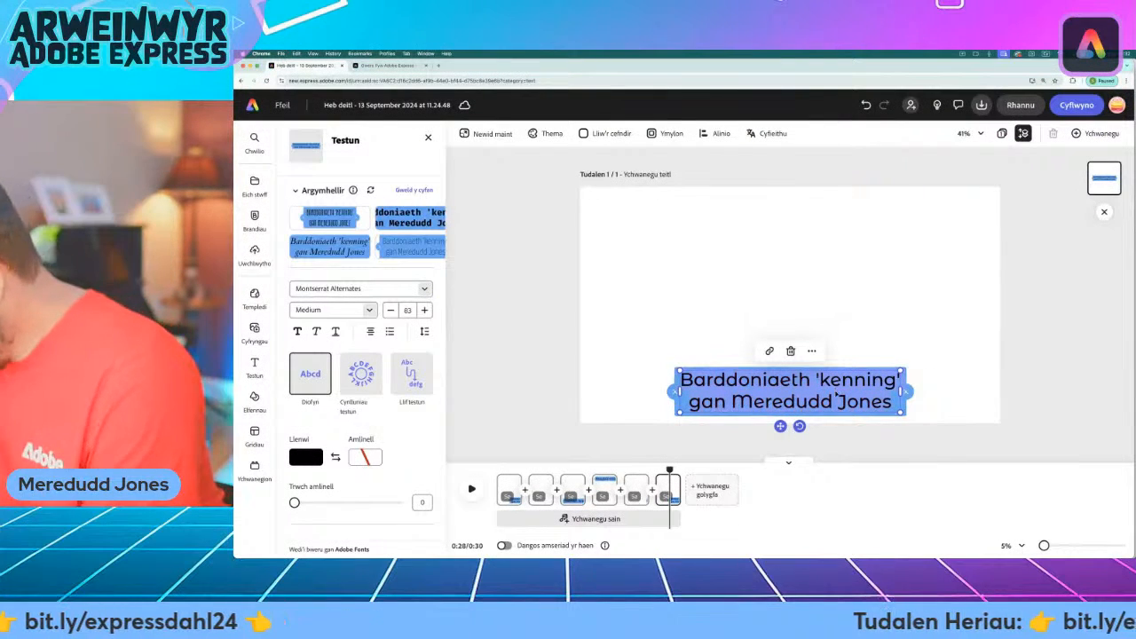
type("yr cm")
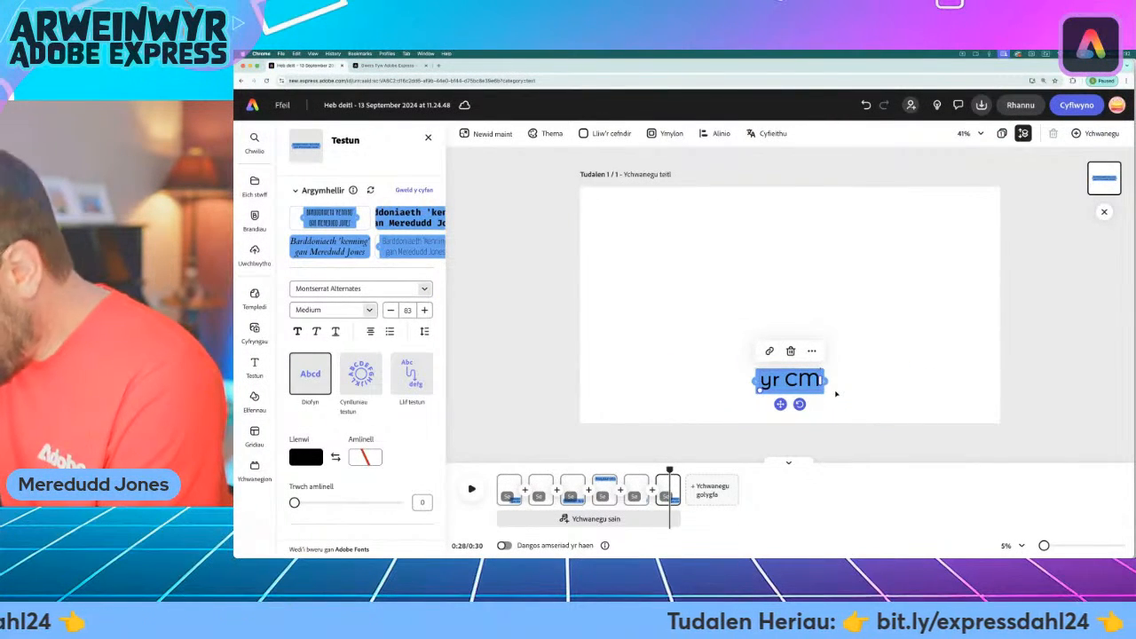
type("m")
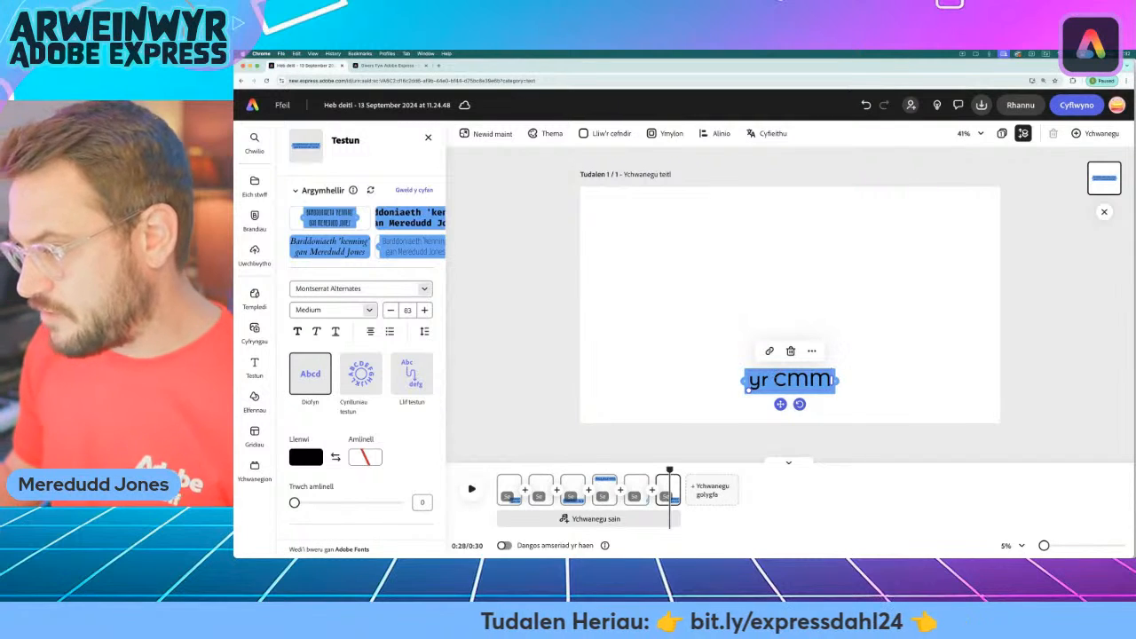
left_click_drag(789, 380, 711, 350)
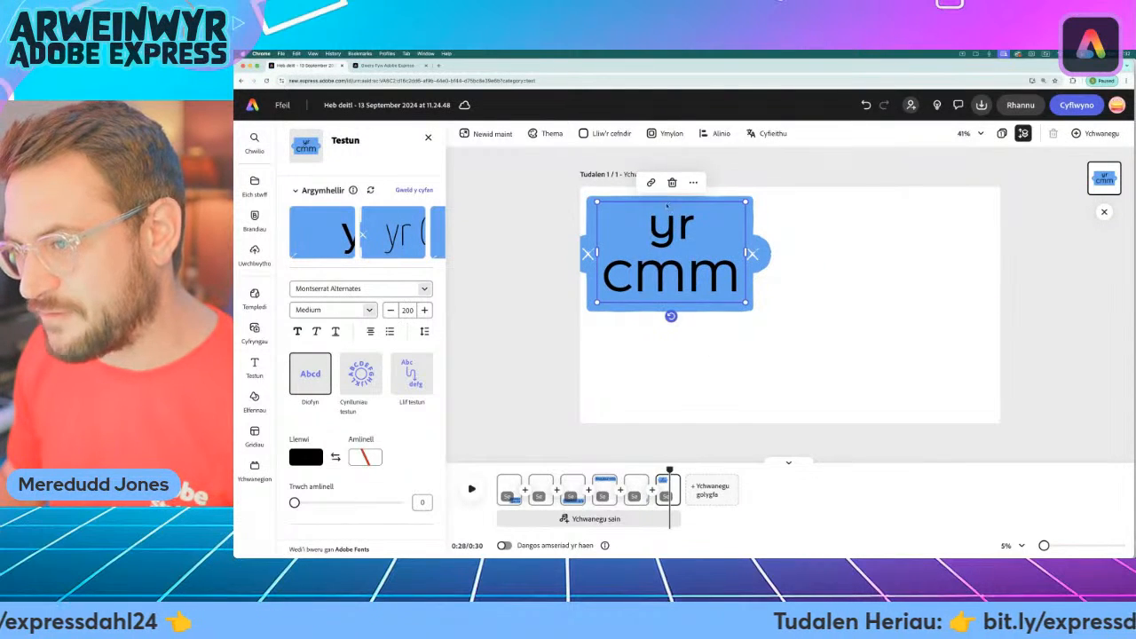
left_click_drag(668, 206, 682, 257)
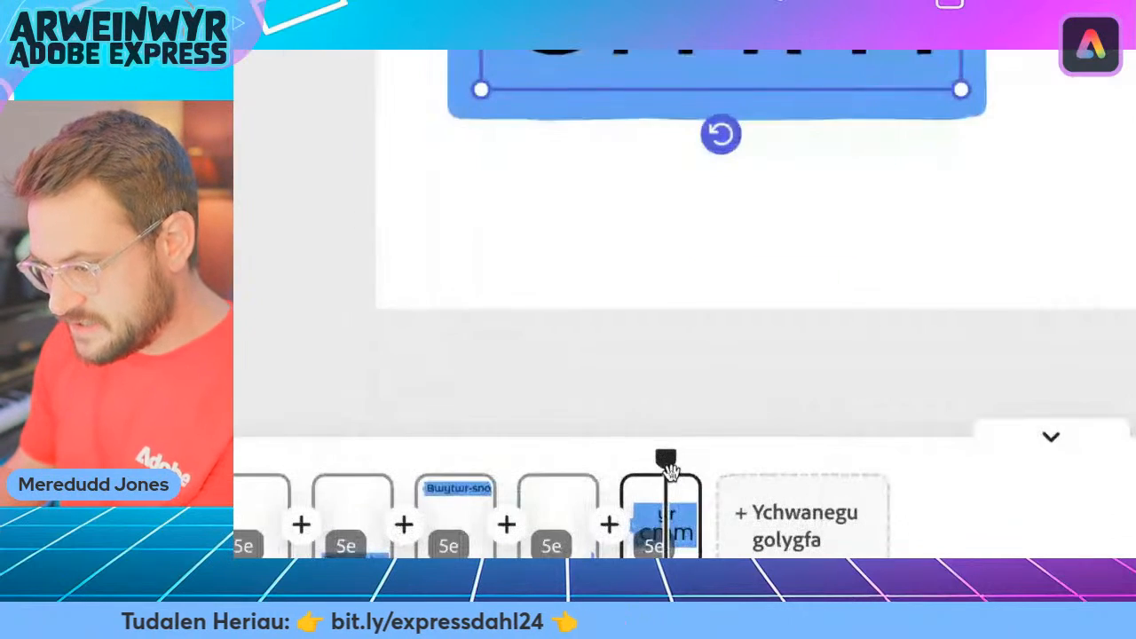
Return the timeline playhead to the start of the title scene.
left_click_drag(670, 471, 99, 464)
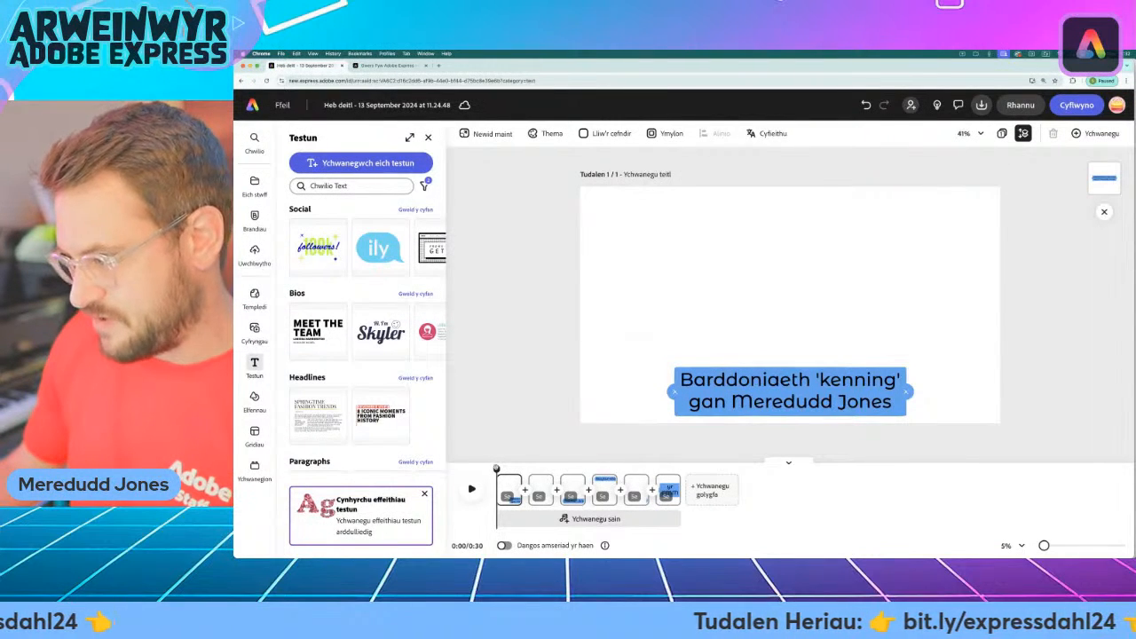
left_click_drag(527, 469, 503, 471)
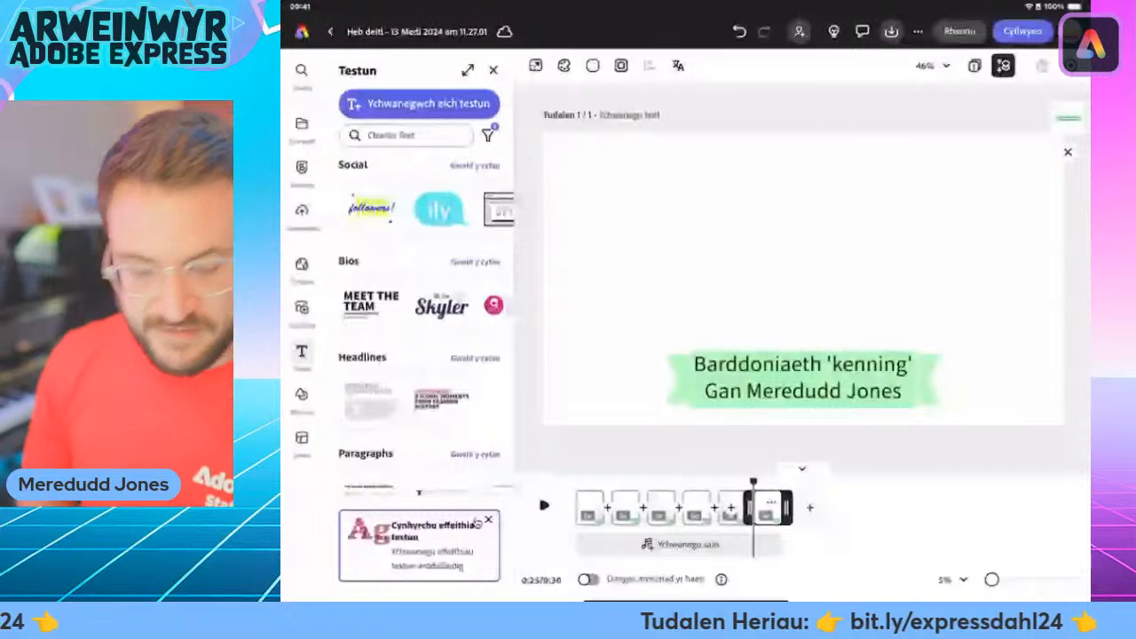
Move the timeline playhead to the second scene, at about 8 seconds.
left_click(662, 507)
left_click_drag(647, 482, 781, 481)
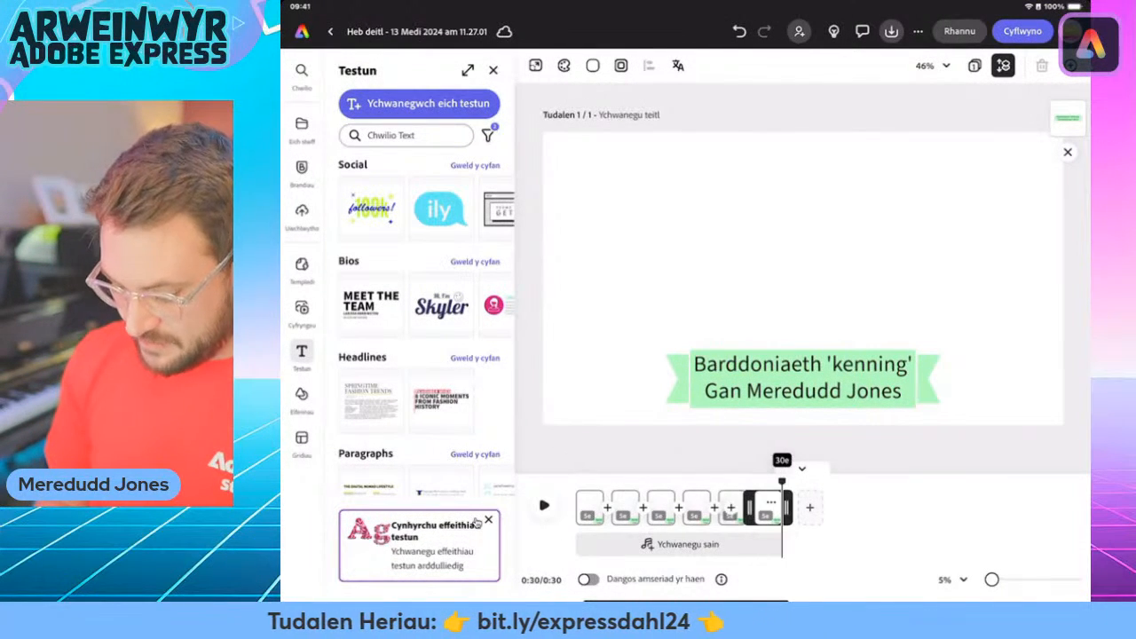
mouse_move(652, 482)
left_mouse_down()
mouse_move(587, 482)
mouse_move(774, 482)
mouse_move(586, 482)
mouse_move(635, 482)
left_mouse_up()
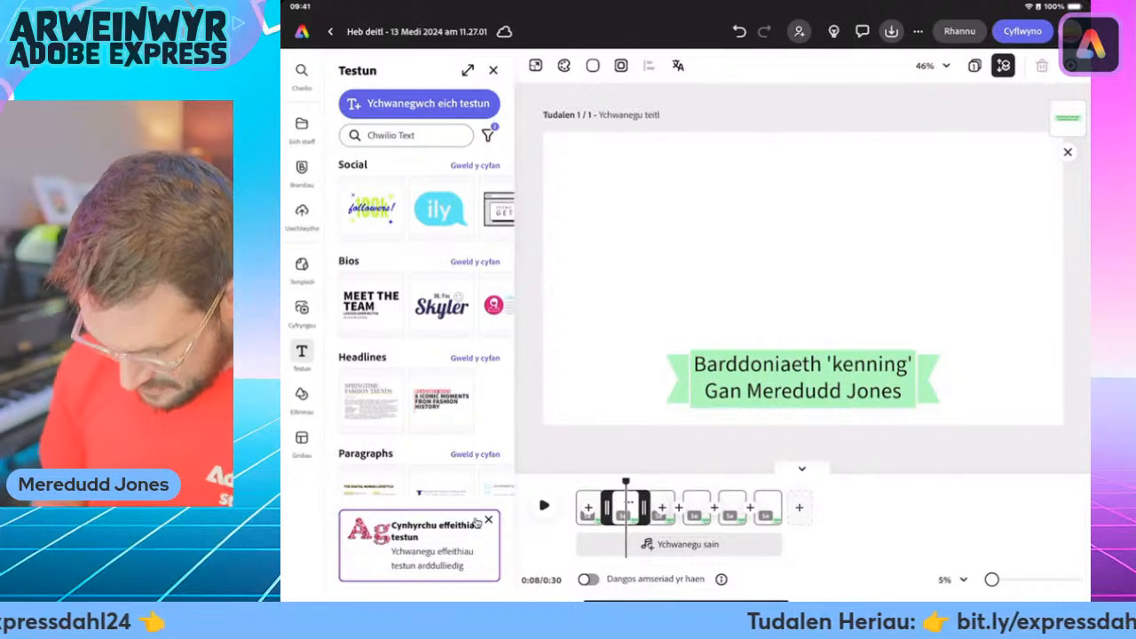
Switch to Chrome, read the Matilda kenning lines on the poem web page, and return to Adobe Express.
left_click_drag(685, 600, 701, 373)
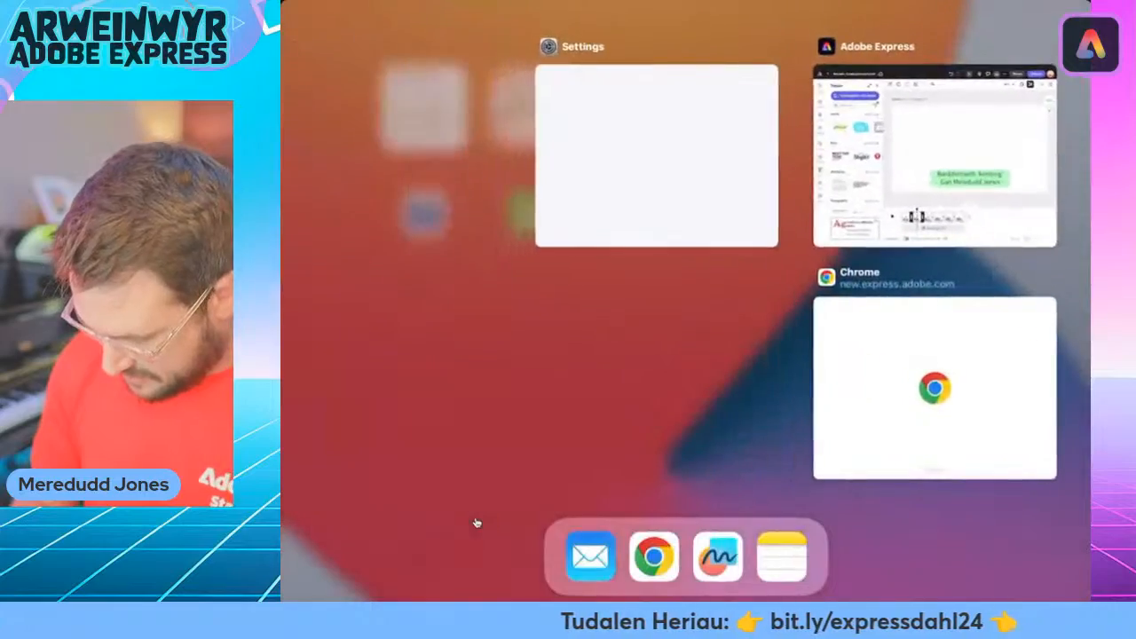
left_click(935, 387)
scroll(477, 524, "down", 5)
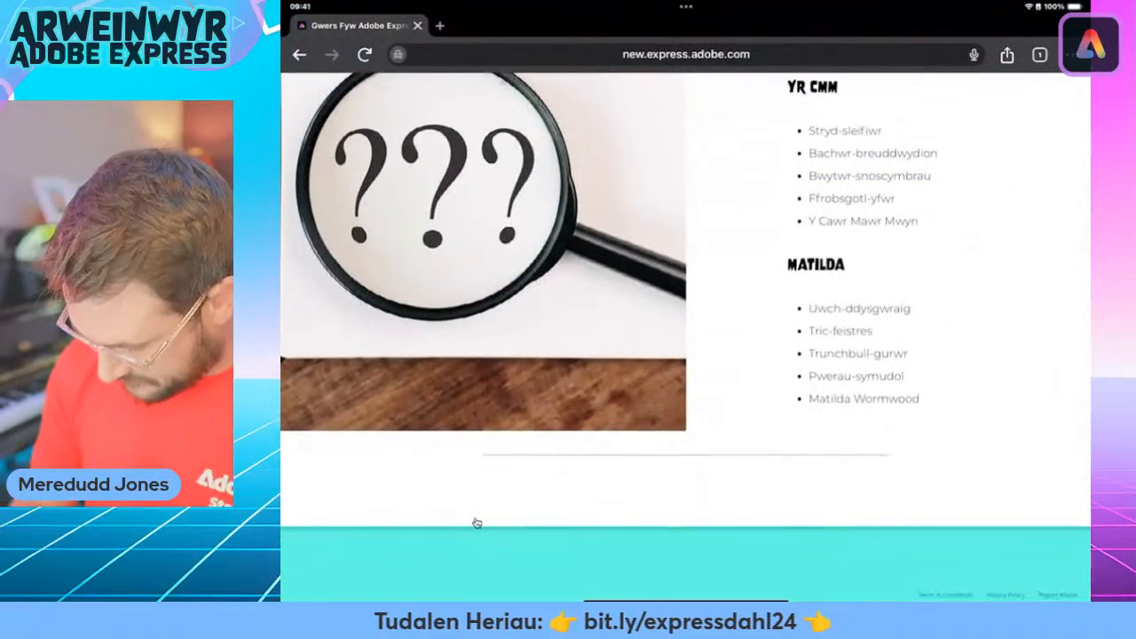
scroll(476, 524, "down", 3)
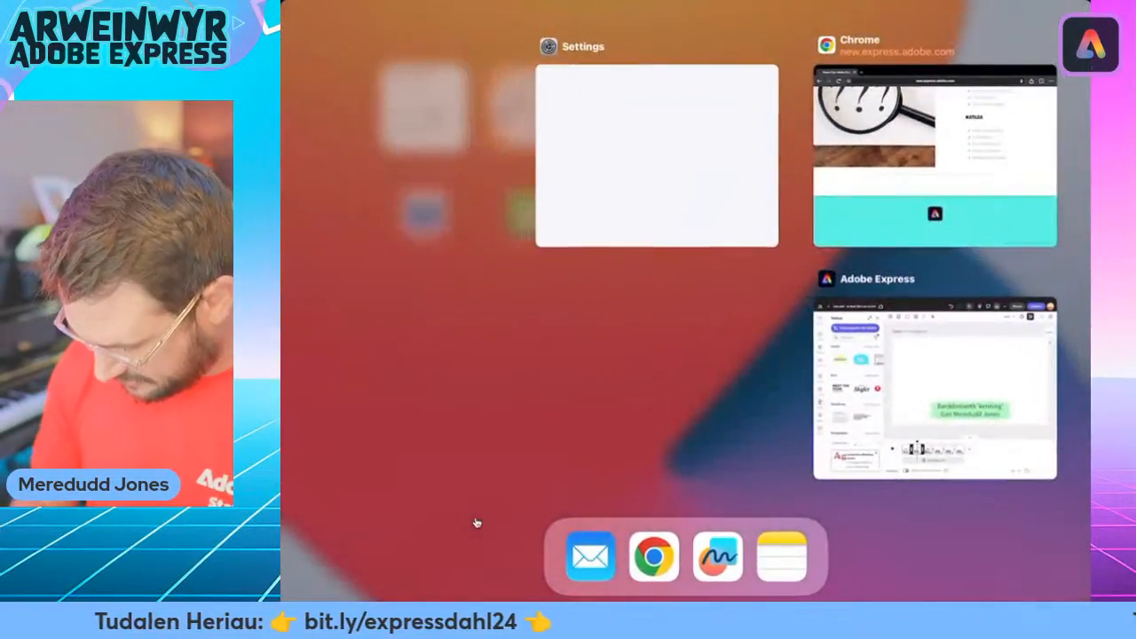
left_click(935, 388)
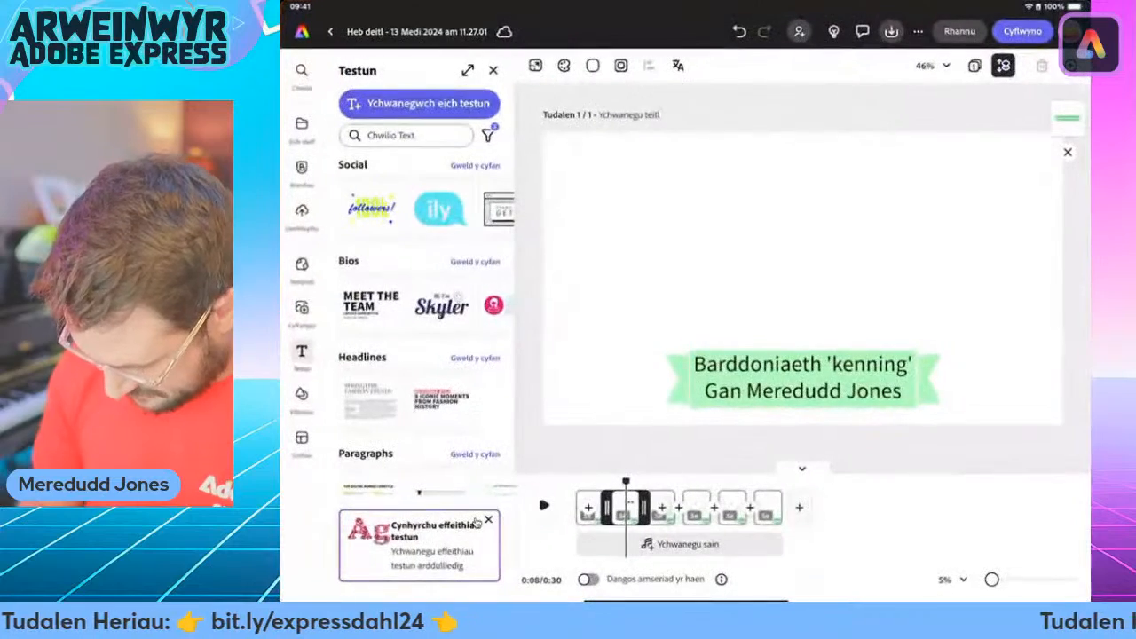
Replace the second scene's title text with "Uwch-ddysgwraig" and place it at font size 132 at the page's upper centre.
double_click(793, 391)
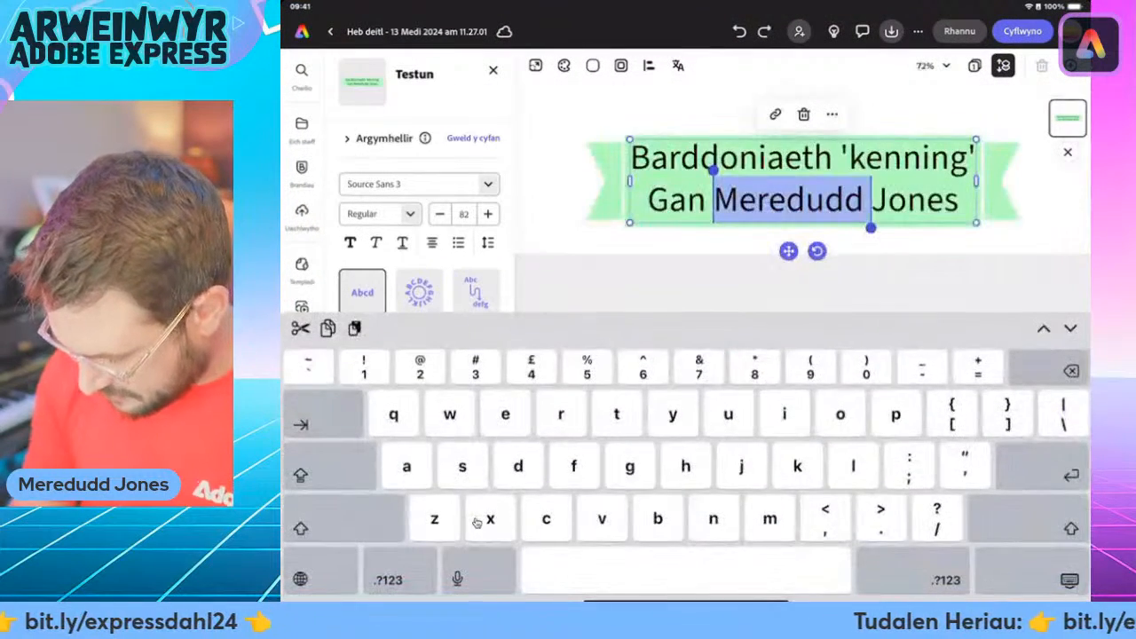
left_click_drag(872, 228, 959, 228)
left_click_drag(713, 168, 651, 147)
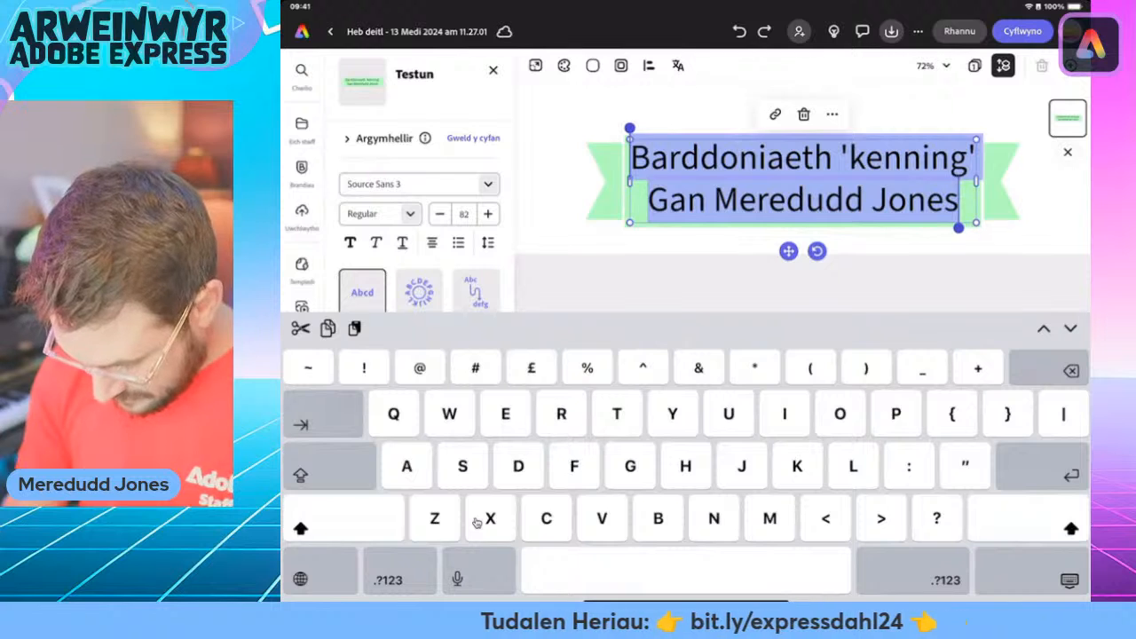
type("Uwch-")
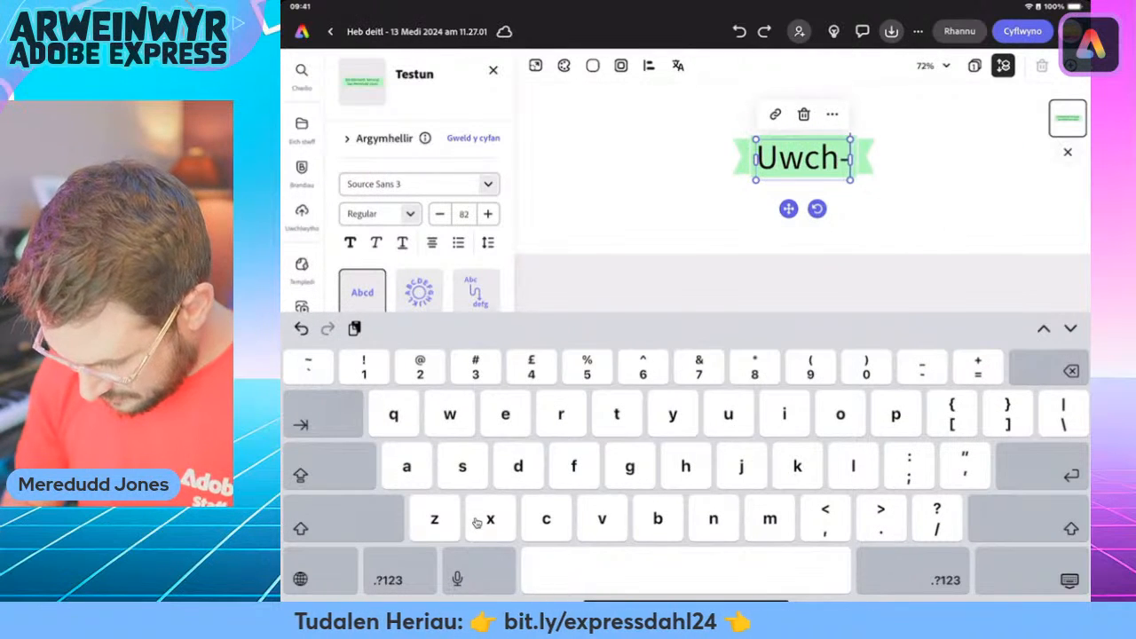
type("ddysgwra")
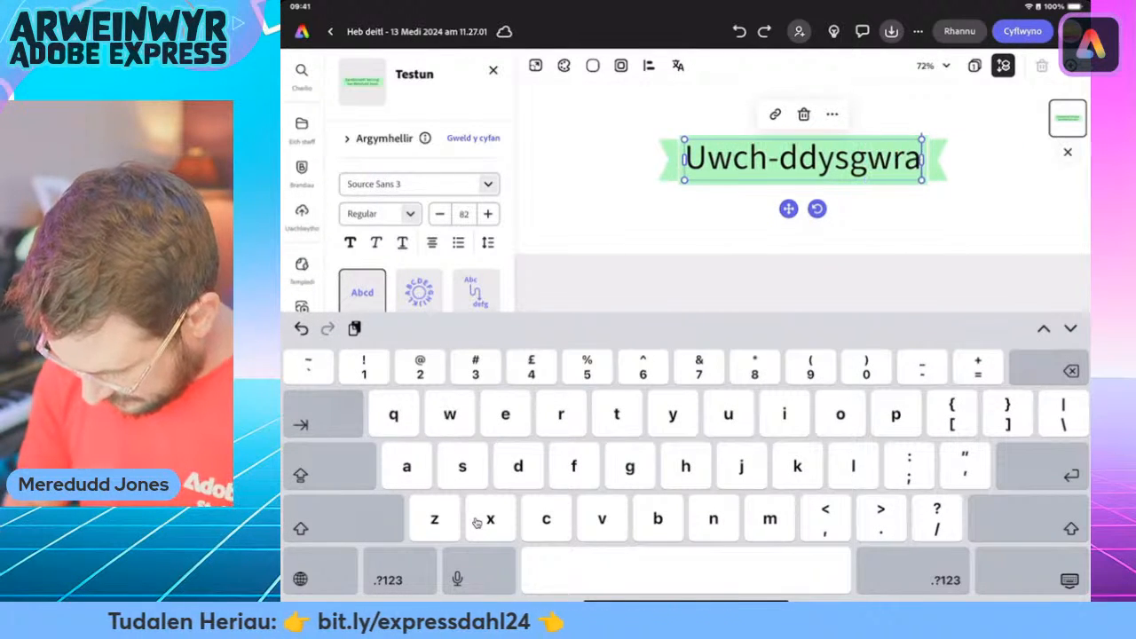
type("og")
key("BackSpace")
key("BackSpace")
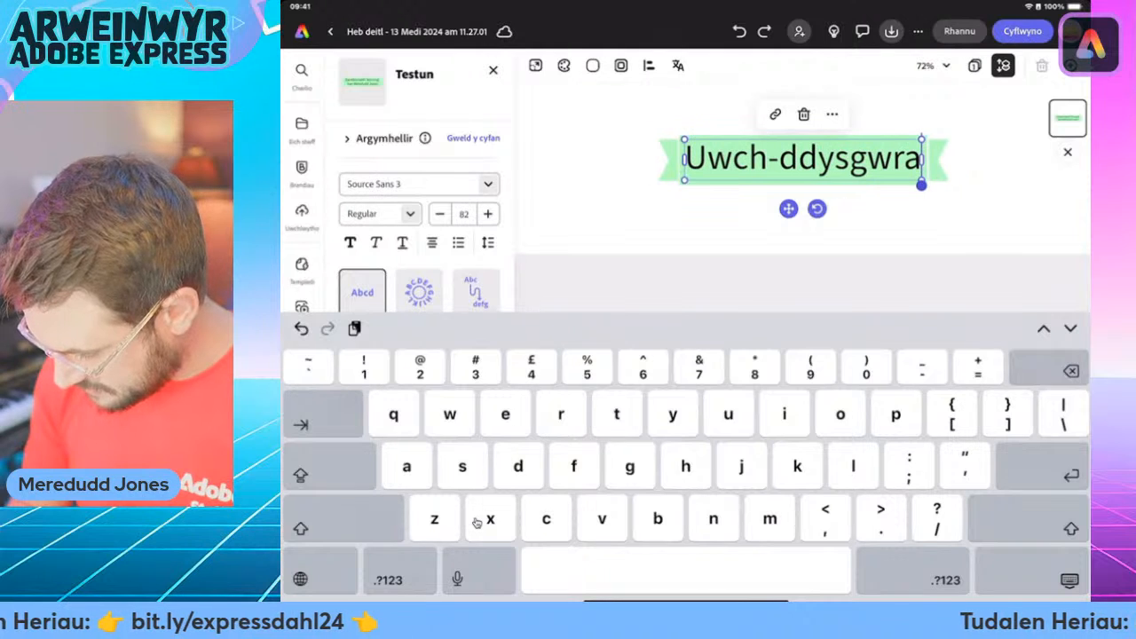
type("ig")
key("Escape")
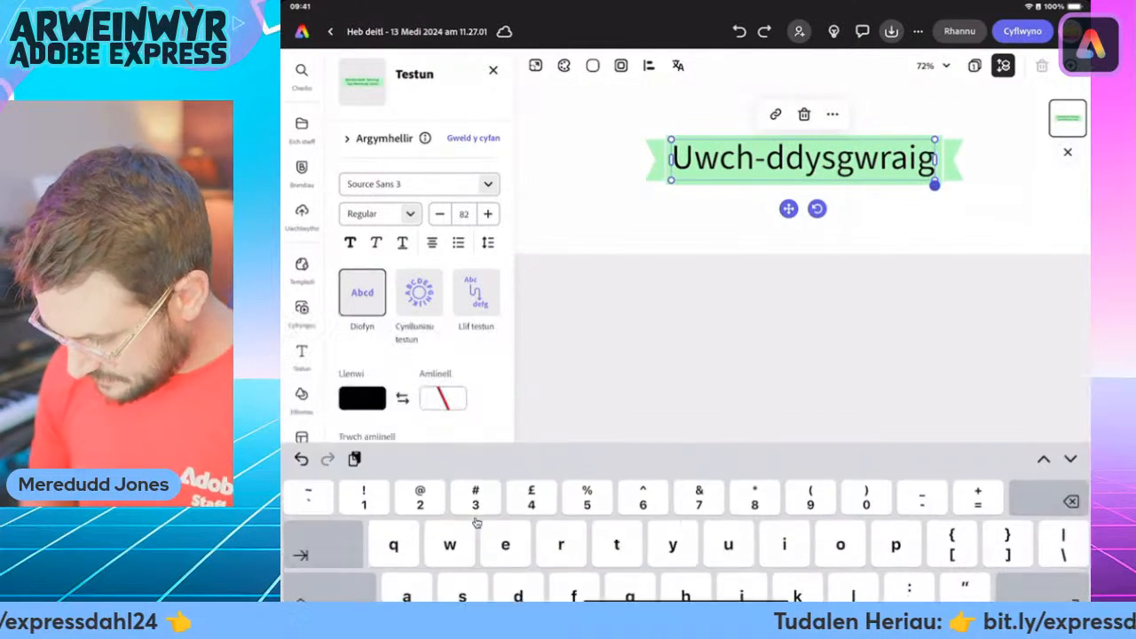
left_click_drag(747, 344, 806, 206)
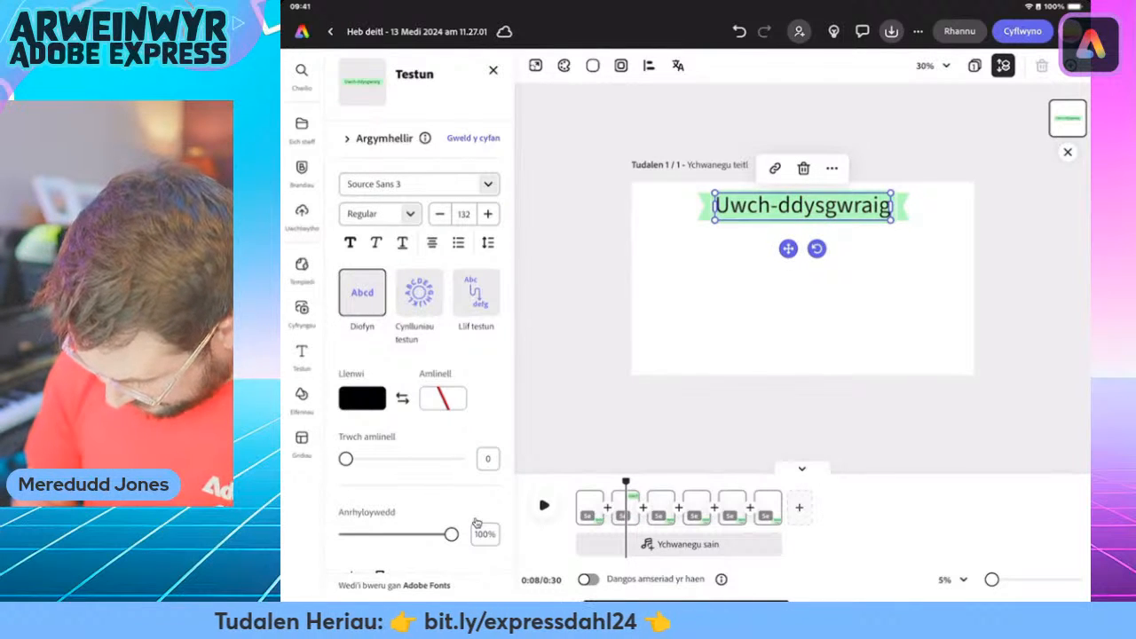
Replace the third scene's title text with "Tric-feistres" and place it at font size 170 in the page's lower-right corner.
left_click_drag(626, 482, 660, 482)
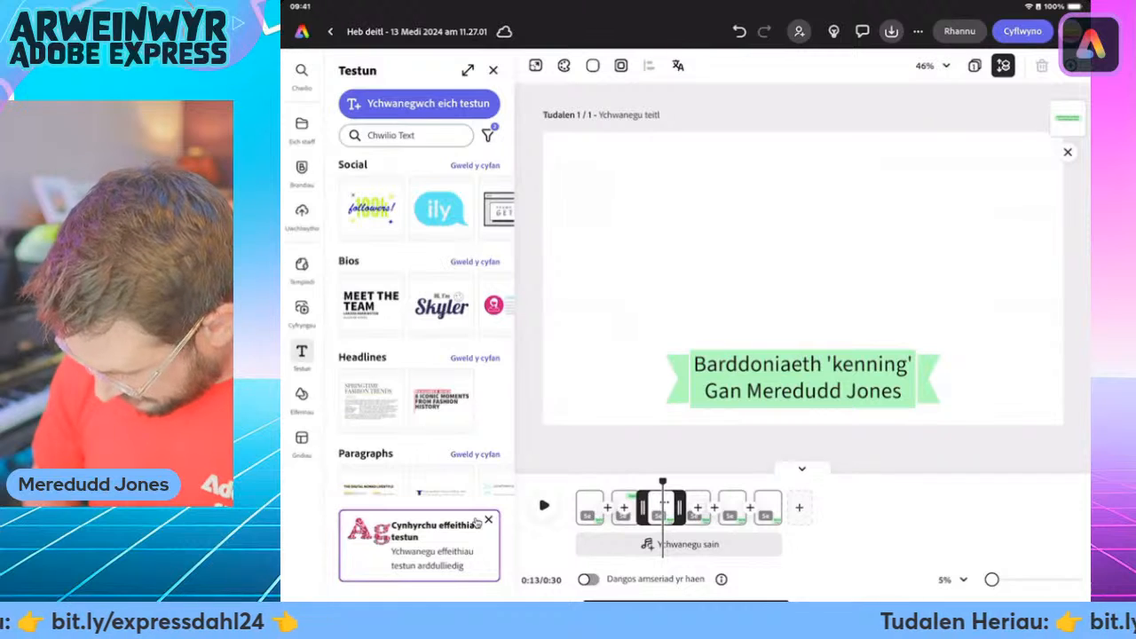
double_click(829, 365)
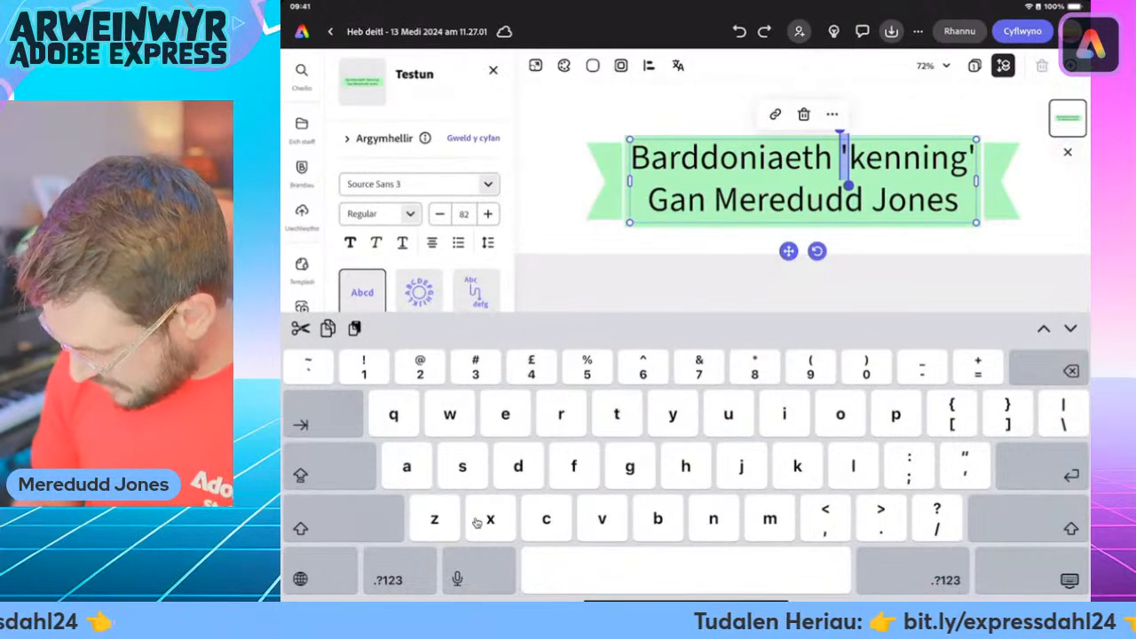
left_click_drag(849, 186, 959, 227)
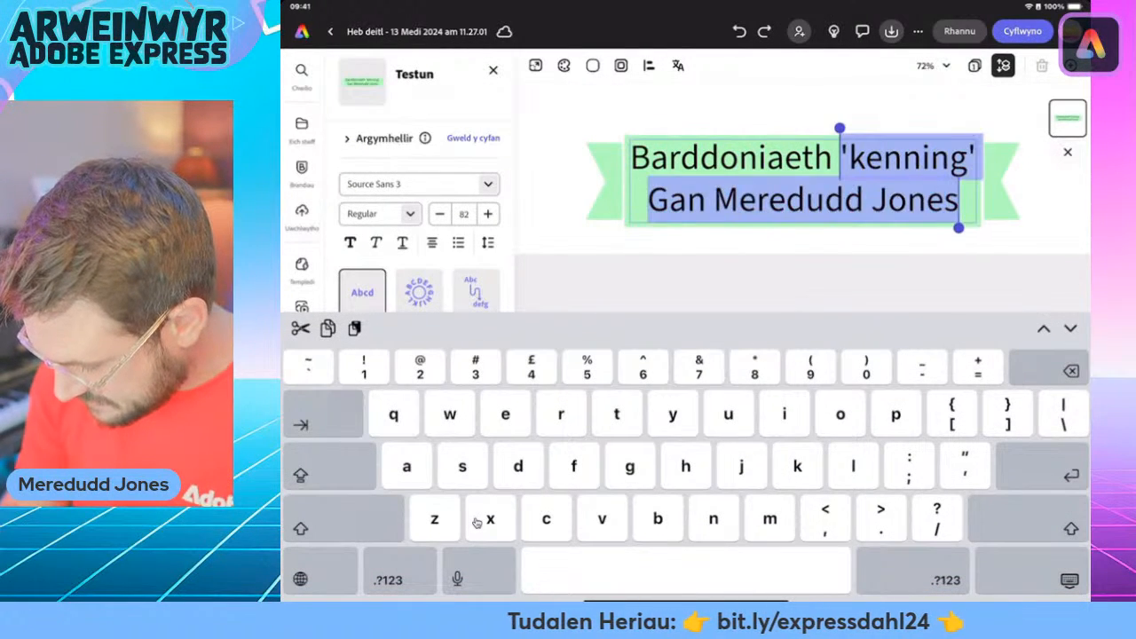
left_click_drag(839, 130, 719, 129)
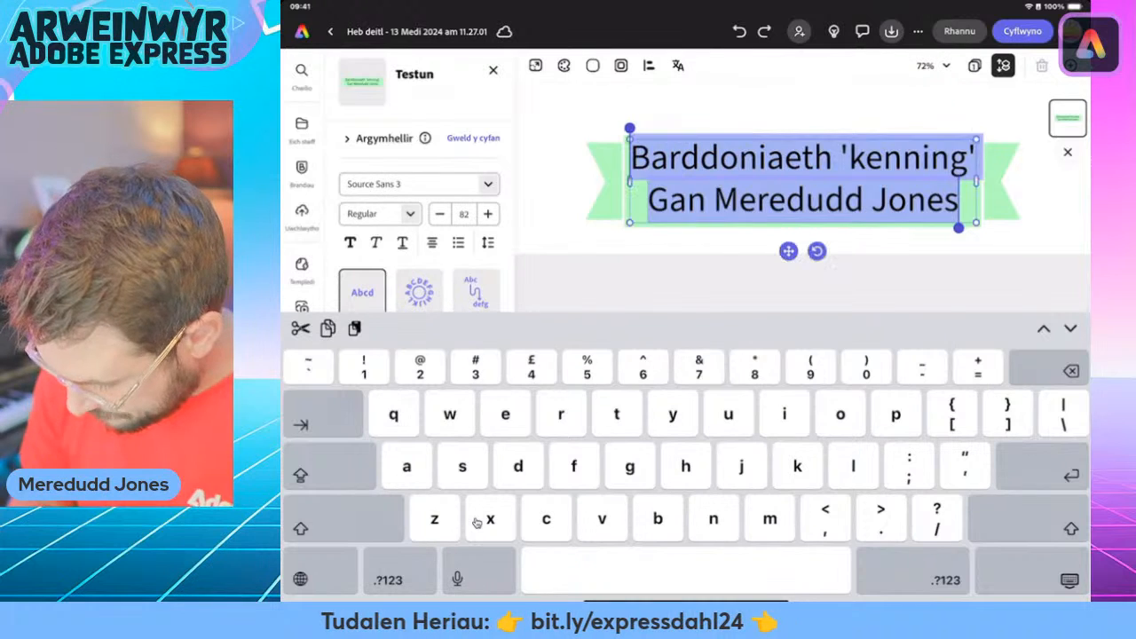
type("Tr")
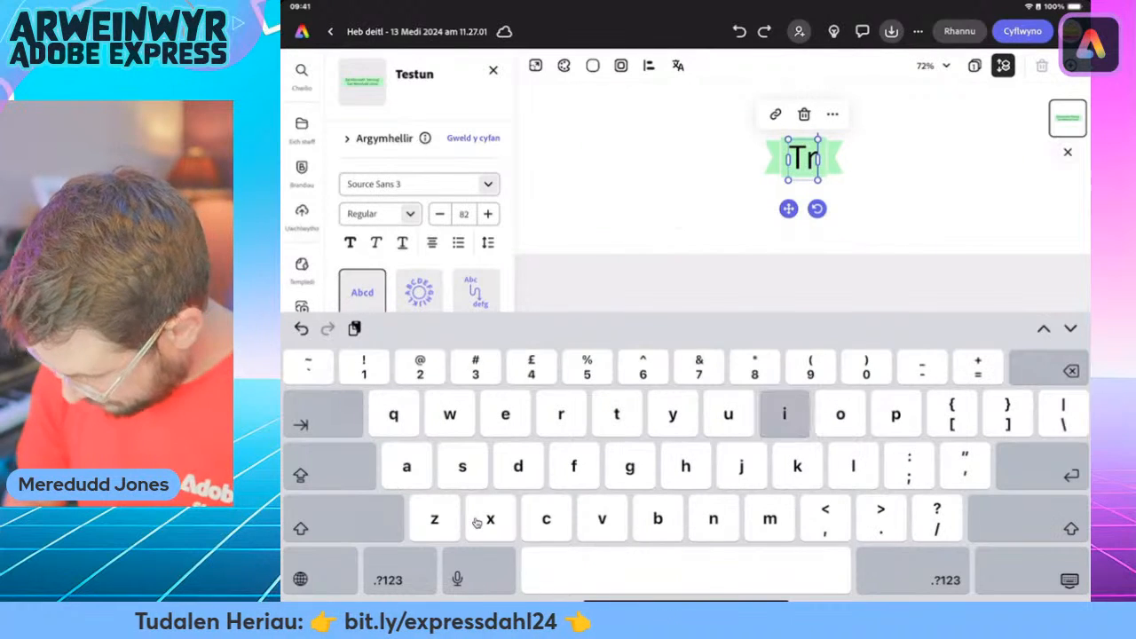
type("ic-feistres")
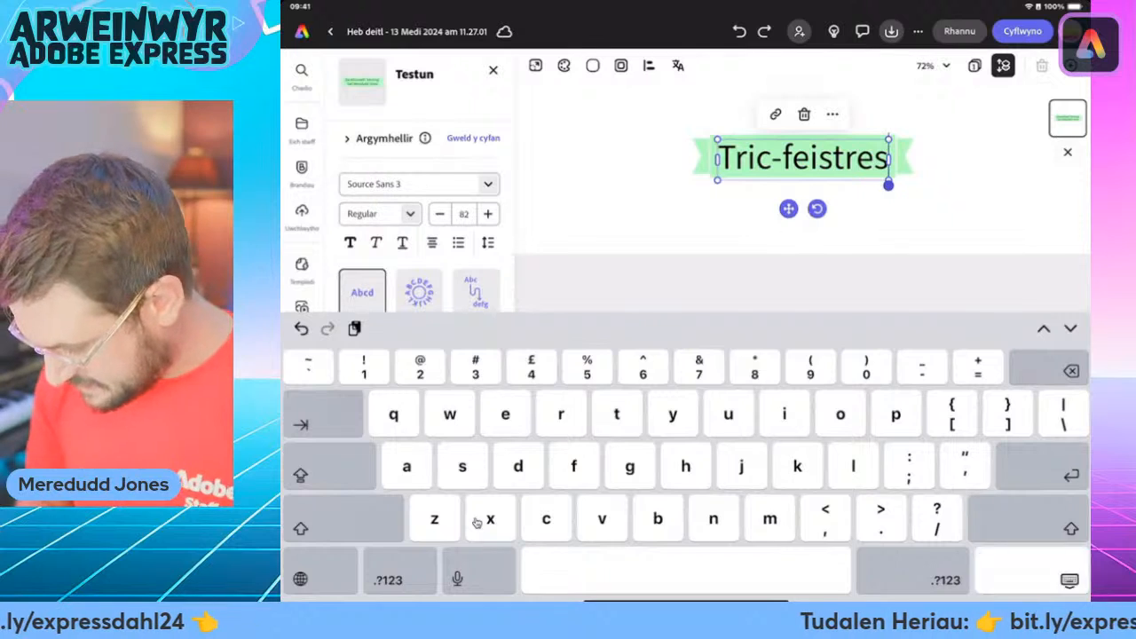
left_click(1069, 580)
left_click_drag(857, 378, 914, 386)
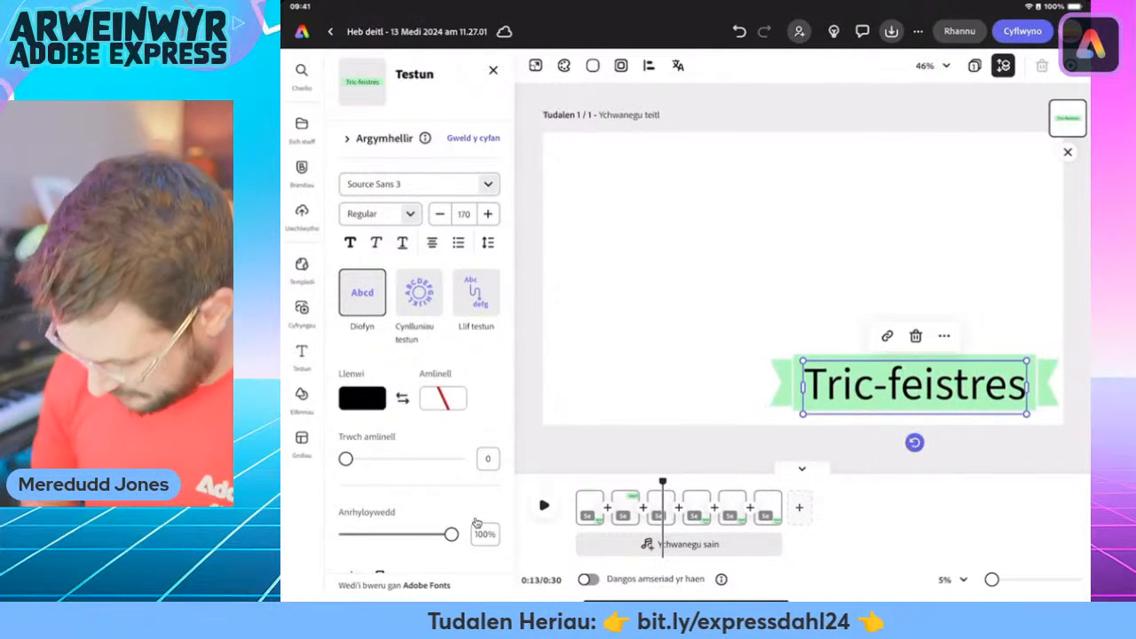
Move the playhead to the fourth scene and check the remaining Matilda lines on the poem web page in Chrome.
left_click_drag(663, 482, 700, 482)
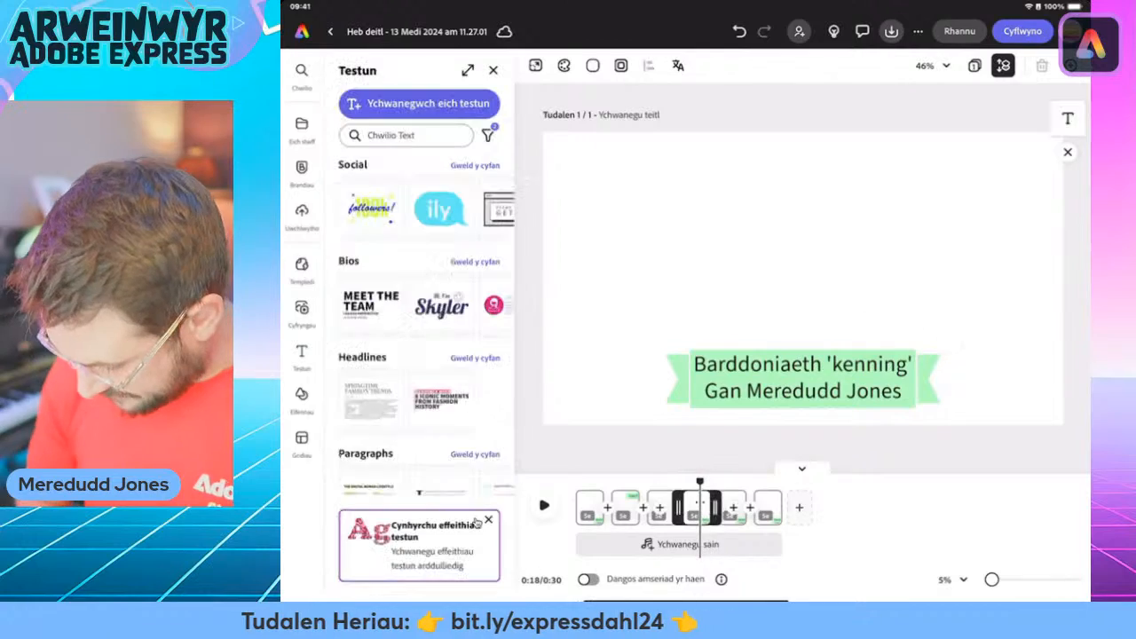
left_click_drag(686, 596, 710, 399)
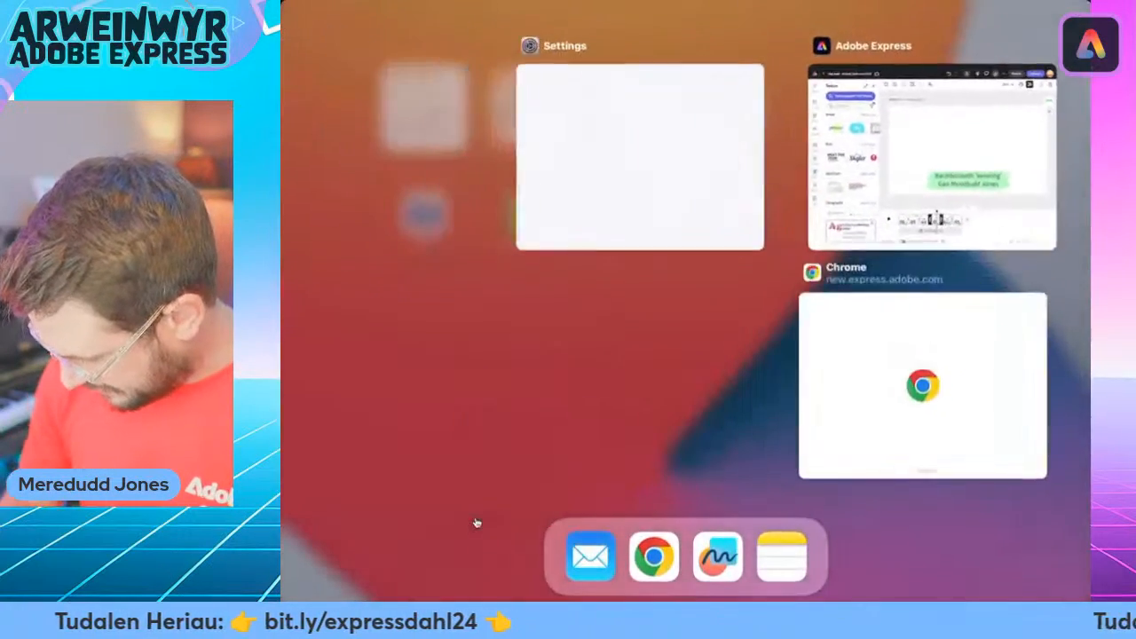
left_click(923, 384)
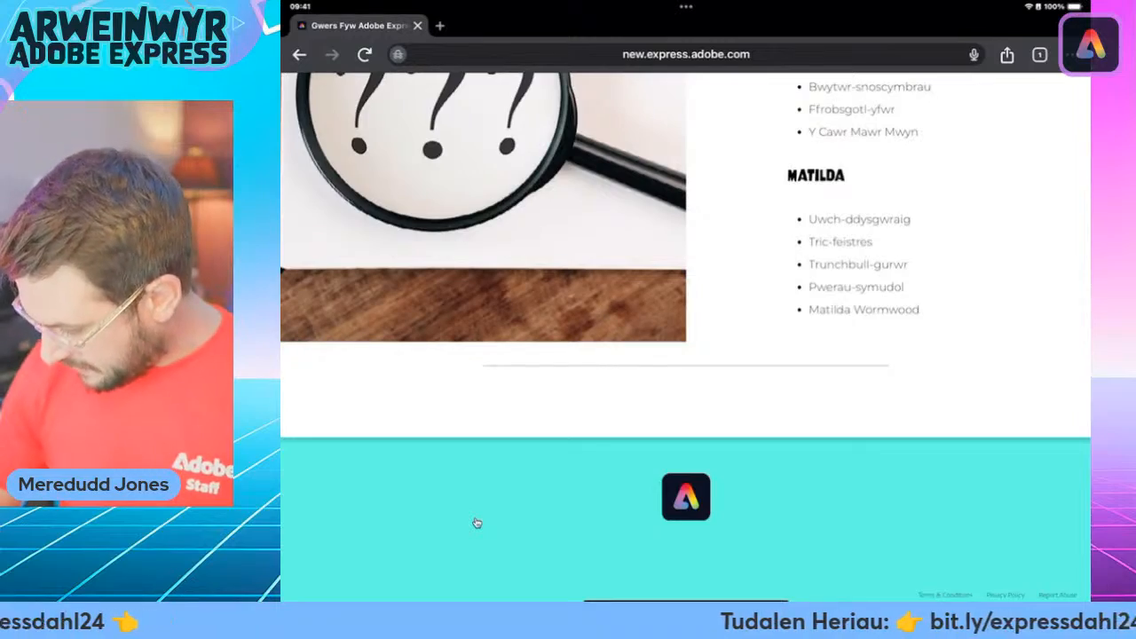
left_click_drag(685, 600, 764, 526)
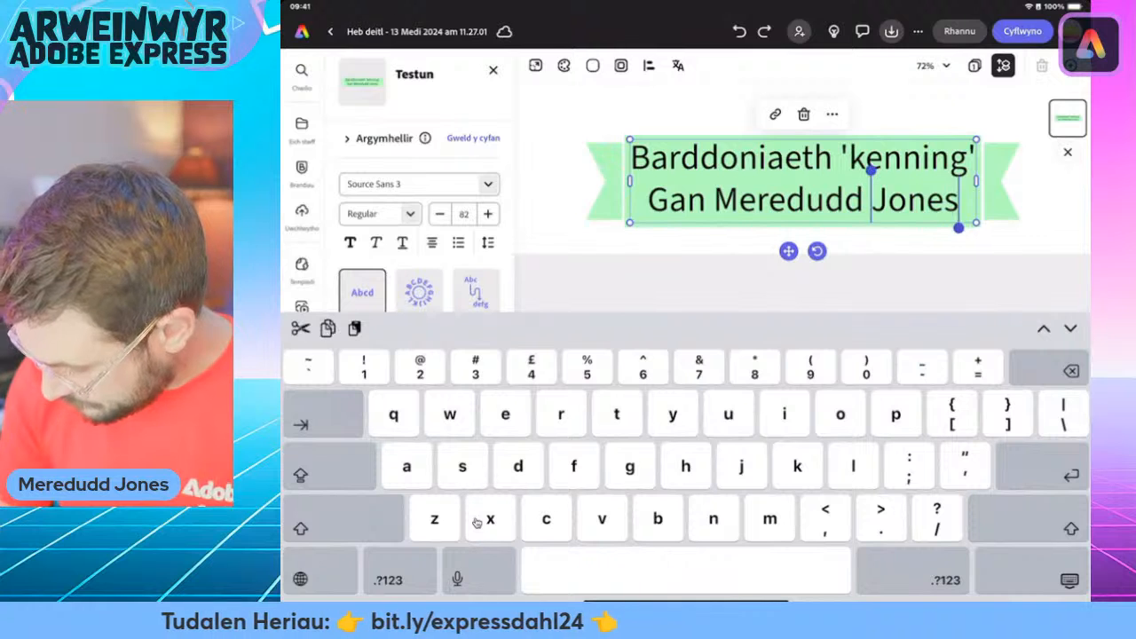
Replace the fourth scene's title text with "Trunchbull-gurwr" and place it at font size 128 in the page's upper-left area.
left_click_drag(870, 171, 630, 127)
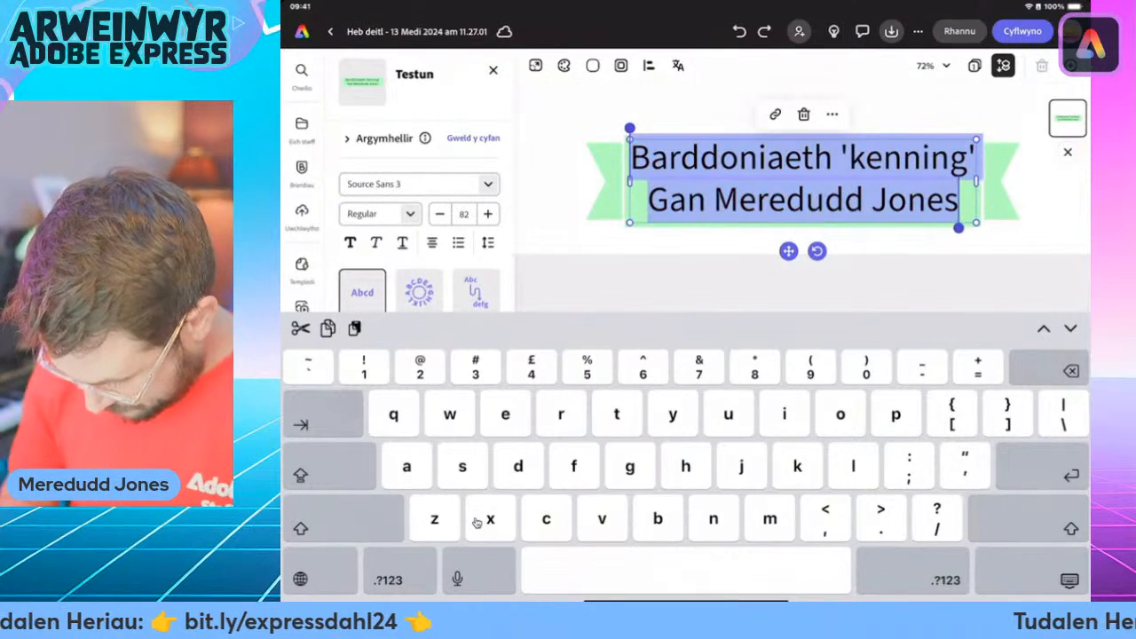
type("Trunchb")
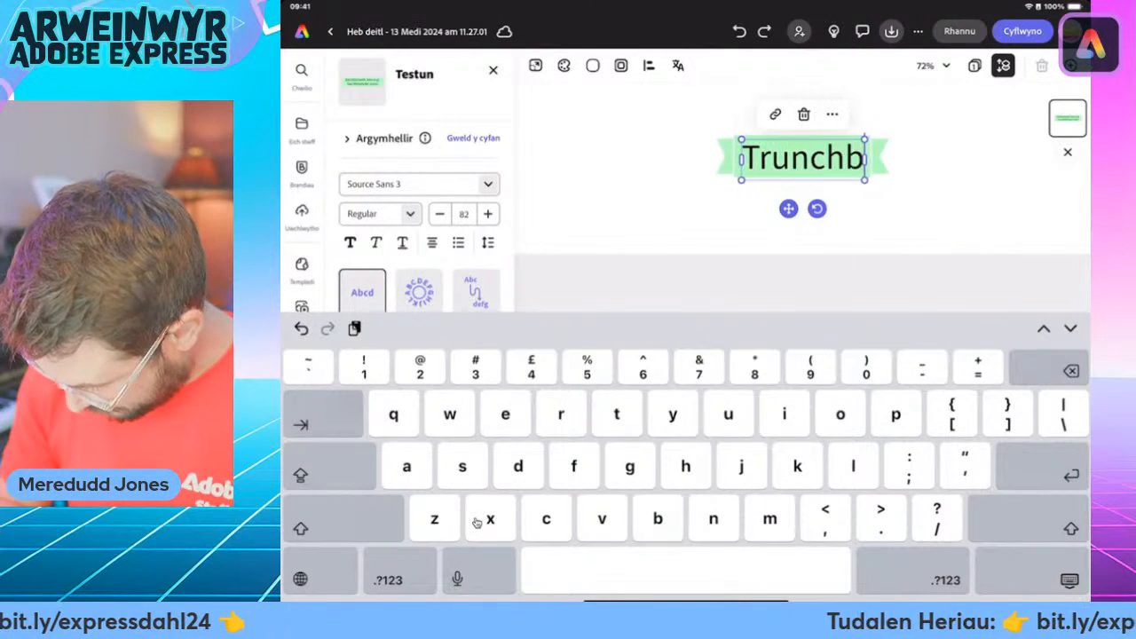
type("ull-gur")
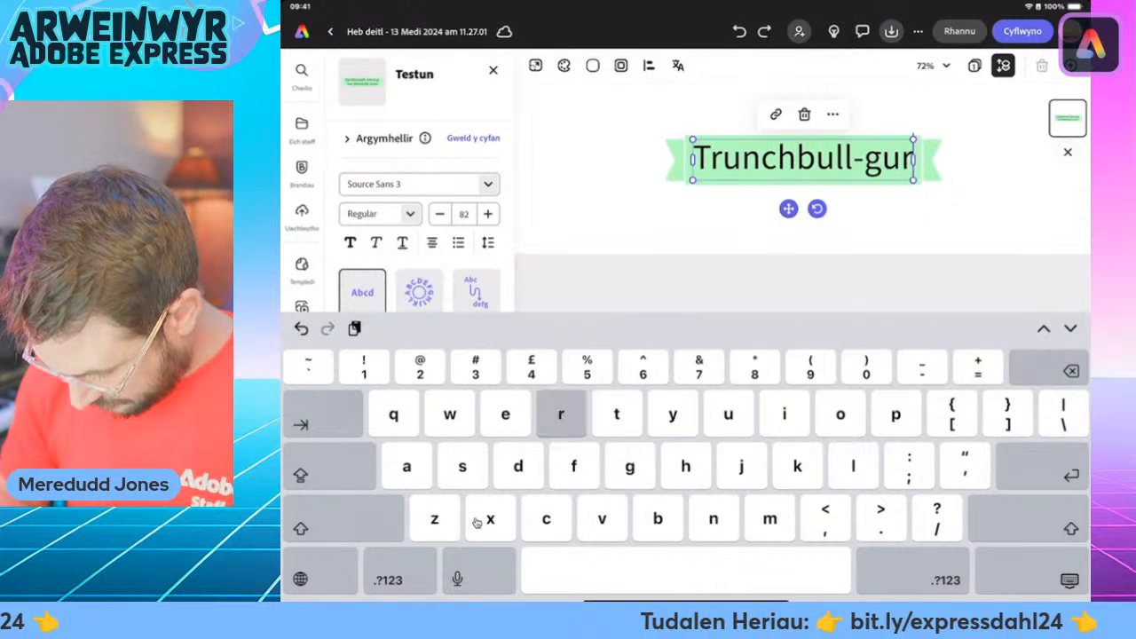
type("wr")
key("Escape")
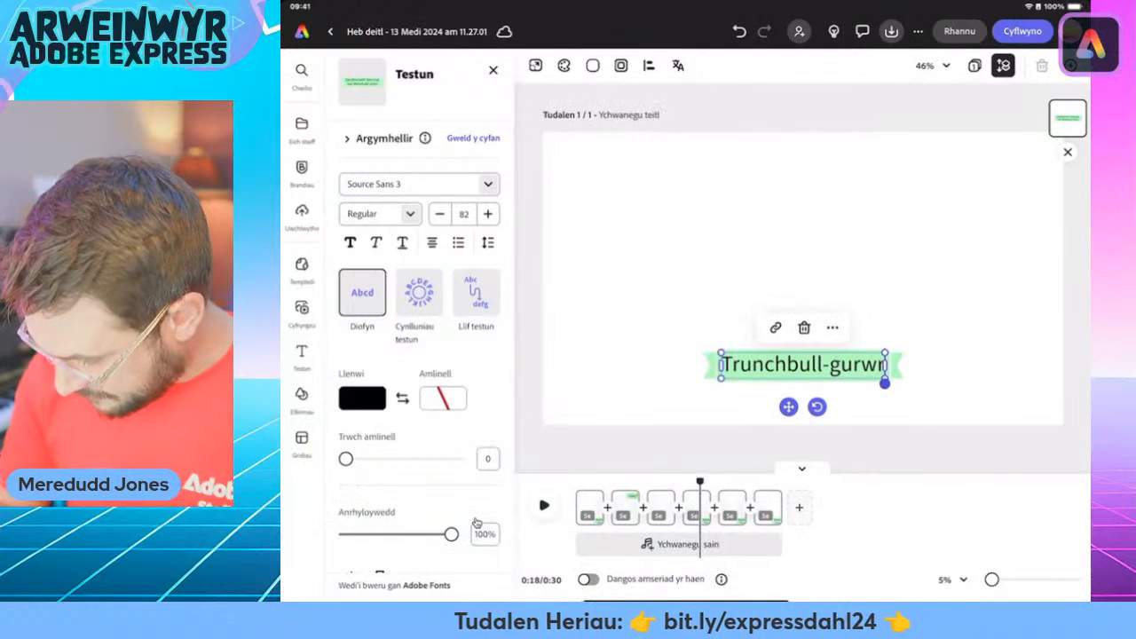
left_click_drag(720, 353, 628, 341)
left_click_drag(758, 355, 710, 172)
Replace the fifth scene's title text with "Pwerau-symudol" and enlarge it to font size 143.
left_click(732, 507)
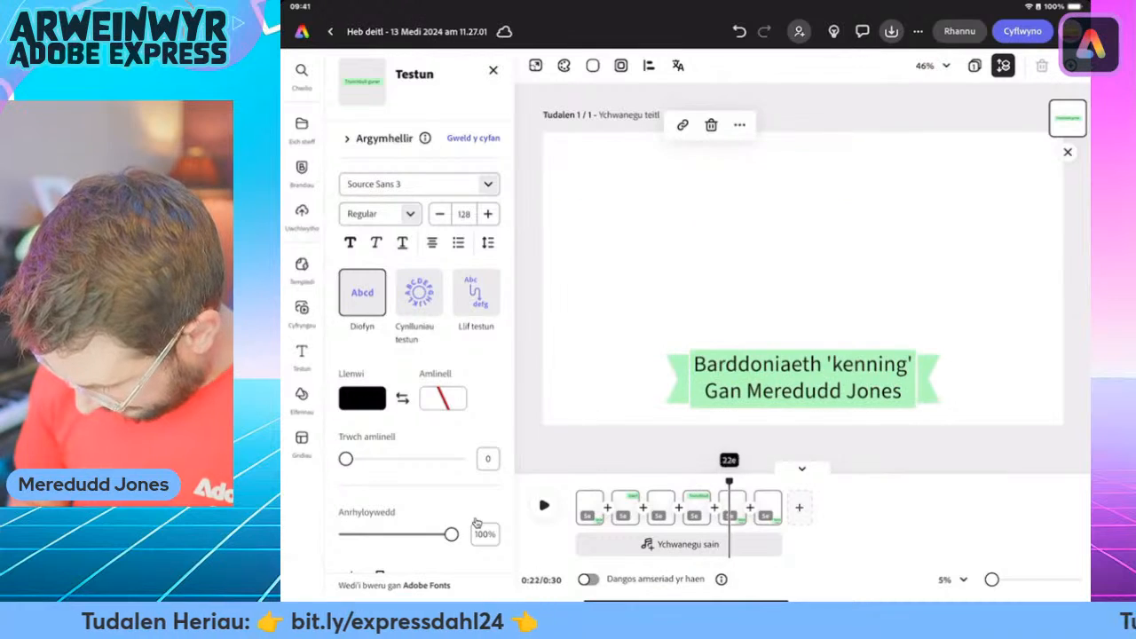
double_click(794, 391)
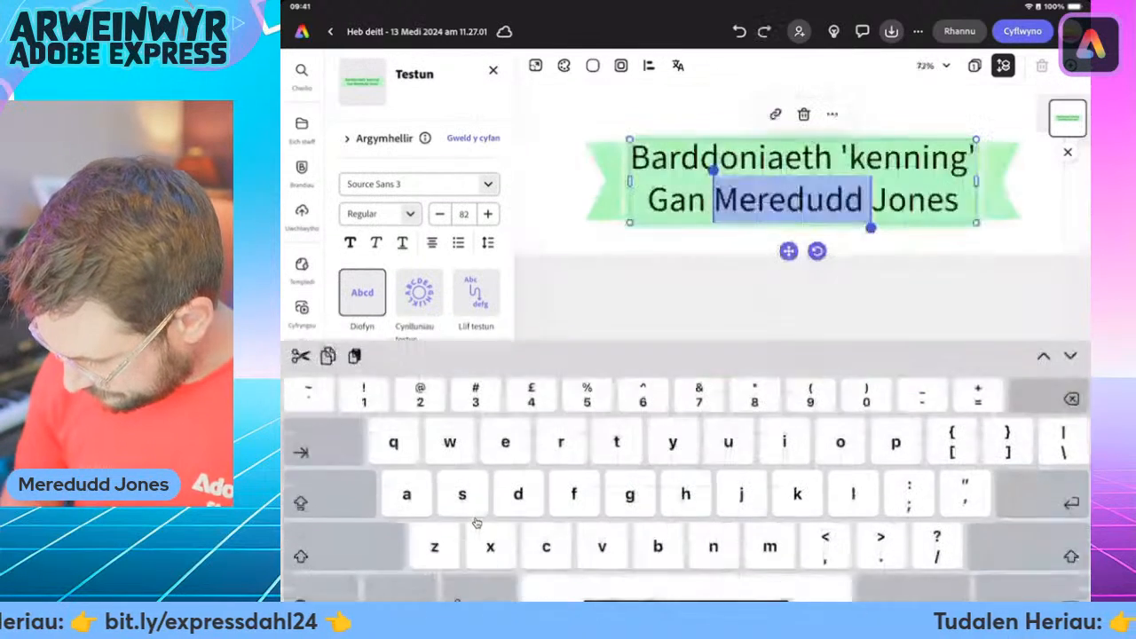
left_click_drag(870, 223, 958, 223)
left_click(714, 199)
key("ctrl+a")
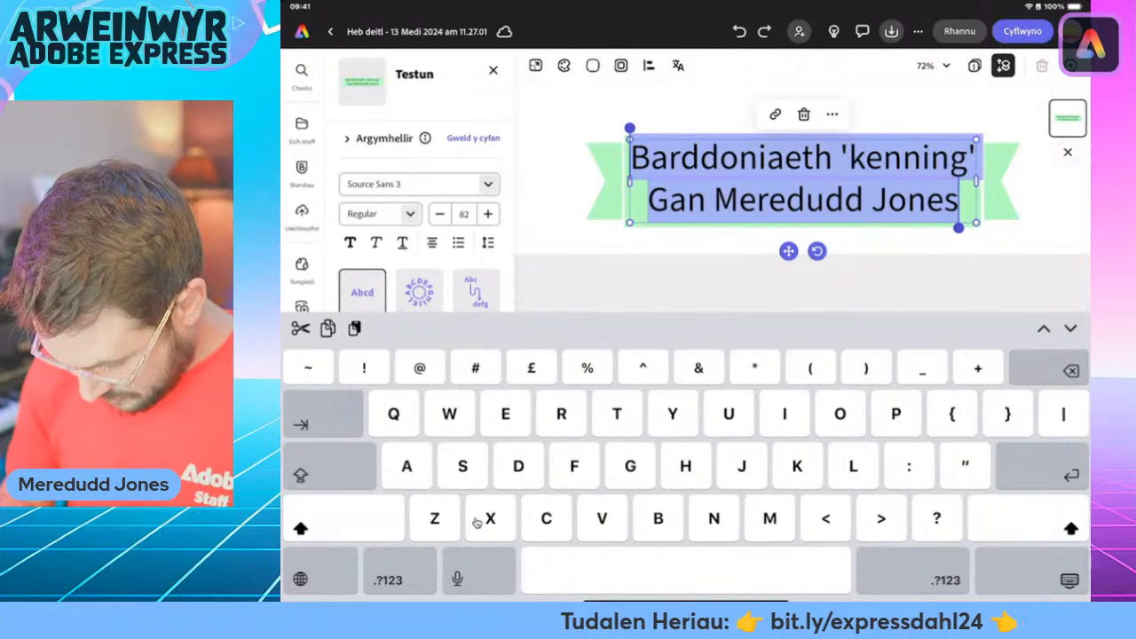
type("Pwerau")
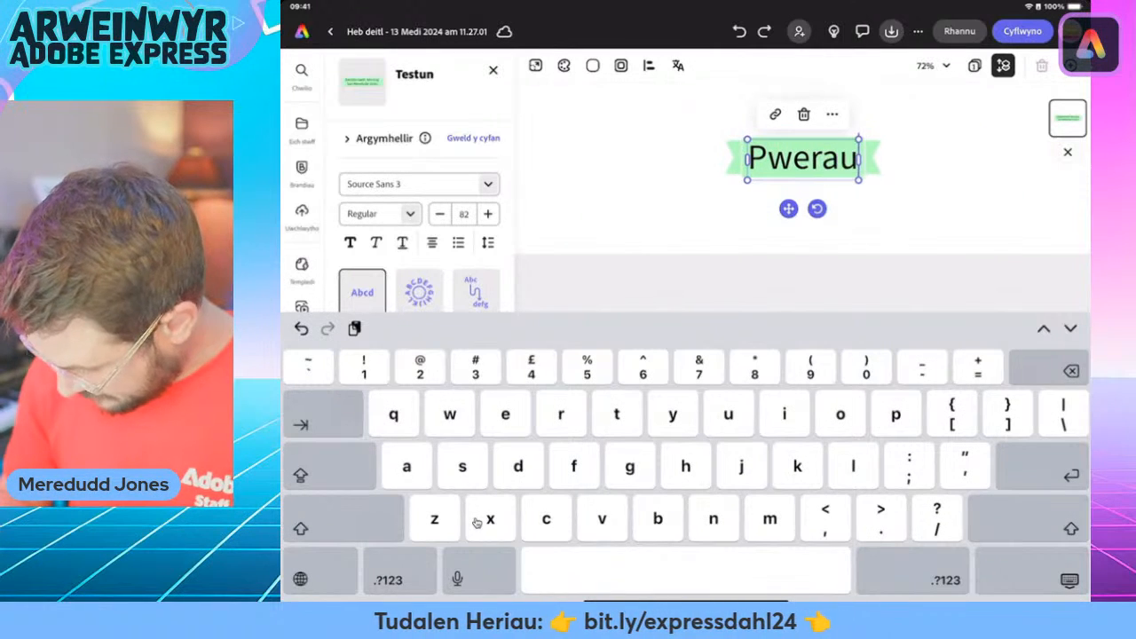
type("-symudol")
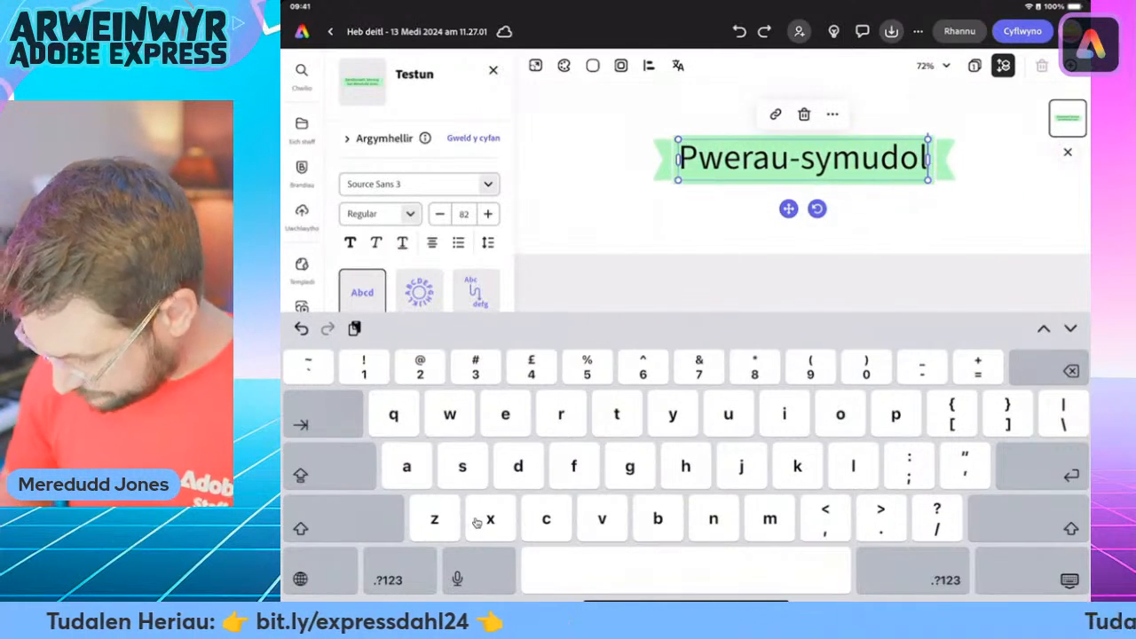
key("Escape")
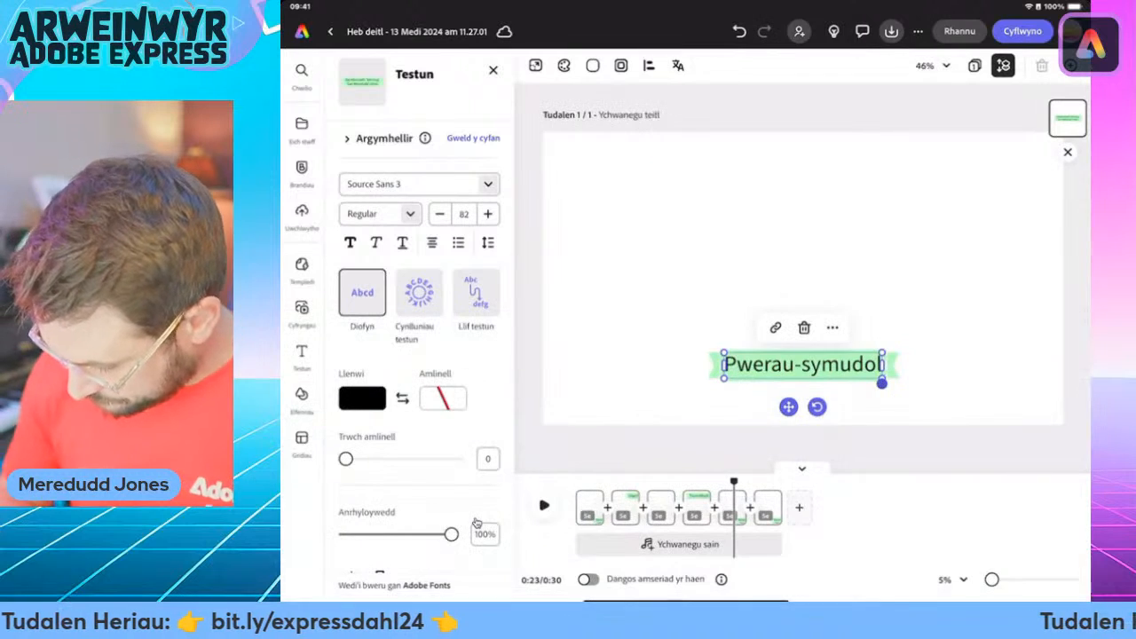
double_click(803, 363)
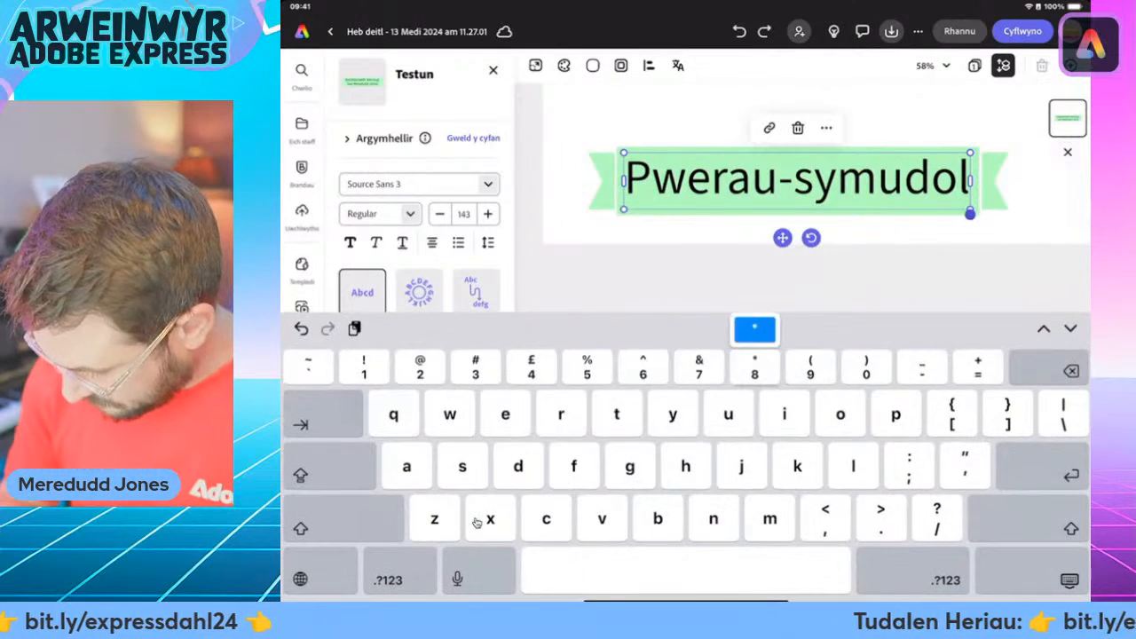
type("*")
key("BackSpace")
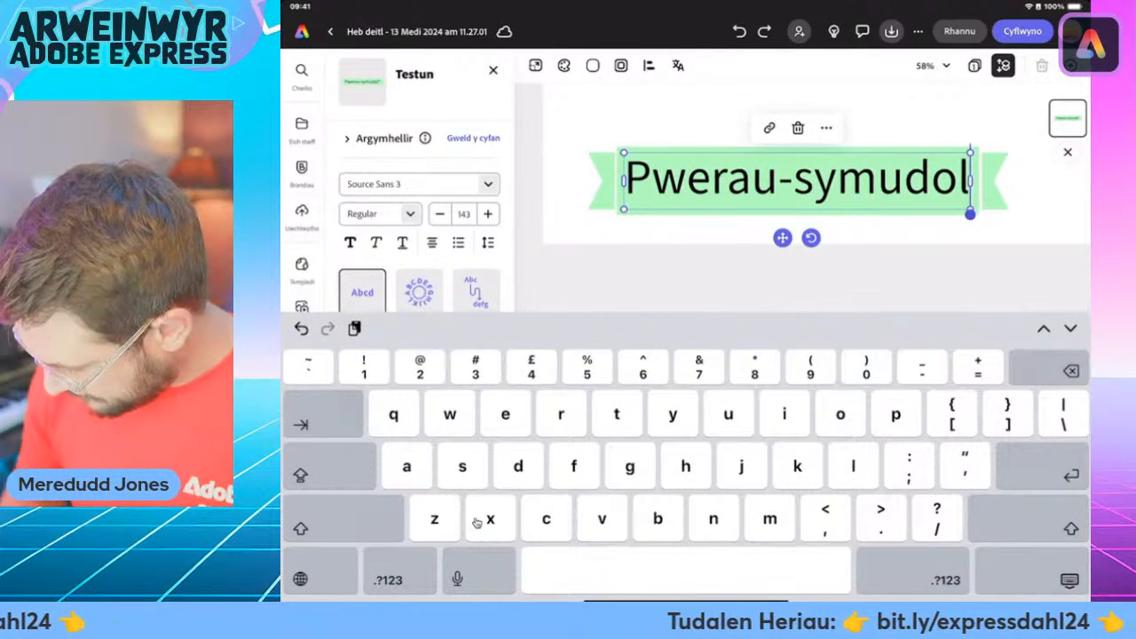
key("Escape")
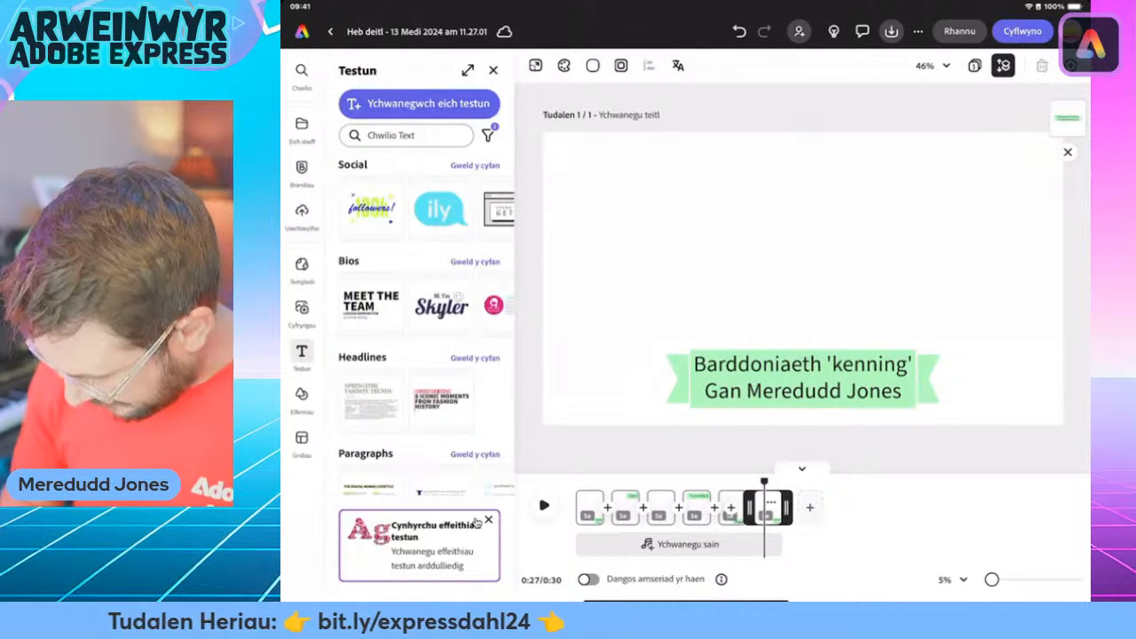
Replace the sixth scene's title text with "Matilda".
left_click(802, 377)
left_click(803, 377)
double_click(781, 390)
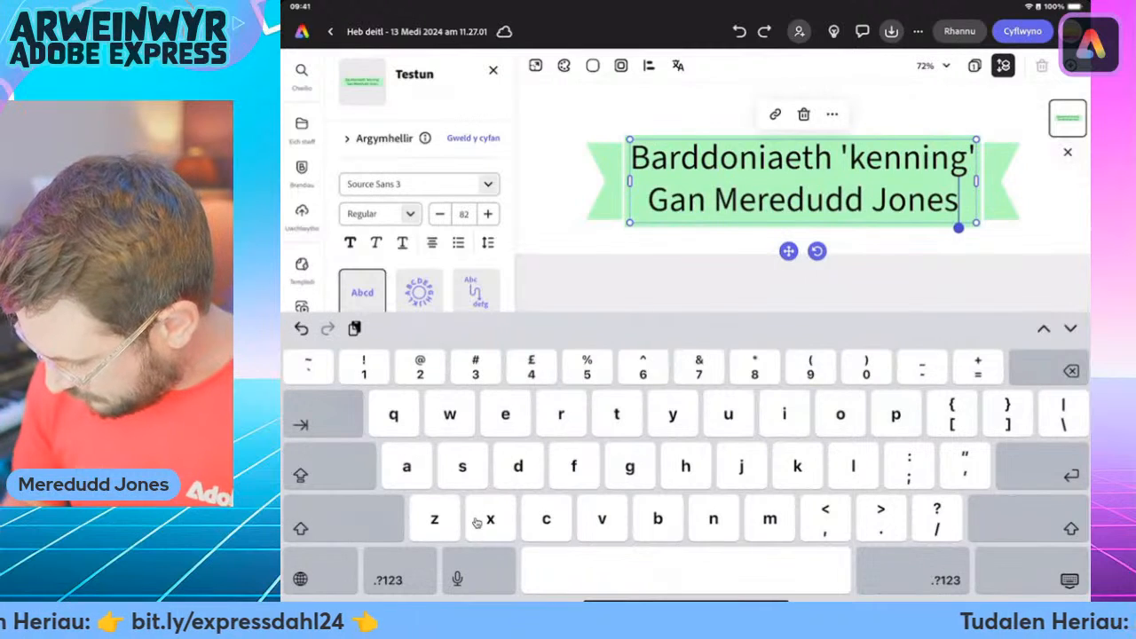
key("BackSpace")
key("BackSpace")
key("BackSpace")
key("BackSpace")
key("BackSpace")
key("BackSpace")
key("BackSpace")
key("BackSpace")
key("BackSpace")
key("BackSpace")
key("BackSpace")
key("BackSpace")
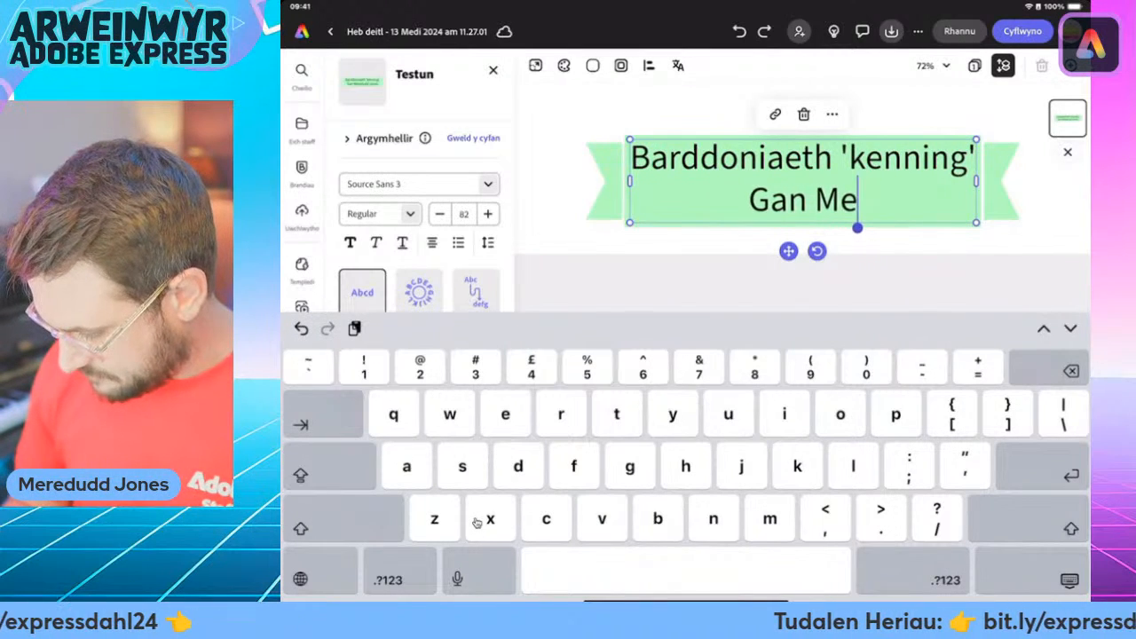
key("BackSpace")
key("BackSpace")
key("BackSpace")
key("BackSpace")
key("BackSpace")
key("BackSpace")
key("BackSpace")
key("BackSpace")
key("BackSpace")
key("BackSpace")
key("BackSpace")
key("BackSpace")
key("BackSpace")
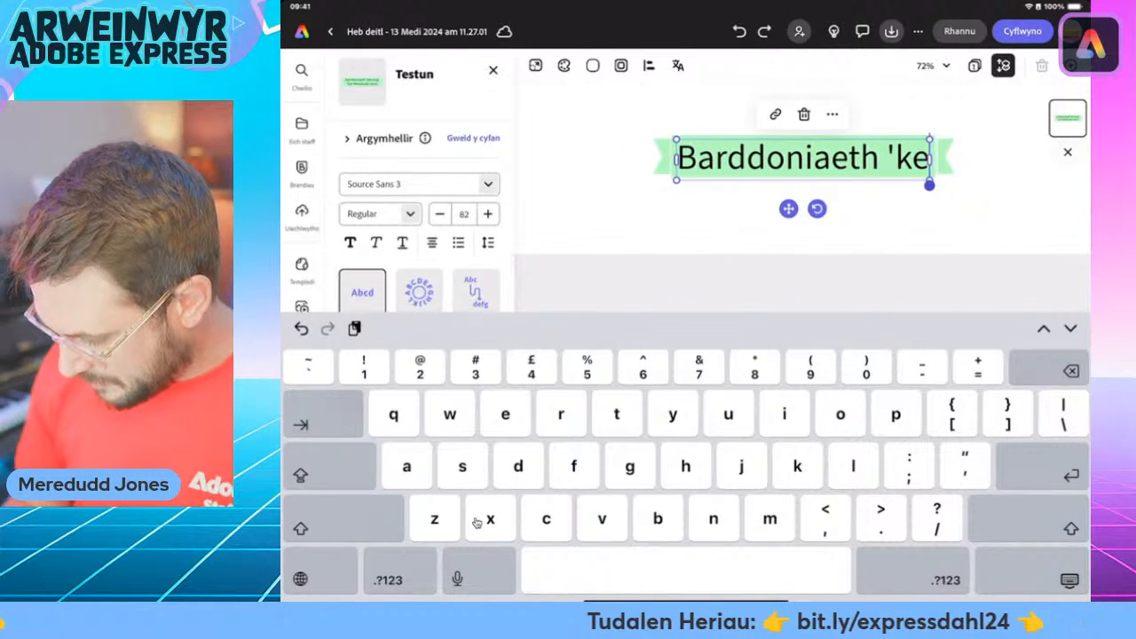
key("BackSpace")
key("BackSpace")
key("BackSpace")
key("BackSpace")
key("BackSpace")
key("BackSpace")
key("BackSpace")
key("BackSpace")
key("BackSpace")
key("BackSpace")
key("BackSpace")
key("BackSpace")
key("BackSpace")
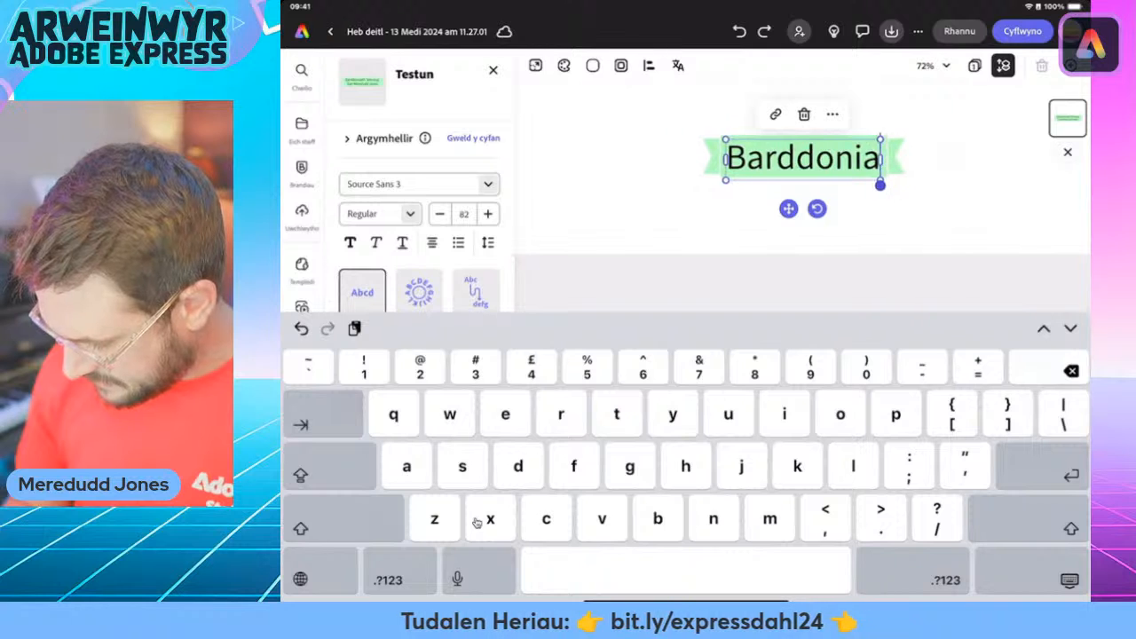
key("BackSpace")
key("BackSpace")
key("BackSpace")
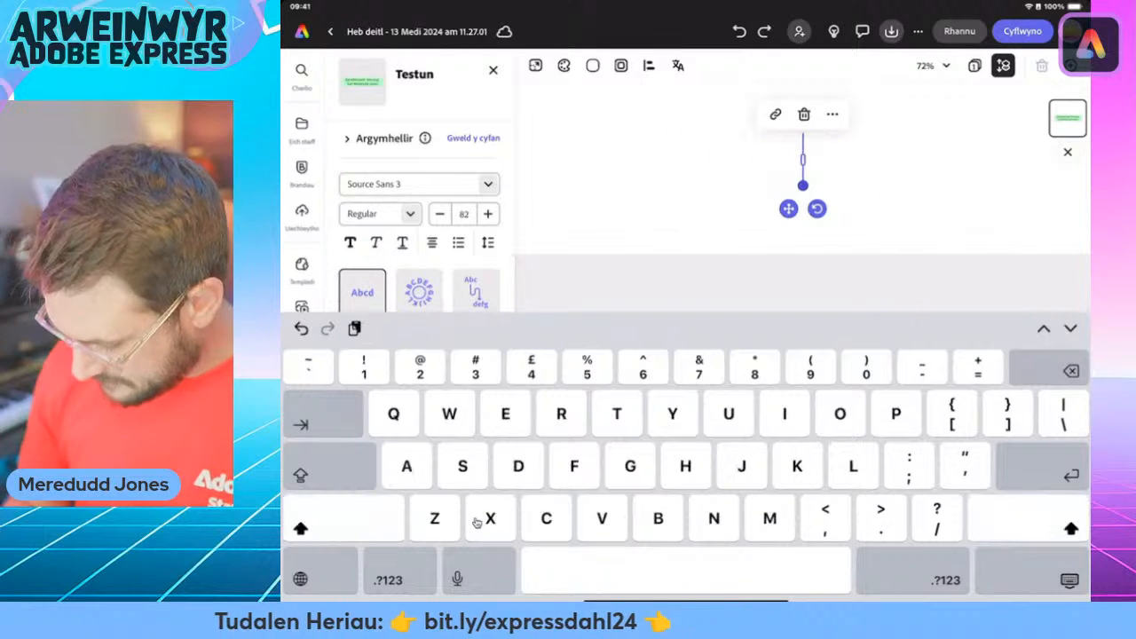
type("Matilda")
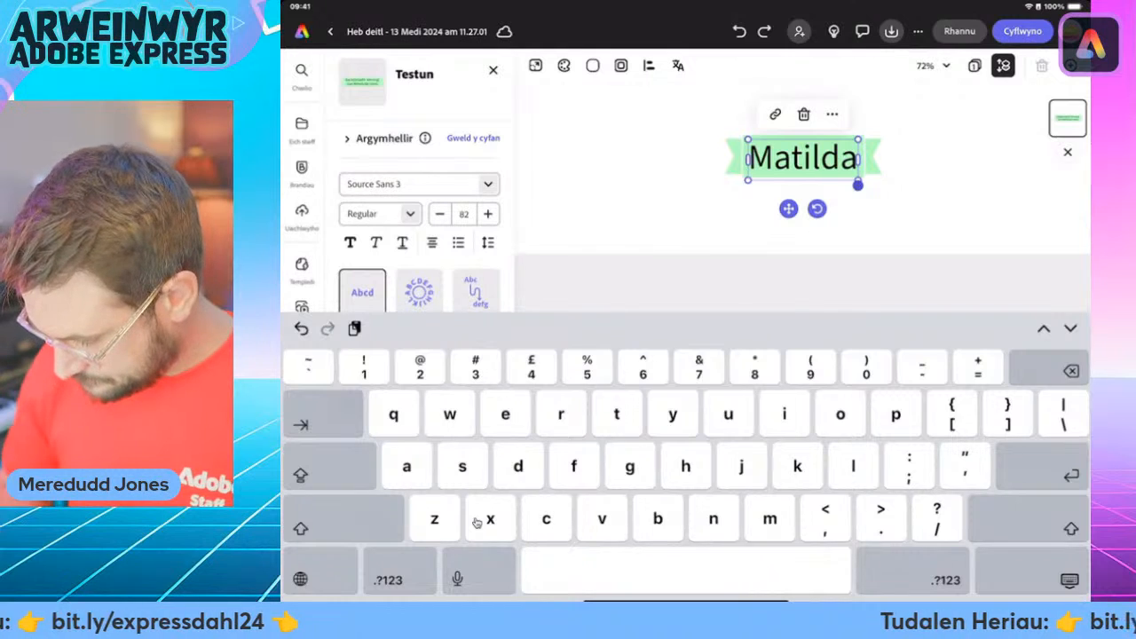
key("Escape")
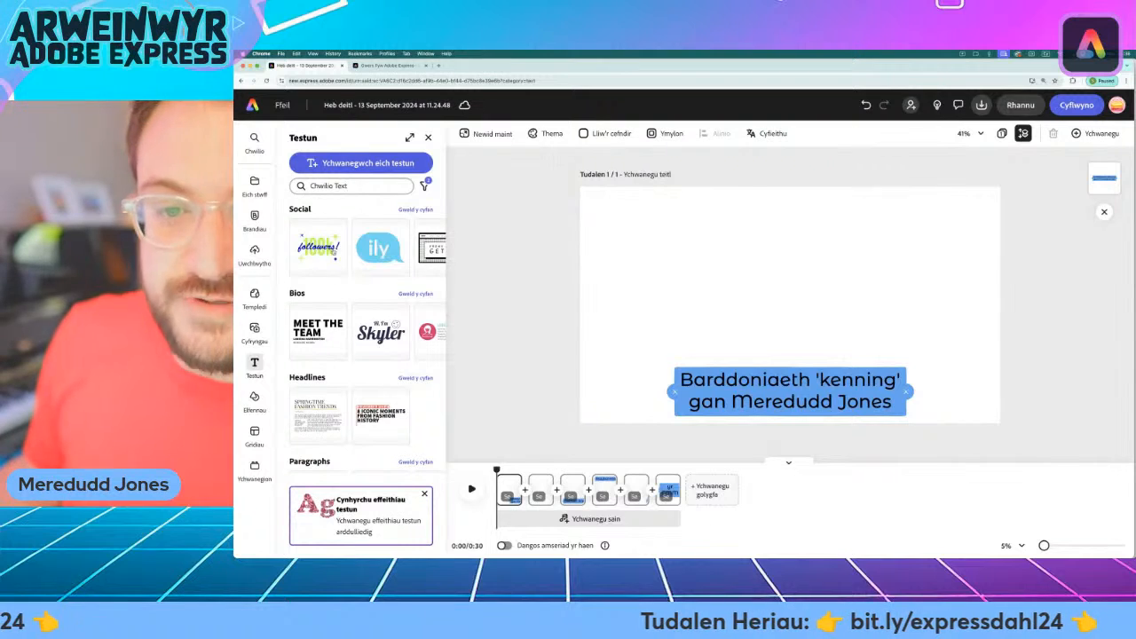
Search the photo library for "quill".
left_click(254, 332)
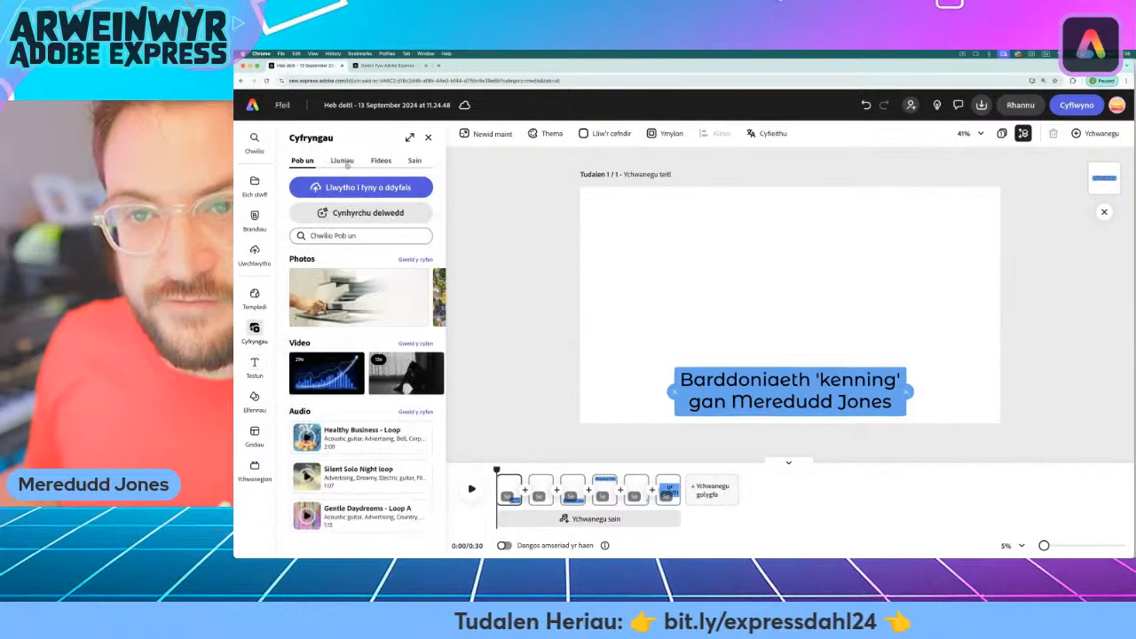
left_click(340, 160)
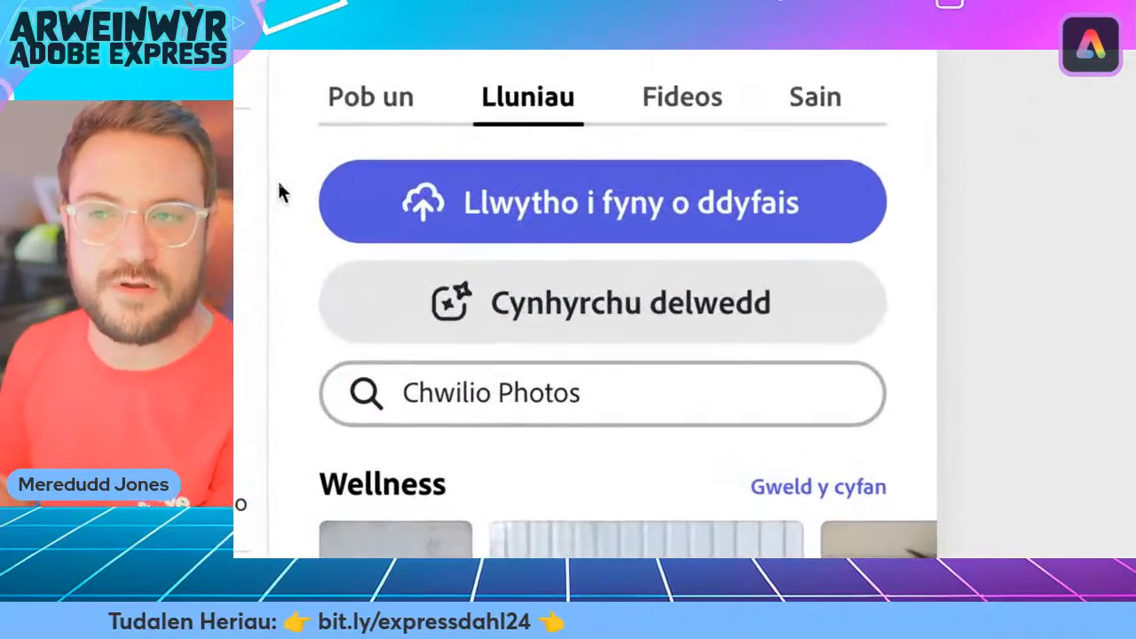
left_click(473, 393)
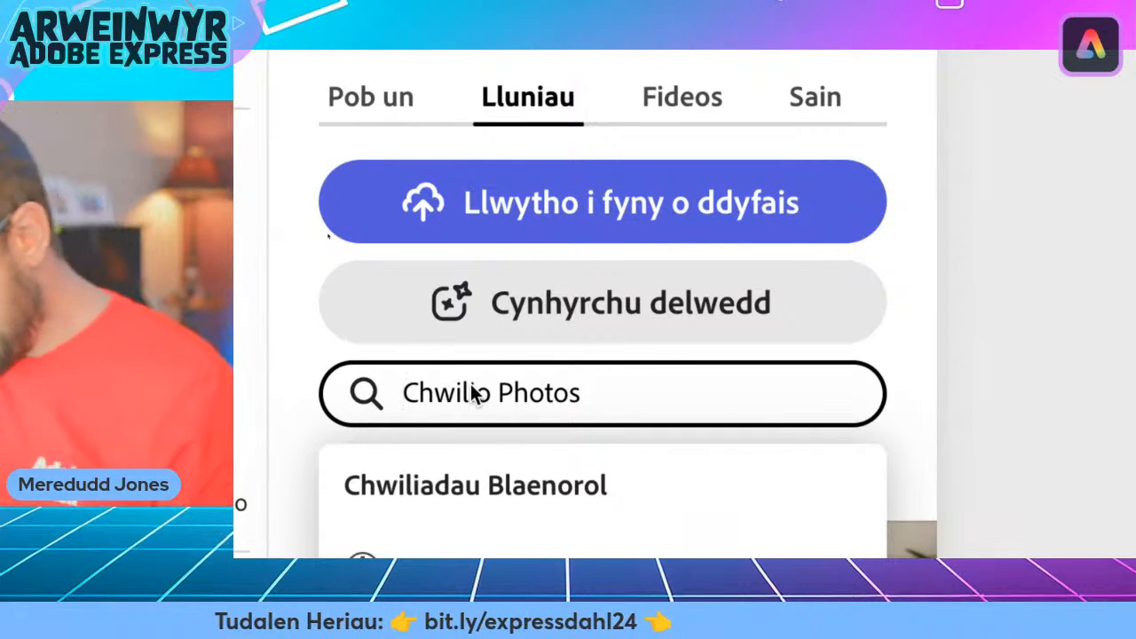
type("qui")
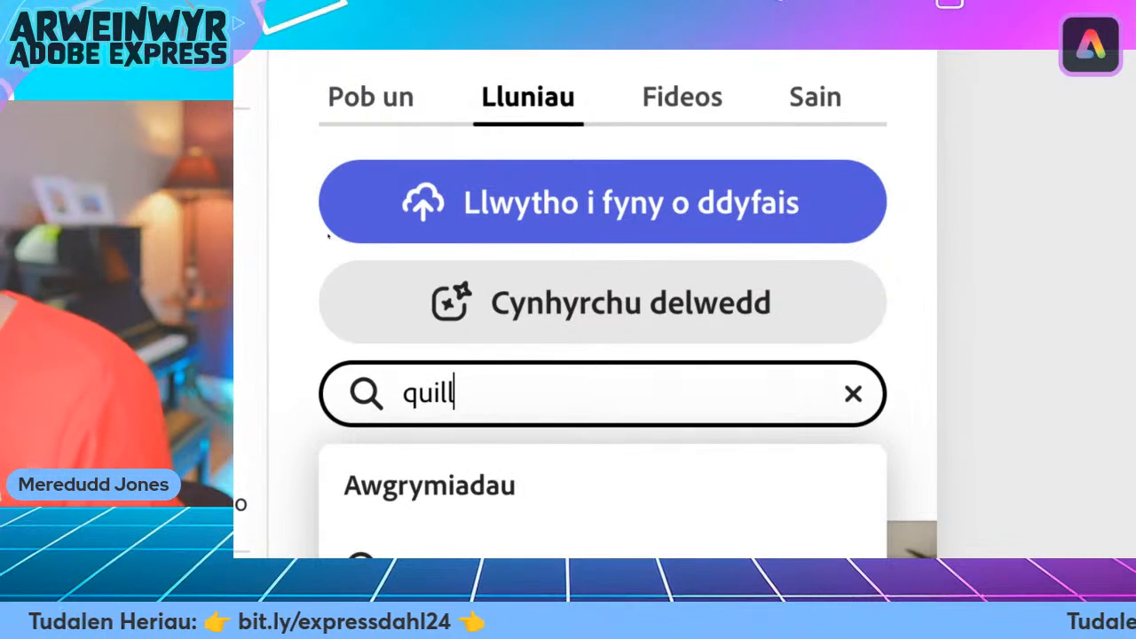
type("ll")
key("Return")
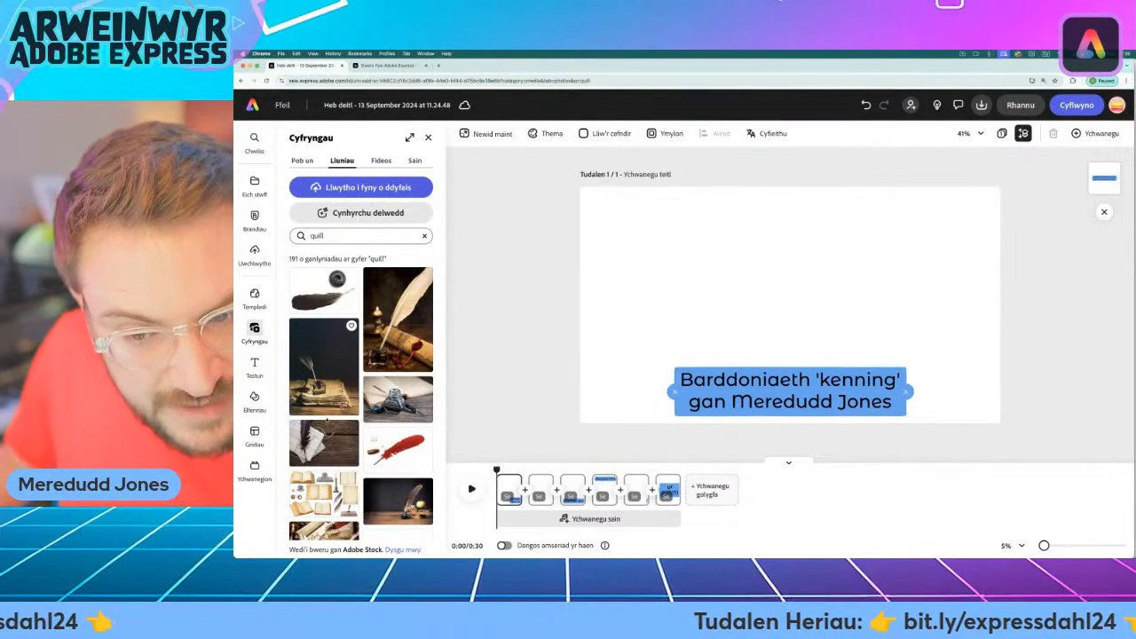
Set the photo of a black quill on old letters as the first scene's page background and move the playhead to the second scene.
left_click(324, 441)
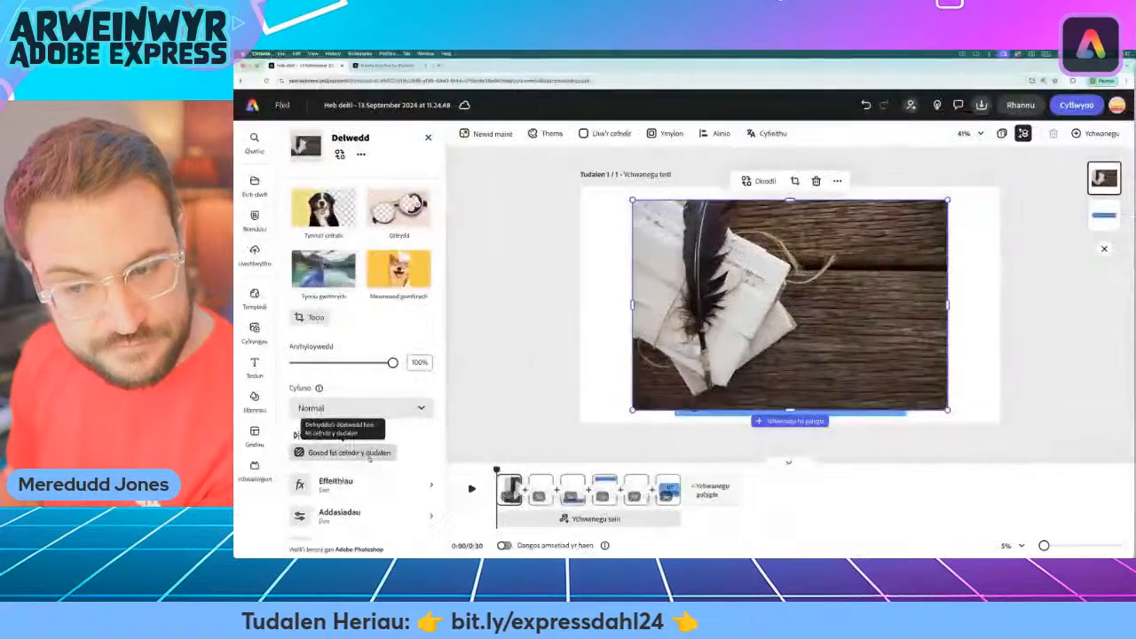
left_click(369, 455)
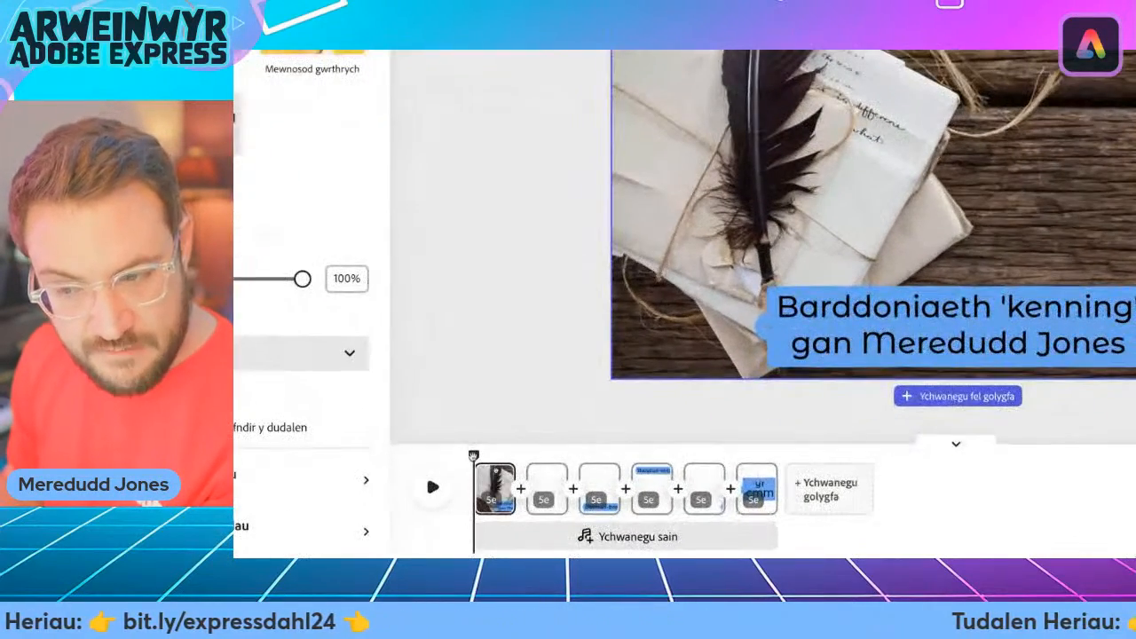
left_click_drag(473, 455, 542, 455)
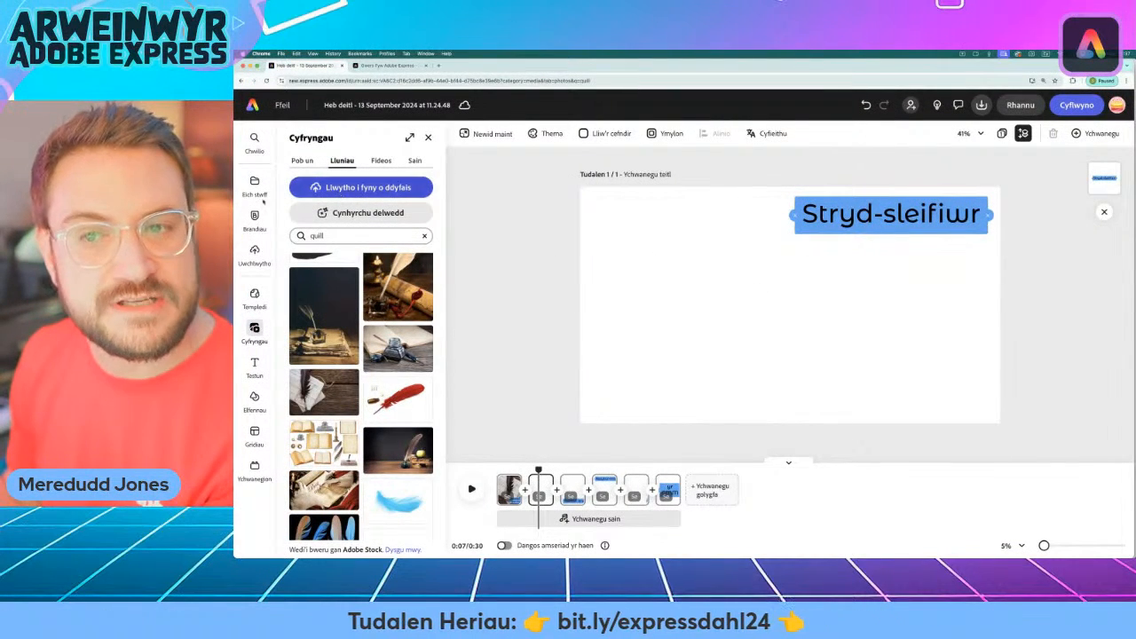
mouse_move(266, 222)
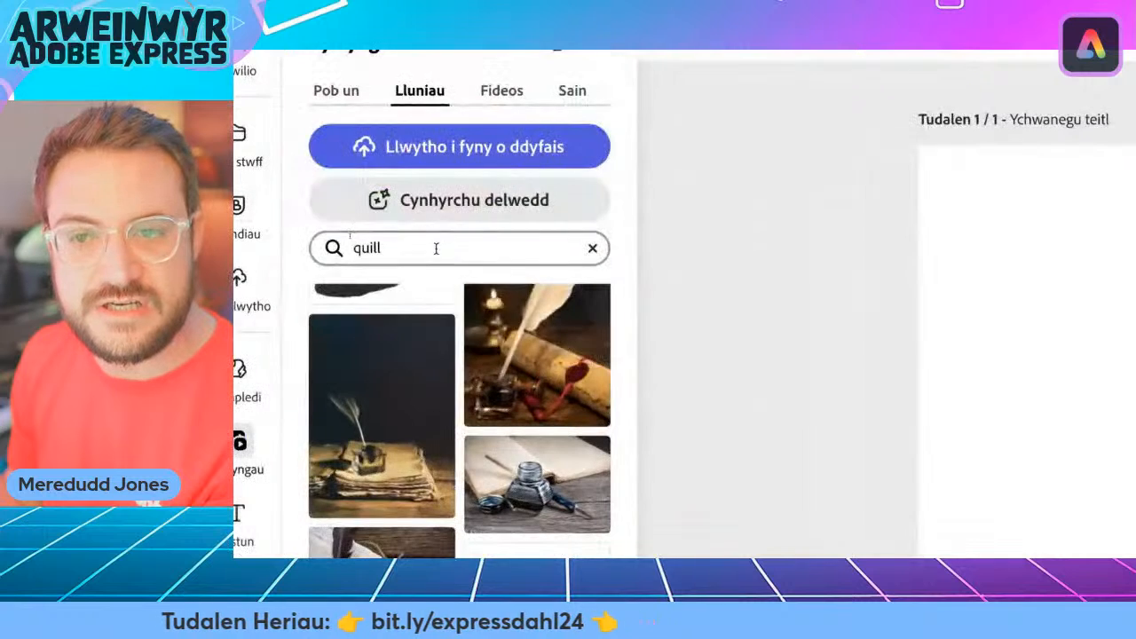
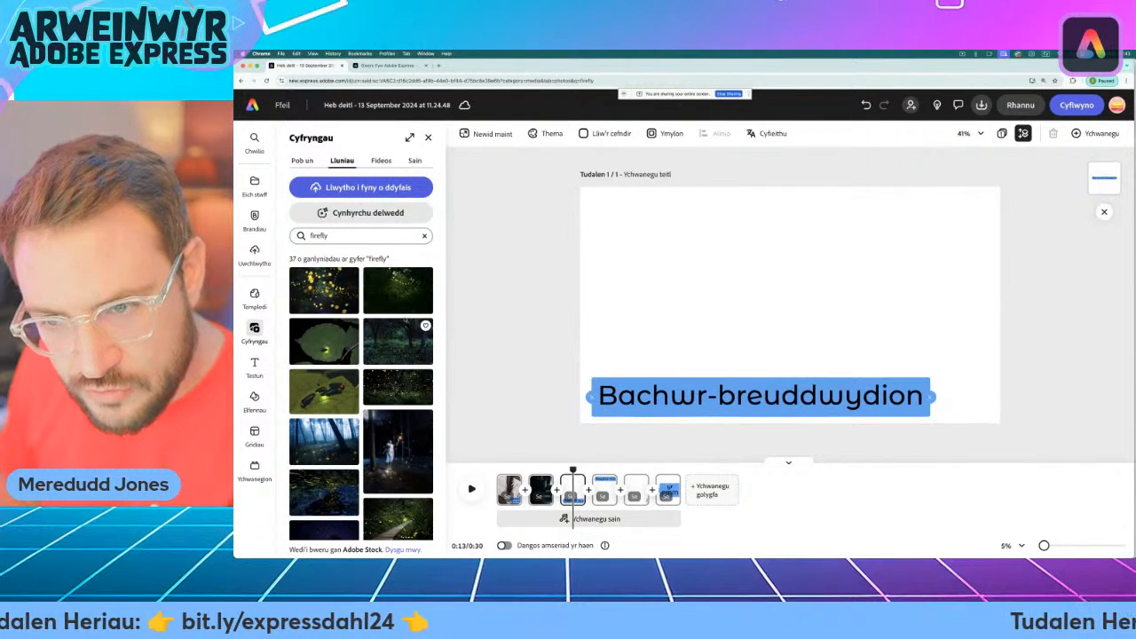
Add the photo of yellow fireflies in a dark forest and set it as the third scene's page background.
left_click(396, 290)
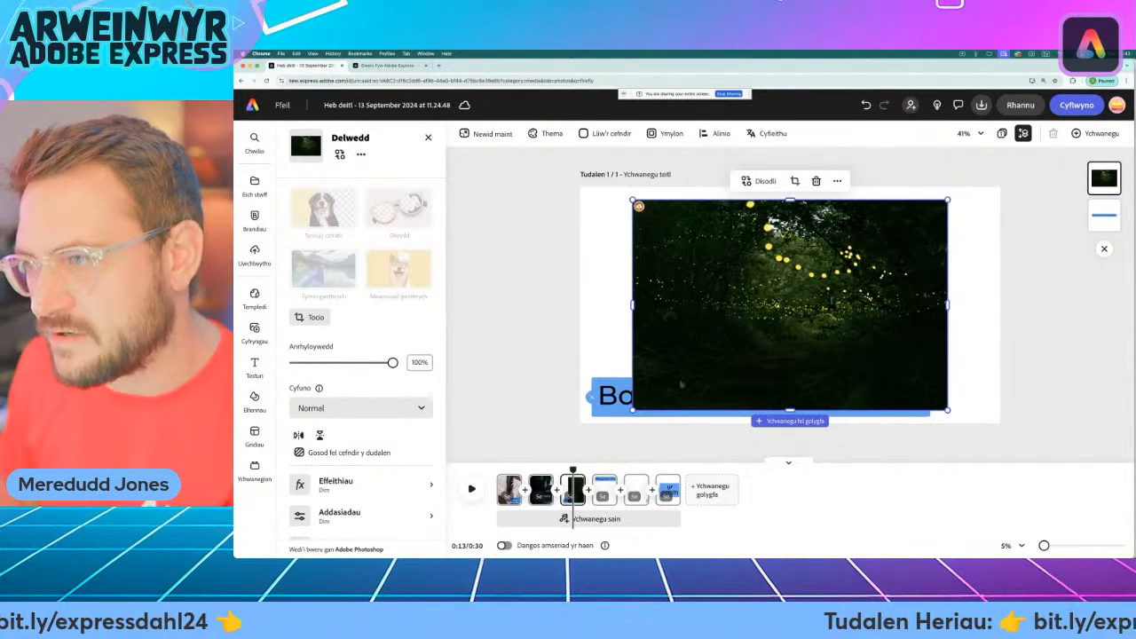
left_click(348, 452)
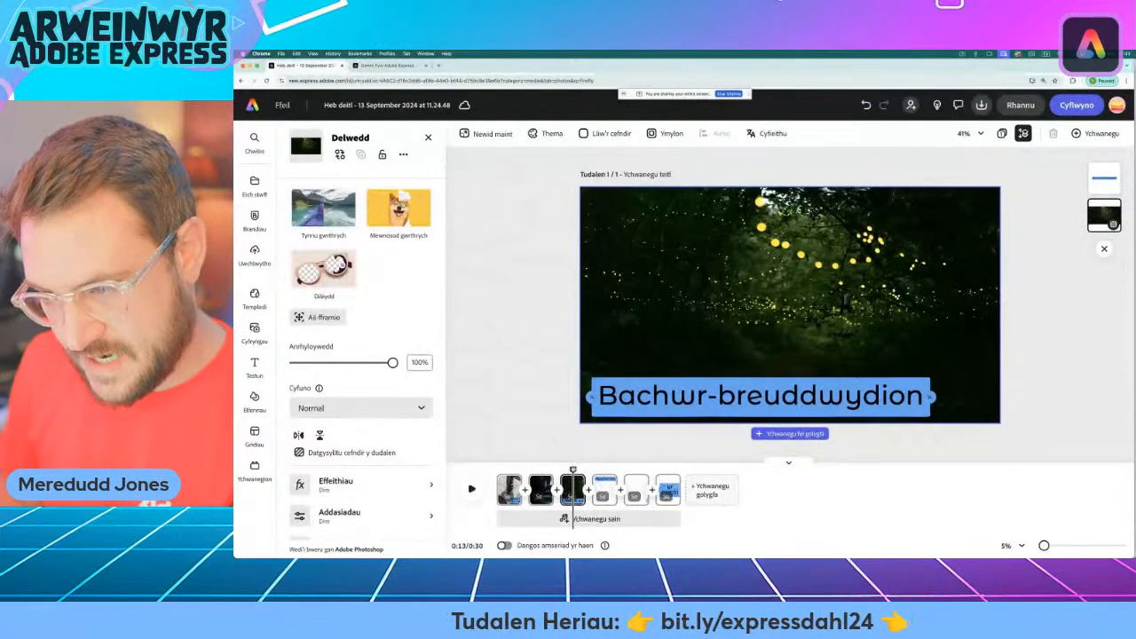
Search the photo library for "pickle" and set the photo of two gherkin jars beside burlap as the fourth scene's page background.
left_click(605, 488)
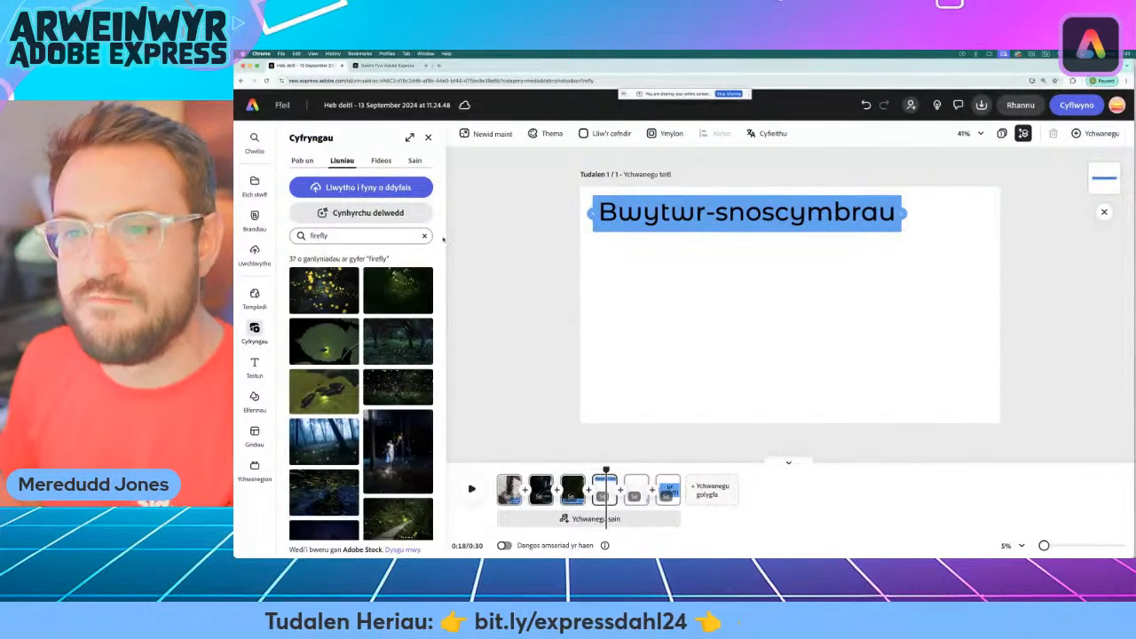
left_click(424, 235)
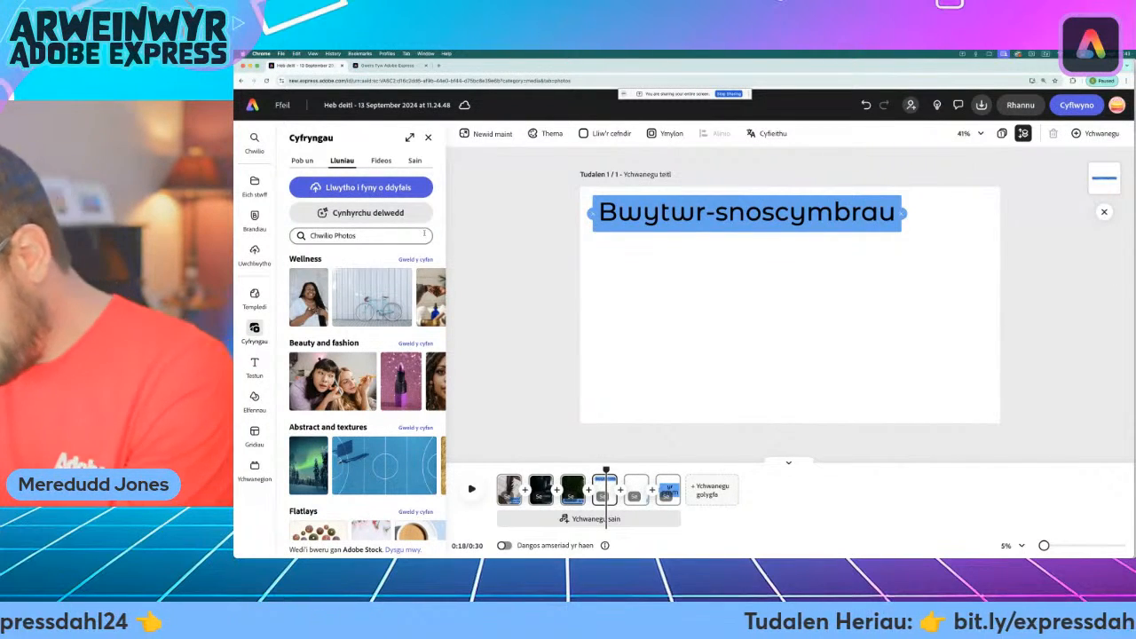
type("pickle")
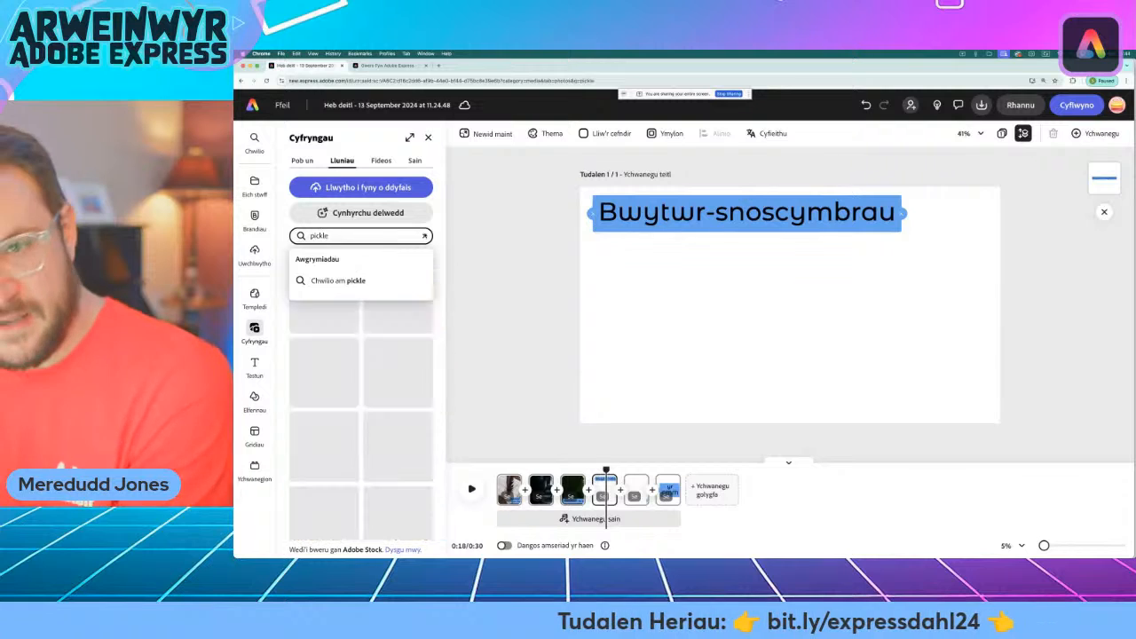
key("Return")
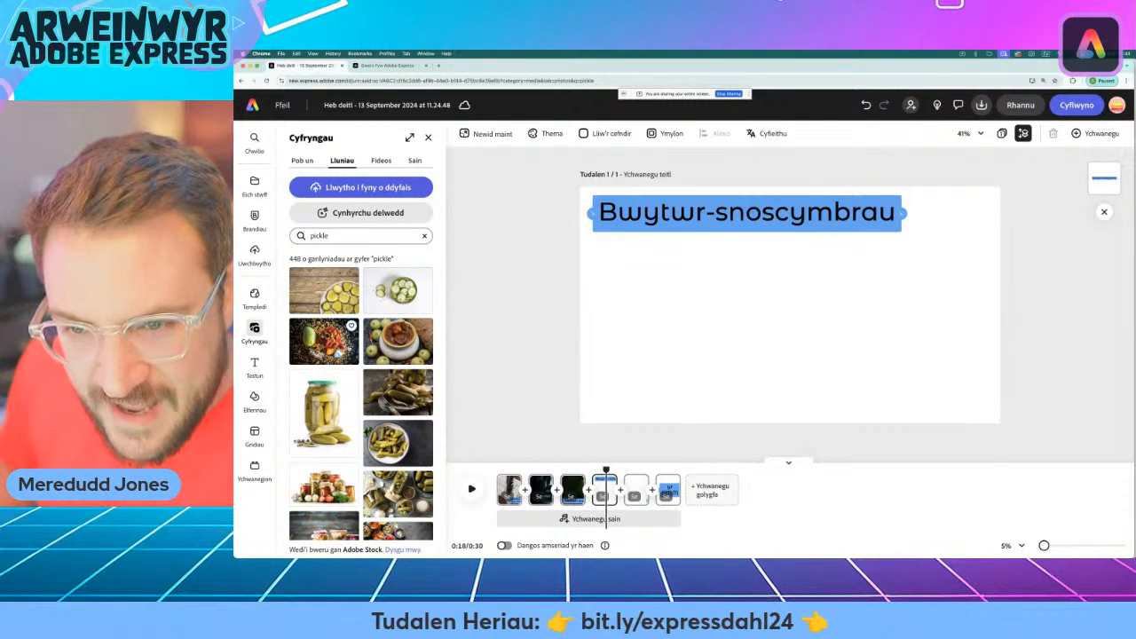
scroll(340, 385, "down", 3)
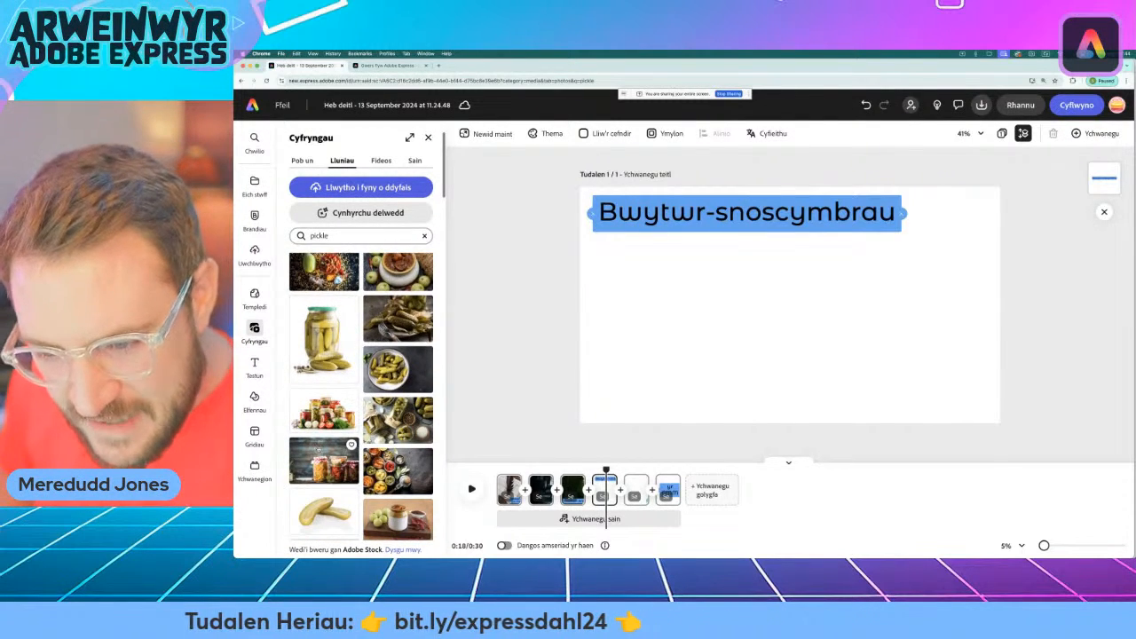
scroll(328, 444, "down", 1)
scroll(306, 479, "down", 10)
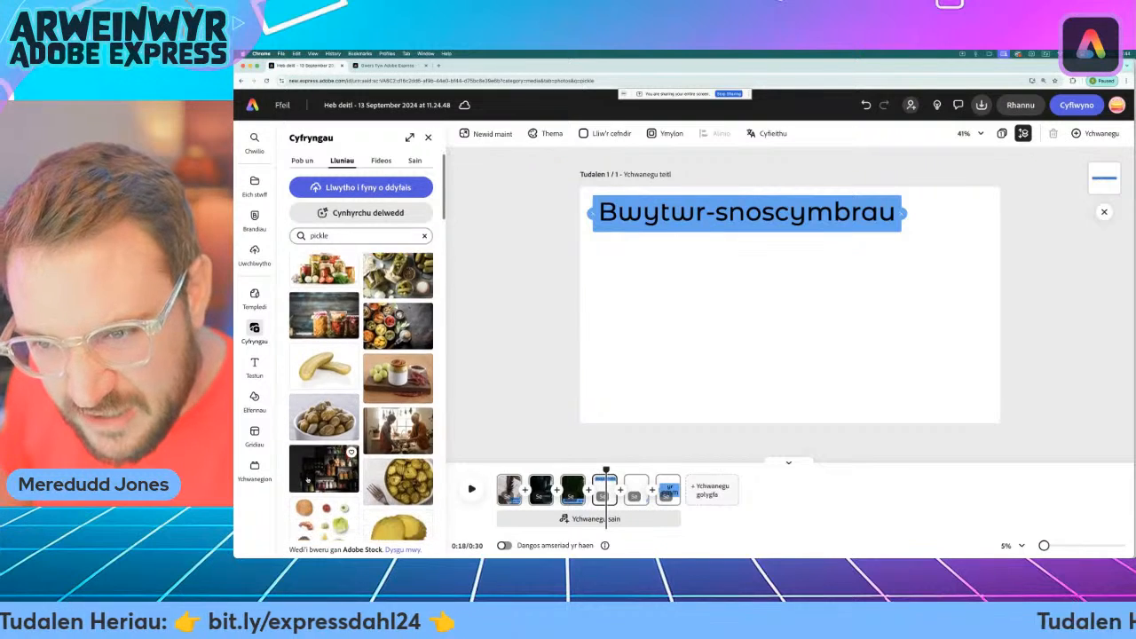
scroll(324, 488, "down", 4)
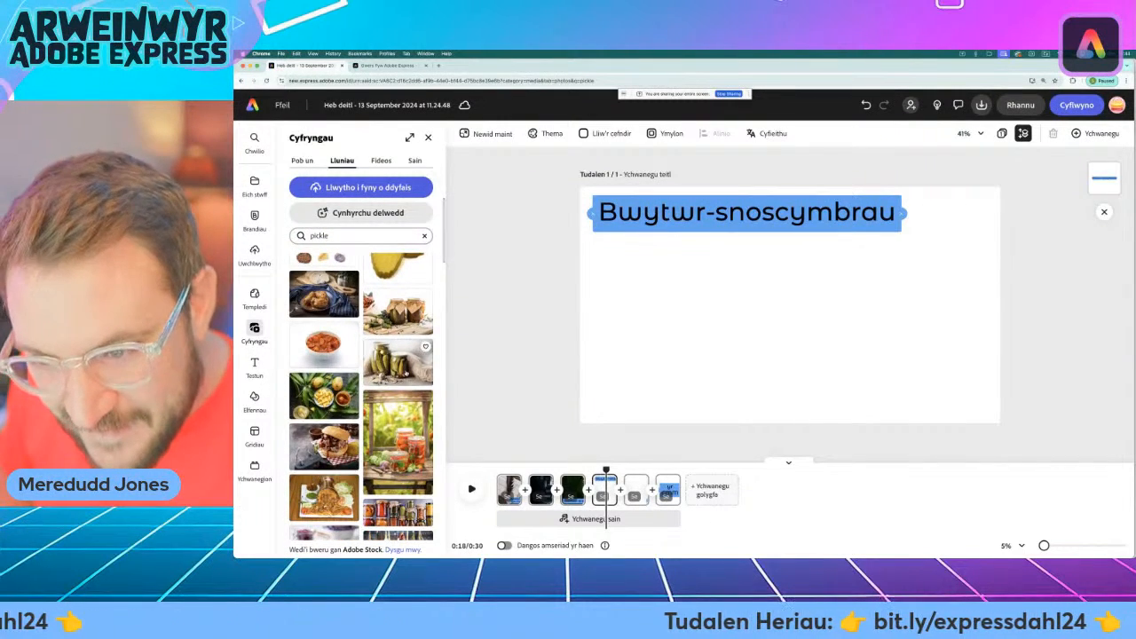
left_click(398, 359)
left_click(367, 451)
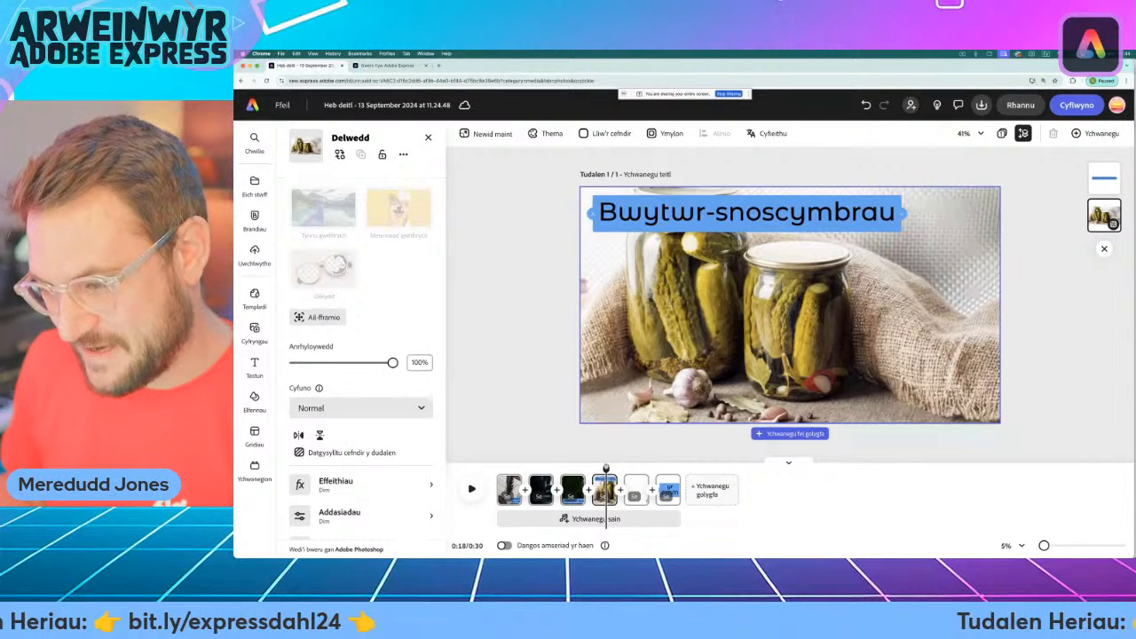
Go to the fifth scene and search the photo library for "lemonade", looking through the results for a fitting background.
left_click(636, 489)
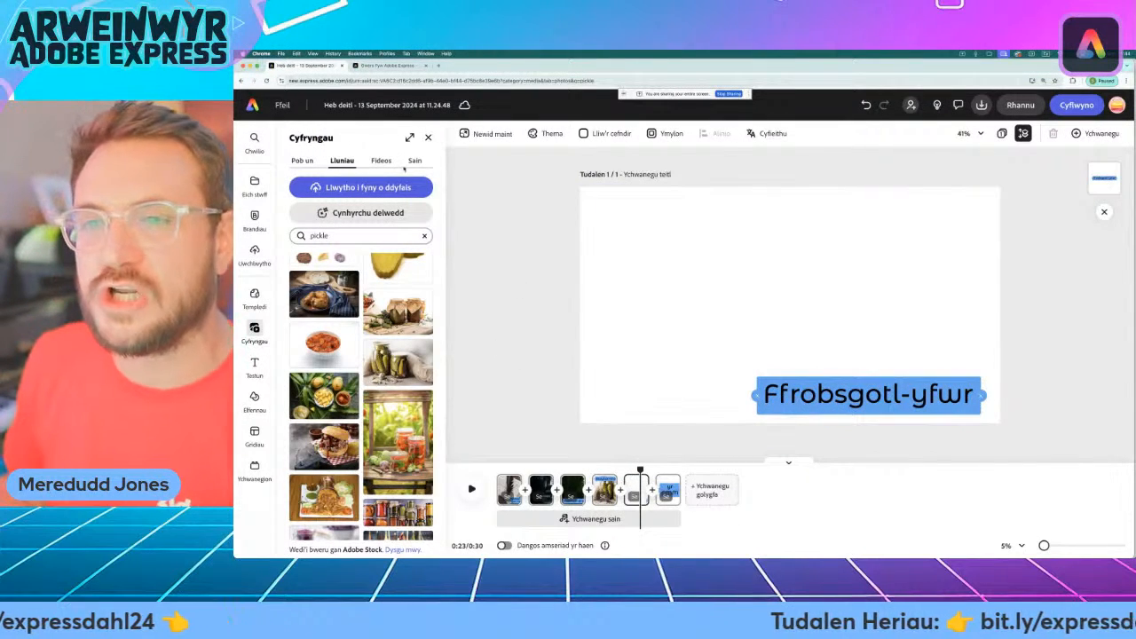
left_click(424, 236)
type("lemonade")
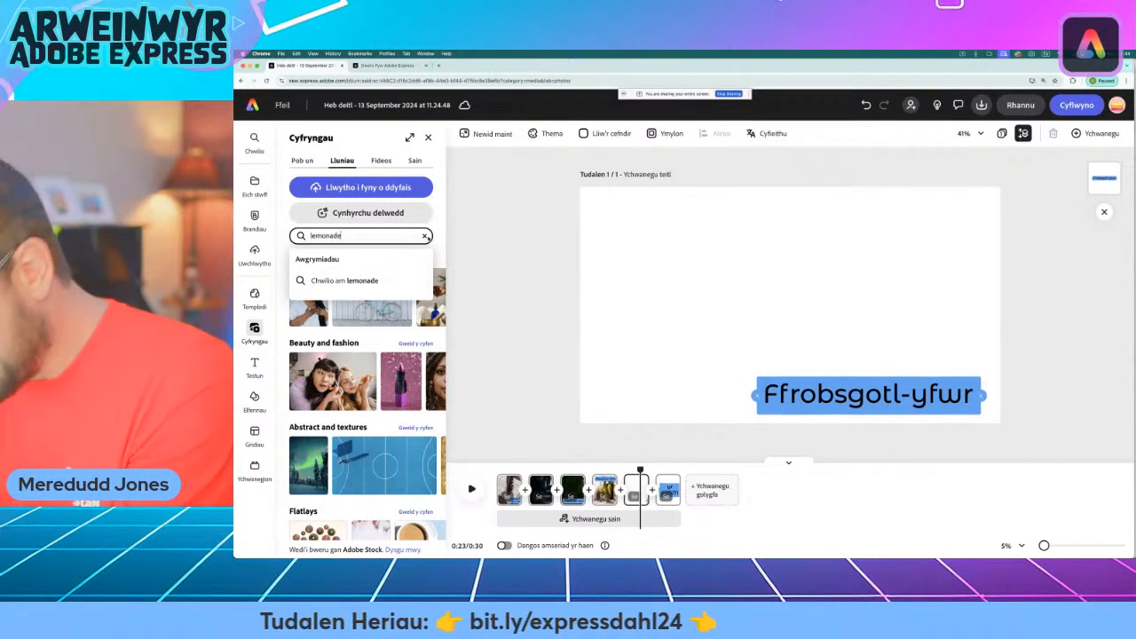
key("Return")
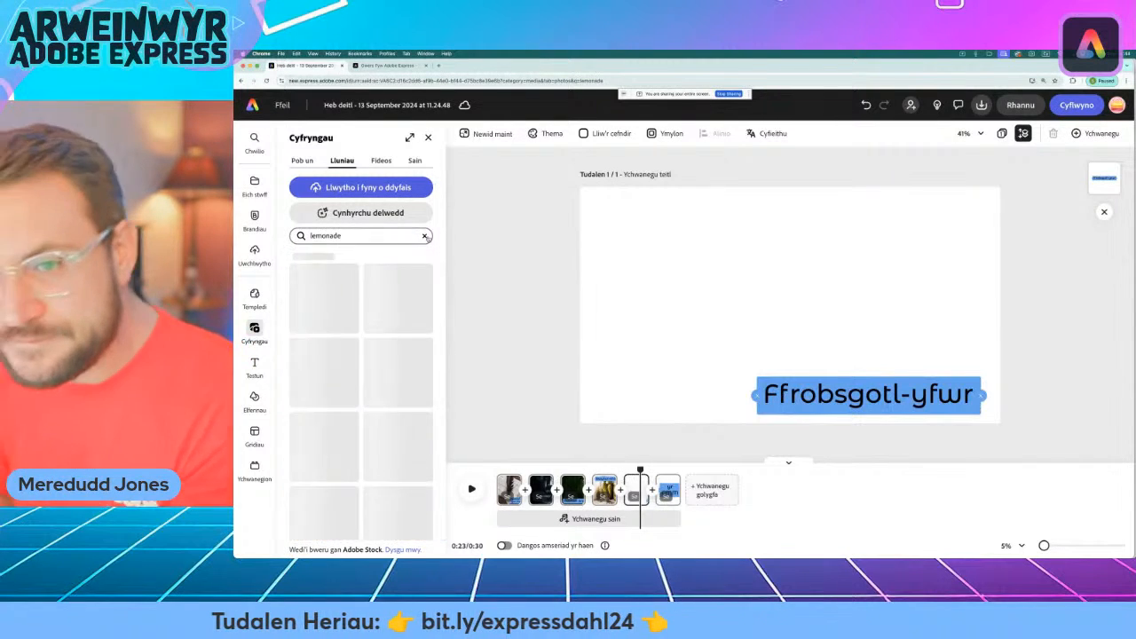
scroll(362, 328, "down", 10)
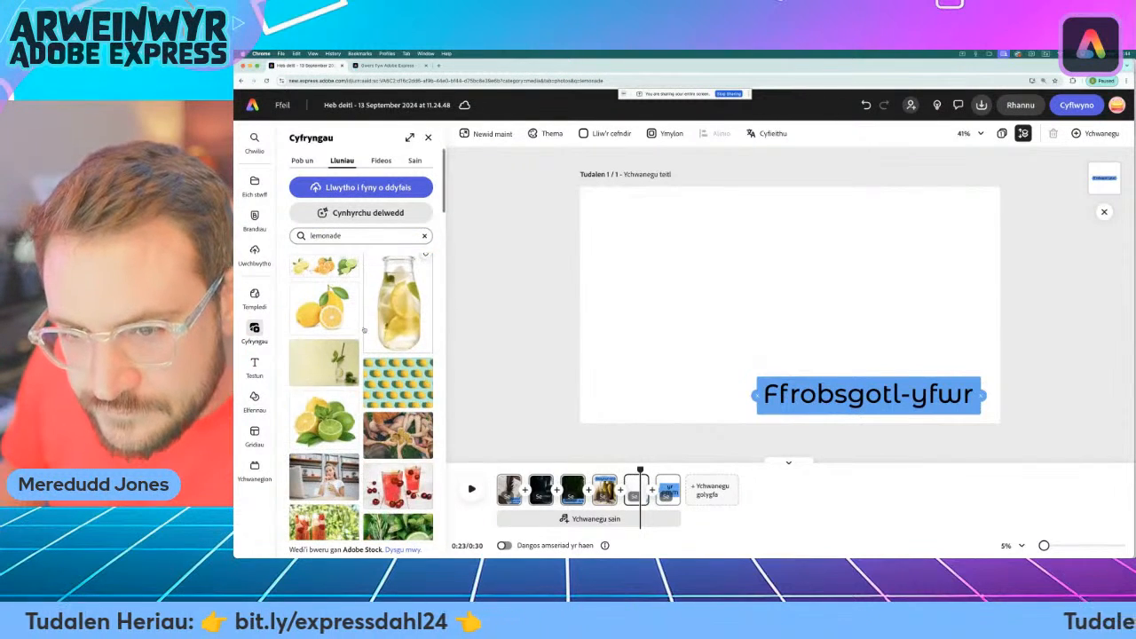
scroll(363, 331, "down", 10)
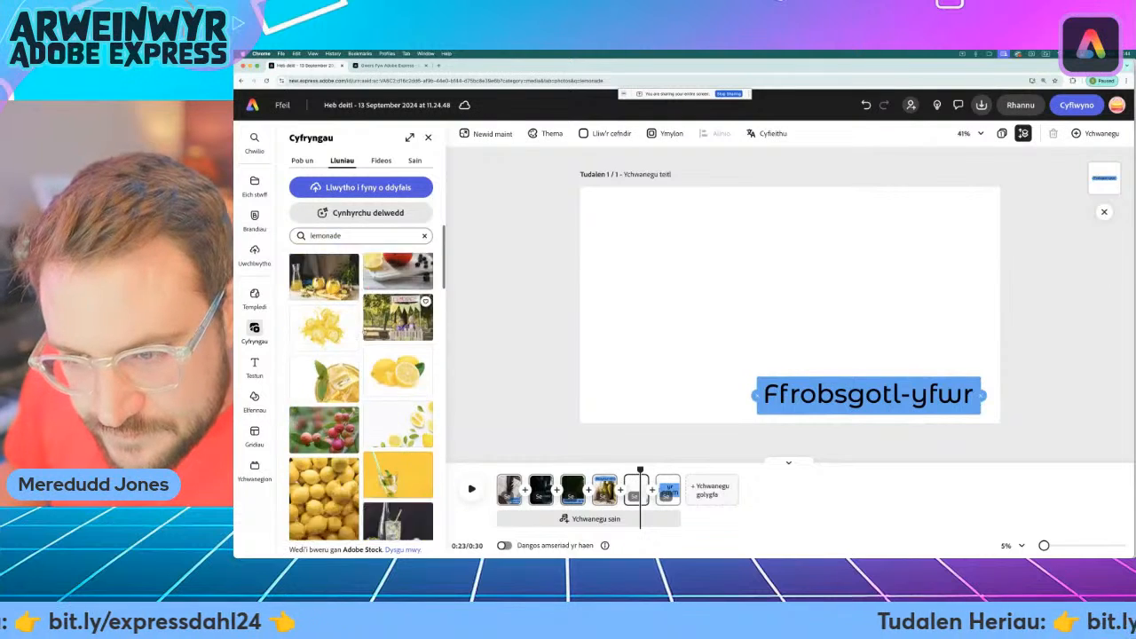
scroll(366, 352, "down", 5)
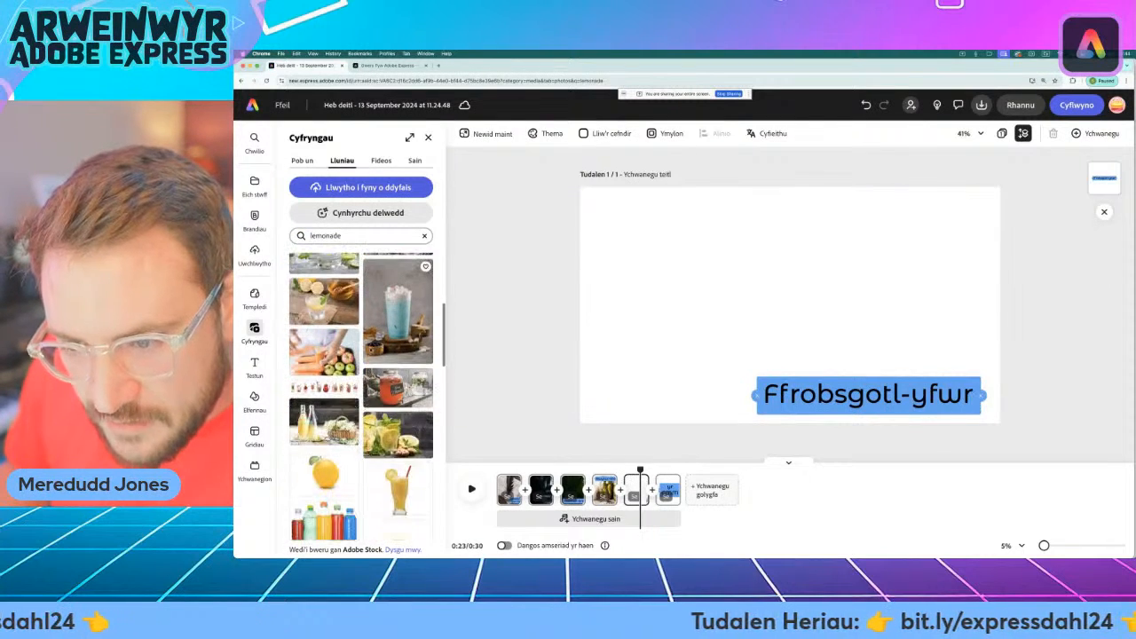
Search the photo library for "glass bottle" and set the photo of a bottle in splashing blue water as the fifth scene's page background.
left_click(425, 236)
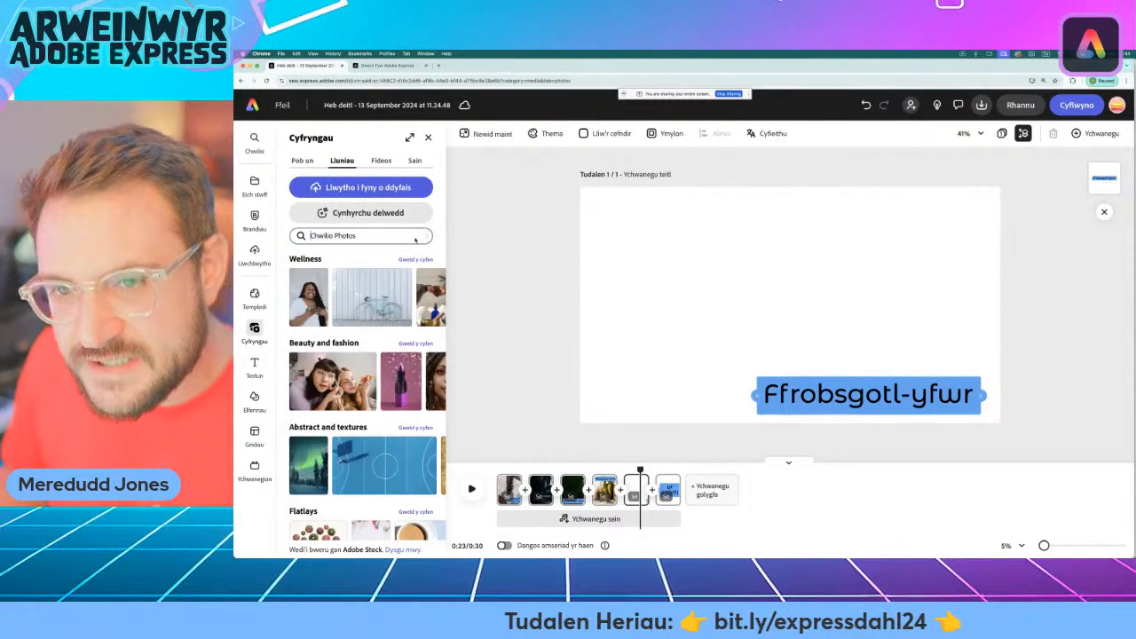
type("glas")
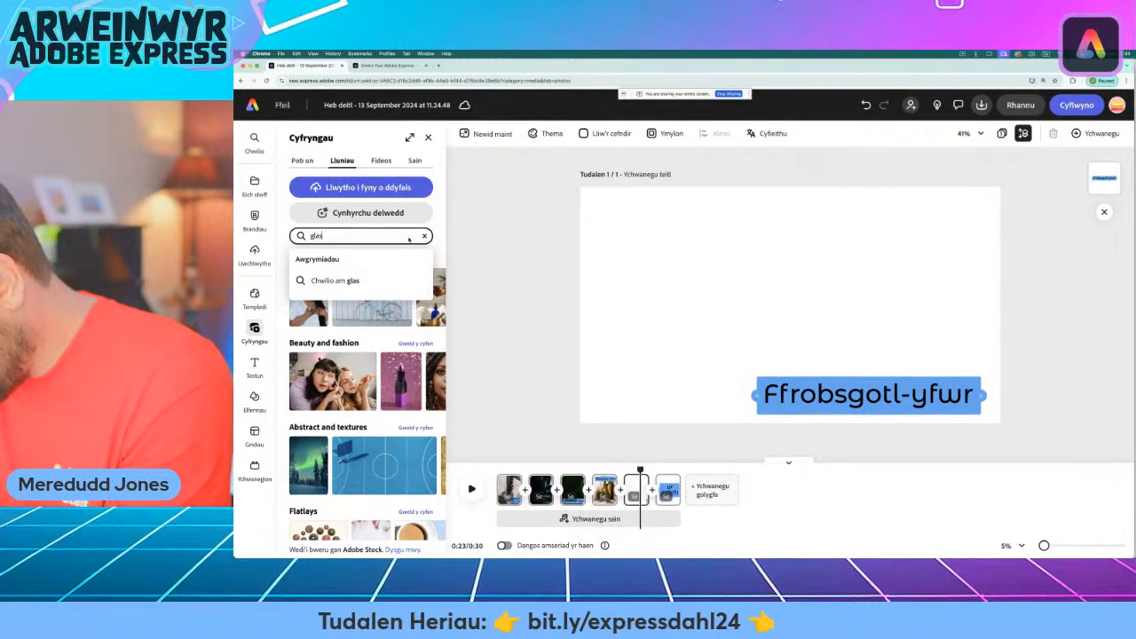
type("s bottle")
key("Return")
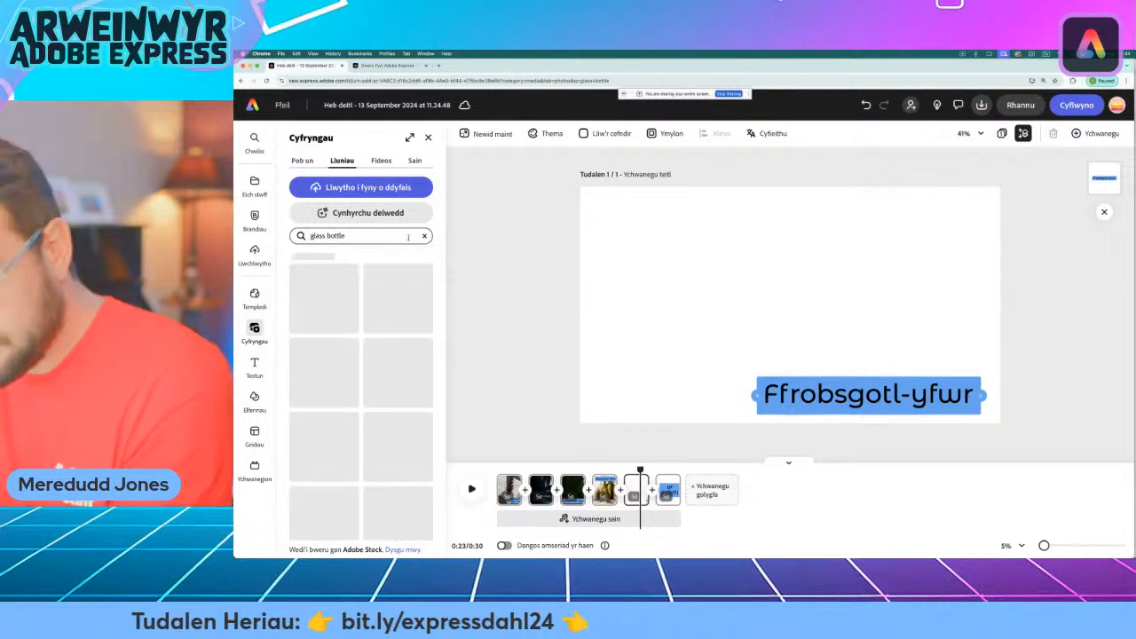
scroll(360, 410, "down", 5)
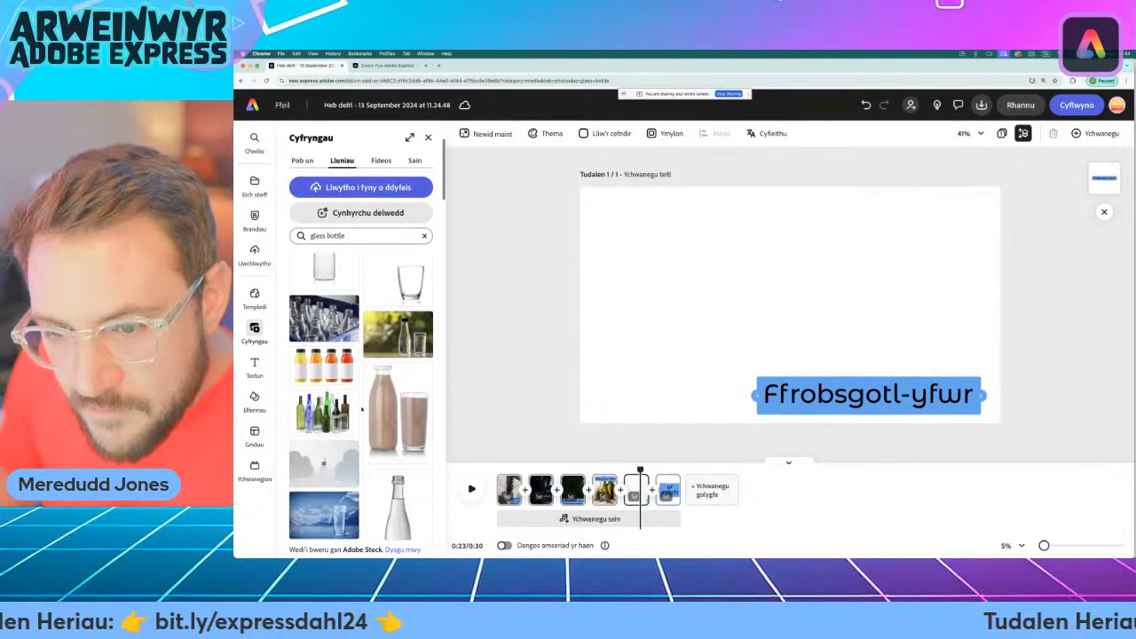
scroll(360, 410, "down", 5)
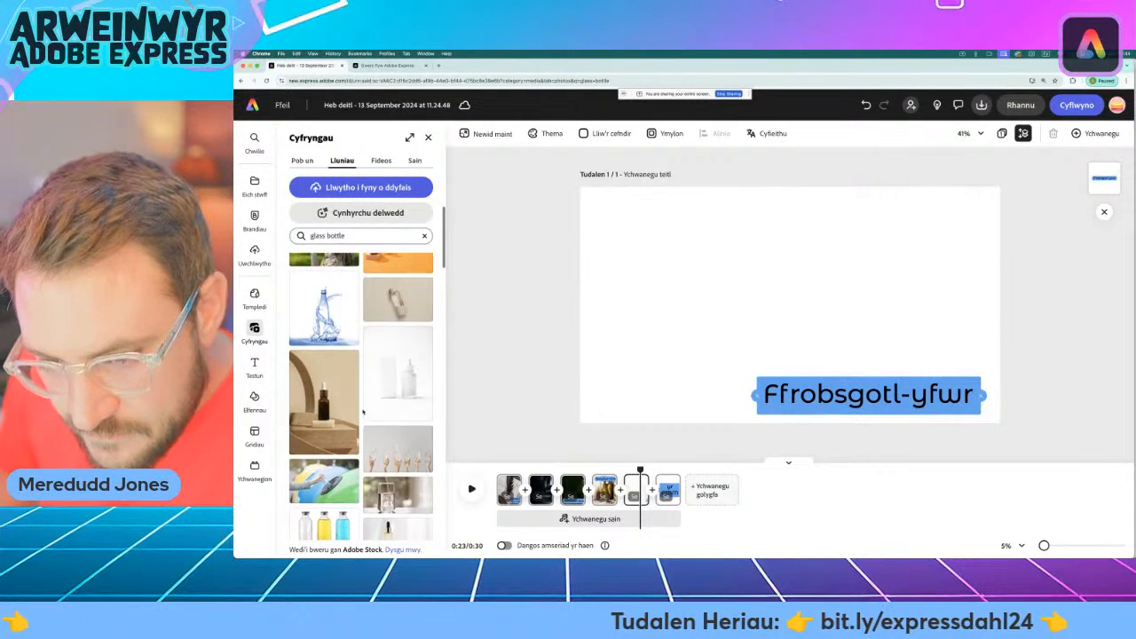
left_click(324, 309)
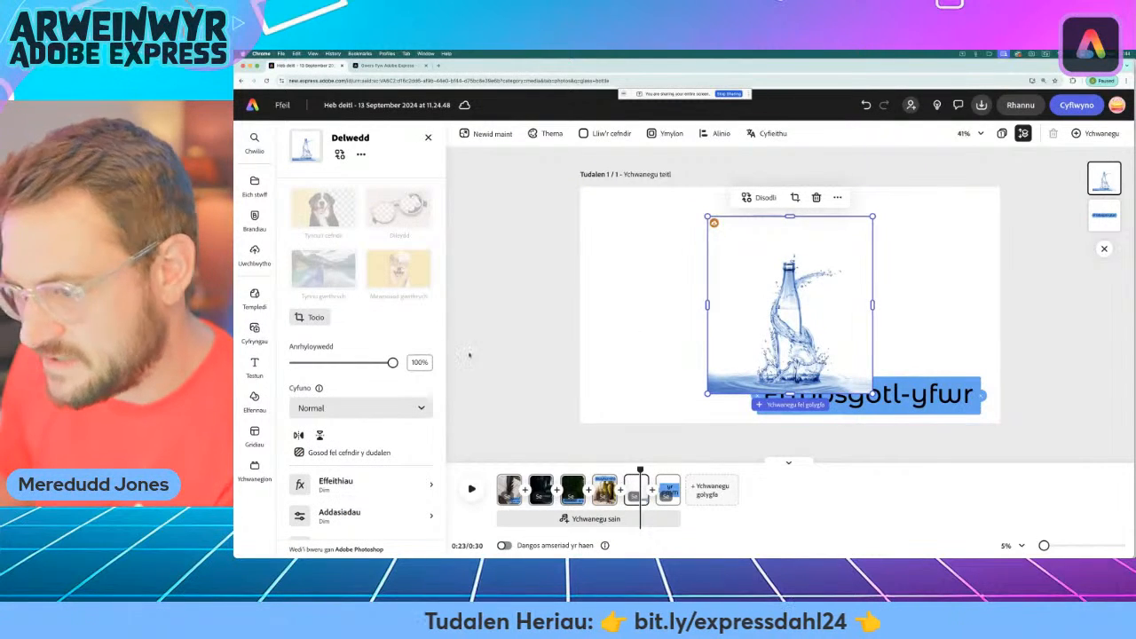
left_click(373, 453)
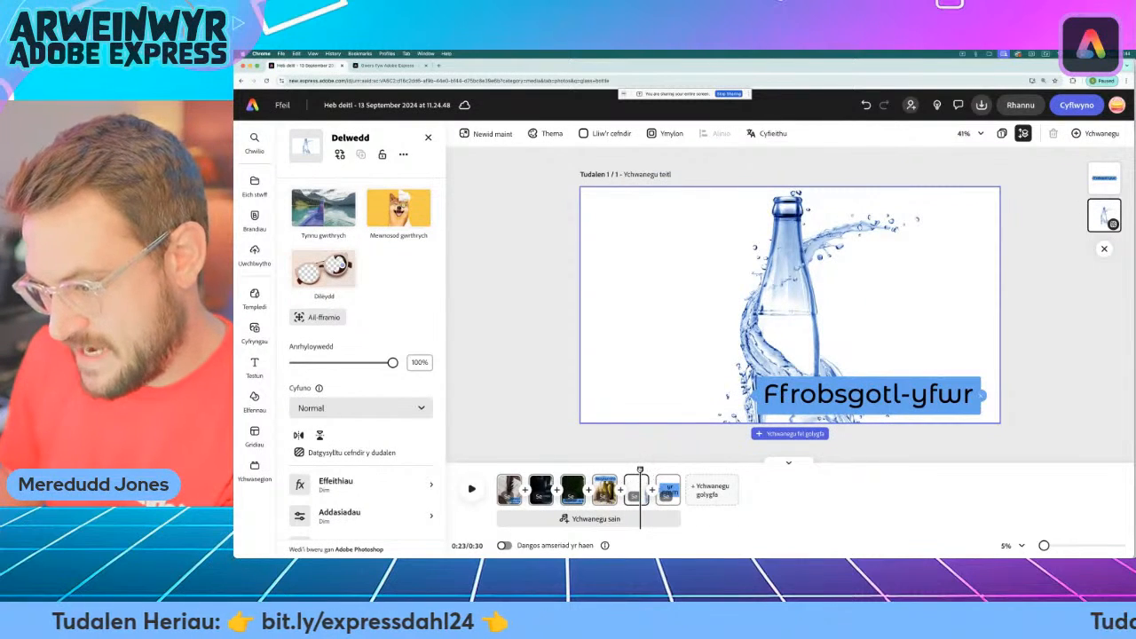
Move the playhead to the sixth scene and search the photo library for "old man".
left_click_drag(638, 471, 666, 470)
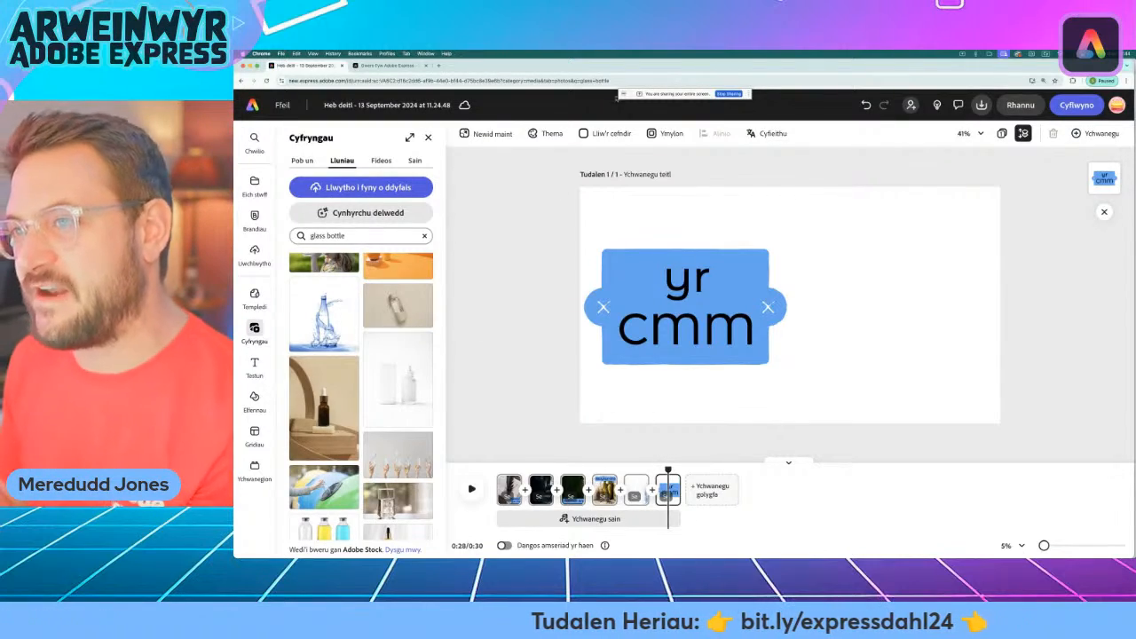
key("super+Tab")
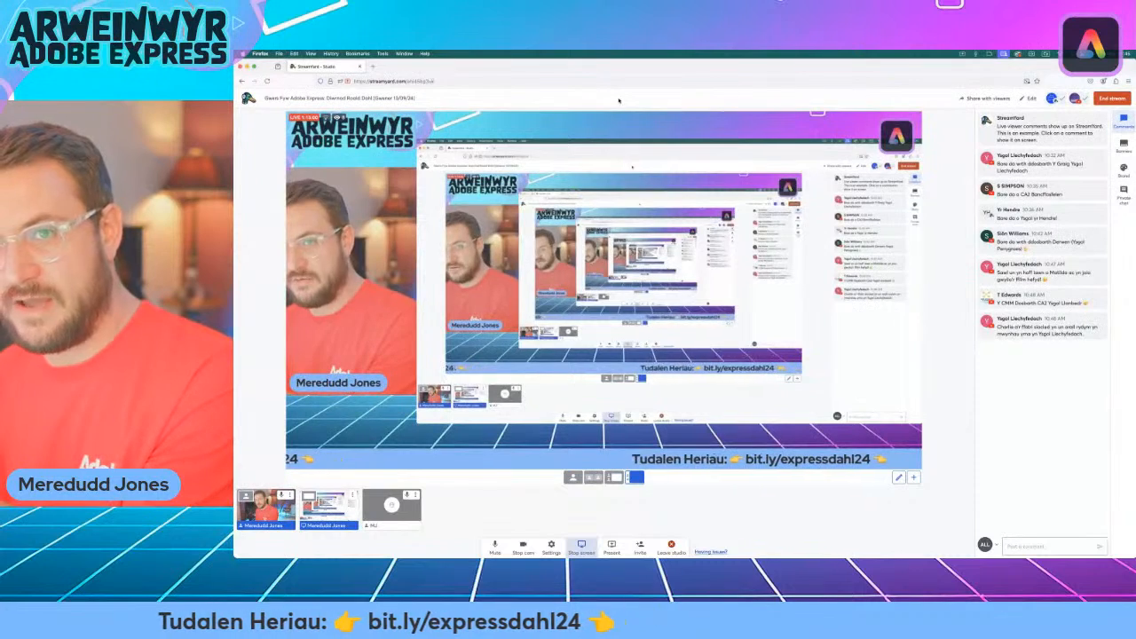
key("super+Tab")
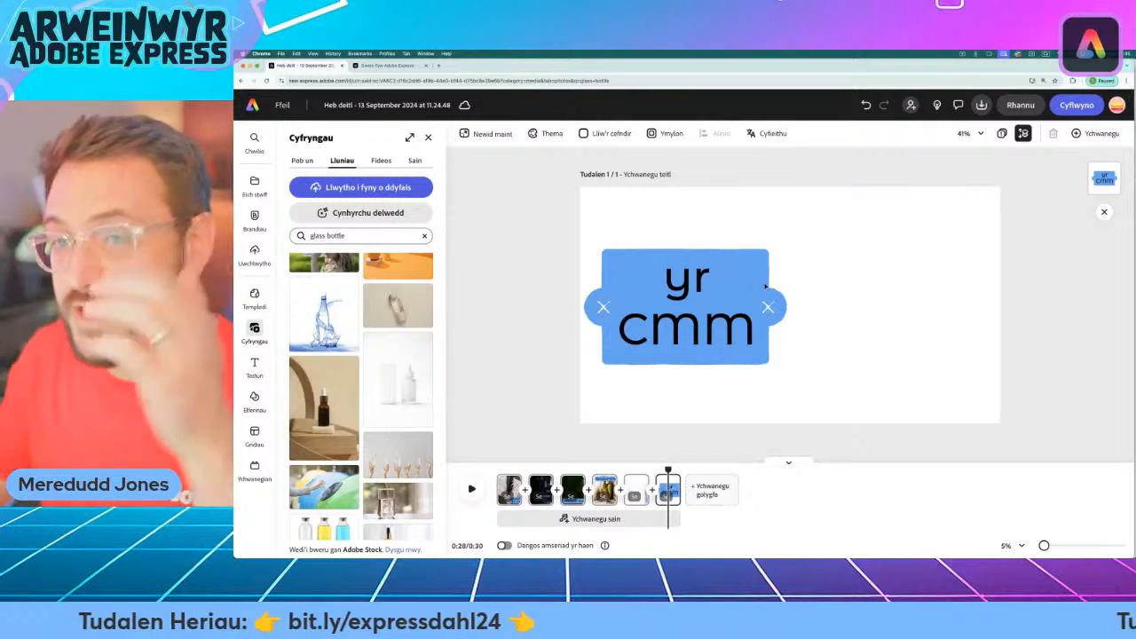
left_click(337, 165)
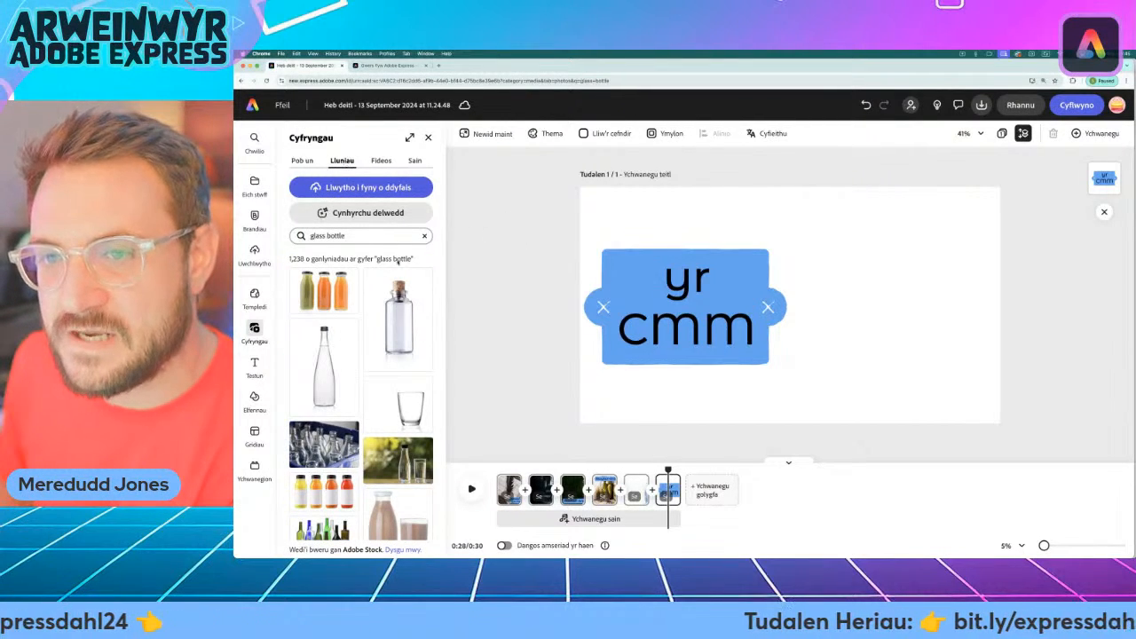
left_click(424, 236)
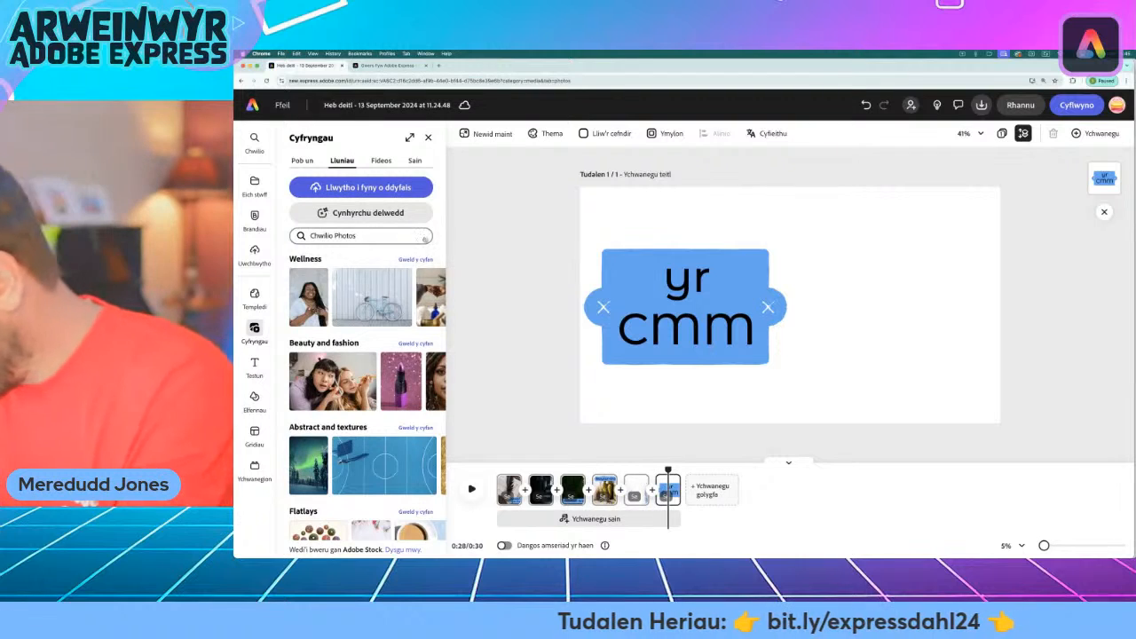
type("old man")
key("Return")
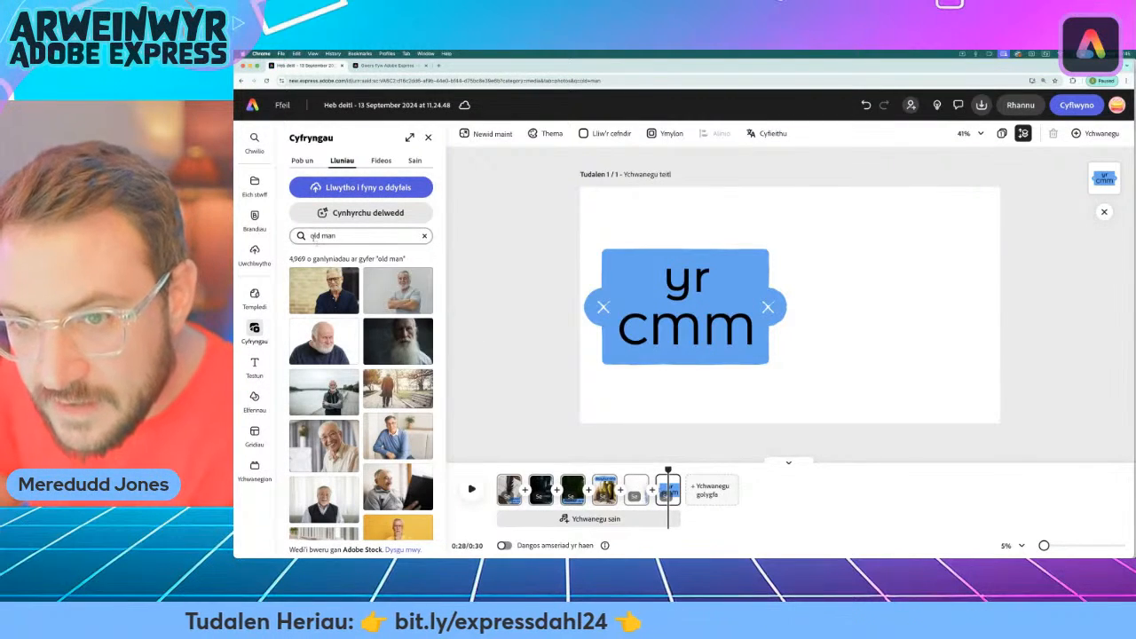
Refine the search to "happy old man" and set the photo of the smiling elderly man in glasses as the sixth scene's page background.
left_click(311, 237)
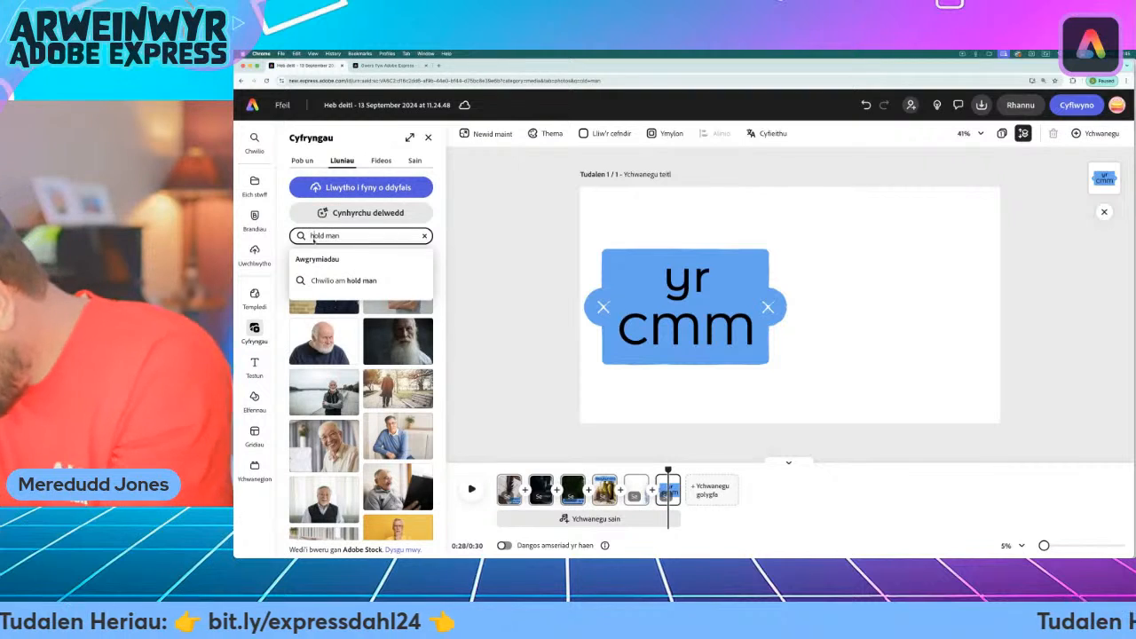
type("happy")
key("Return")
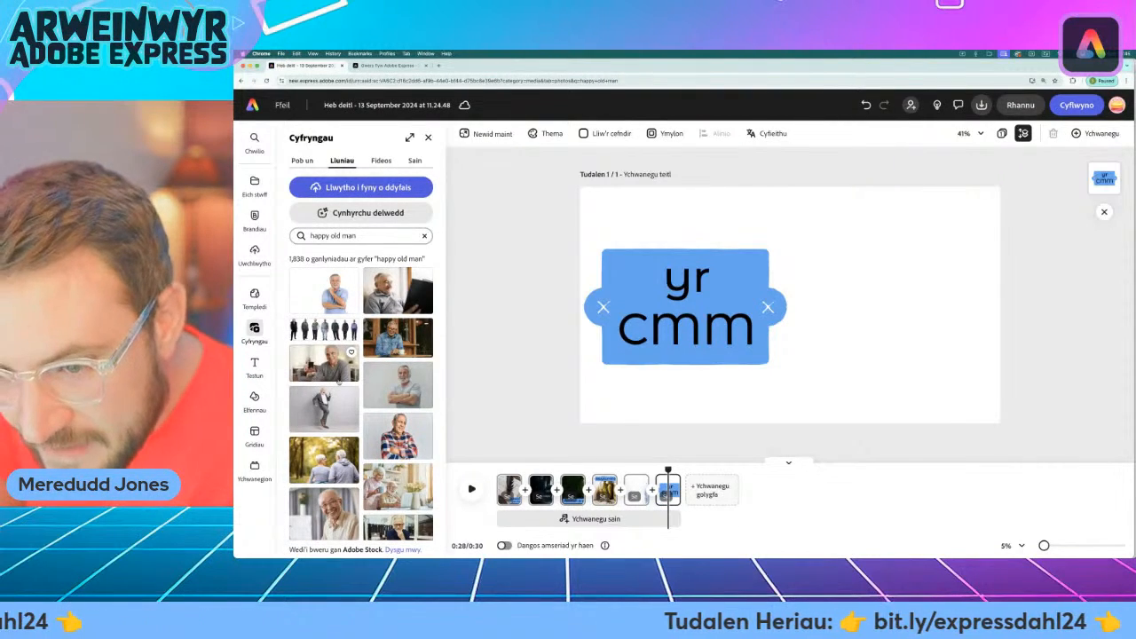
scroll(361, 396, "down", 1)
scroll(337, 384, "down", 1)
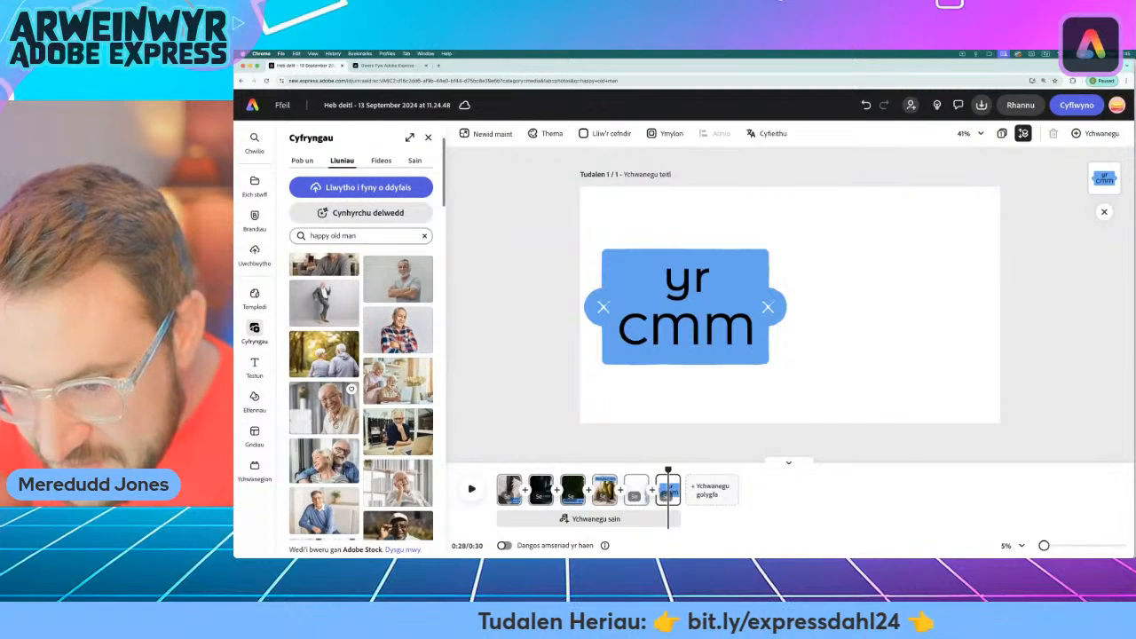
left_click(324, 408)
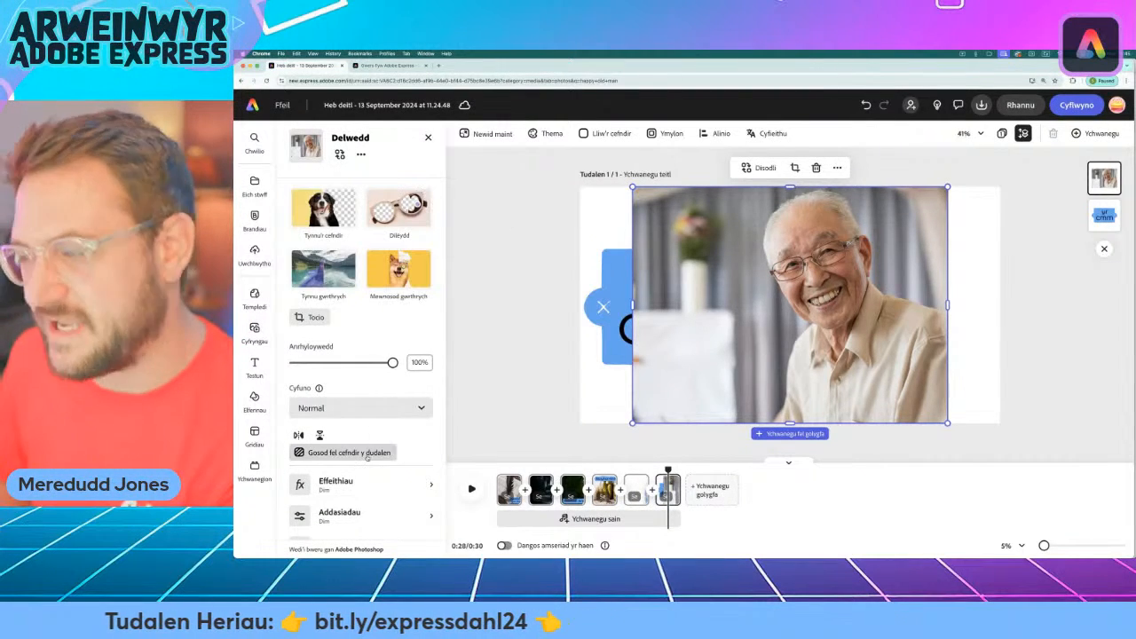
left_click(348, 451)
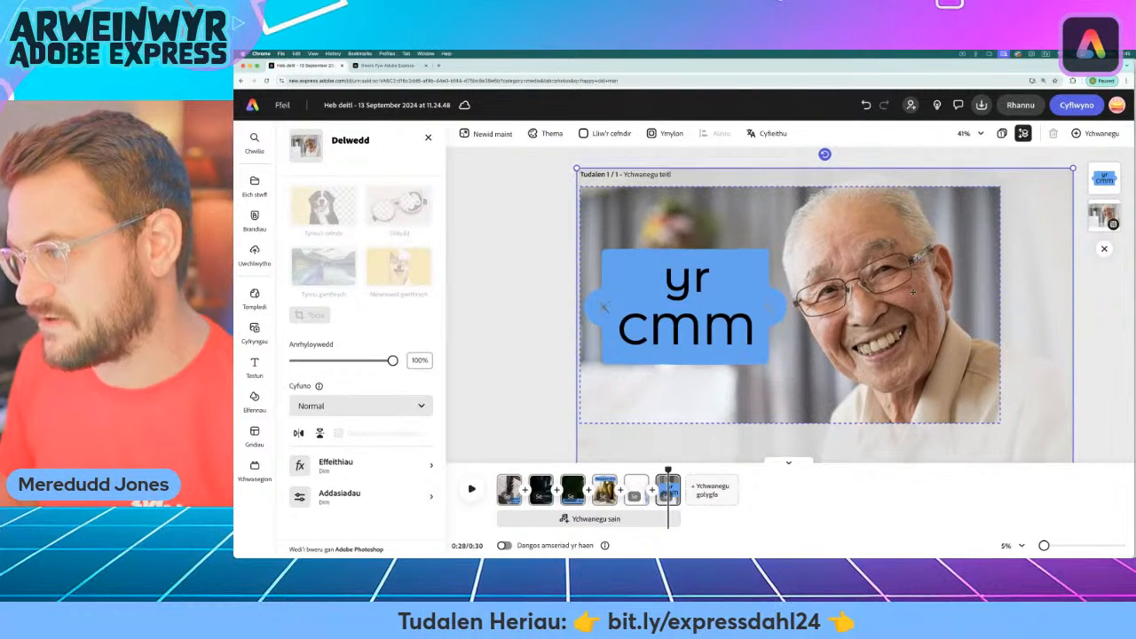
left_click(513, 249)
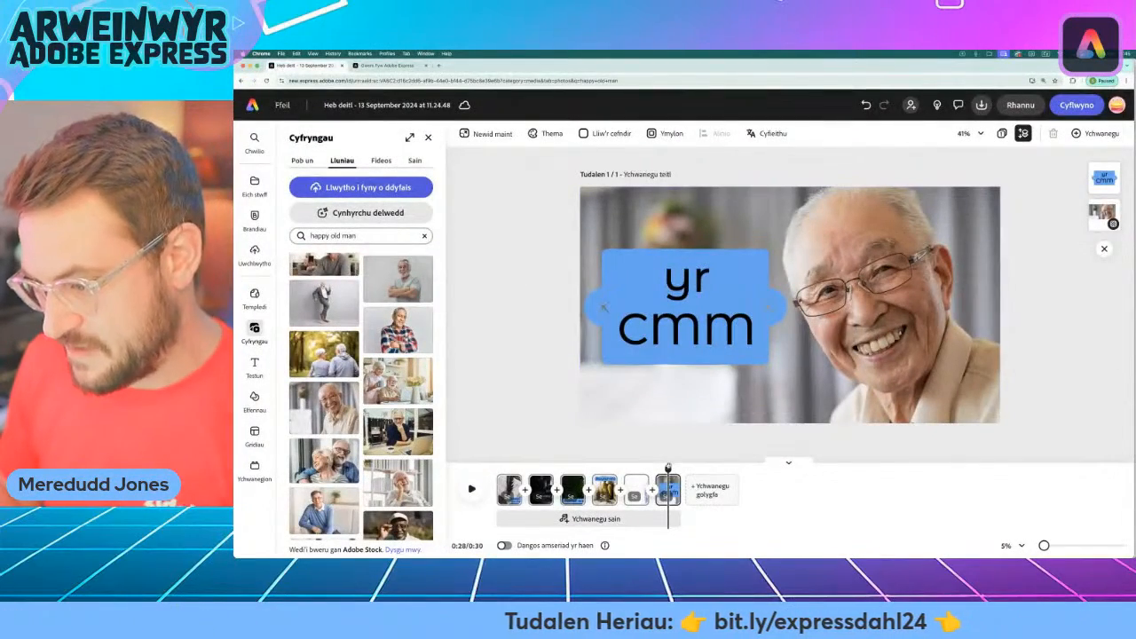
Return the playhead to the start of the video and enlarge the timeline to 40%.
left_click_drag(668, 468, 495, 467)
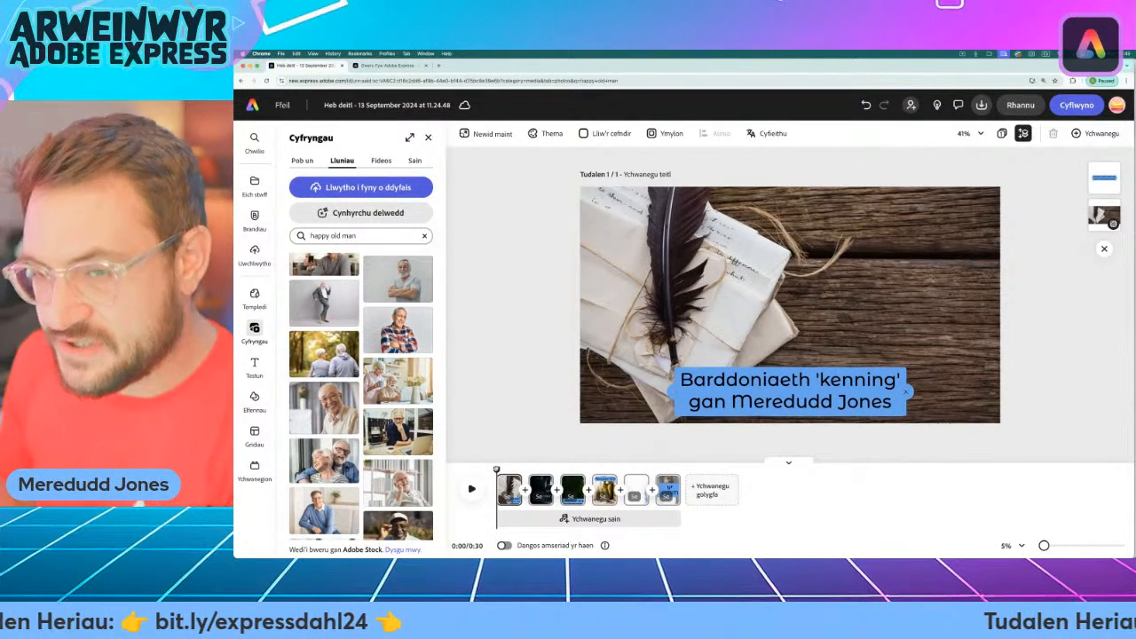
scroll(829, 510, "up", 5)
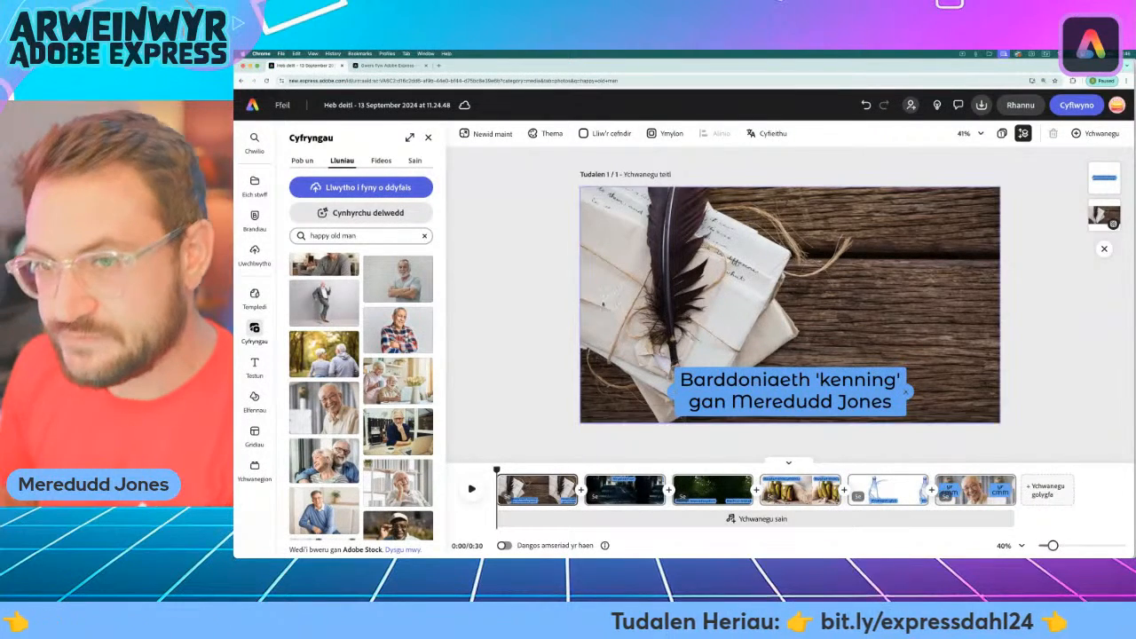
Record a voiceover for the title scene and shorten the scene to about 3.7 seconds to fit the recording.
left_click(414, 160)
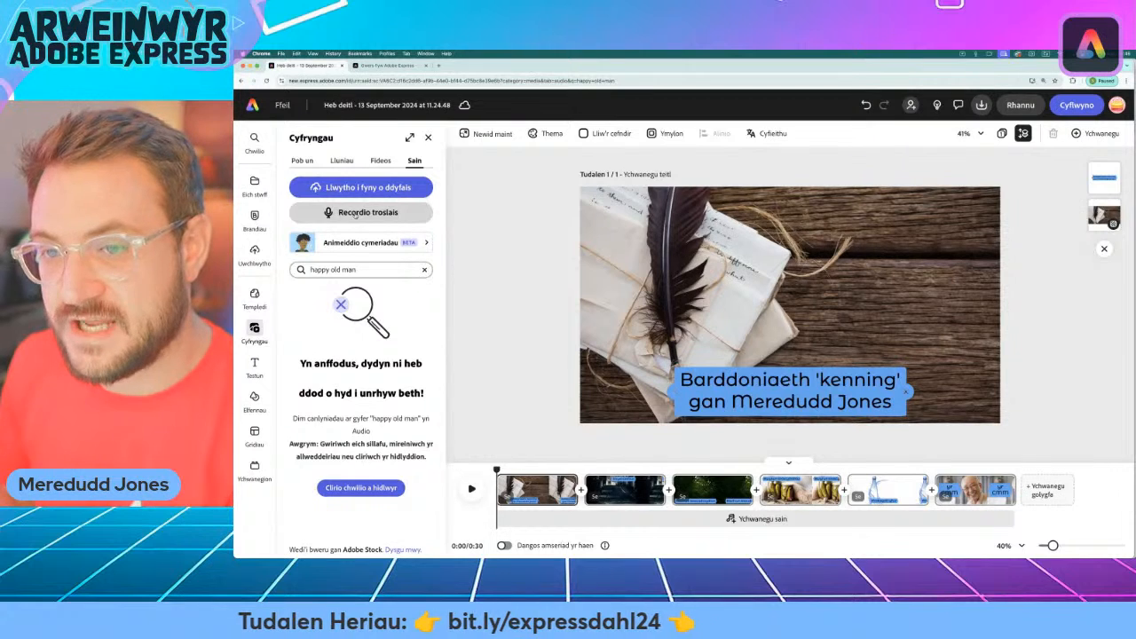
left_click(355, 213)
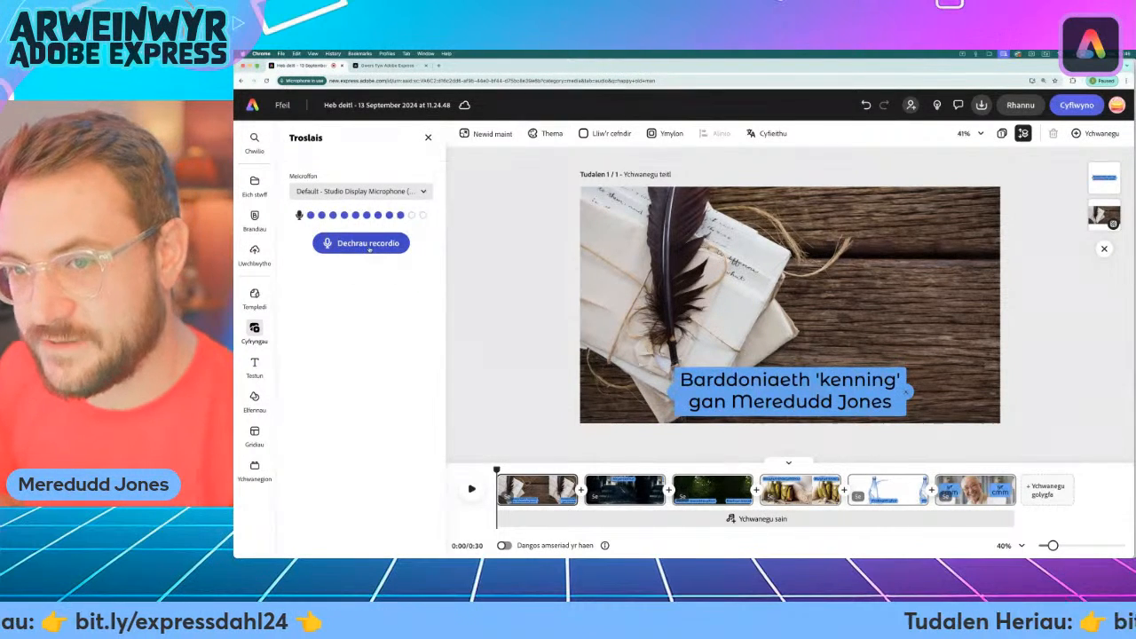
left_click(369, 244)
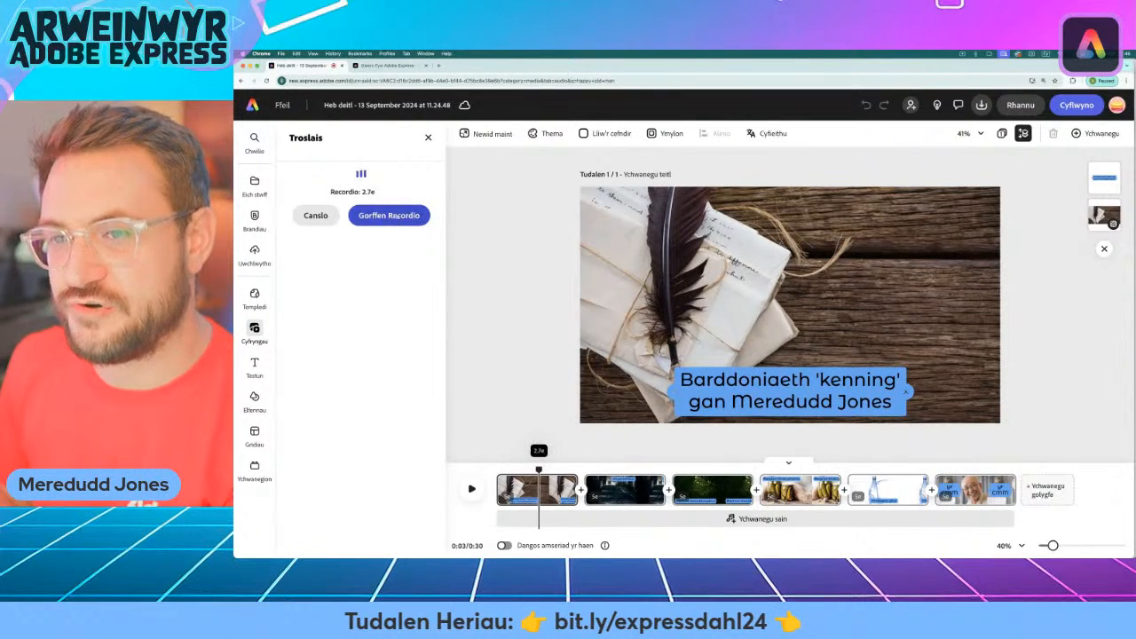
left_click(404, 216)
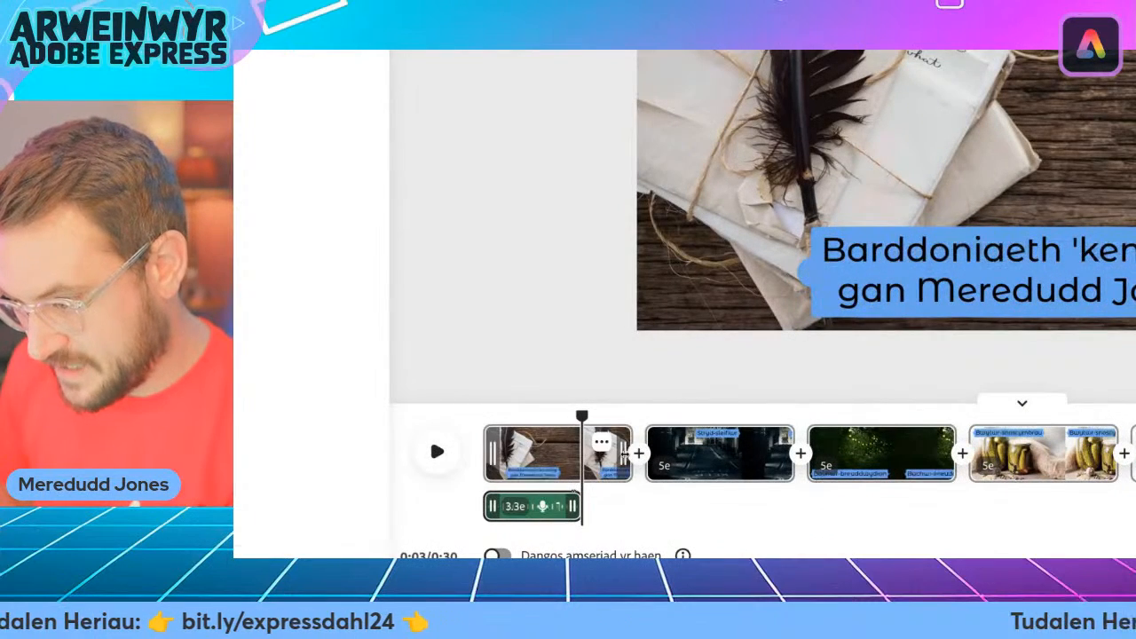
left_click_drag(625, 453, 589, 454)
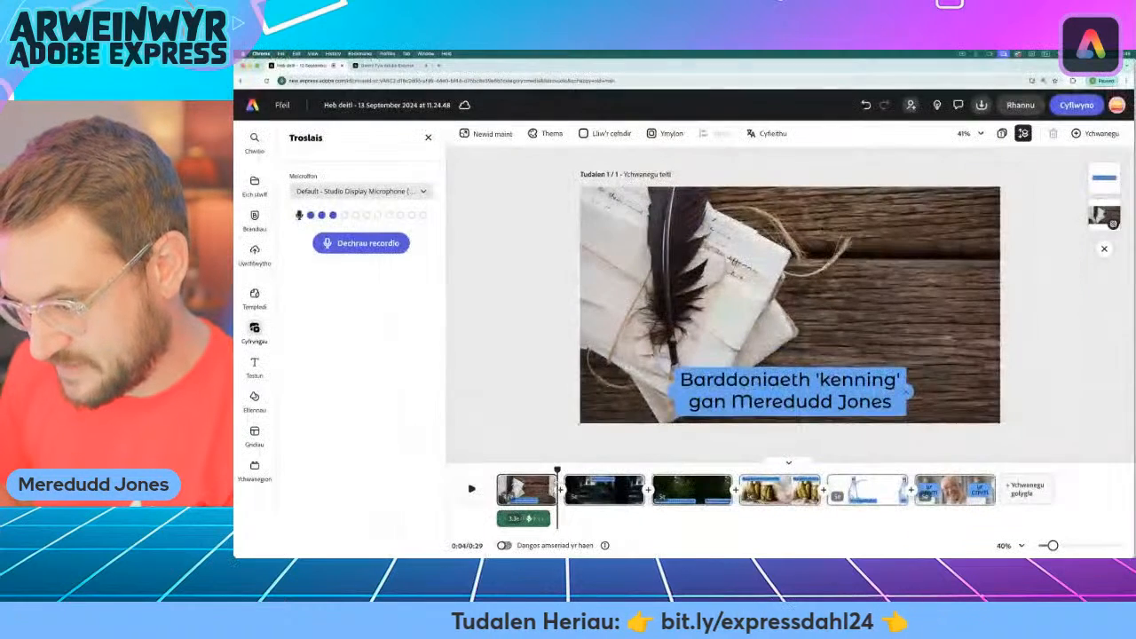
Record a voiceover for the "Stryd-sleifiwr" scene and shorten that scene to about 3.2 seconds.
left_click(613, 490)
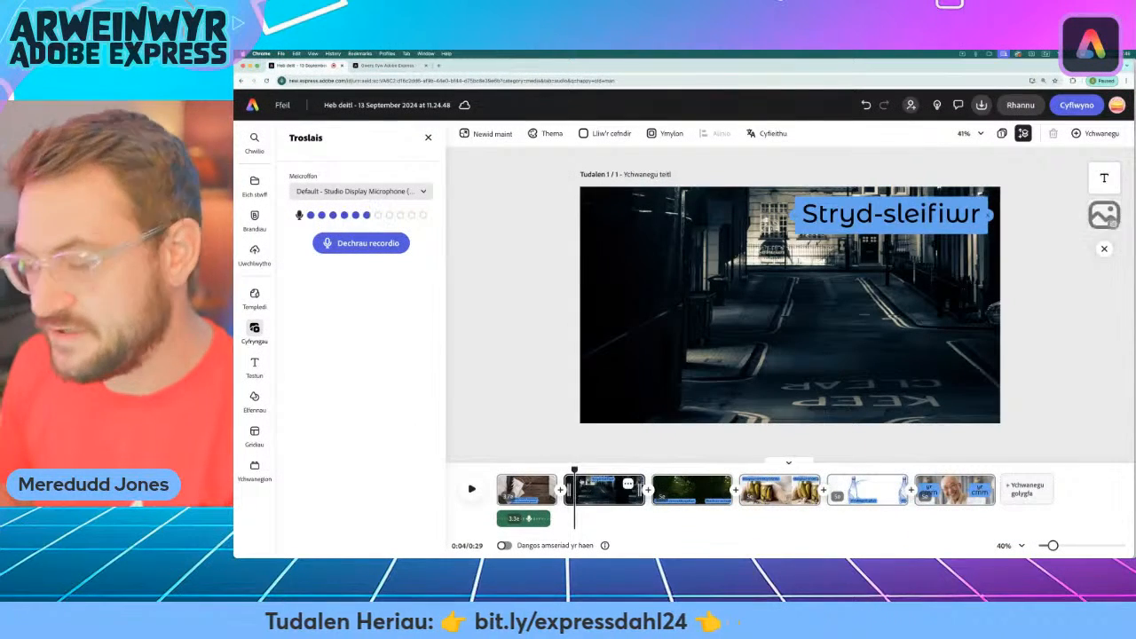
left_click(357, 246)
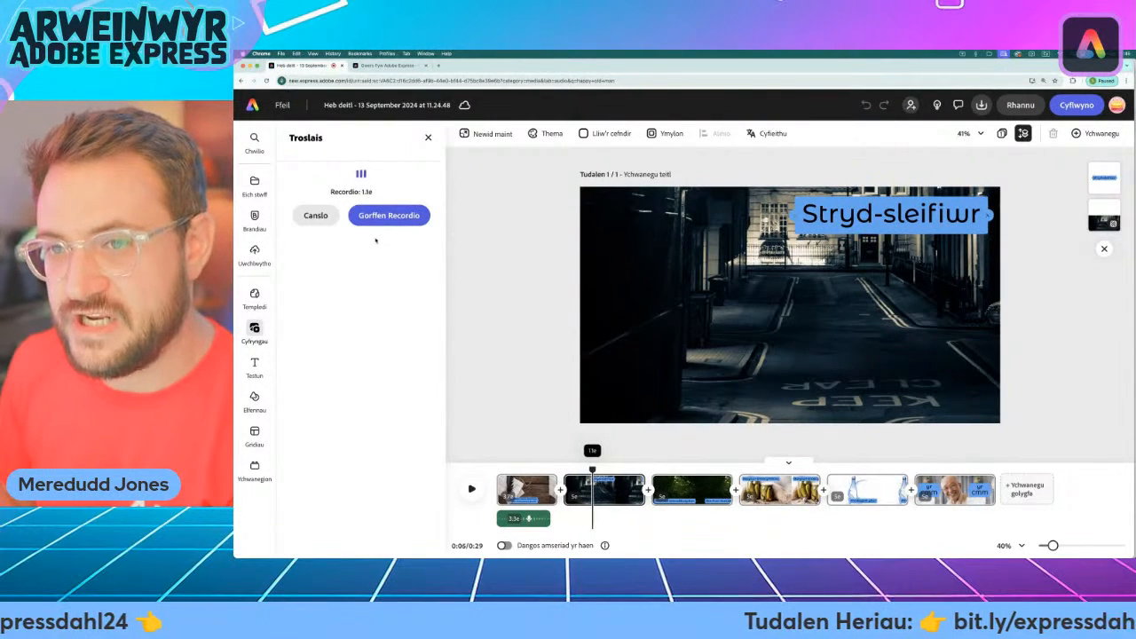
left_click(397, 216)
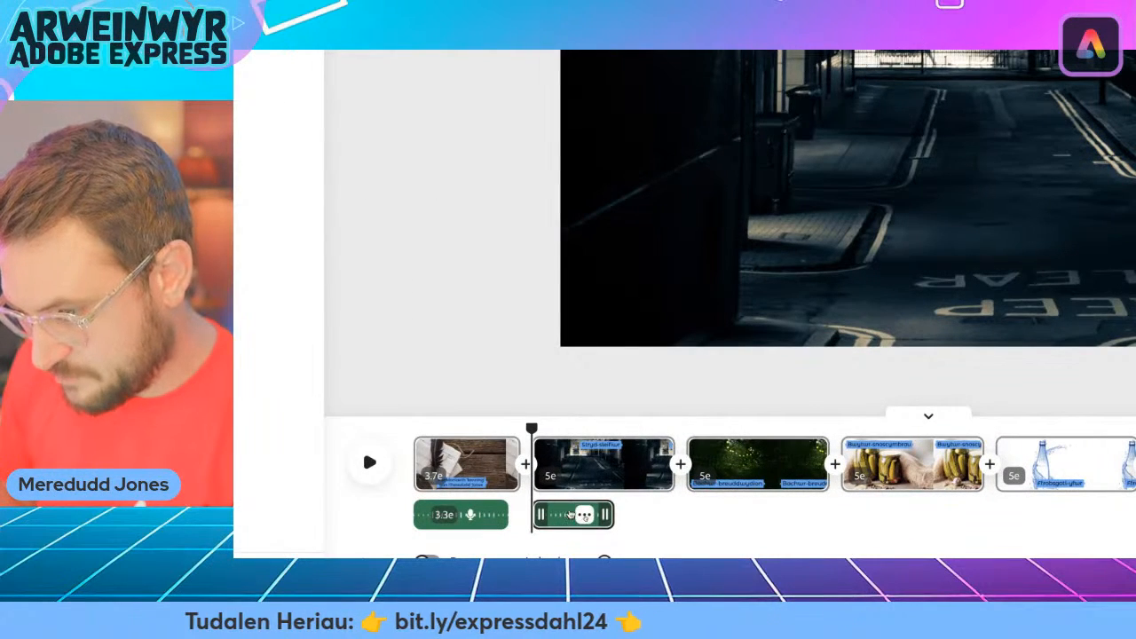
left_click_drag(667, 463, 612, 468)
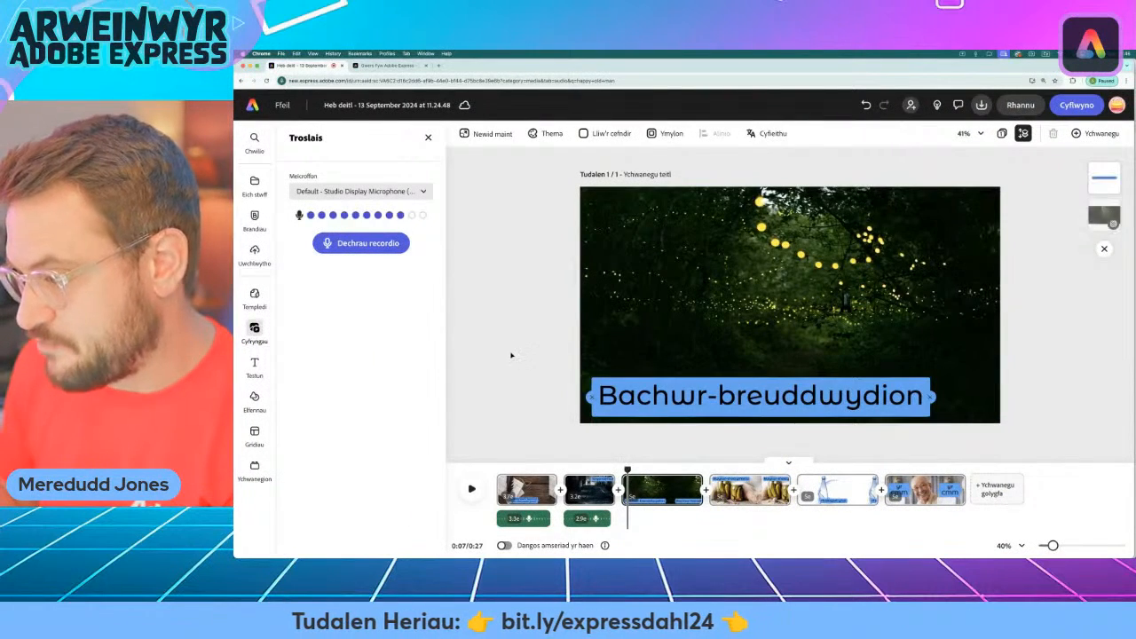
Record a voiceover for the "Bachwr-breuddwydion" scene, align it with the scene's start and shorten the scene to about 3.4 seconds.
left_click(359, 246)
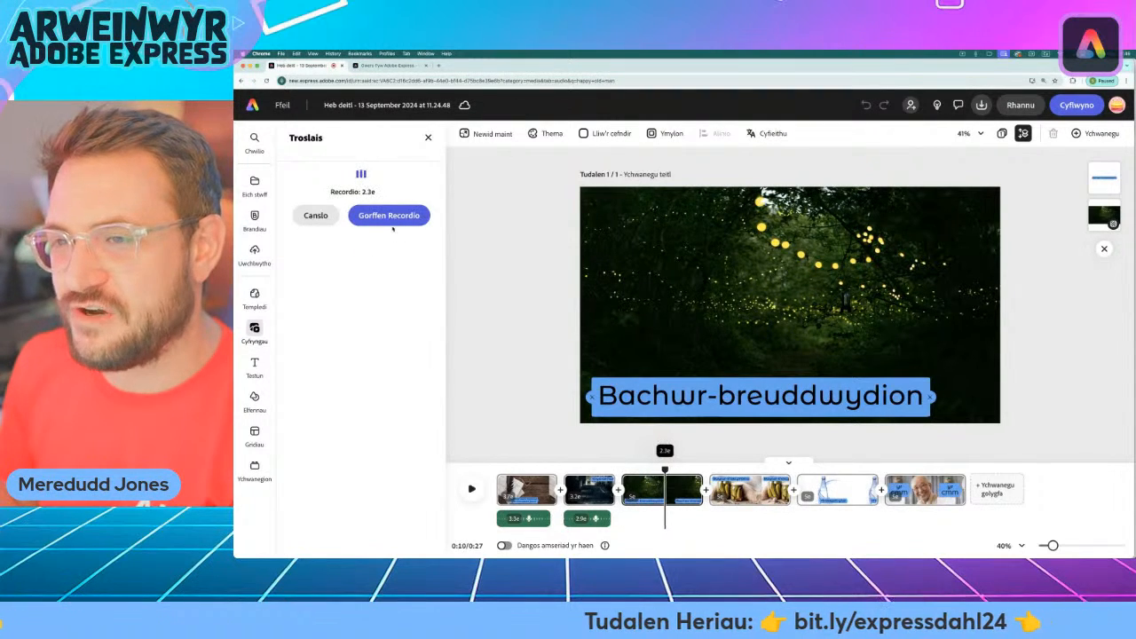
left_click(397, 218)
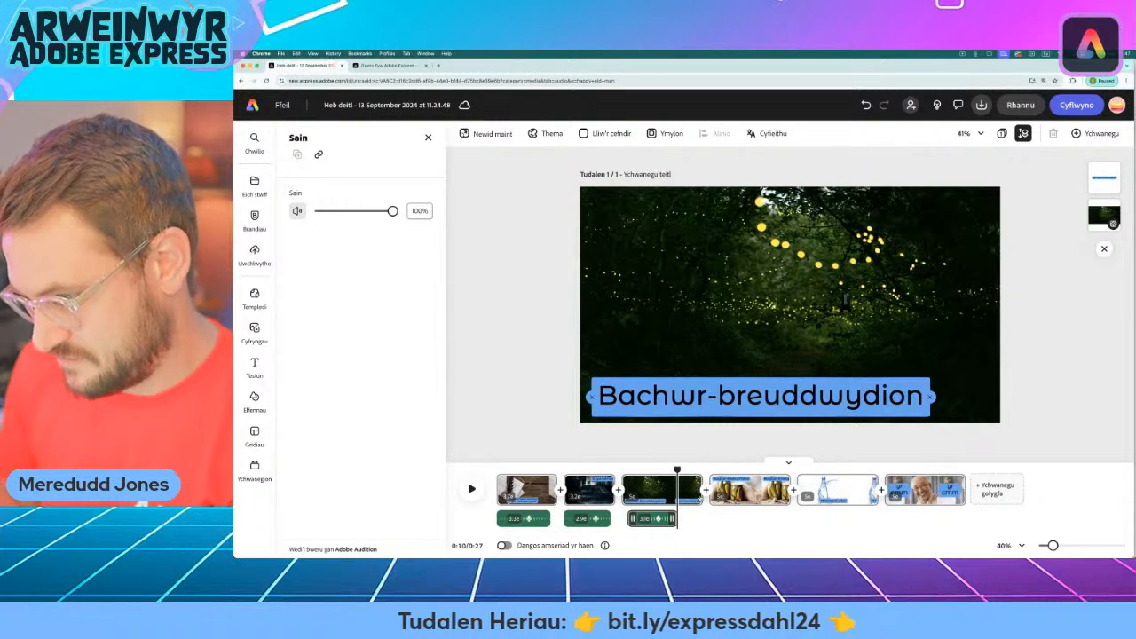
left_click(636, 520)
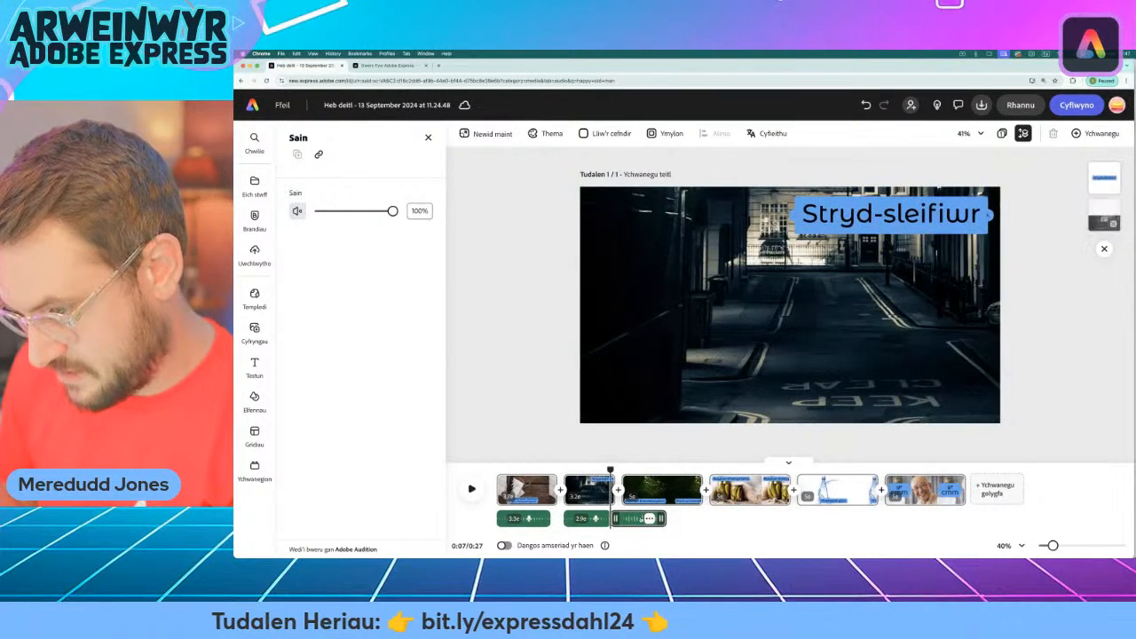
left_click(739, 518)
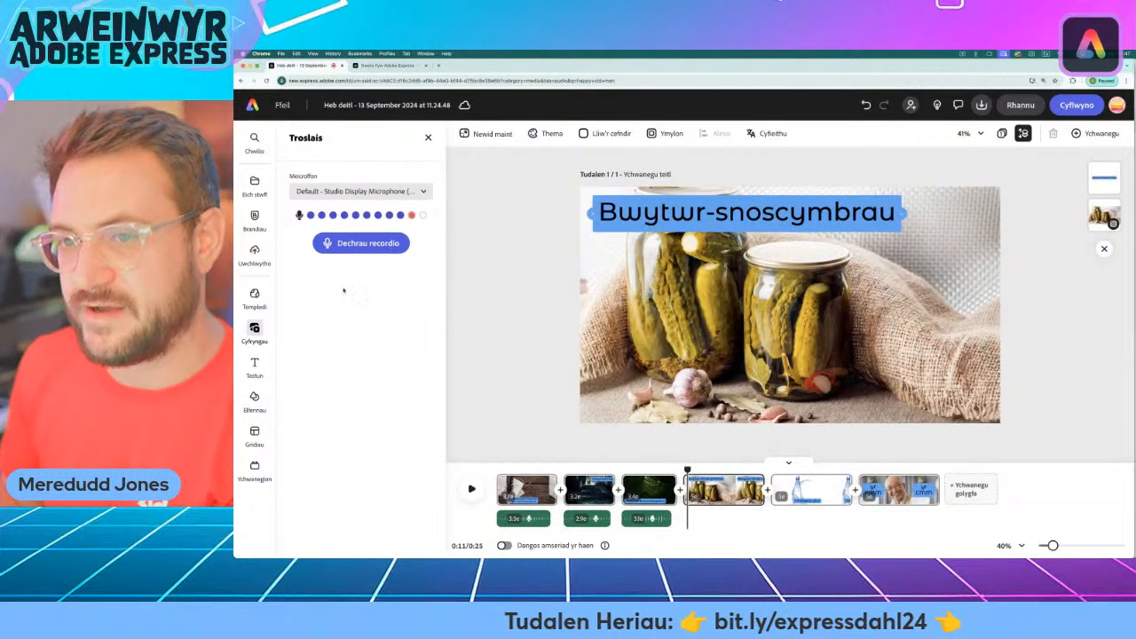
Record a voiceover for the "Bwytwr-snoscymbrau" scene and shorten that scene to about 3.9 seconds.
left_click(355, 244)
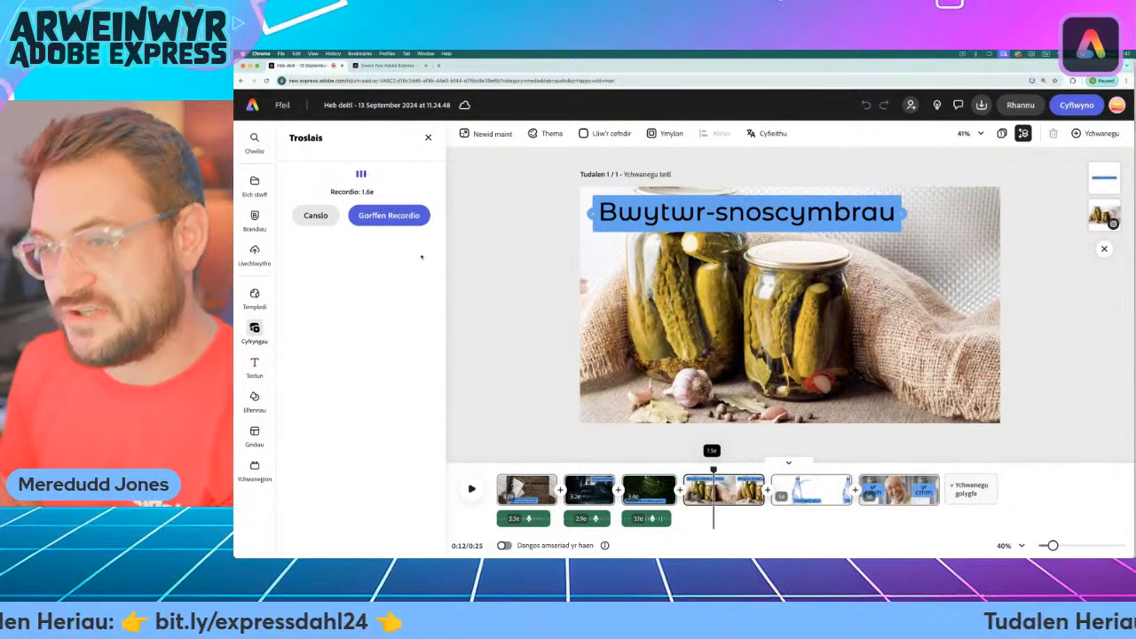
left_click(383, 215)
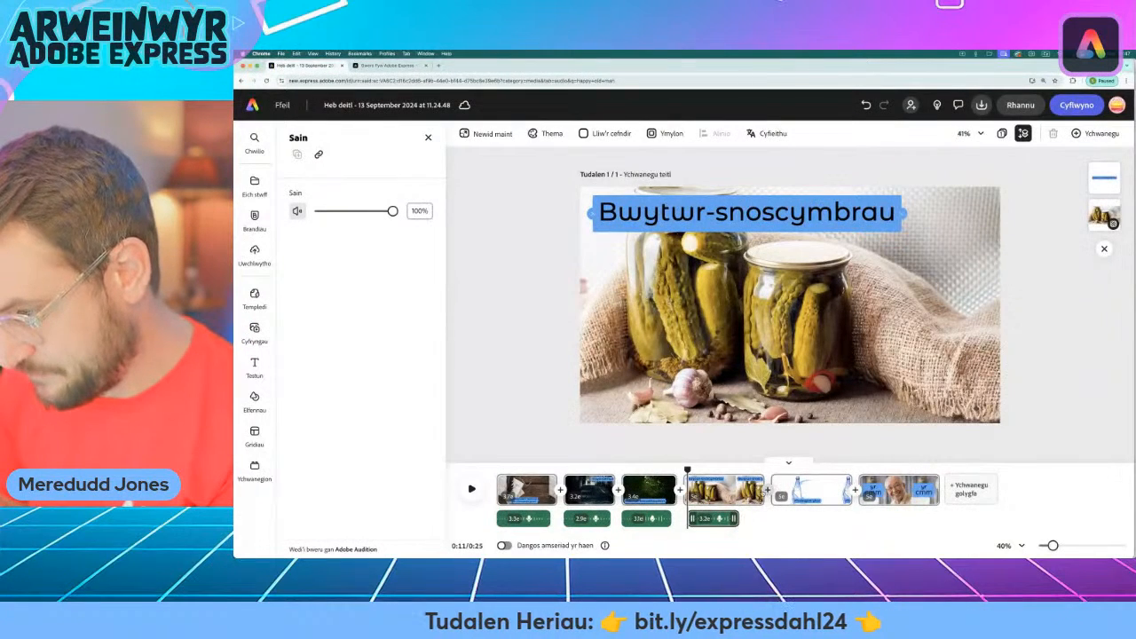
left_click_drag(763, 489, 744, 489)
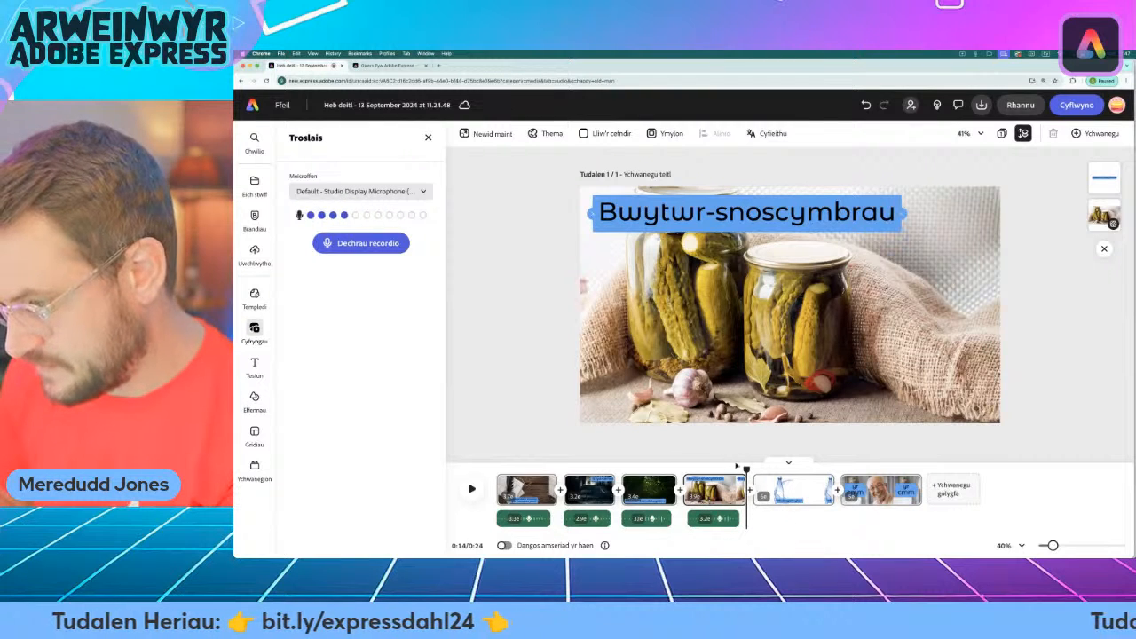
Record a voiceover for the "Ffrobsgotl-yfwr" scene and shorten the scene to end just after the recording.
left_click_drag(745, 469, 761, 469)
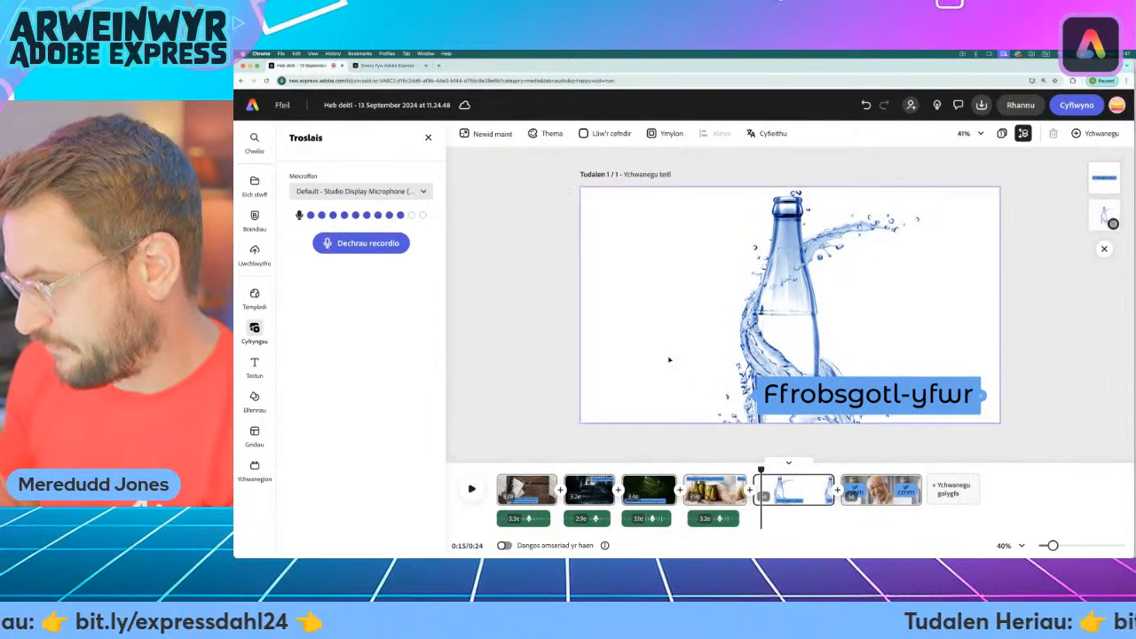
left_click(361, 243)
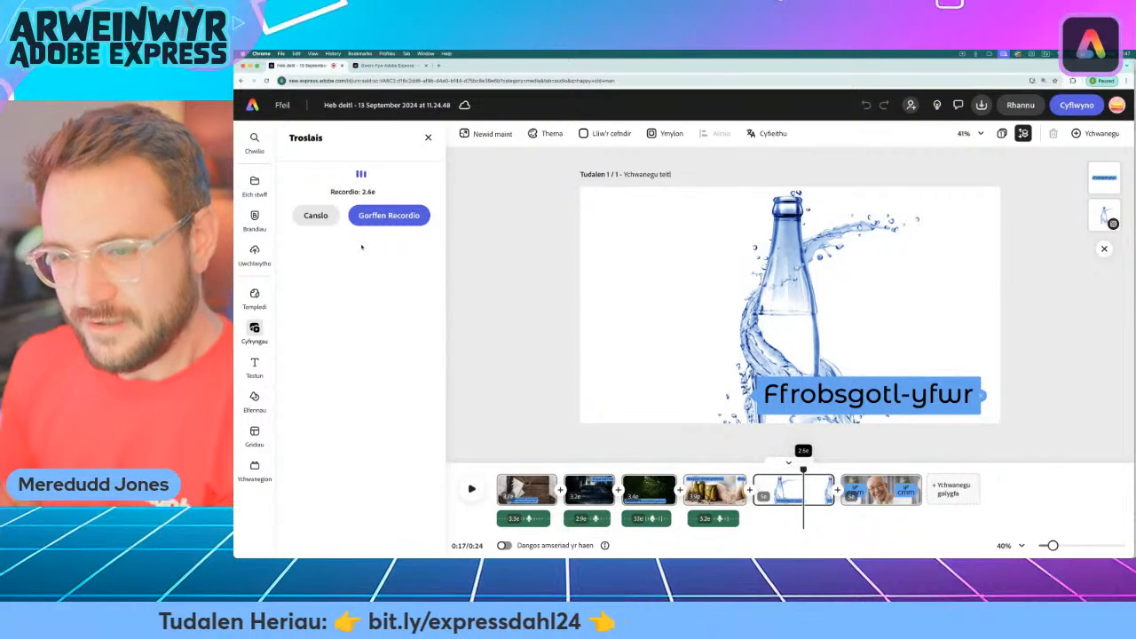
left_click(392, 216)
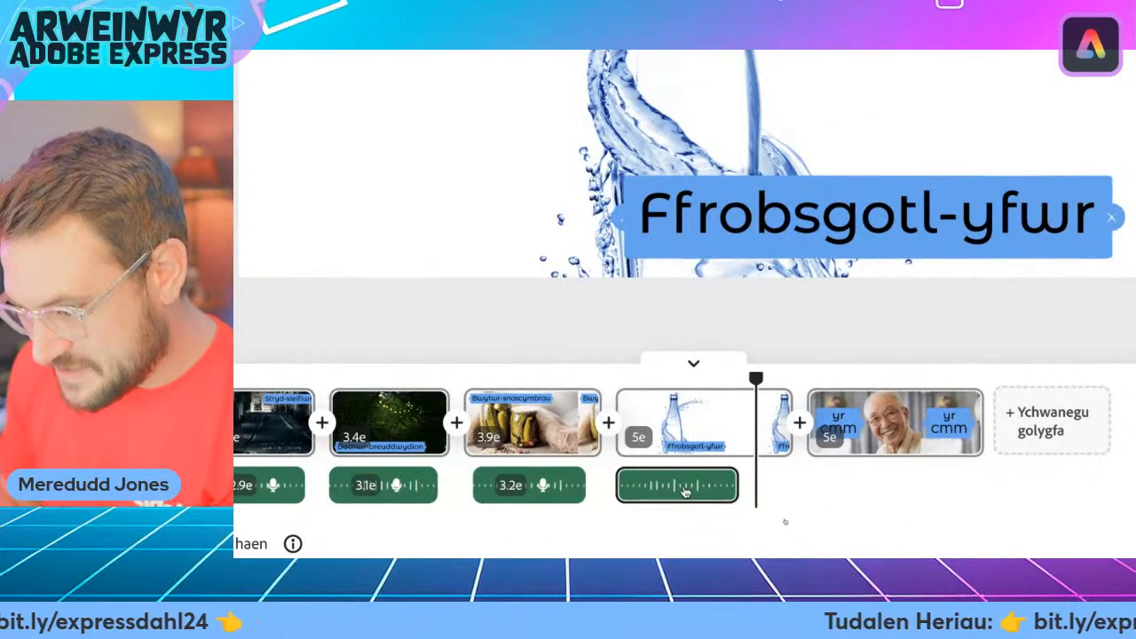
mouse_move(685, 491)
left_mouse_down()
mouse_move(745, 492)
mouse_move(668, 493)
left_mouse_up()
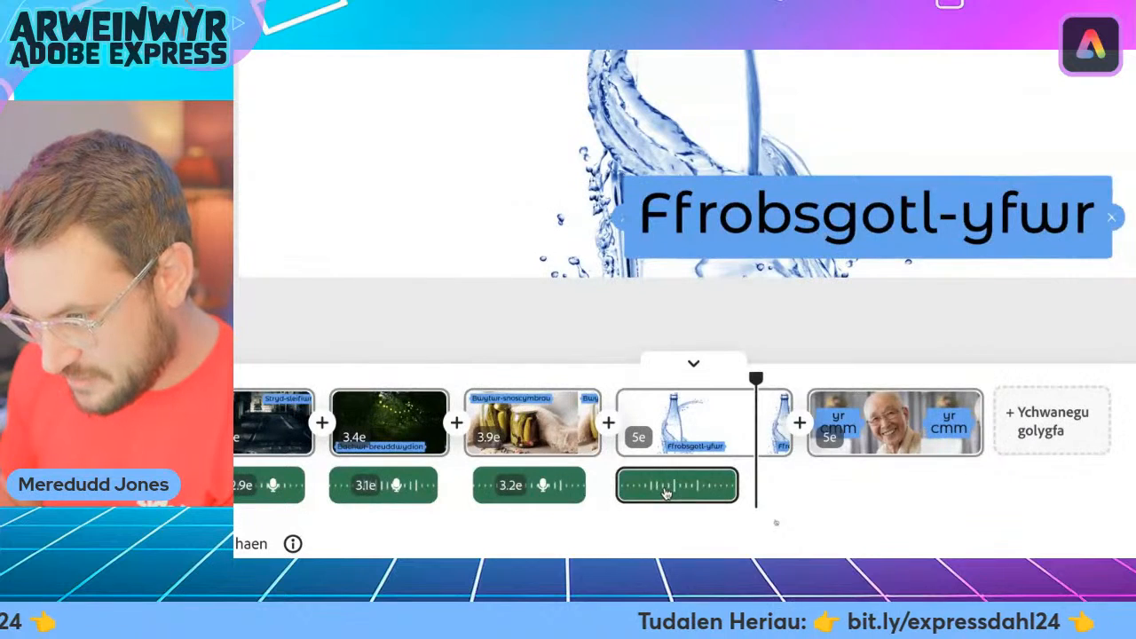
left_click(667, 494)
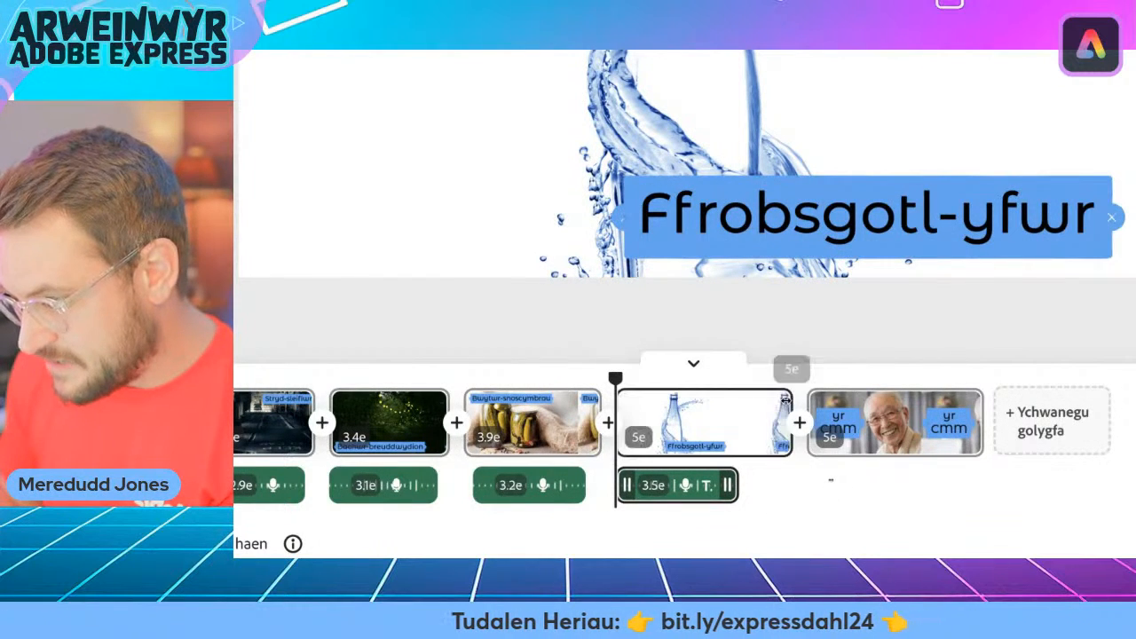
left_click_drag(786, 401, 741, 403)
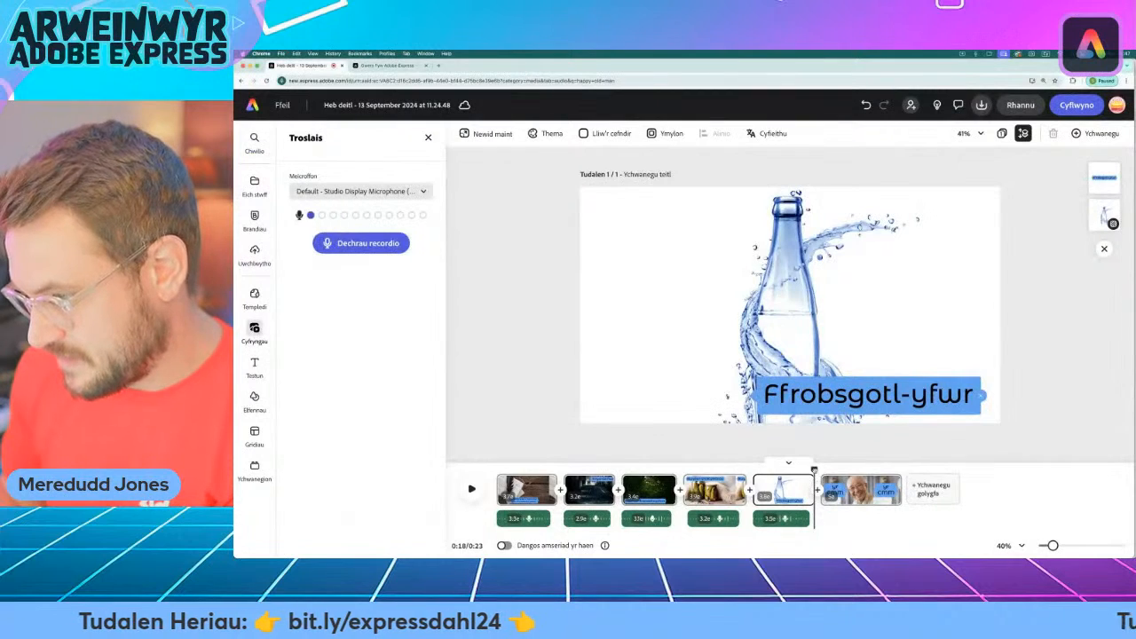
Record a voiceover for the final "yr cmm" scene and shorten the scene to about 4.3 seconds.
left_click_drag(814, 469, 820, 469)
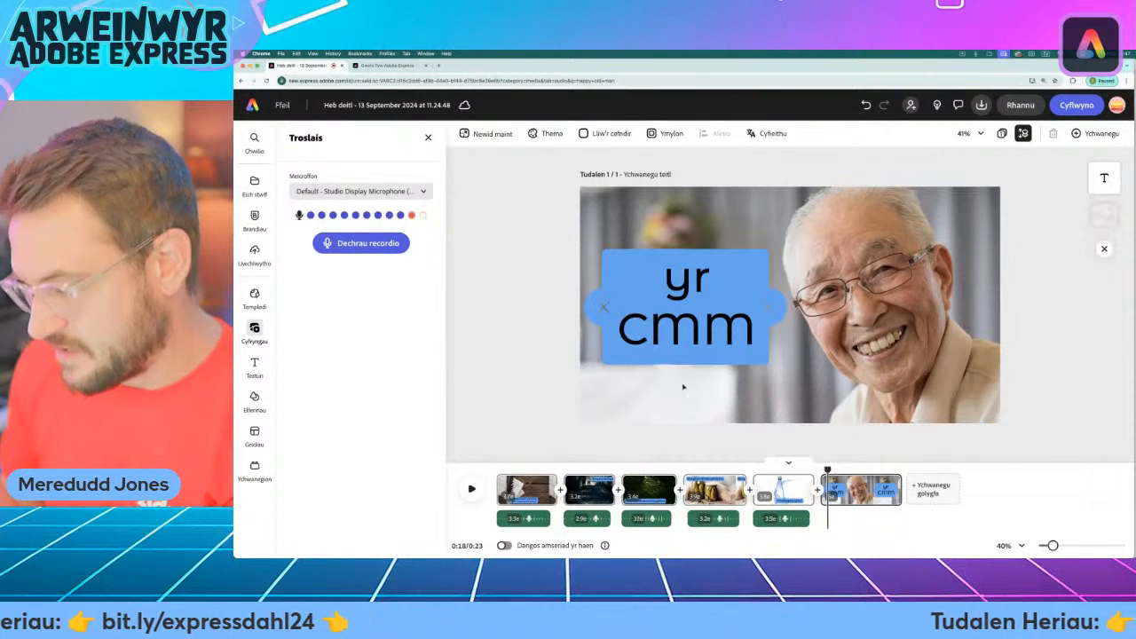
left_click(352, 242)
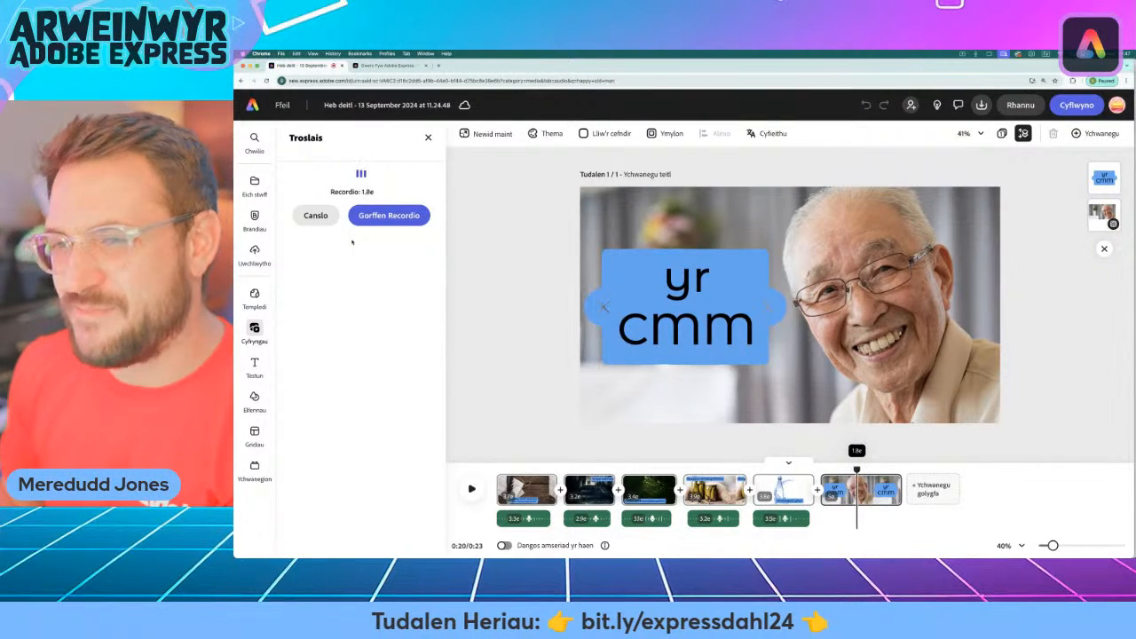
left_click(393, 219)
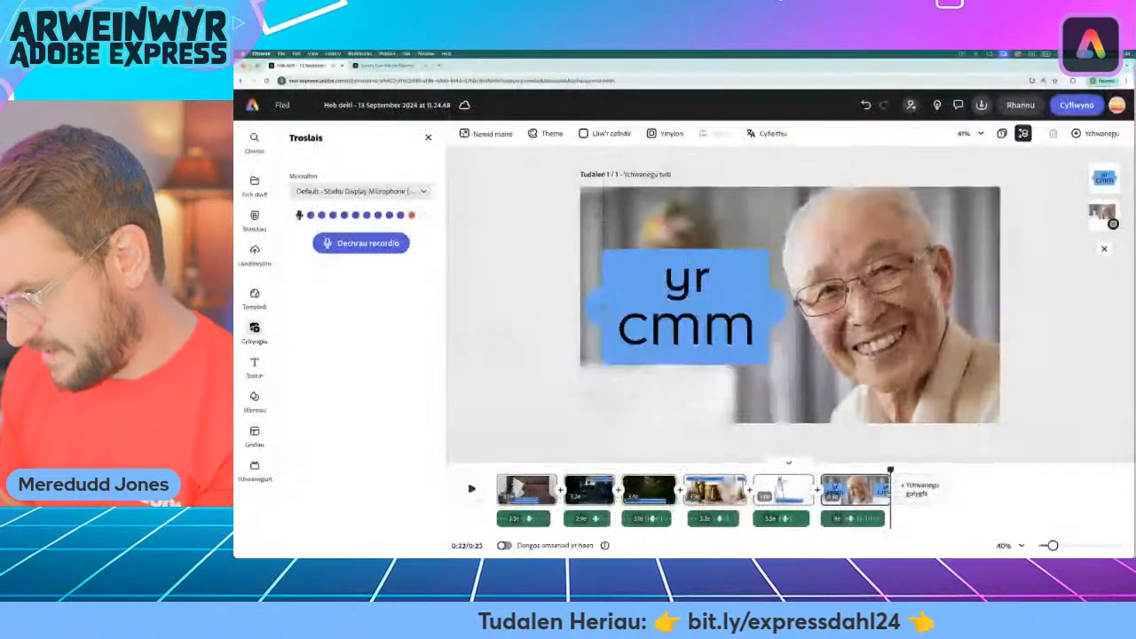
Return the playhead to the start, clear the audio search and add the acoustic track "Hope In The Promised Land" to the video.
left_click_drag(888, 469, 496, 470)
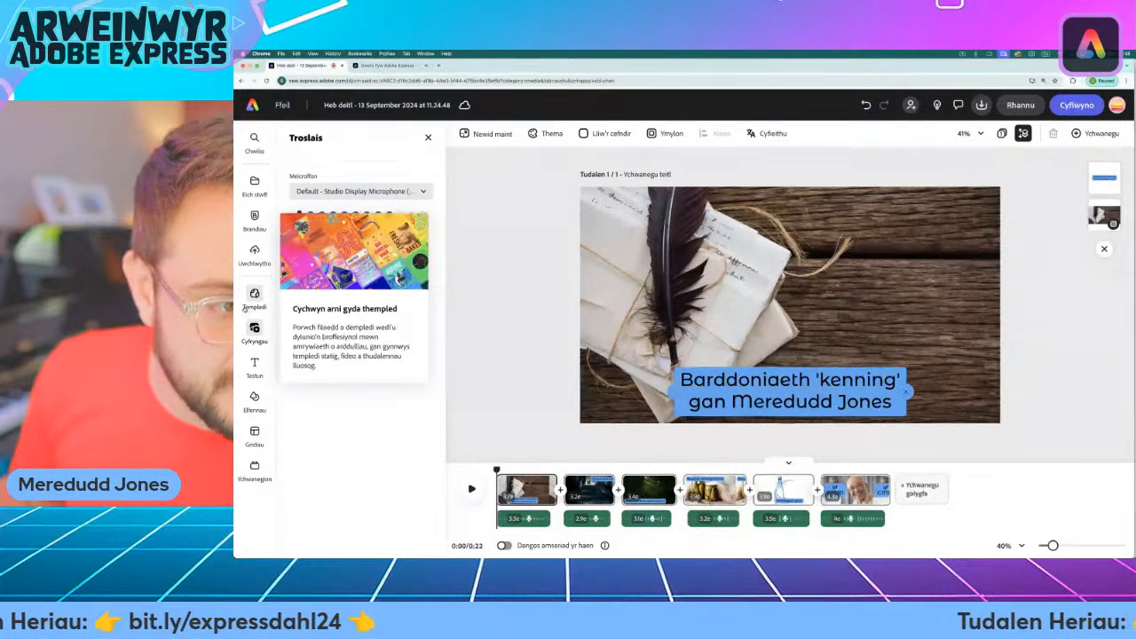
left_click(255, 330)
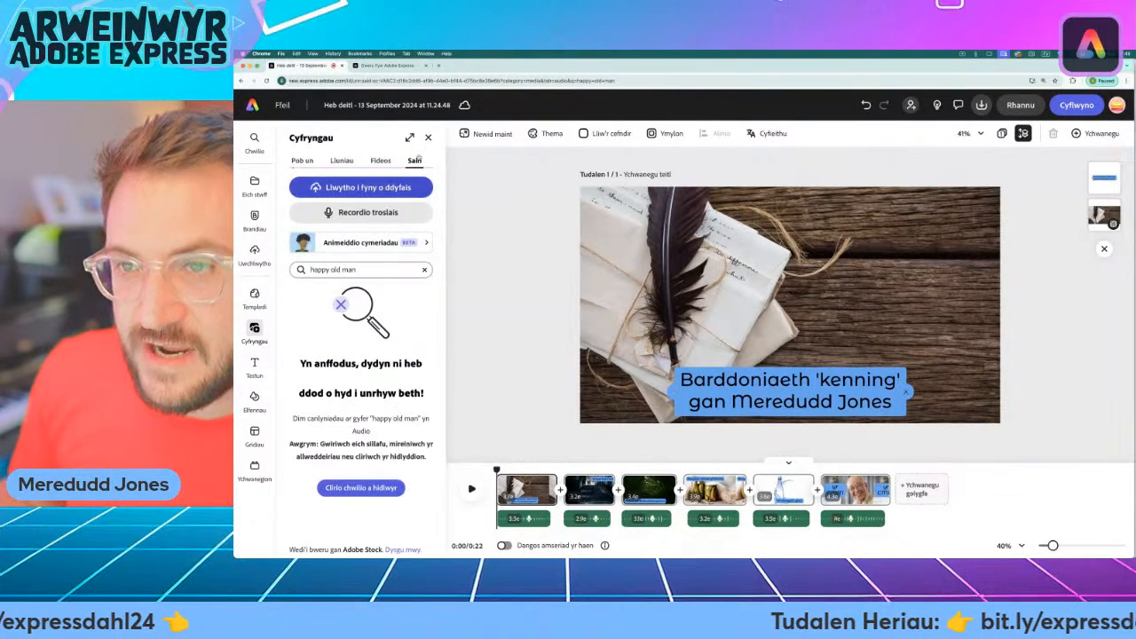
left_click(423, 269)
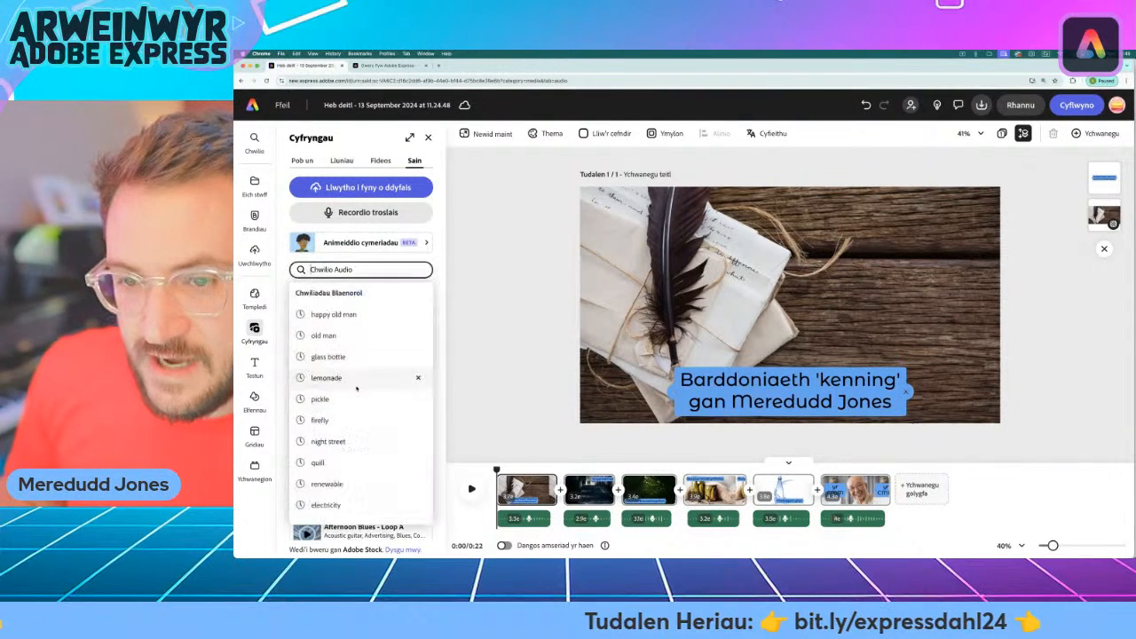
left_click(442, 383)
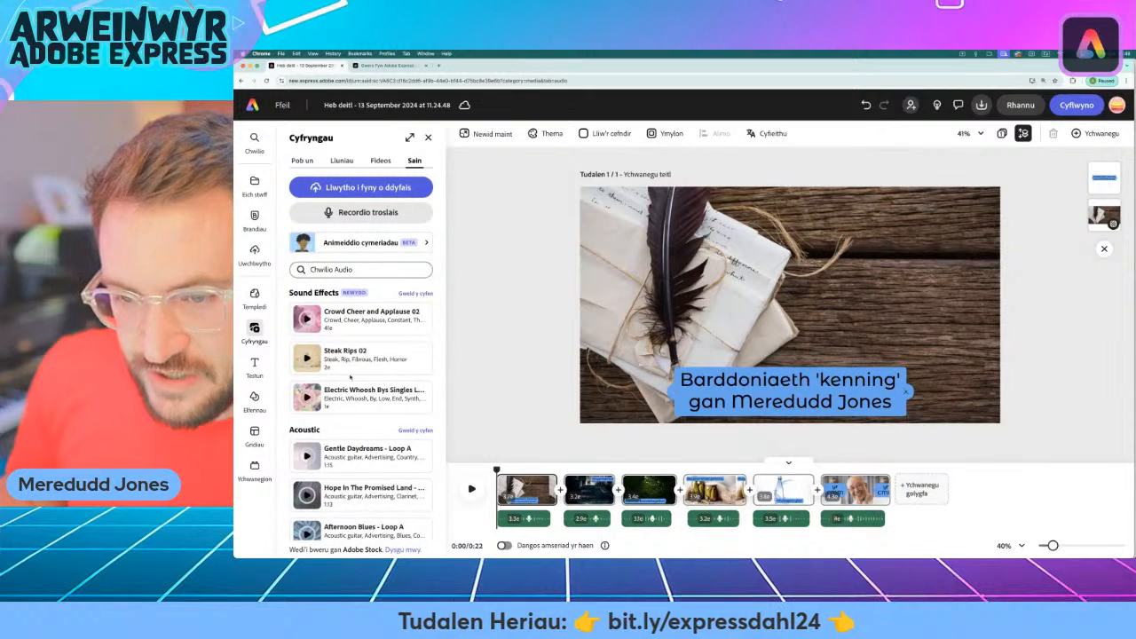
scroll(363, 382, "down", 10)
scroll(352, 376, "up", 2)
scroll(351, 376, "up", 2)
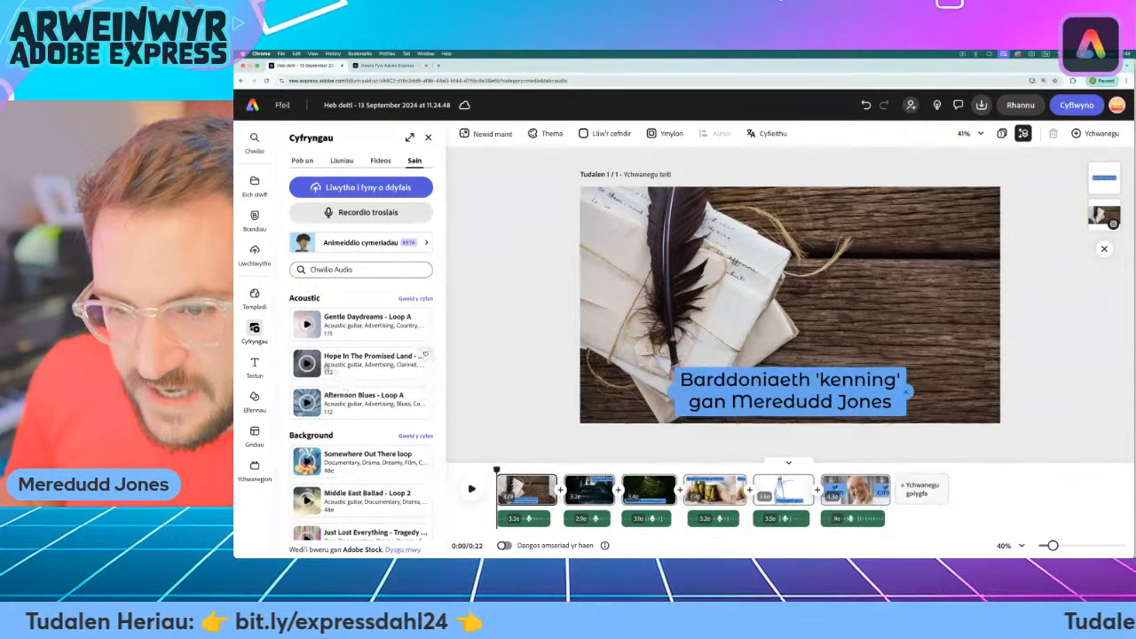
left_click(355, 359)
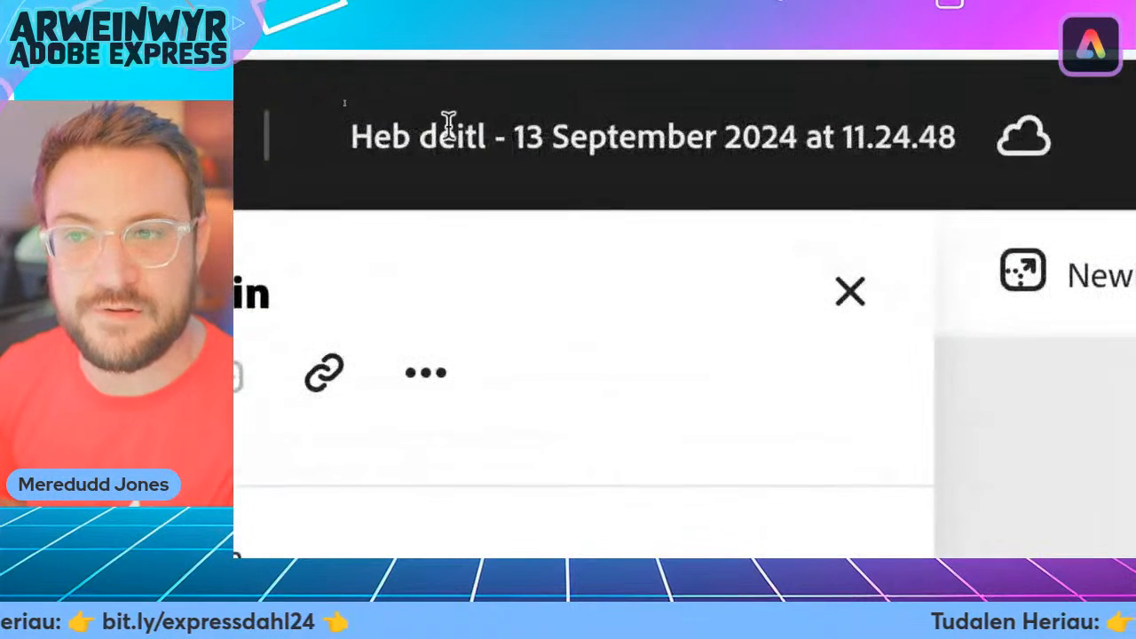
Try to rename the untitled video file by replacing its title.
left_click(344, 104)
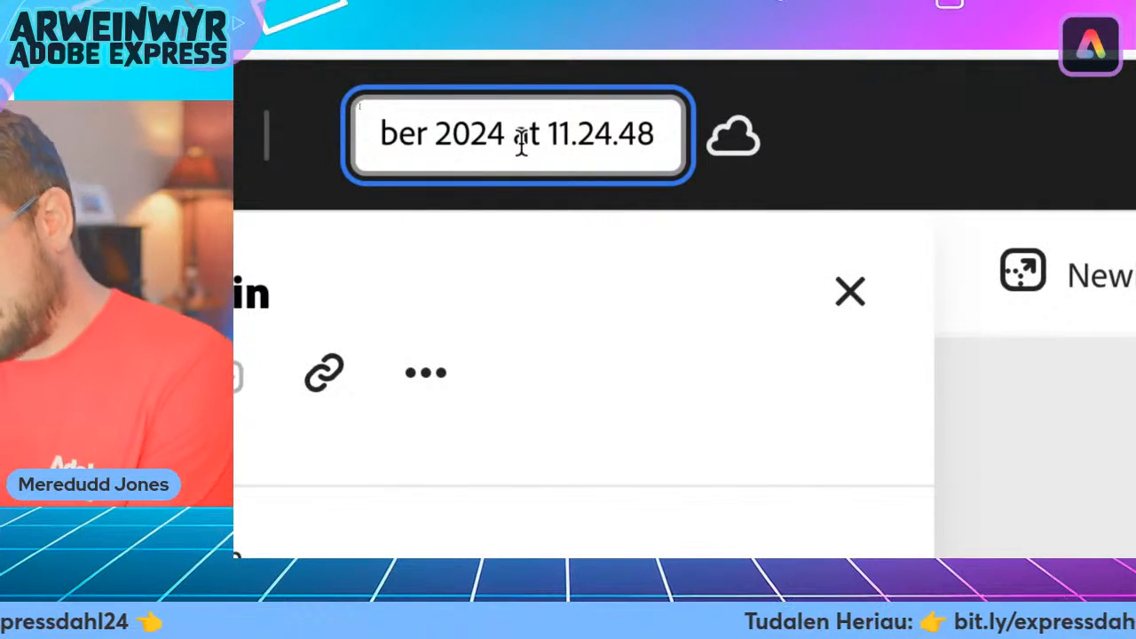
key("Return")
left_click(728, 150)
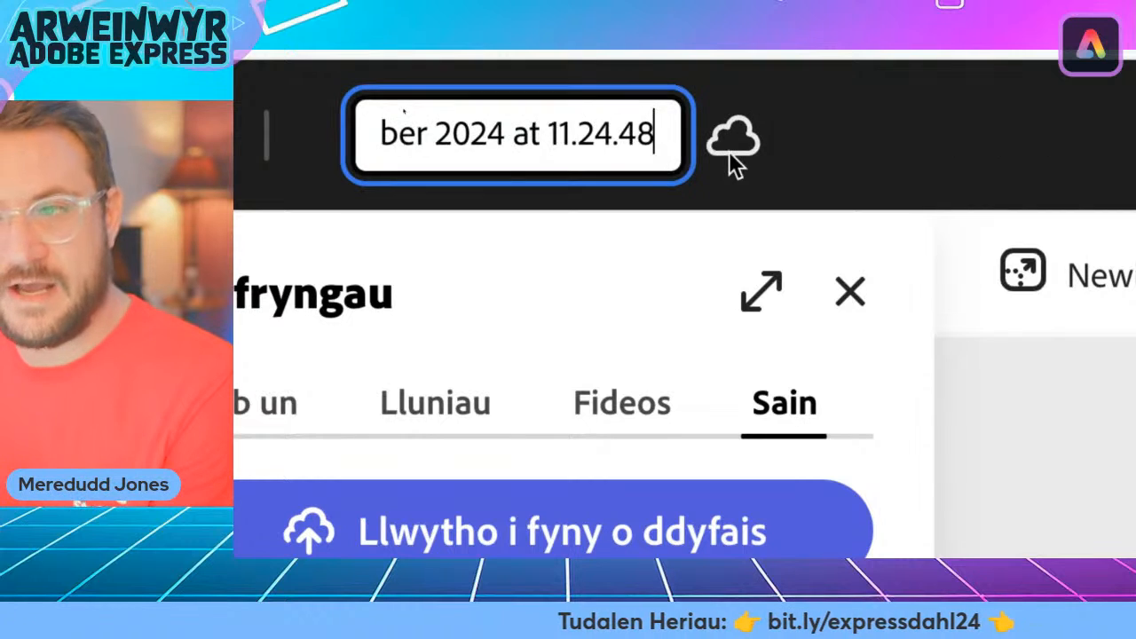
triple_click(636, 142)
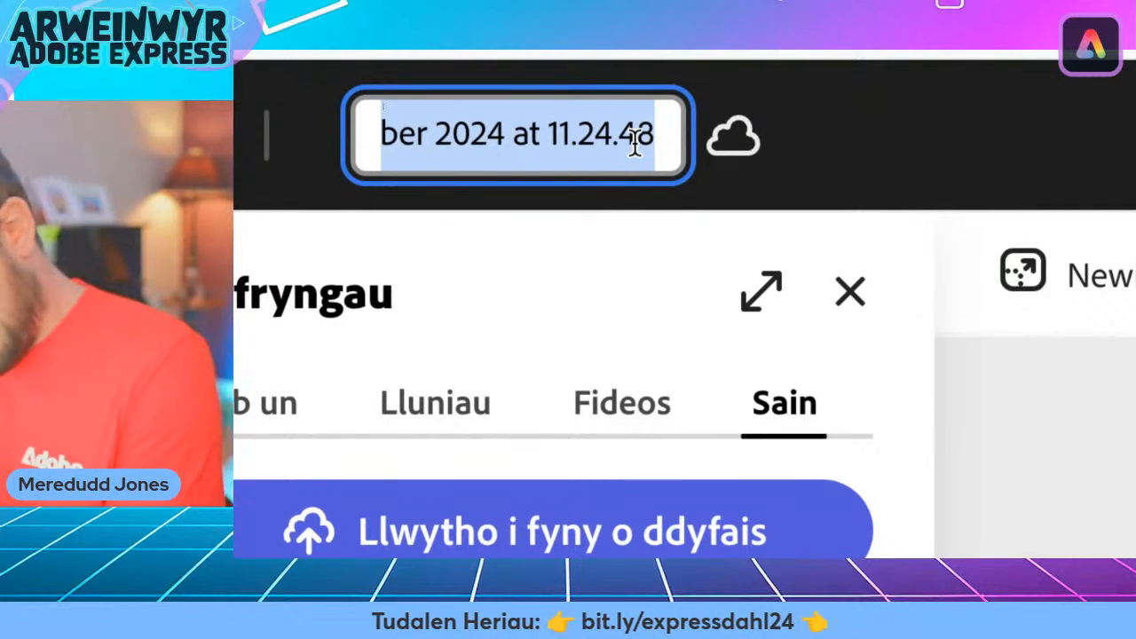
key("Return")
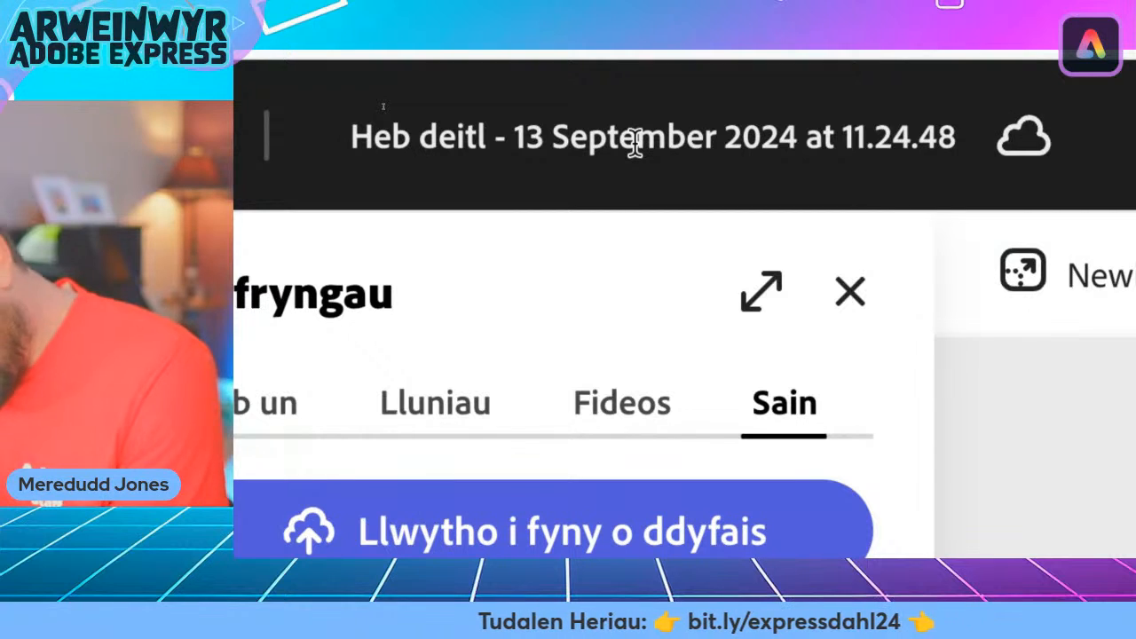
left_click(635, 144)
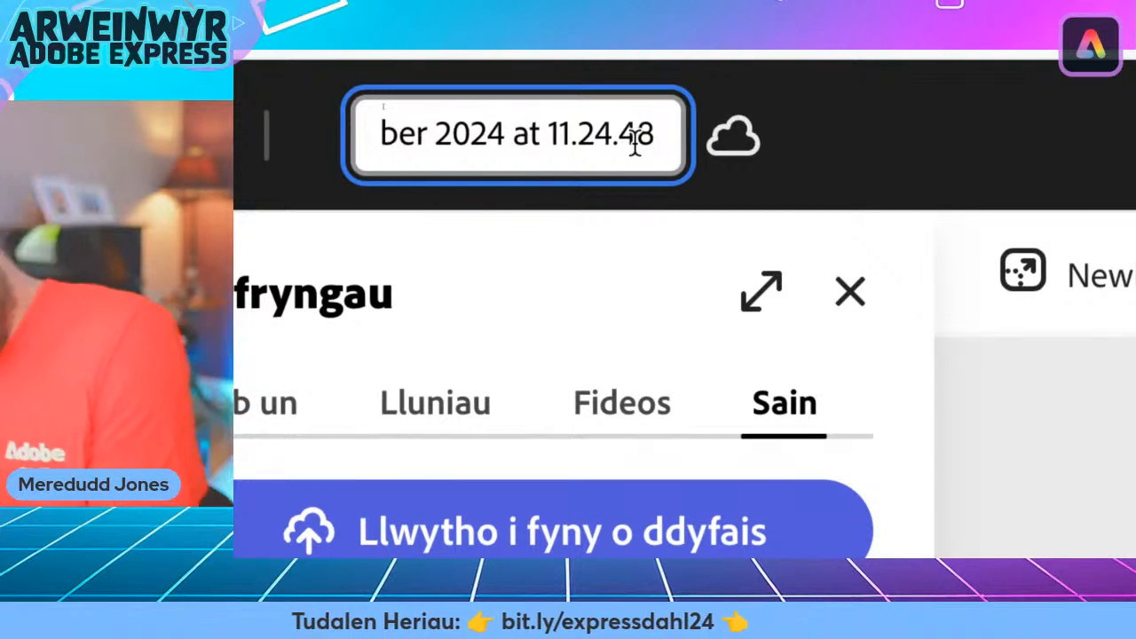
key("super+a")
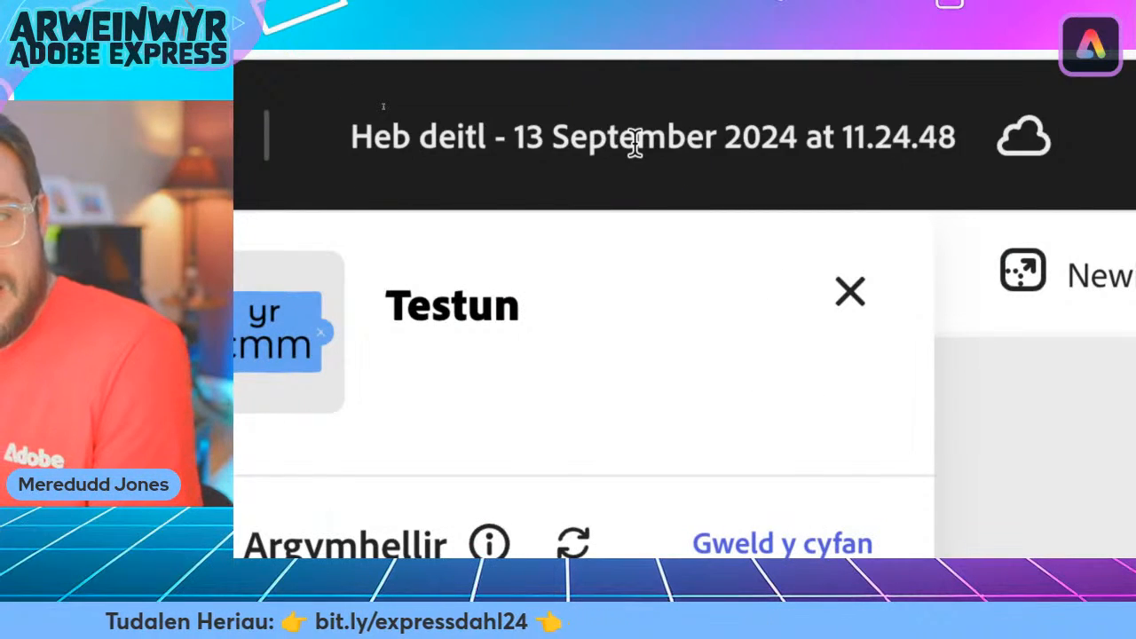
left_click(636, 144)
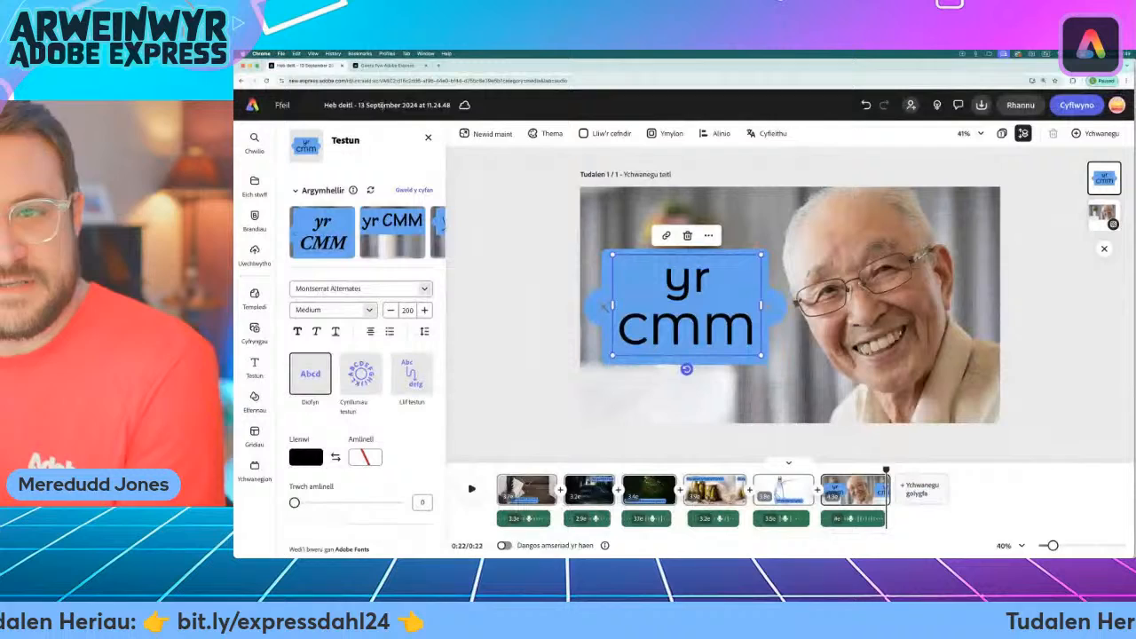
left_click(382, 104)
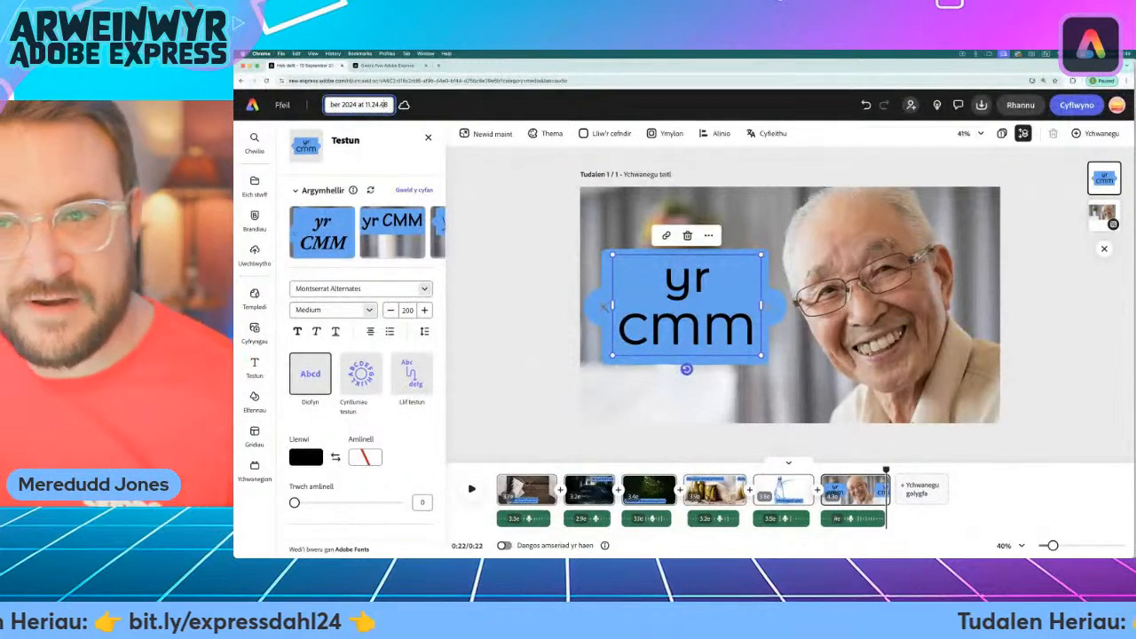
triple_click(382, 104)
key("Escape")
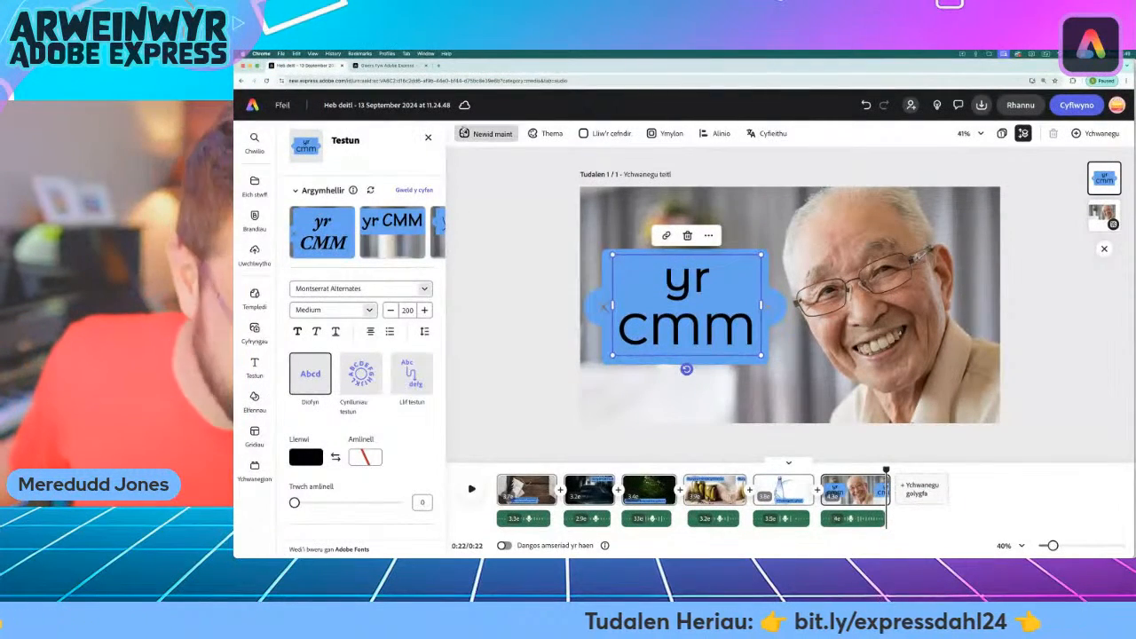
Examine the file's sharing options, then the download settings for video format and resolution, and close them.
mouse_move(1028, 110)
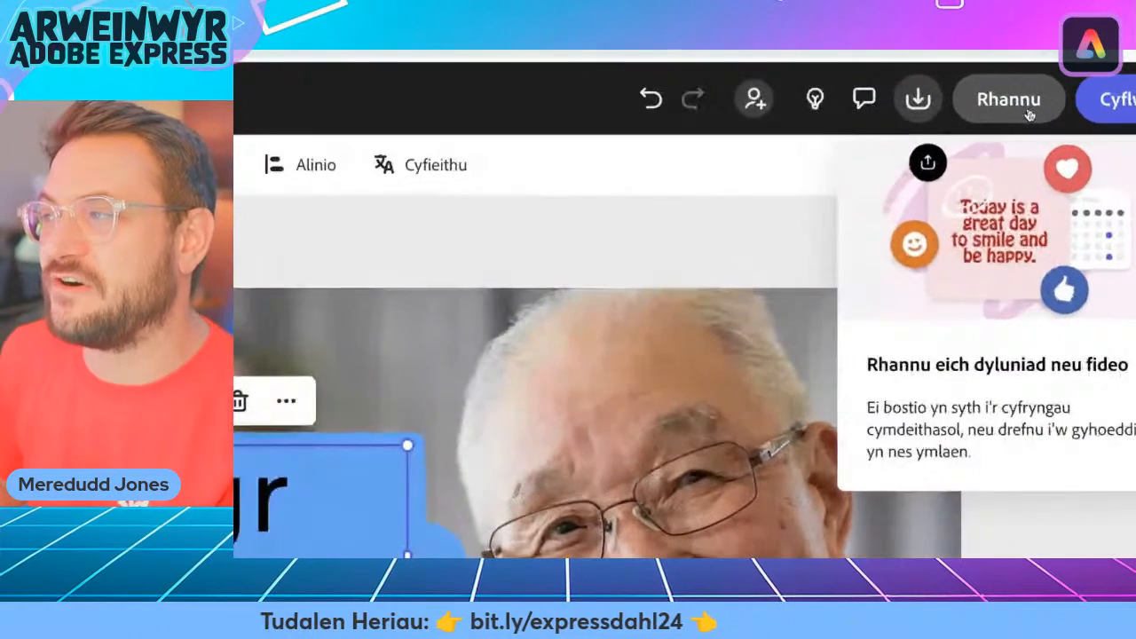
left_click(1028, 112)
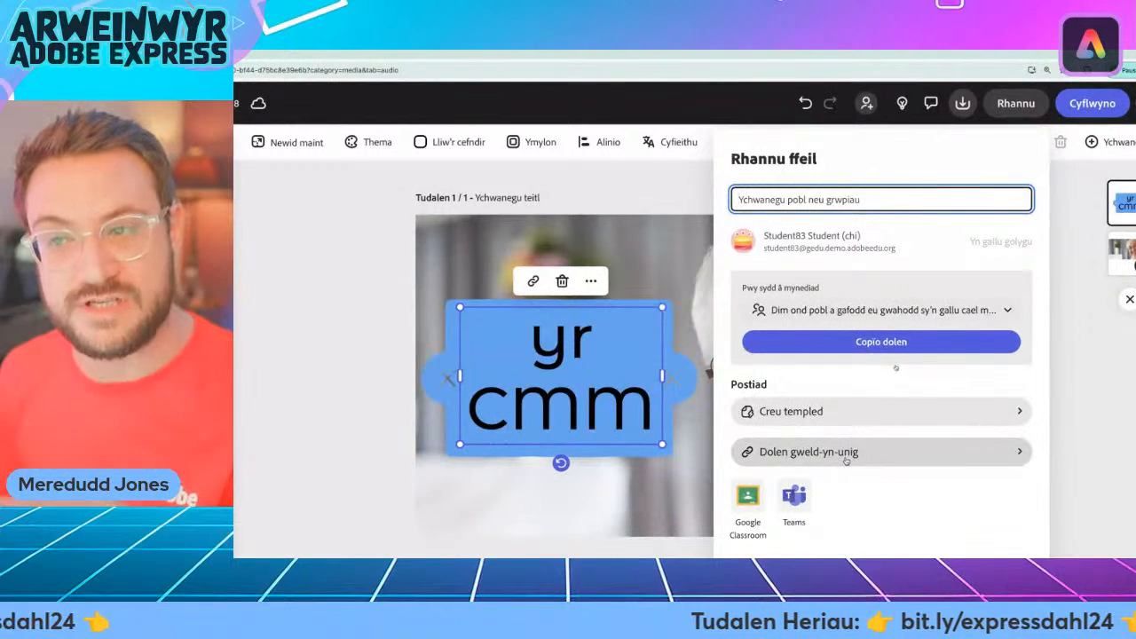
left_click(1074, 416)
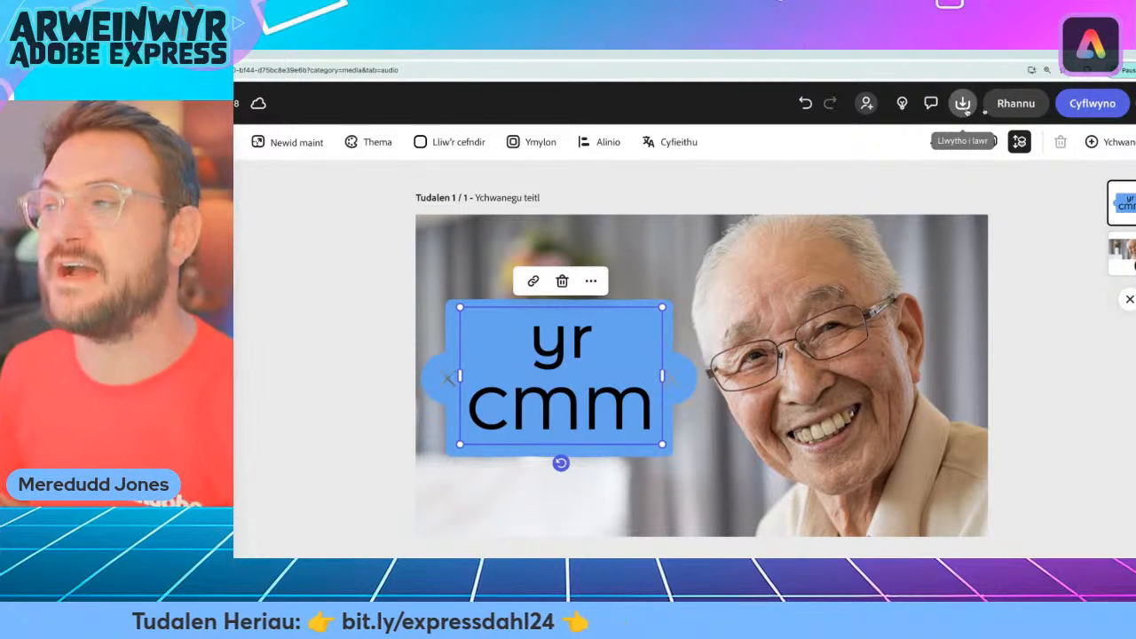
left_click(963, 104)
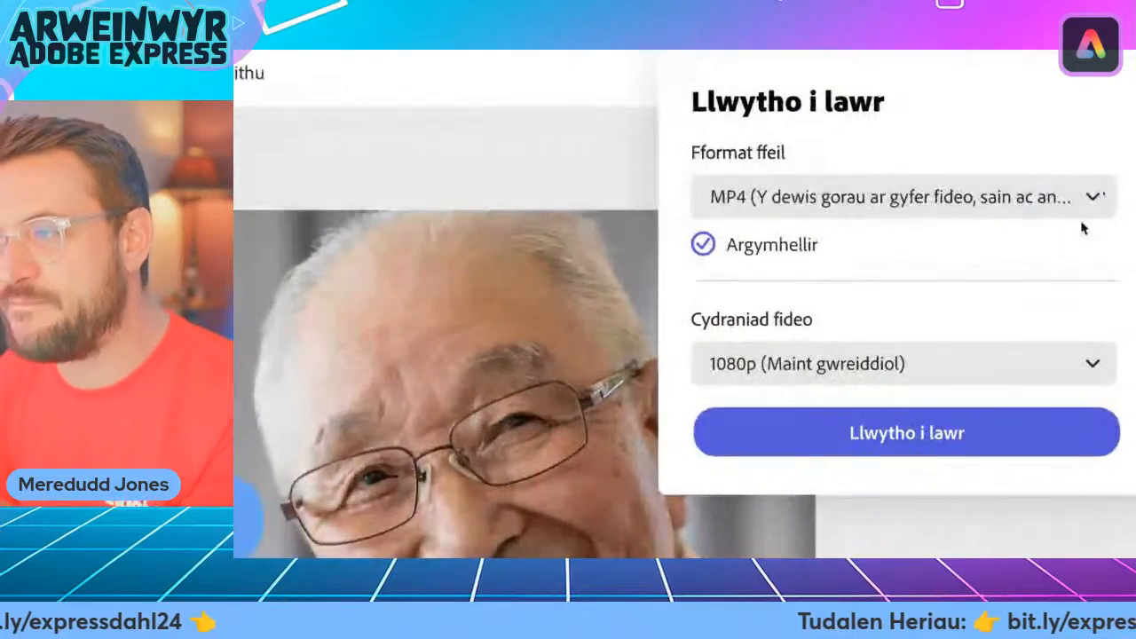
key("Escape")
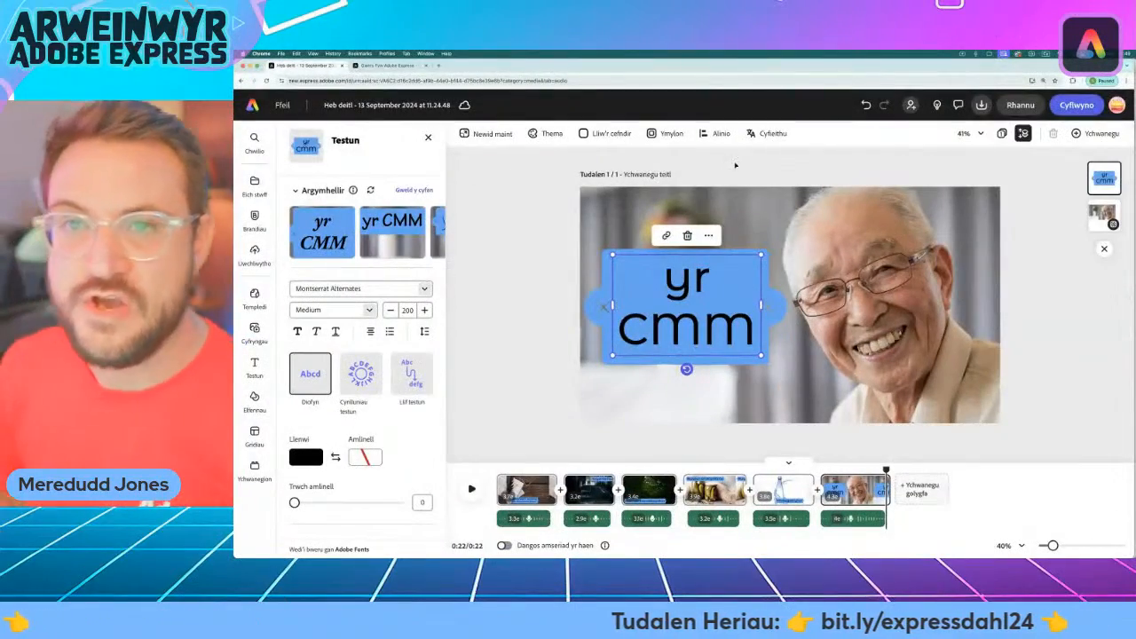